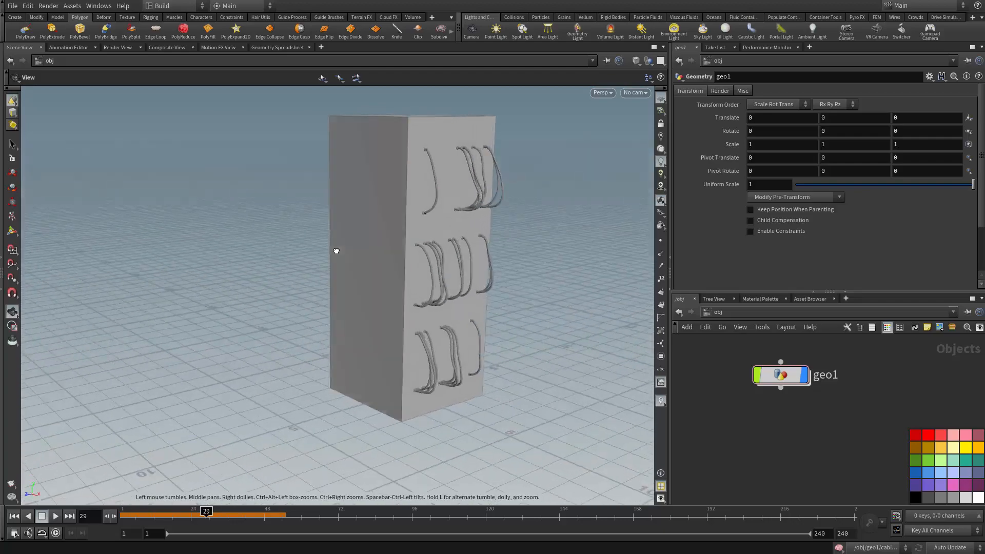
Step: Return the timeline to frame 1 and hide the existing geo1 cable setup
right_click_drag(359, 256, 594, 277)
left_click_drag(594, 278, 456, 335)
left_click_drag(503, 308, 528, 324)
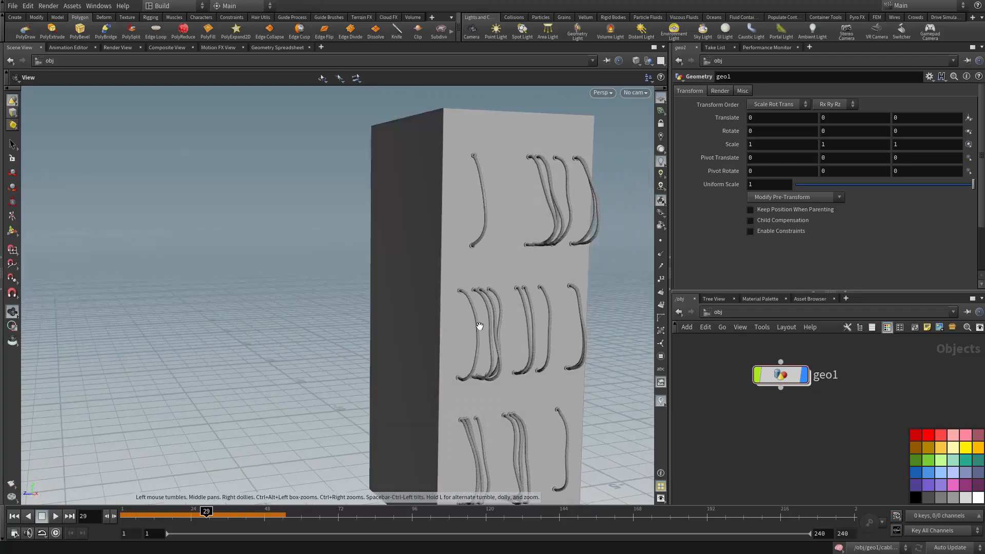
left_click_drag(498, 366, 249, 484)
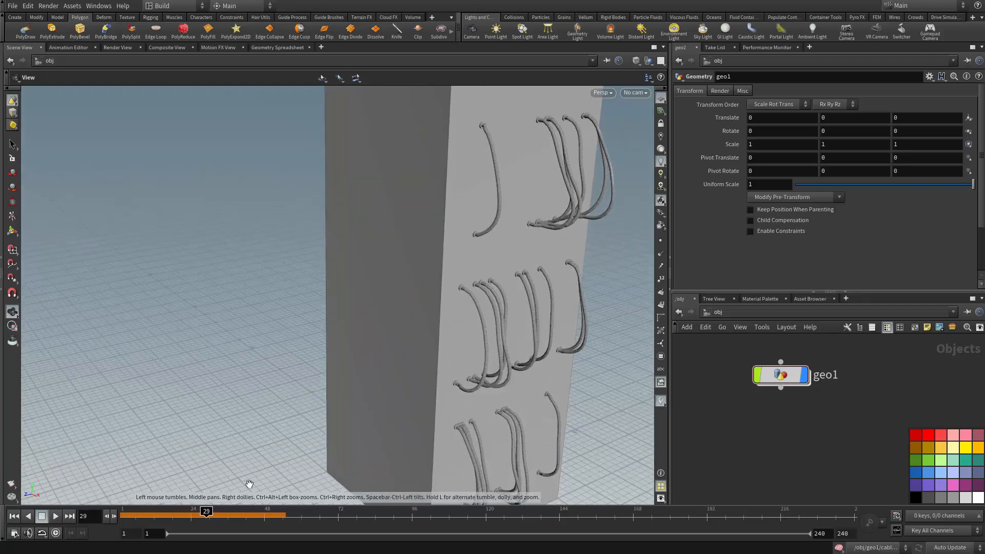
left_click(15, 517)
scroll(429, 303, "down", 5)
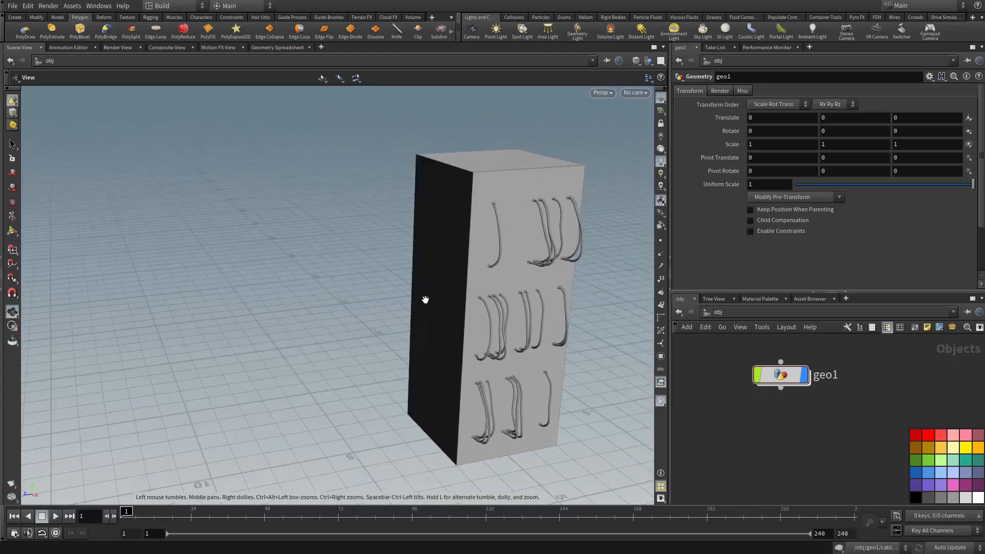
middle_click_drag(426, 301, 359, 342)
scroll(746, 398, "up", 2)
left_click(830, 365)
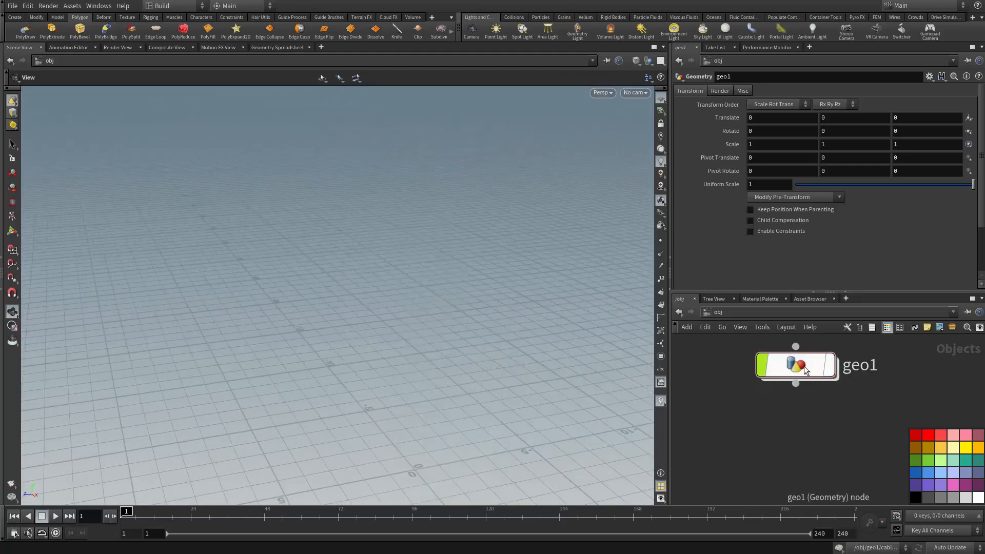
key("Tab")
type("g")
key("Return")
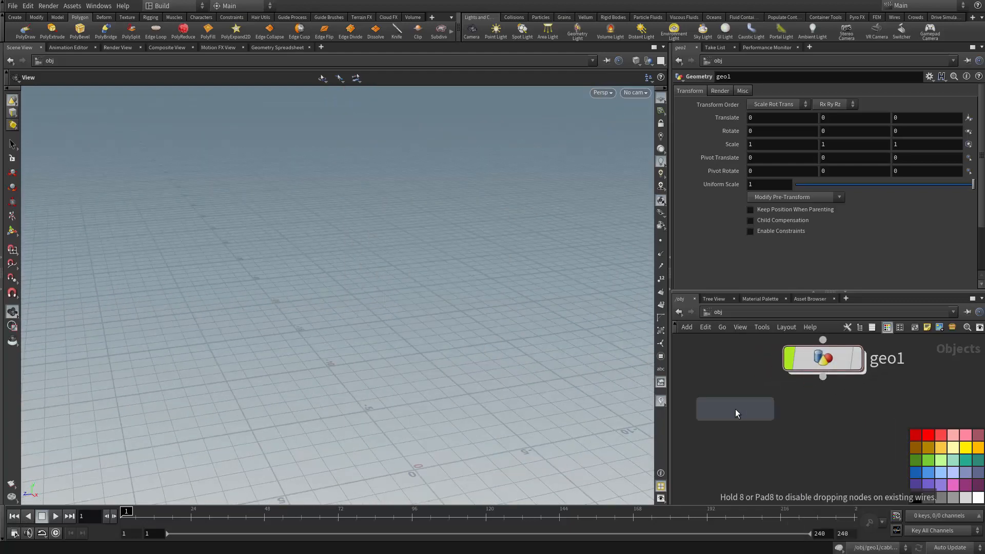
key("Escape")
Step: Create a new Geometry object below geo1 and go inside its network
key("Tab")
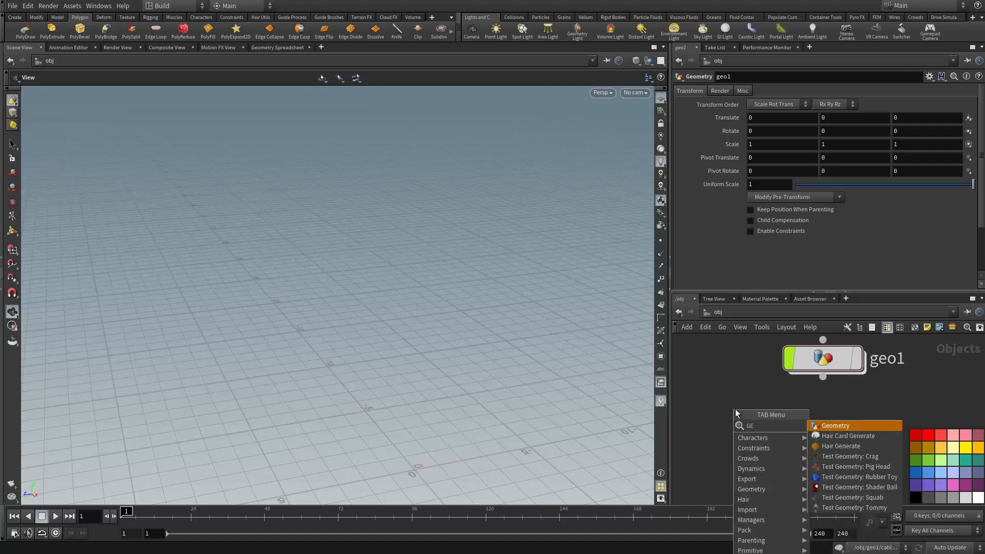
key("Return")
left_click(758, 427)
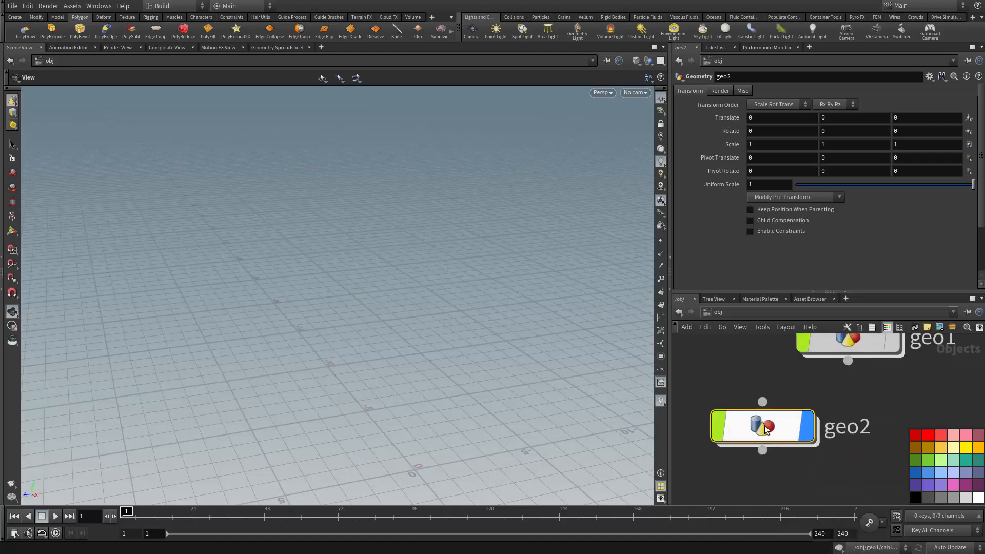
double_click(757, 408)
left_click_drag(670, 351, 642, 352)
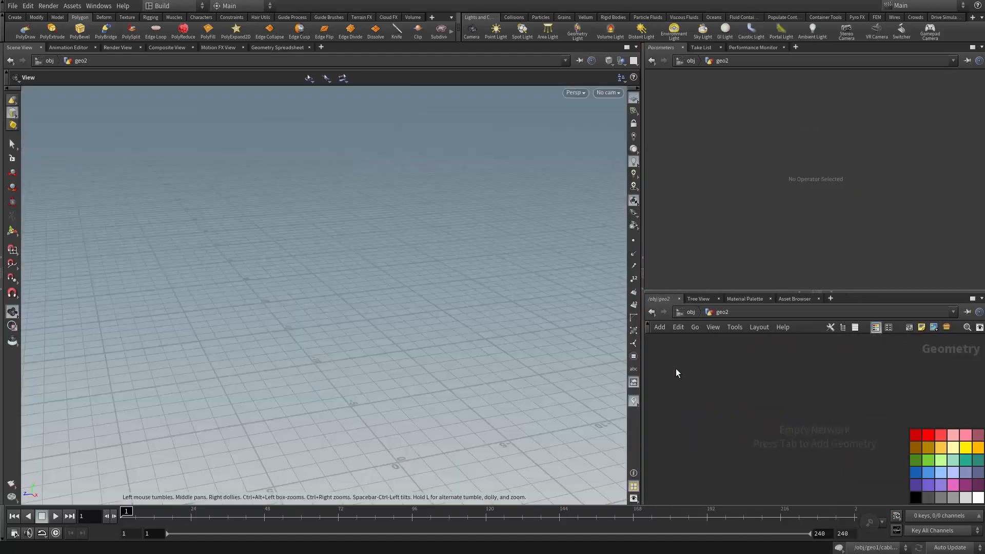
Step: Add a Box node to the empty geometry network
key("Tab")
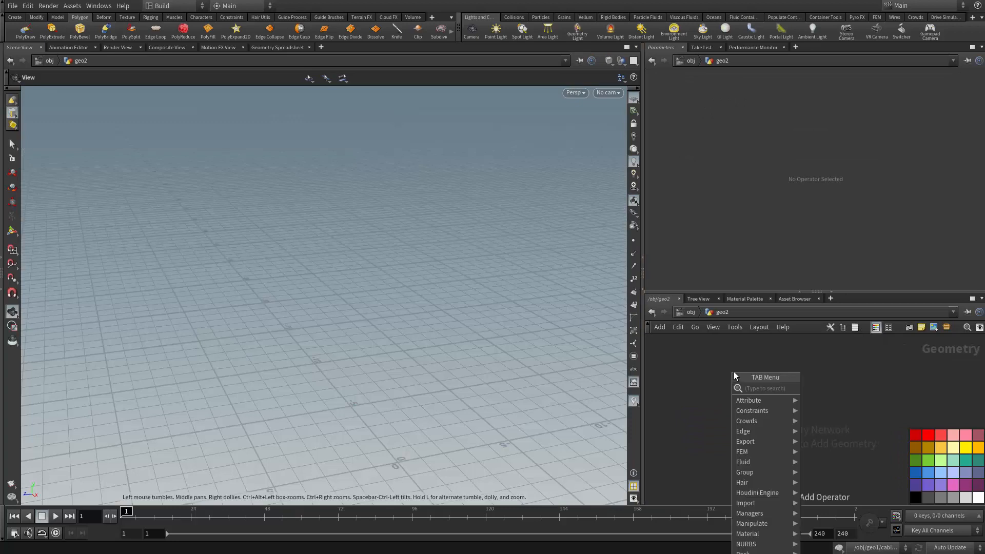
type("BO")
key("Return")
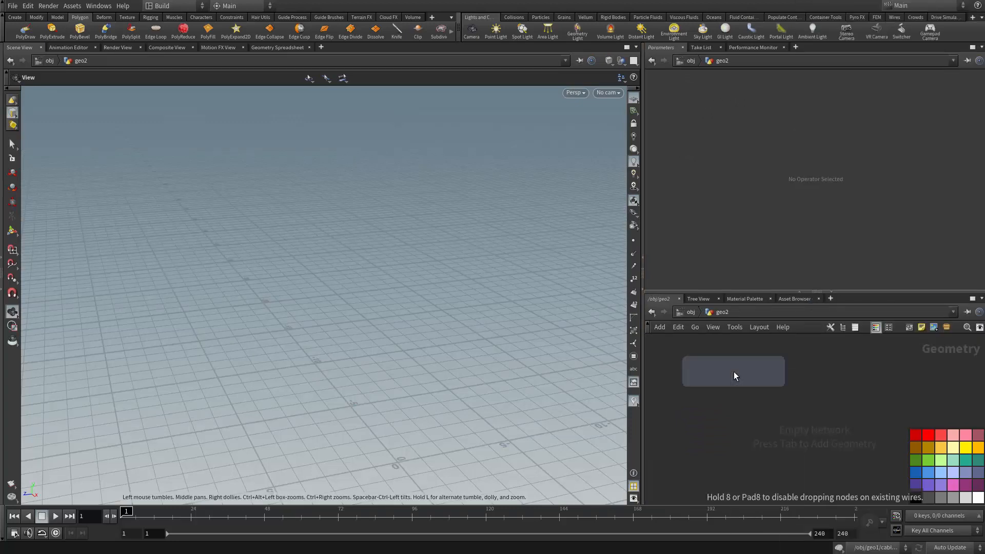
left_click(733, 372)
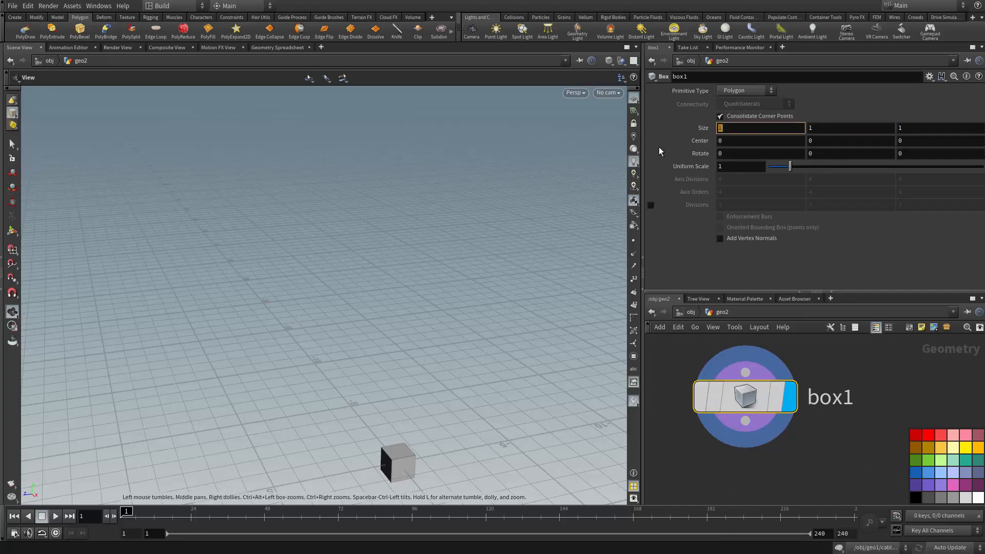
Step: Set the box's size to 4 in X, 10 in Y and 4 in Z
type("4")
key("Tab")
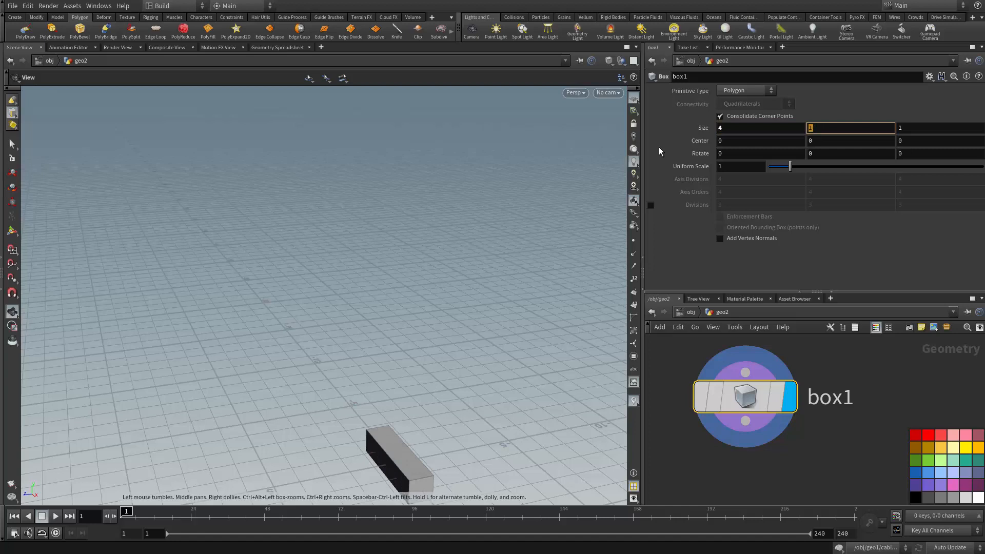
type("10")
key("Tab")
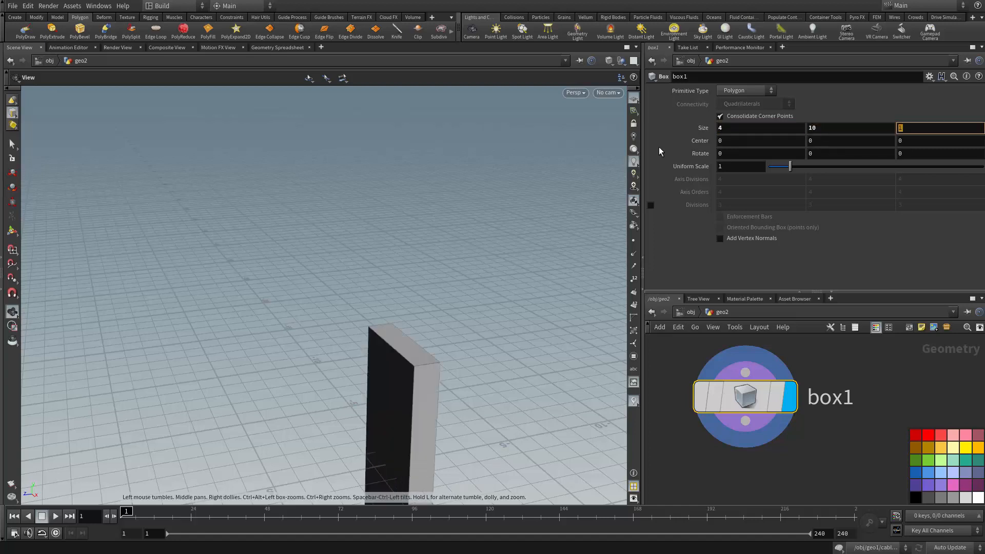
key("Return")
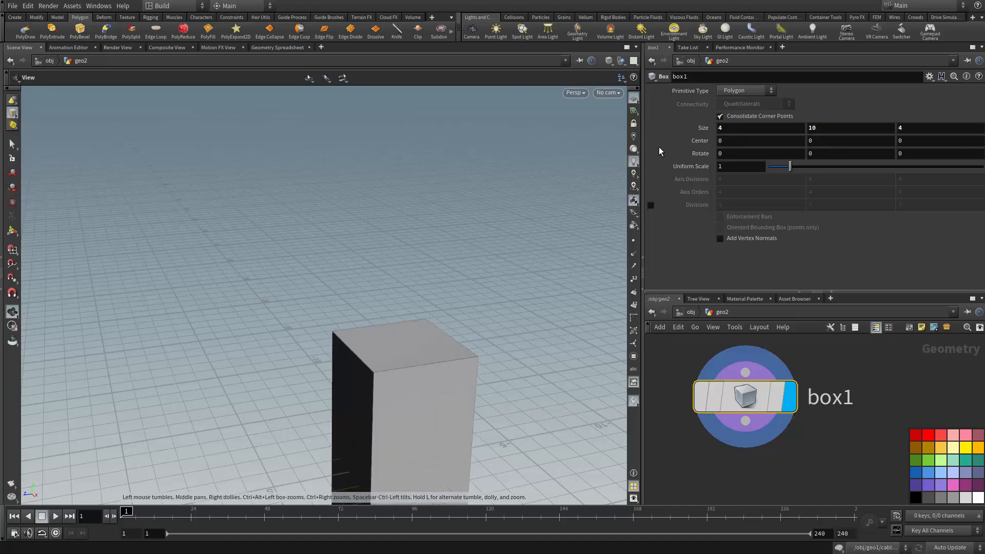
Step: Reference the box's Y size in its Y center and halve it, giving the expression ch("sizey")/2
right_click(818, 132)
left_click(846, 198)
right_click(822, 144)
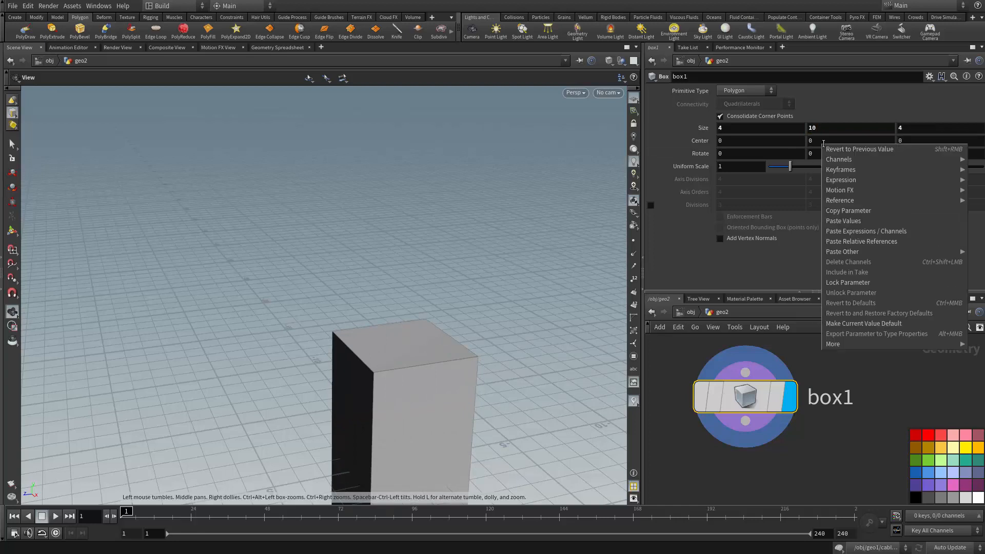
left_click(867, 241)
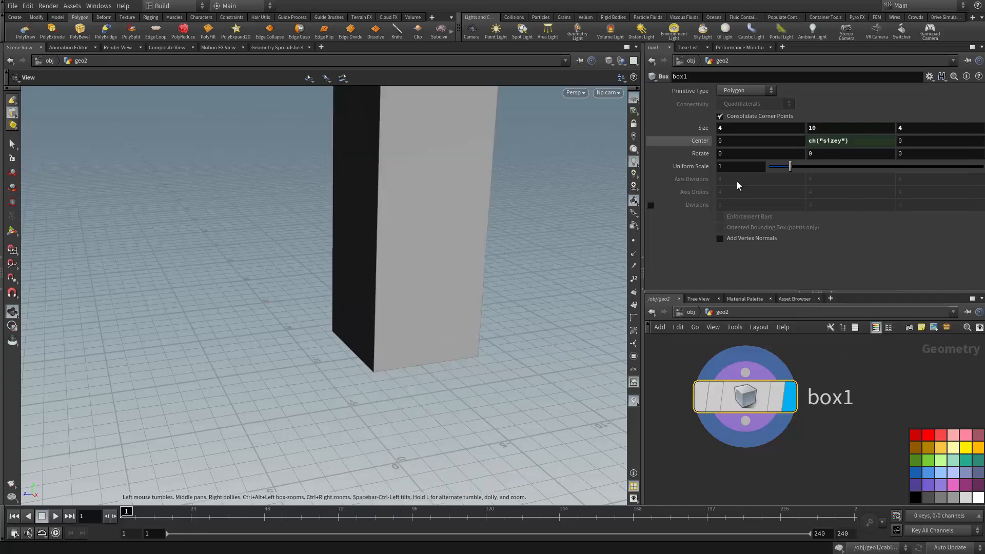
left_click(860, 144)
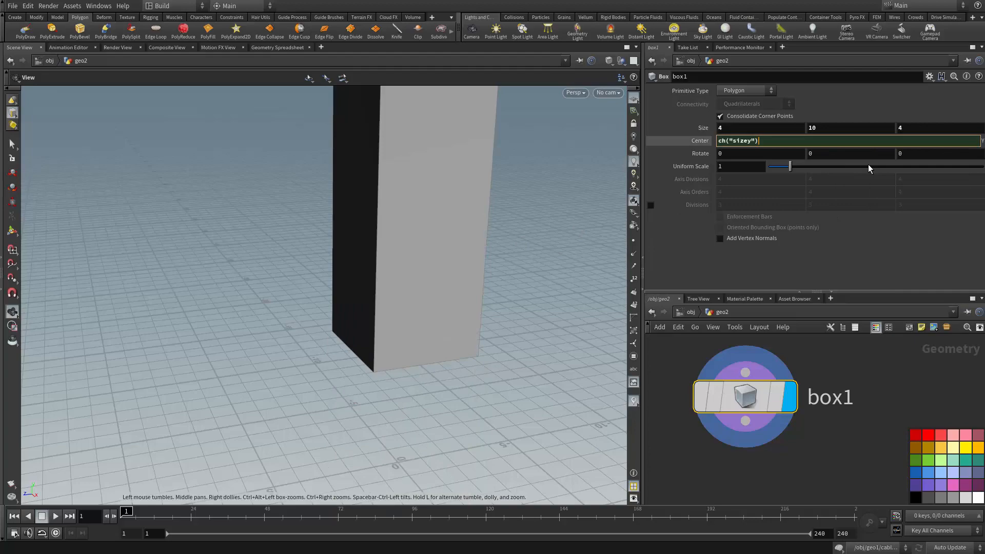
type("/2")
key("Return")
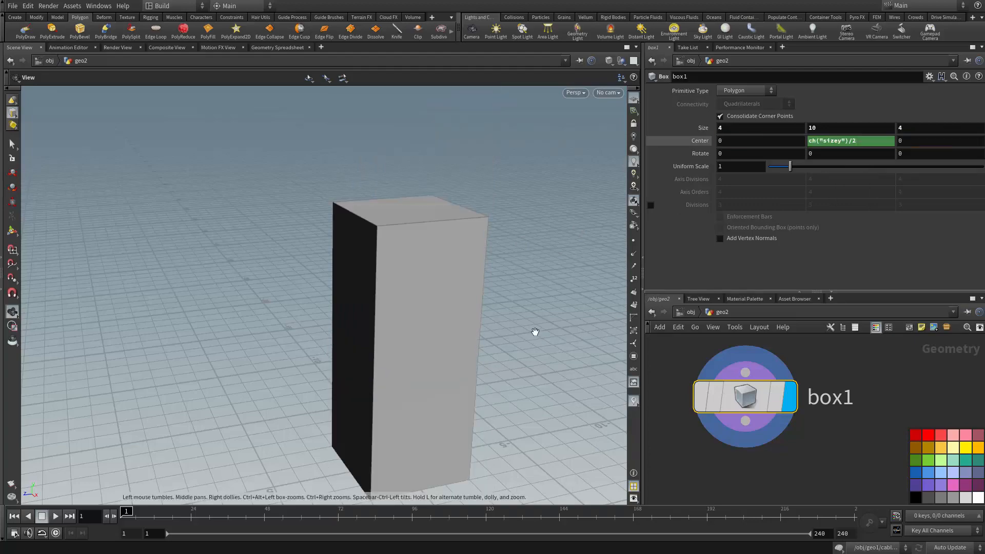
left_click_drag(534, 332, 513, 283)
middle_click_drag(512, 283, 376, 279)
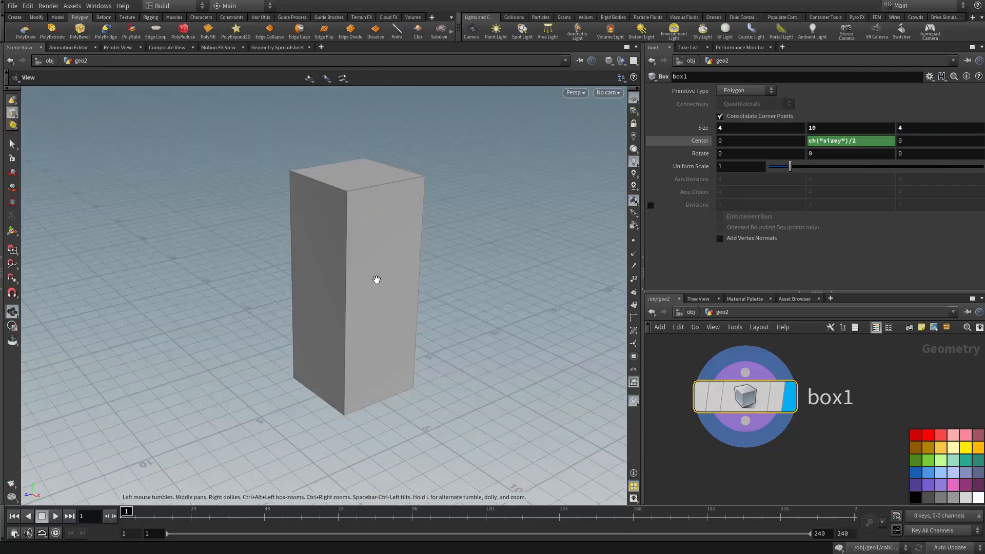
scroll(376, 280, "up", 1)
scroll(728, 453, "down", 2)
middle_click_drag(811, 453, 828, 422)
scroll(754, 424, "up", 2)
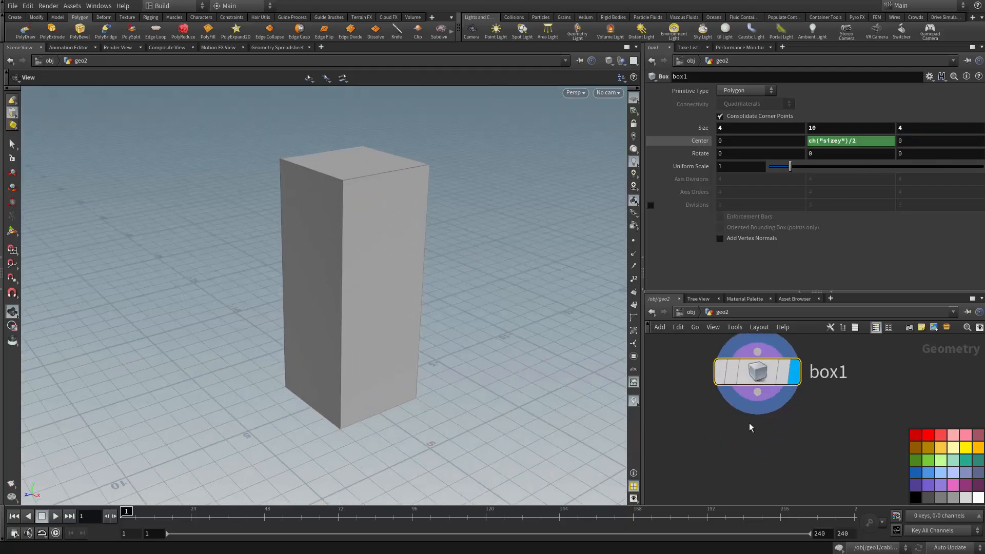
scroll(752, 435, "up", 1)
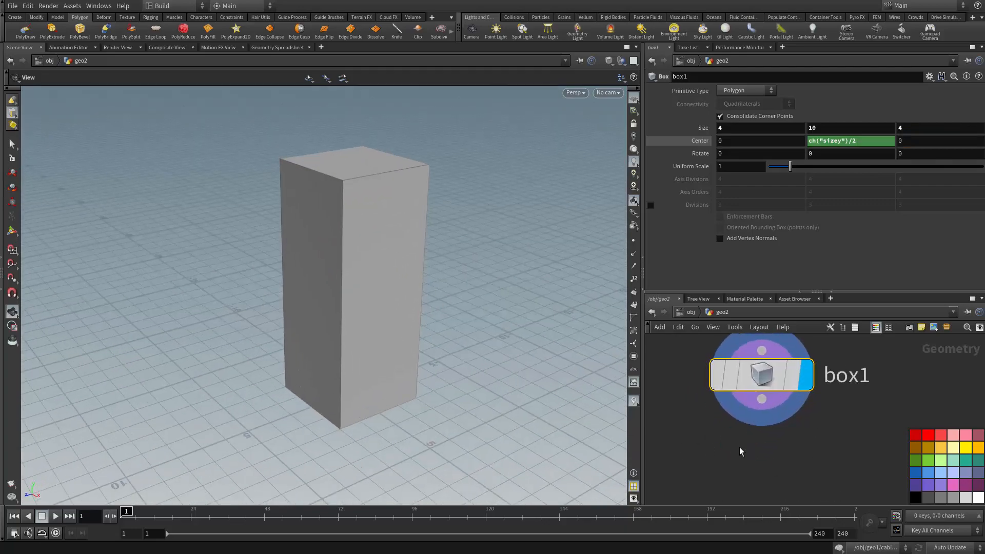
key("Tab")
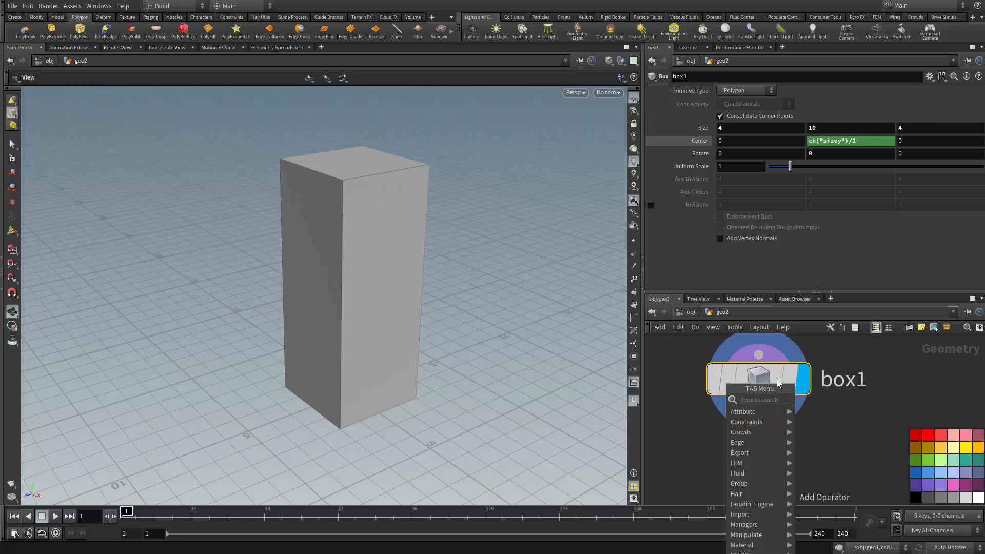
left_click(829, 413)
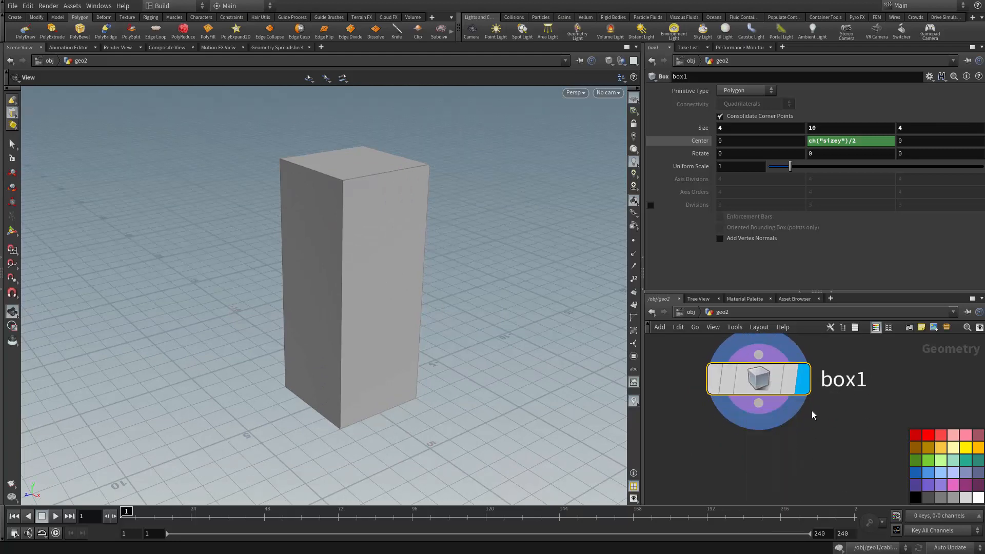
Step: Add a Blast node below box1 and connect the box's output to its input
middle_click(801, 386)
key("Tab")
type("B")
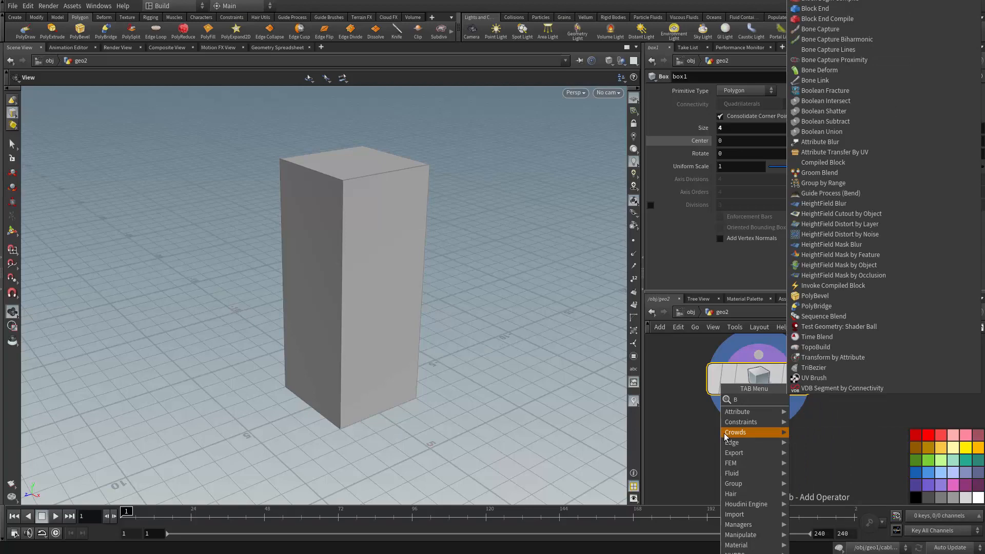
type("last")
key("Return")
left_click(720, 454)
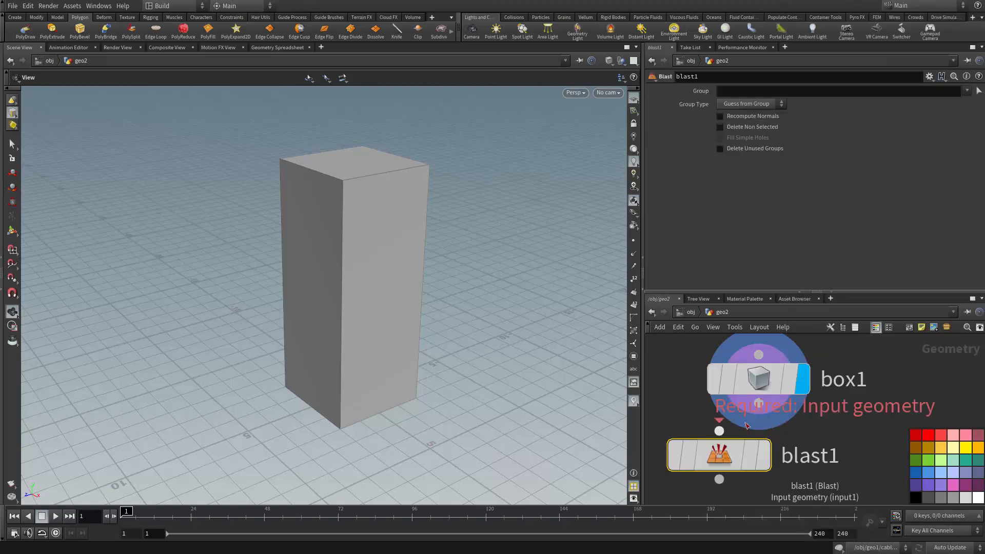
left_click_drag(759, 403, 720, 431)
Step: Set the displayed Blast node's group to 1 and enable Delete Non Selected to keep only that face
left_click_drag(390, 299, 306, 321)
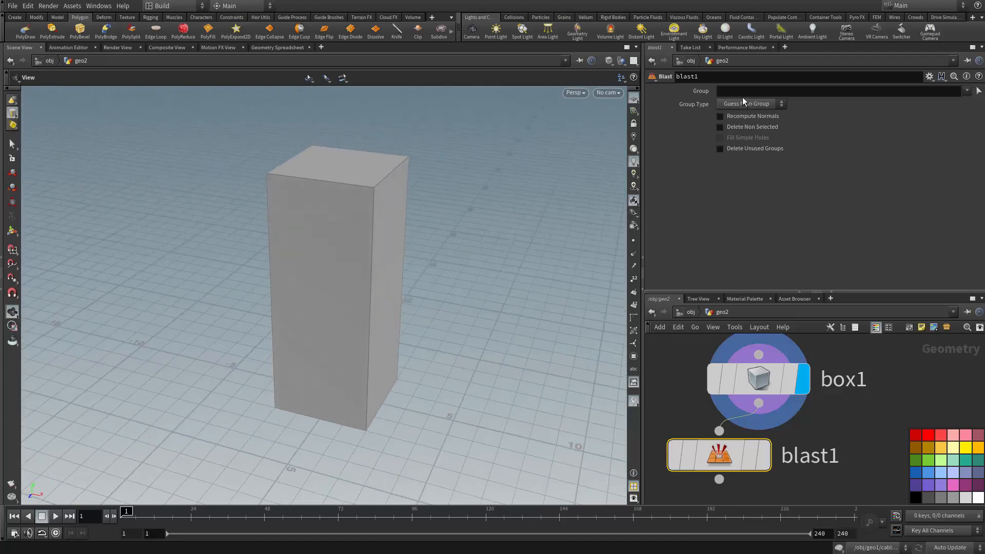
key("Return")
left_click(763, 437)
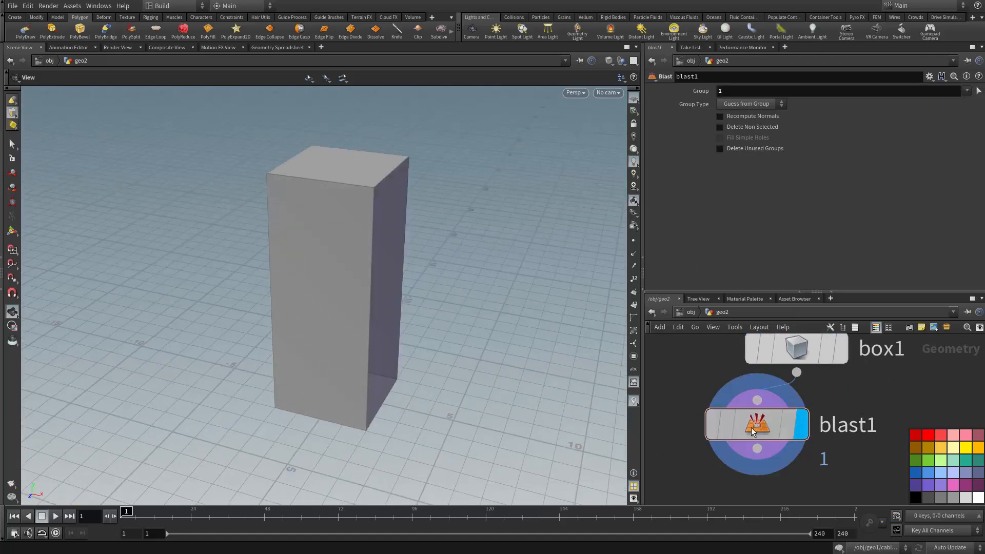
left_click(719, 127)
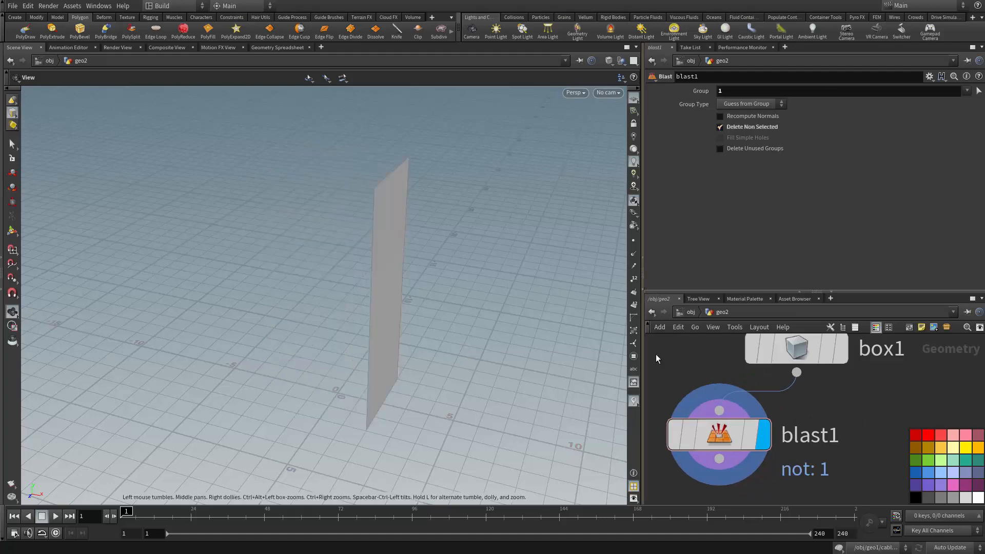
Step: Turn on point display in the viewport for the remaining box face
left_click_drag(390, 266, 427, 328)
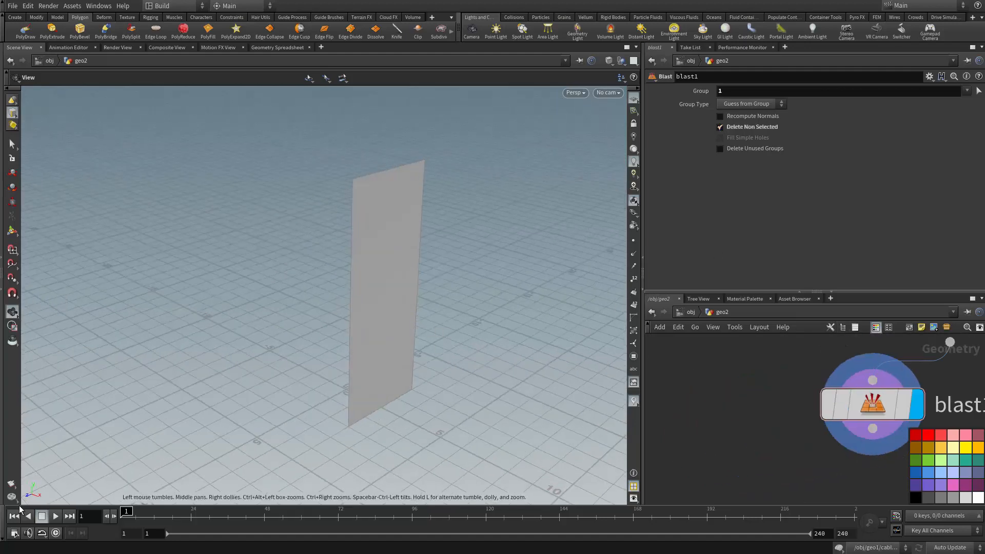
left_click_drag(407, 378, 411, 341)
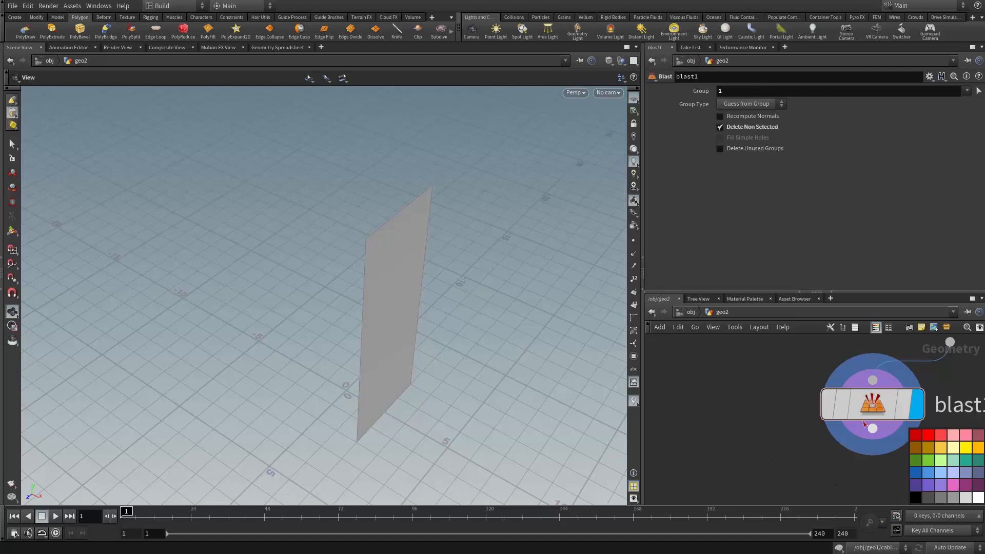
key("h")
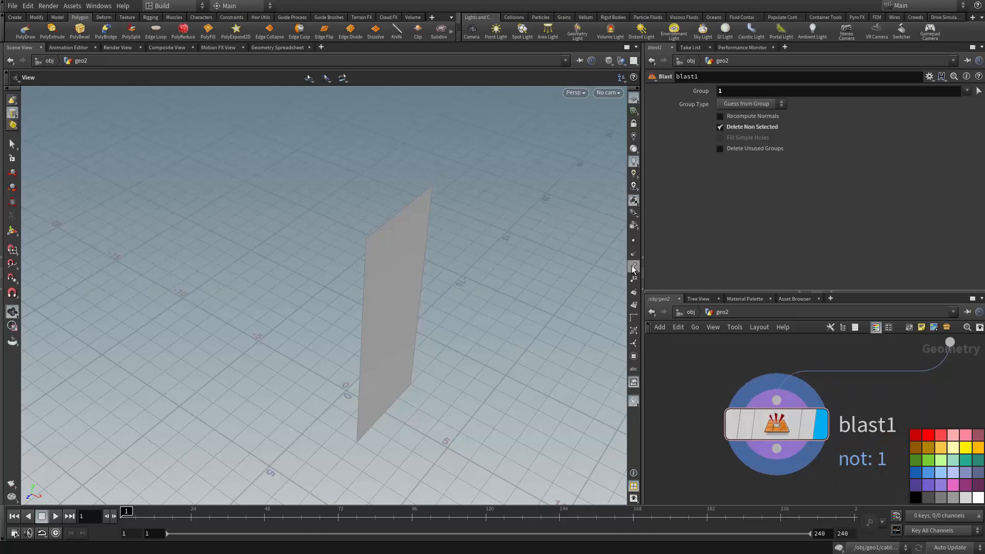
mouse_move(503, 294)
left_mouse_down()
mouse_move(488, 282)
mouse_move(508, 280)
left_mouse_up()
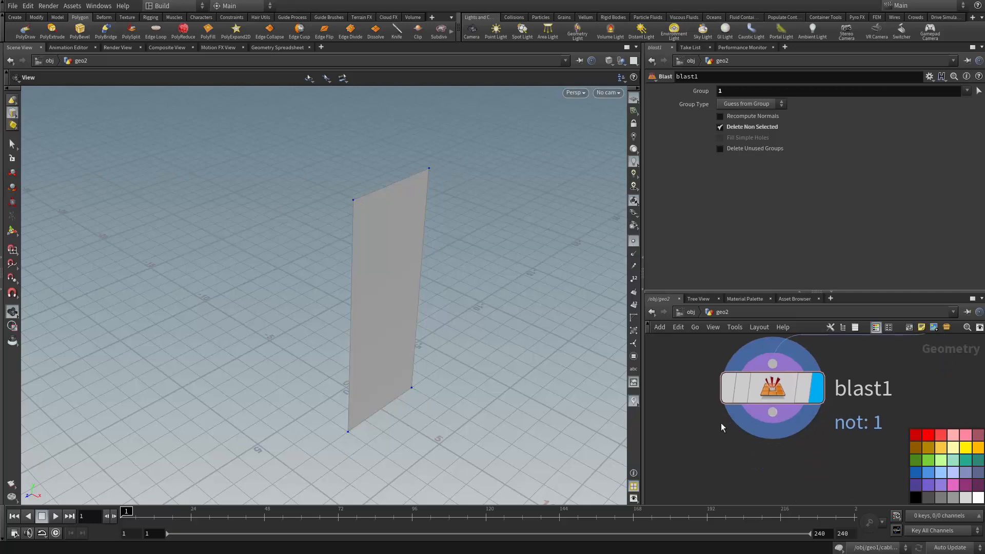
Step: Add a Normal node after blast1 and set it to add normals to Points
key("Tab")
type("NOR")
key("Return")
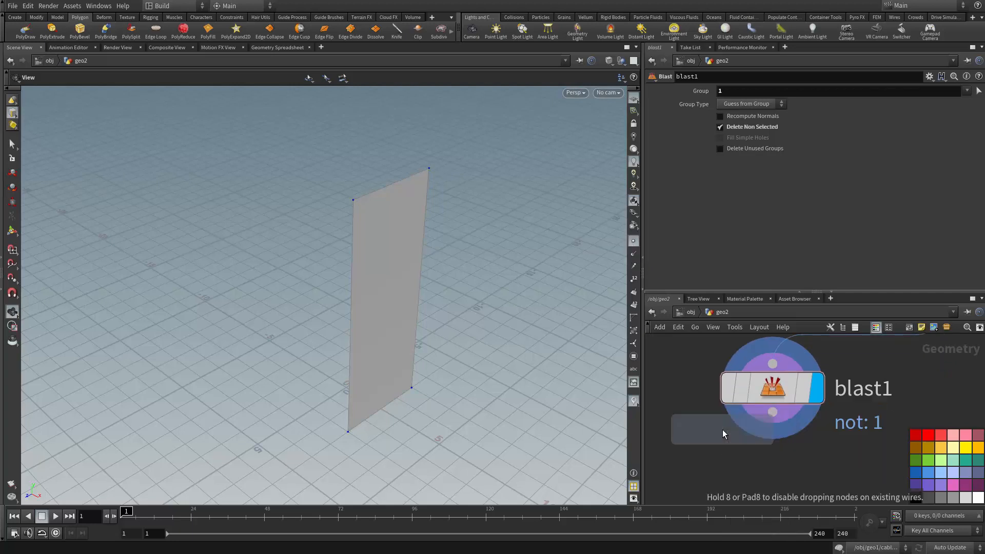
left_click(766, 457)
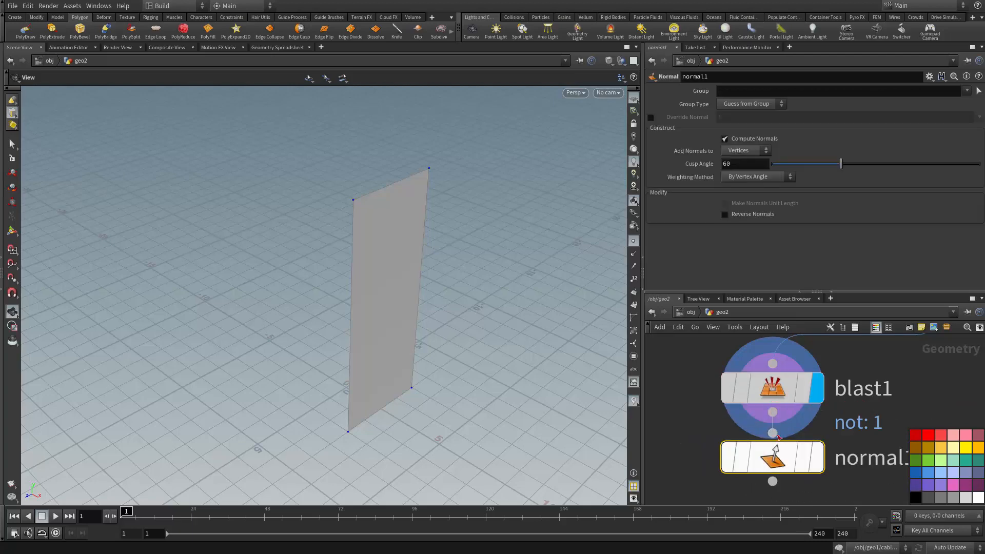
left_click(746, 151)
left_click(749, 166)
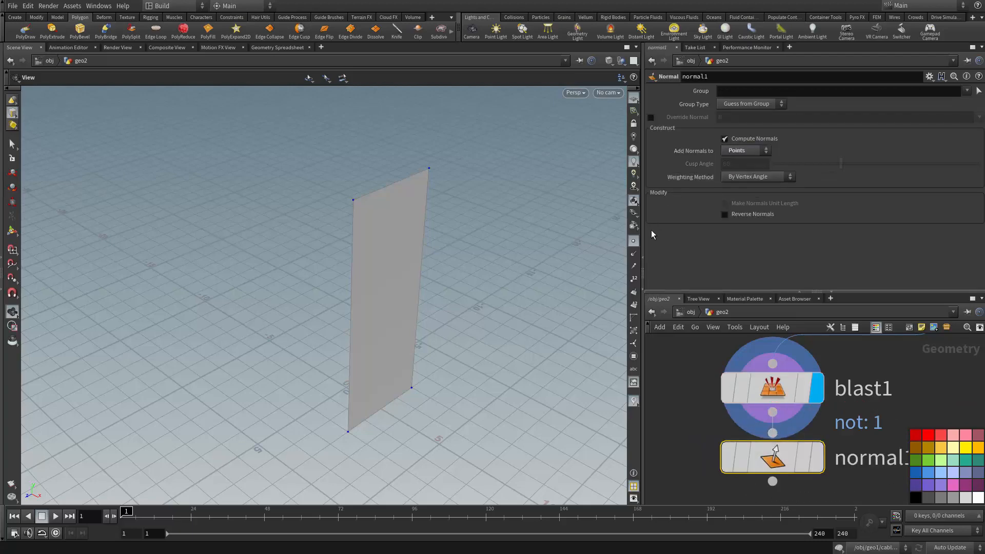
Step: Turn on point normal display in the viewport and make normal1 the displayed node
left_click(632, 256)
mouse_move(414, 233)
left_mouse_down()
mouse_move(460, 238)
mouse_move(426, 236)
left_mouse_up()
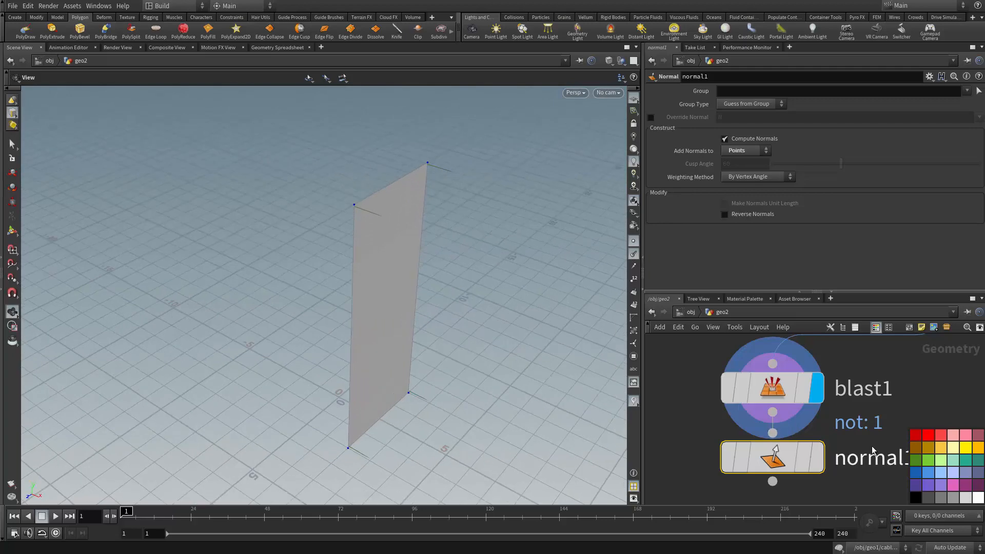
middle_click_drag(870, 452, 860, 417)
left_click(809, 428)
Step: Add a PolyExpand2D node after normal1, connect it and make it the displayed node
scroll(774, 431, "down", 3)
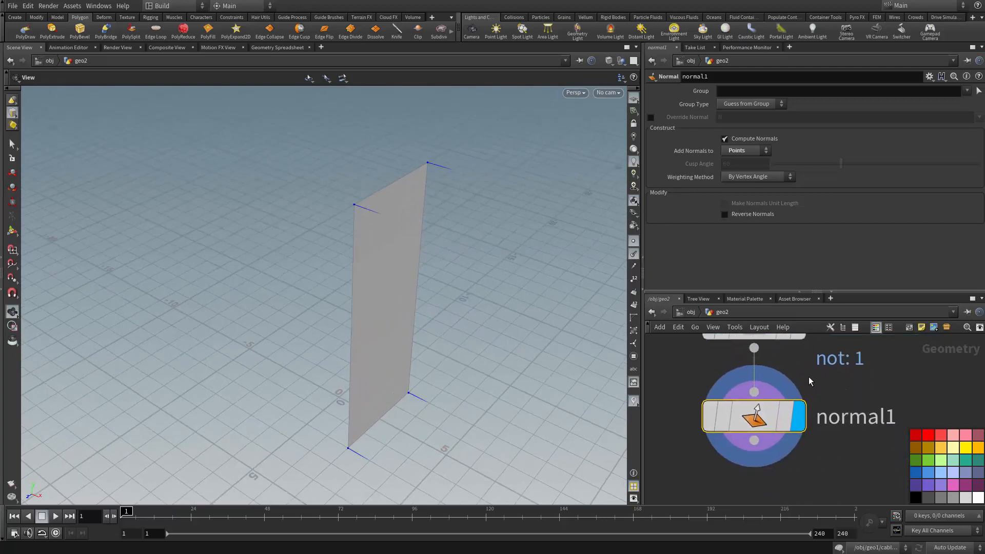
key("Tab")
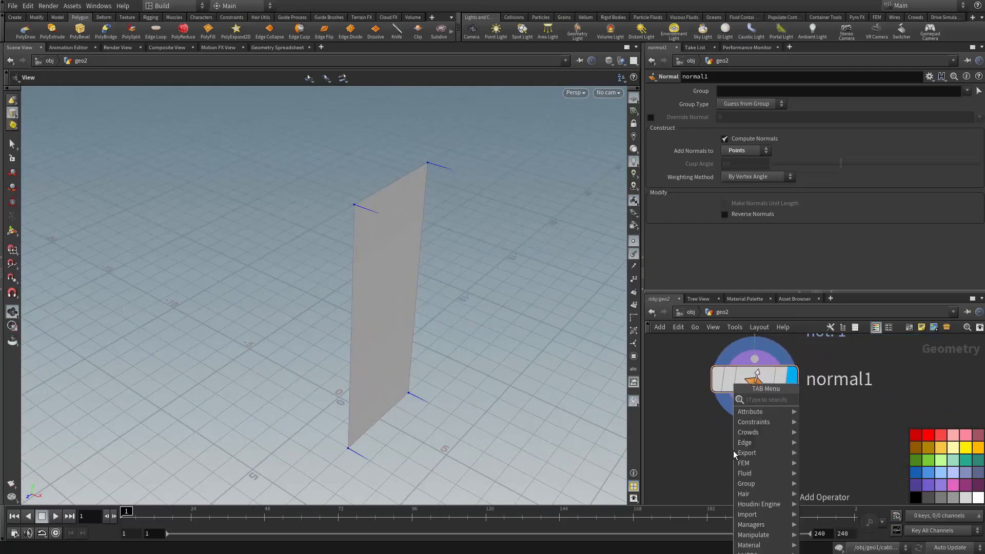
type("POLYEX")
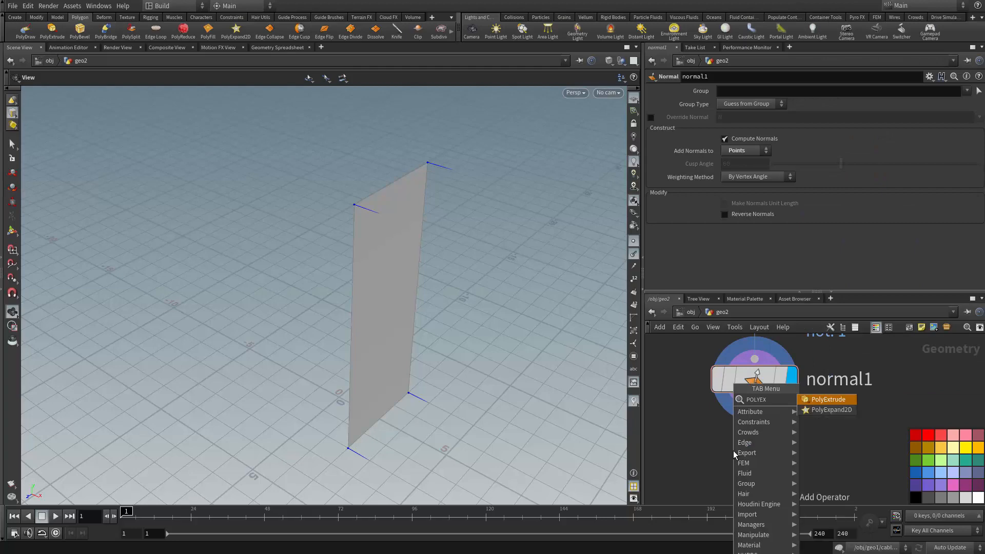
key("Down")
key("Return")
left_click(765, 449)
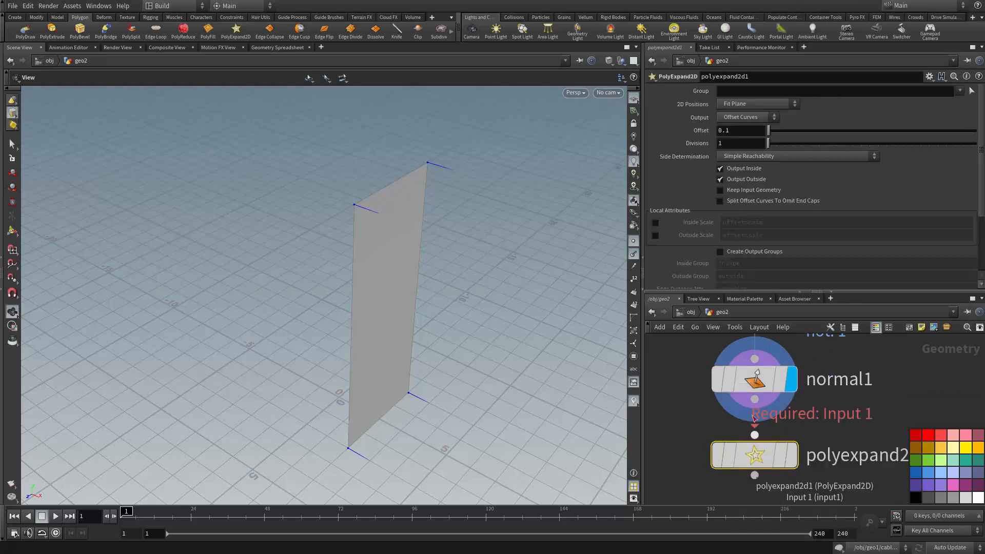
left_click(792, 455)
key("h")
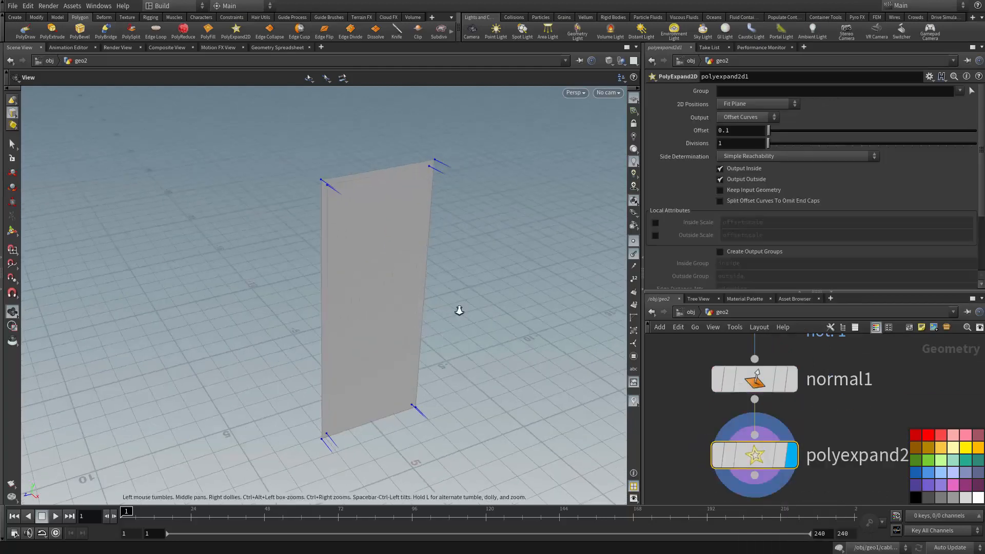
Step: Limit the PolyExpand2D output to the inside with a 0.2 offset, and show normal1 as a template
left_click(721, 179)
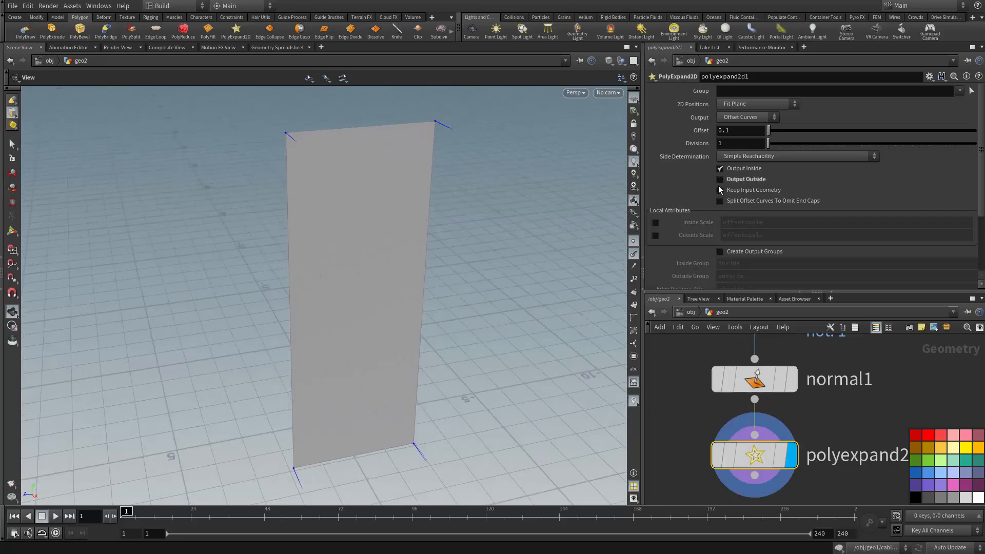
left_click_drag(770, 133, 773, 134)
left_click(780, 379)
left_click_drag(512, 242, 409, 163)
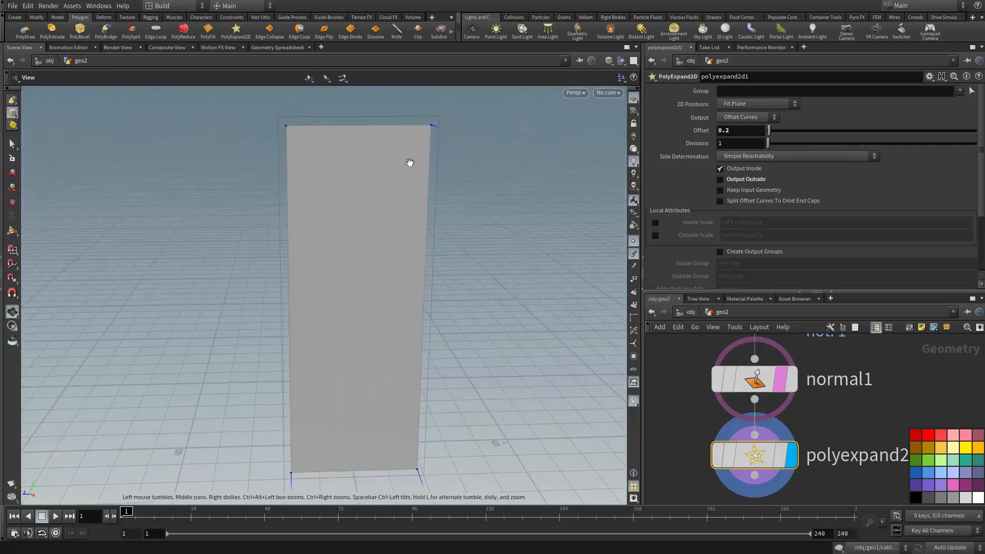
middle_click_drag(409, 163, 497, 299)
right_click_drag(497, 299, 486, 223)
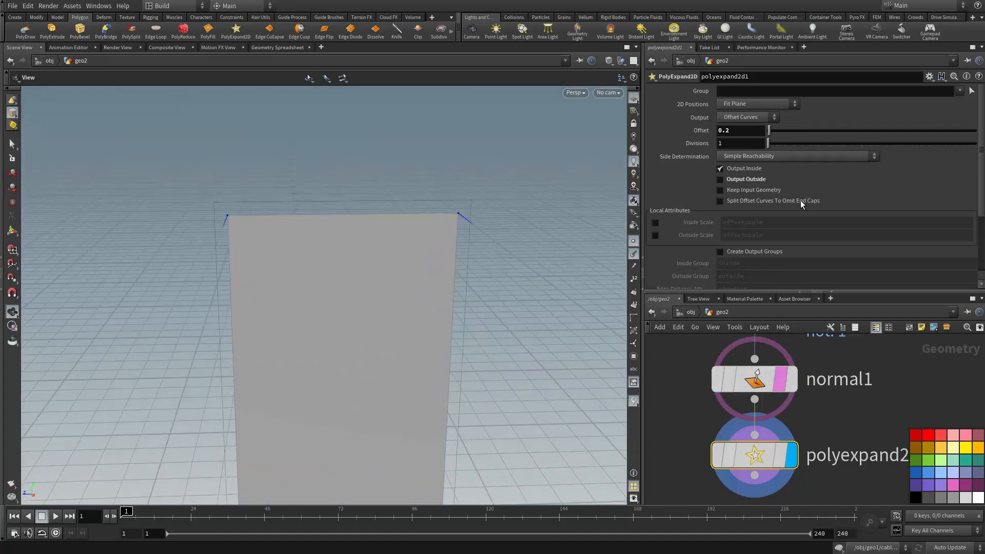
Step: Adjust the PolyExpand2D offset to 0.5 to inset the face further from the template outline
left_click_drag(770, 132, 772, 132)
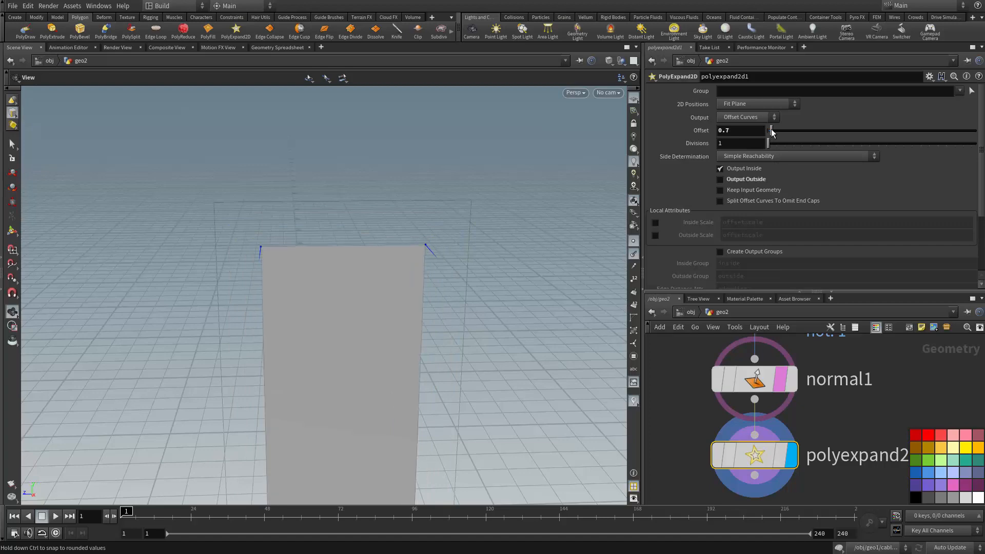
middle_click_drag(457, 254, 467, 208)
right_click_drag(466, 208, 359, 254)
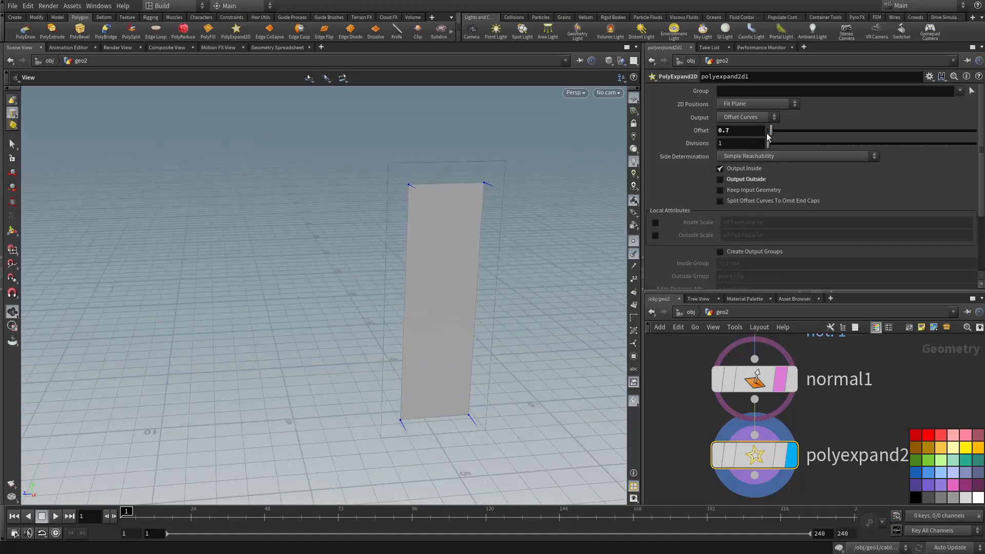
left_click_drag(767, 132, 772, 134)
Step: Add a Scatter node after polyexpand2d1, connect it and make it the displayed node
scroll(768, 465, "down", 1)
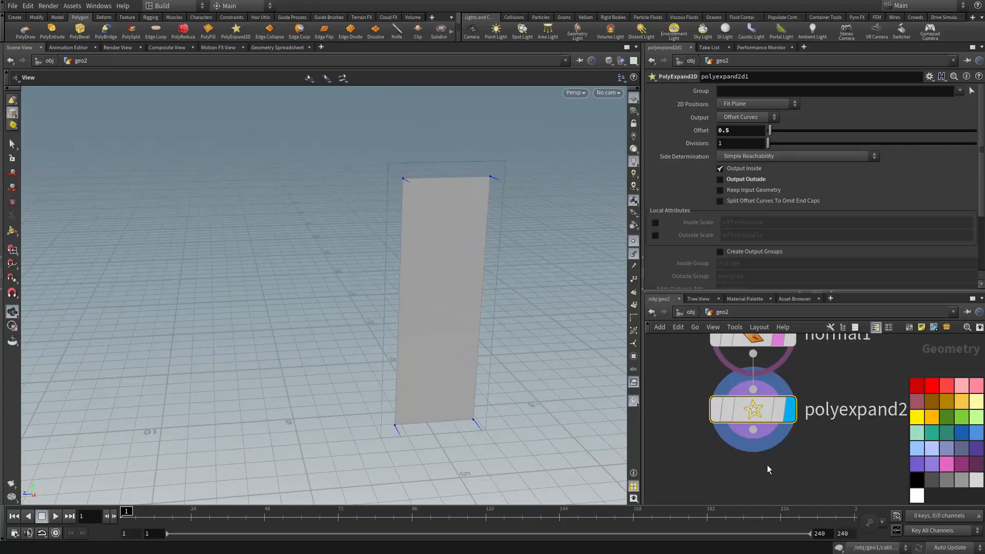
key("Tab")
type("sa")
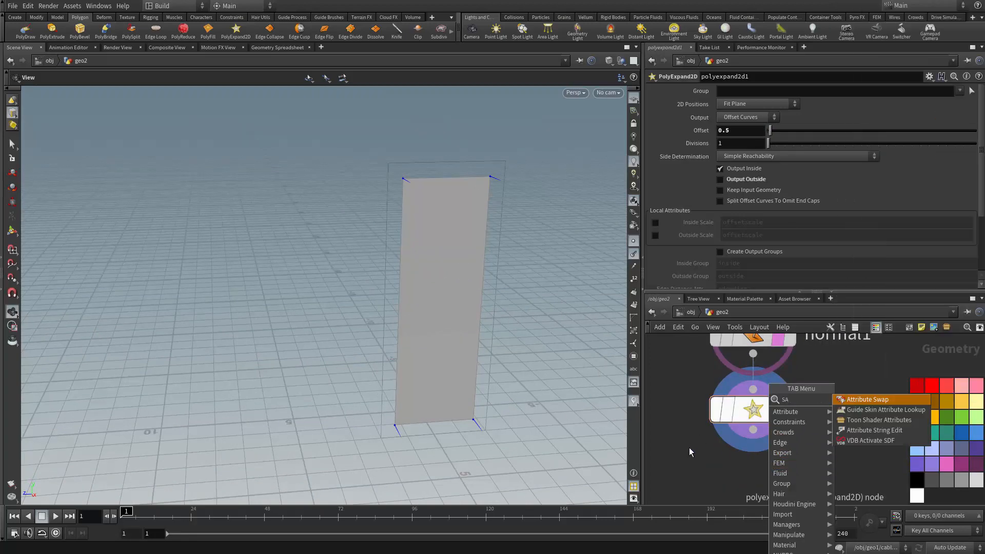
key("Escape")
key("Tab")
type("sca")
key("Return")
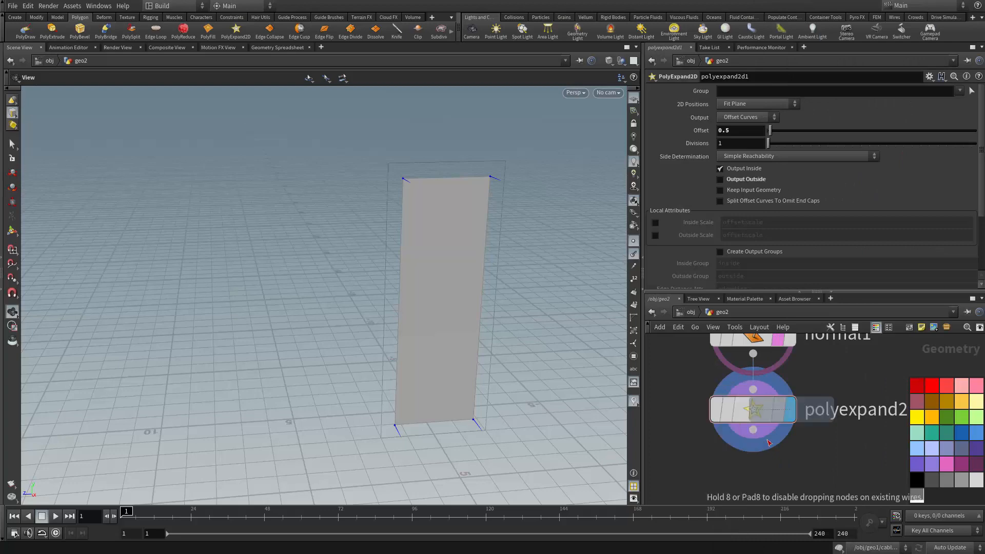
left_click(753, 443)
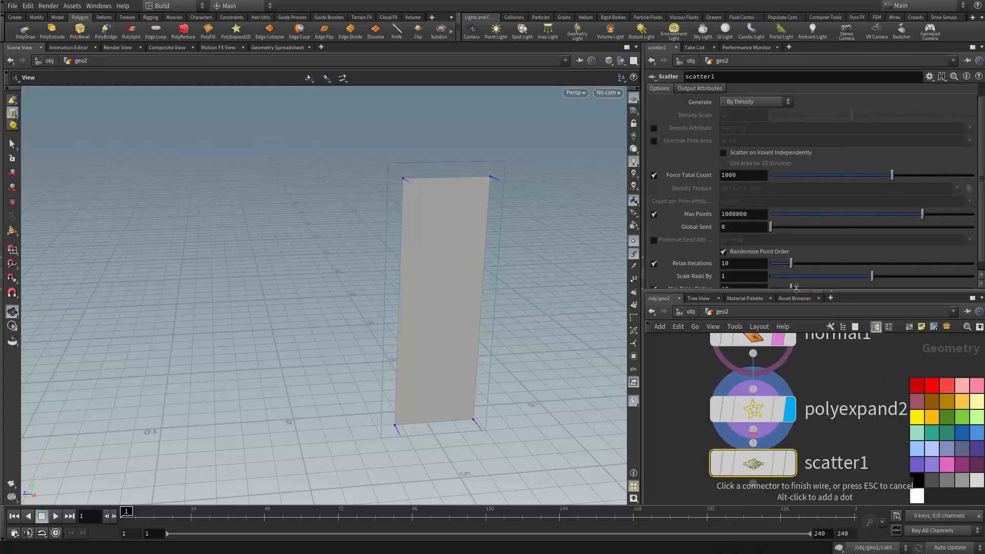
left_click_drag(798, 294, 798, 249)
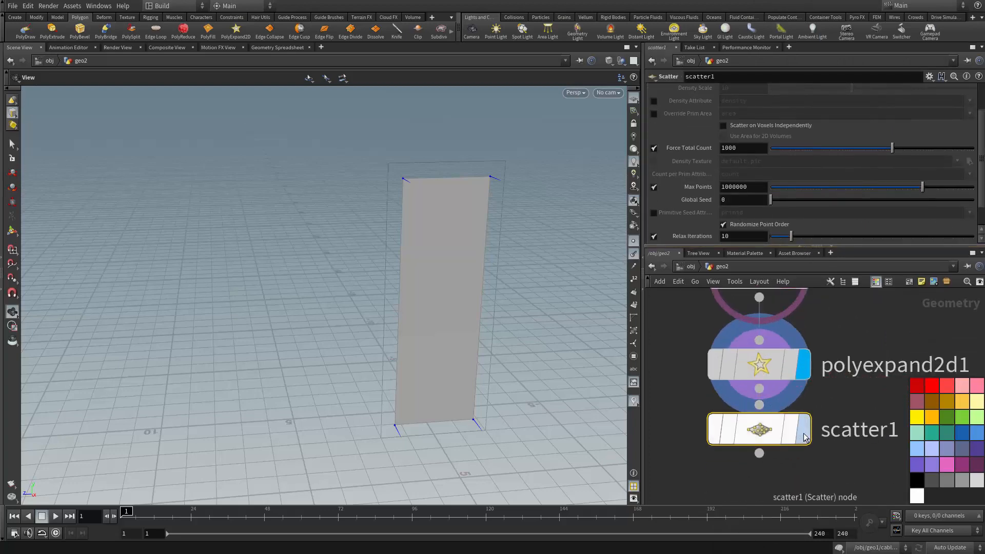
left_click(803, 426)
Step: Reduce the Scatter node's Force Total Count to 26 points
scroll(760, 451, "up", 2)
left_click_drag(462, 318, 557, 355)
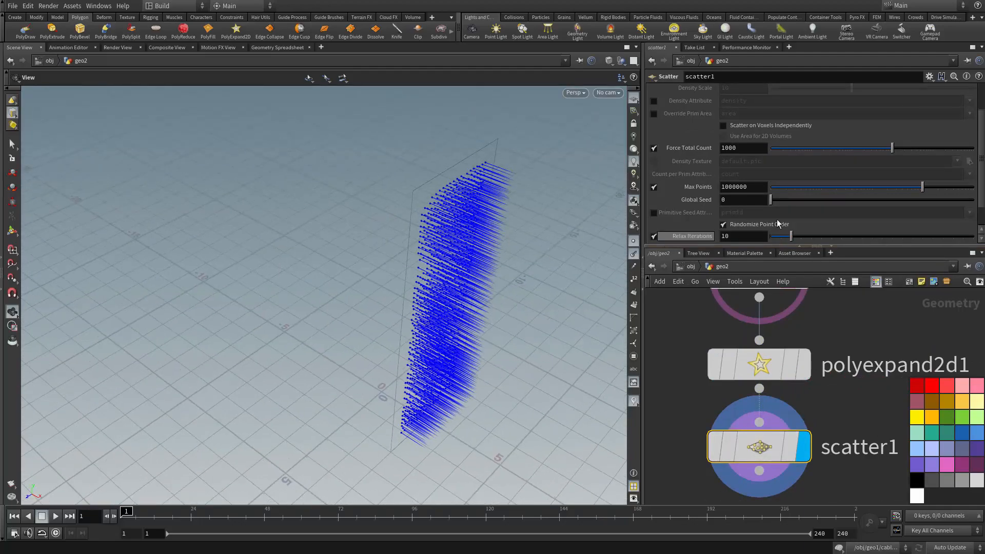
left_click_drag(868, 154, 828, 149)
left_click_drag(452, 230, 477, 257)
Step: Add a Circle node beside the scatter1 node in the network
scroll(728, 401, "down", 3)
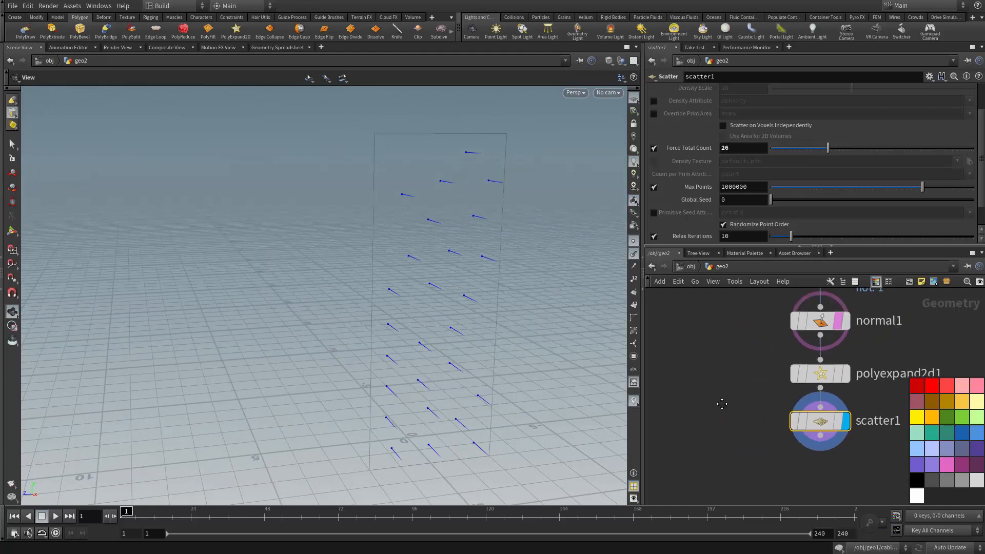
key("Tab")
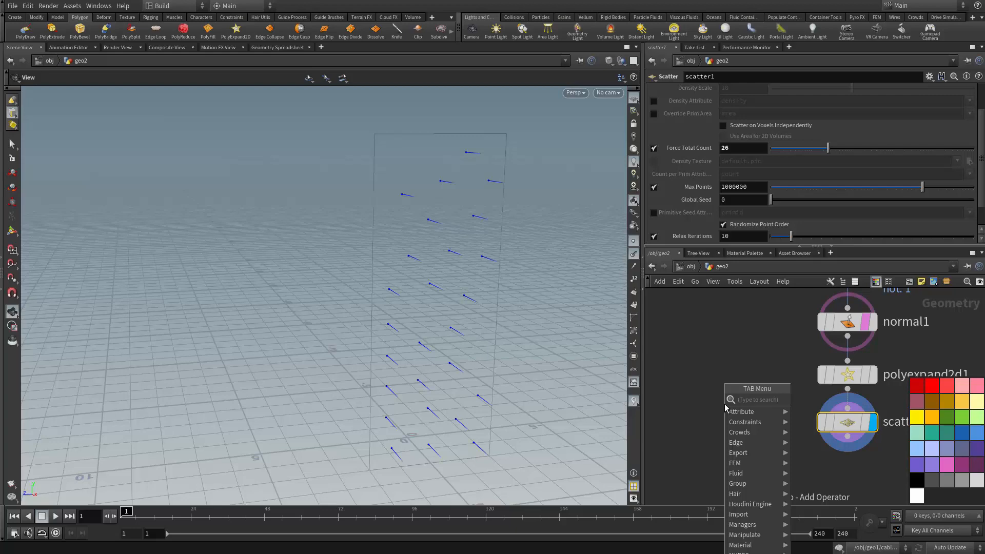
type("cir")
key("Return")
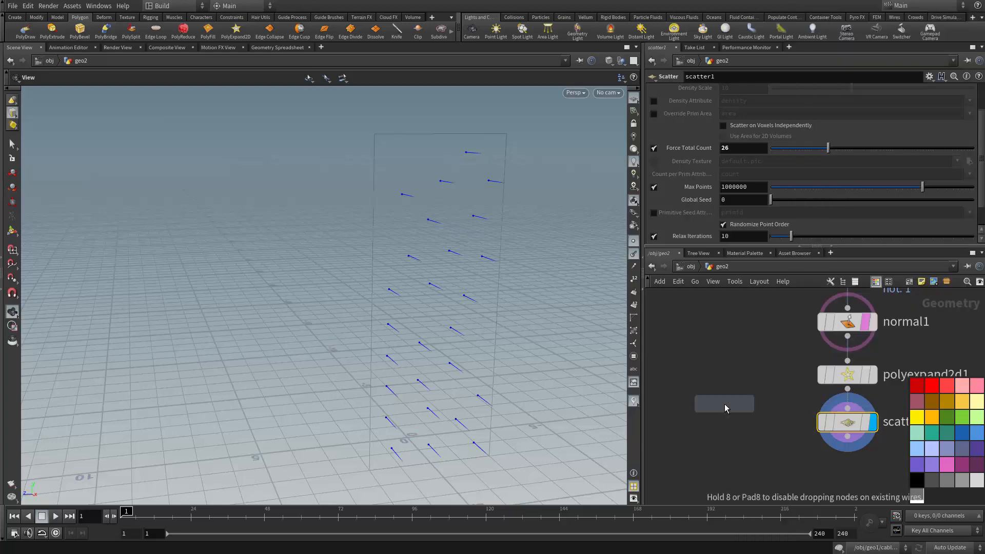
left_click(725, 404)
scroll(752, 385, "up", 3)
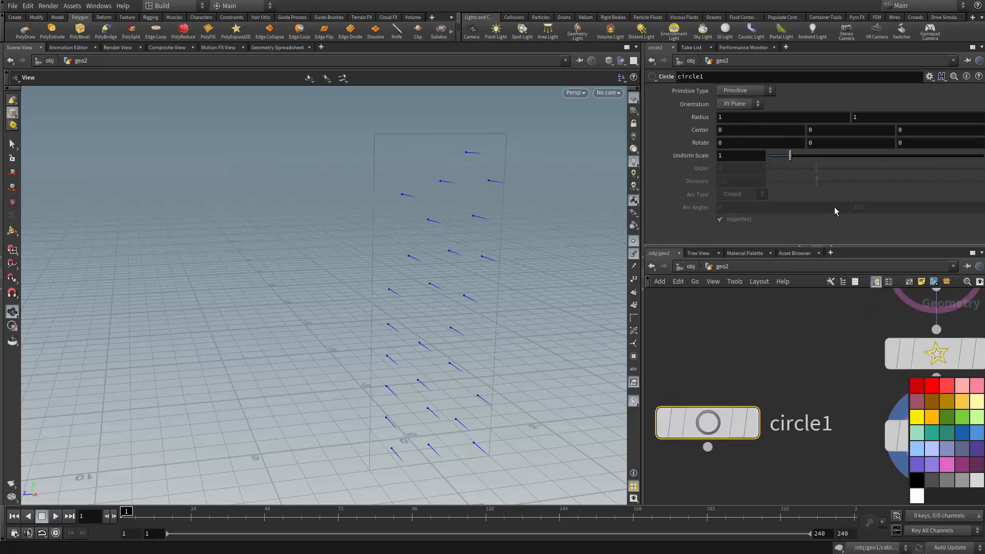
Step: Set the circle to a Polygon primitive with an Open Arc and arc angles of 90 to 270
left_click(753, 96)
left_click(754, 104)
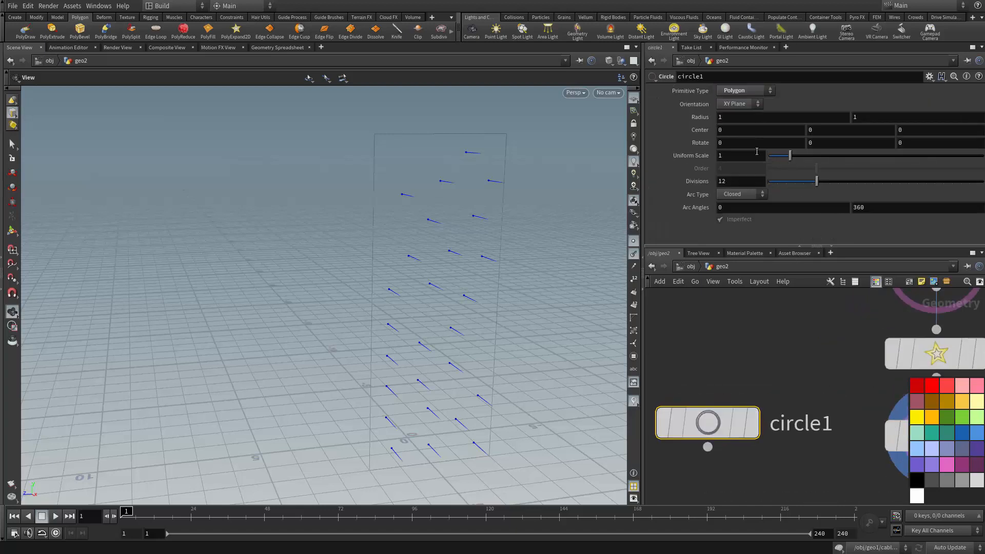
left_click(749, 195)
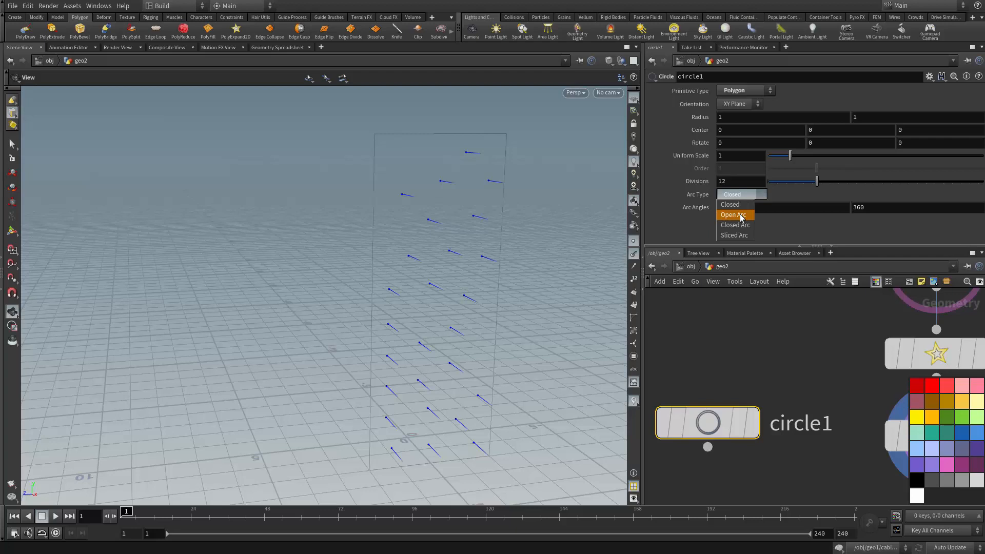
left_click(742, 216)
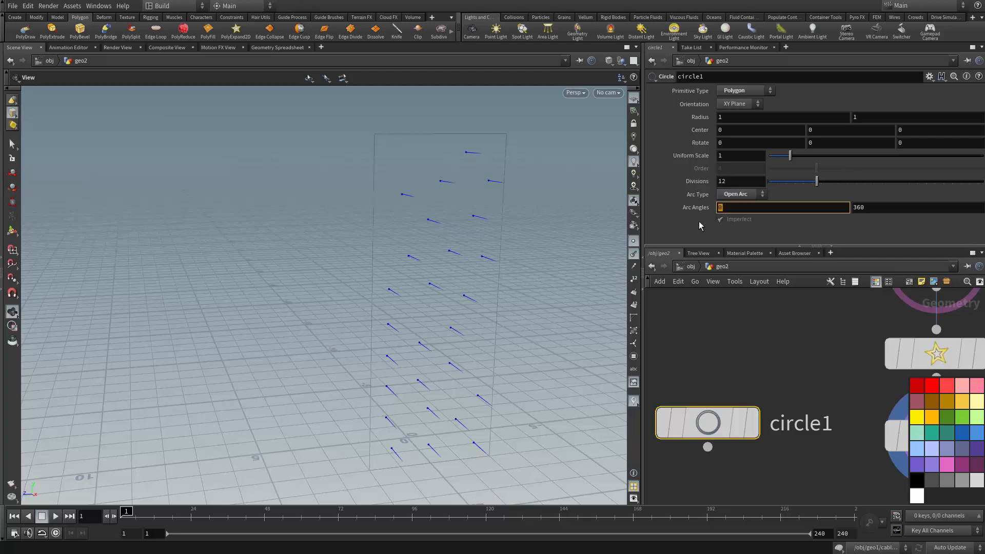
type("90")
key("Tab")
type("270")
key("Return")
Step: Make circle1 the displayed node and frame the half-circle arc in the viewport
left_click_drag(306, 303, 339, 321)
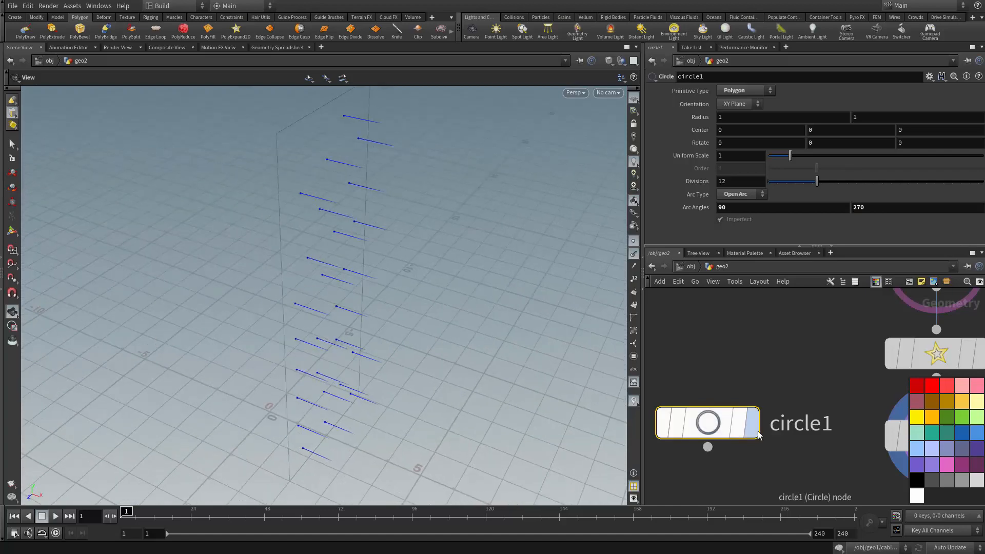
left_click(754, 431)
key("g")
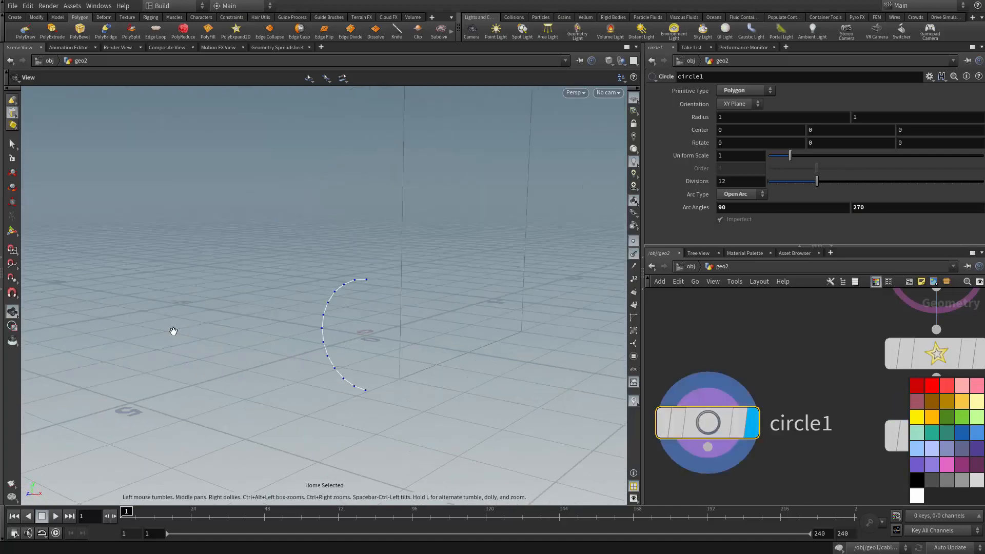
scroll(214, 382, "down", 3)
left_click_drag(207, 376, 323, 359)
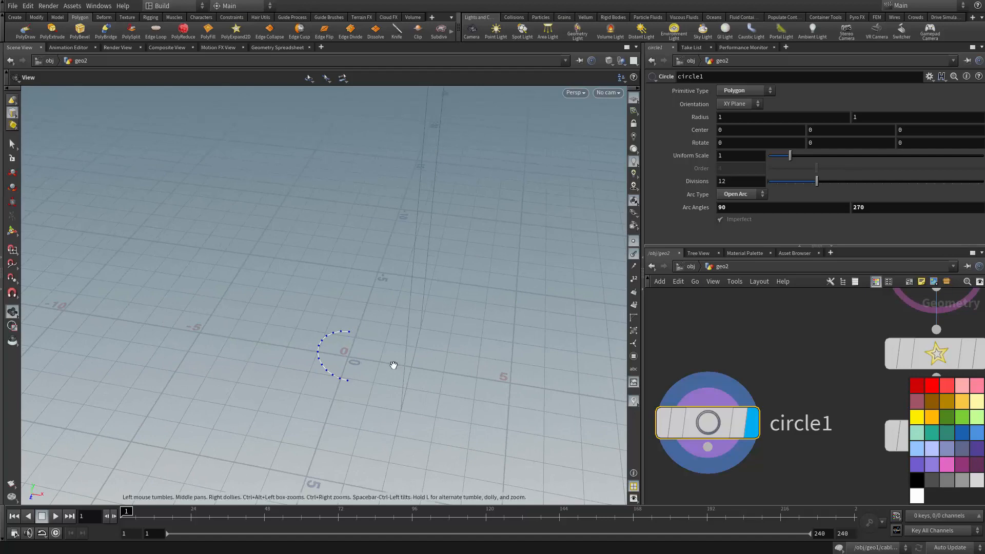
Step: Show box1 as a template in the viewport for comparison with the arc
scroll(721, 359, "down", 3)
middle_click_drag(755, 324, 712, 461)
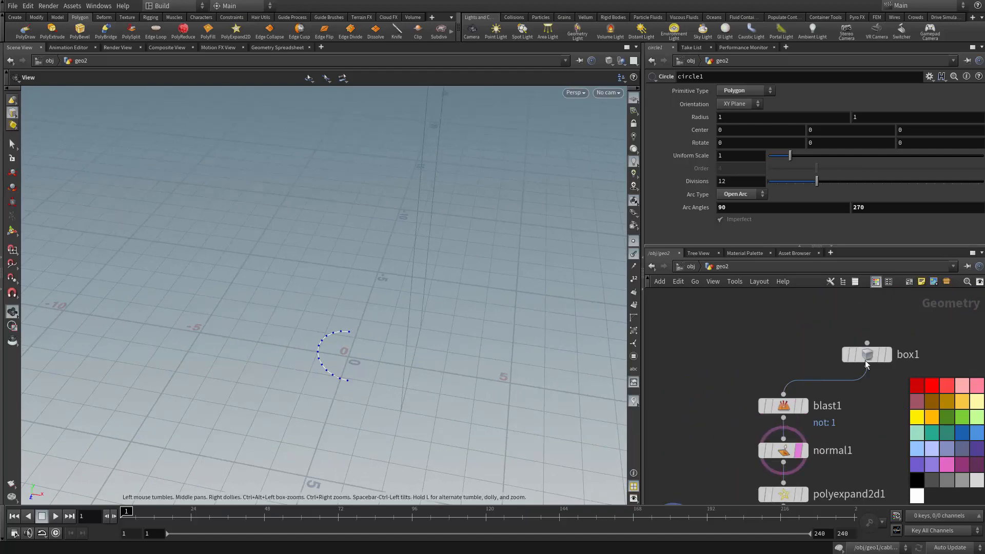
left_click(883, 355)
left_click_drag(356, 365, 330, 338)
Step: Add a Copy Stamp node with circle1 as its source and scatter1 as its template points, and display it
middle_click_drag(709, 414, 725, 363)
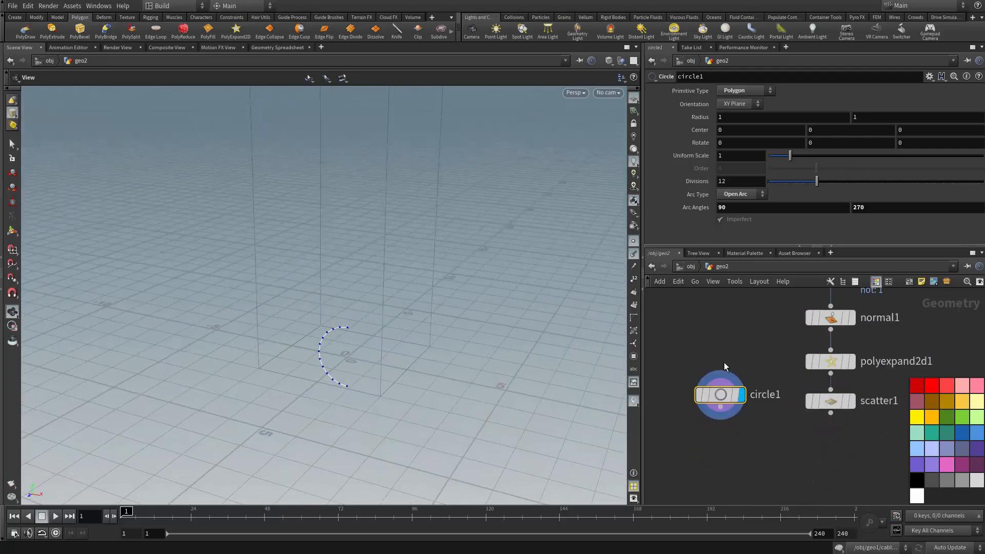
scroll(775, 452, "up", 3)
key("Tab")
type("cop")
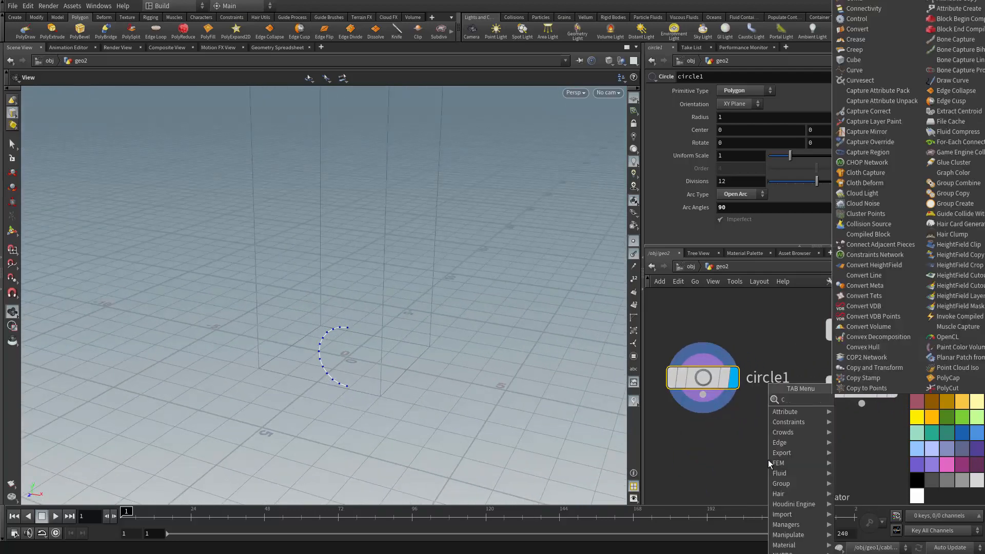
key("Down")
key("Down")
key("Return")
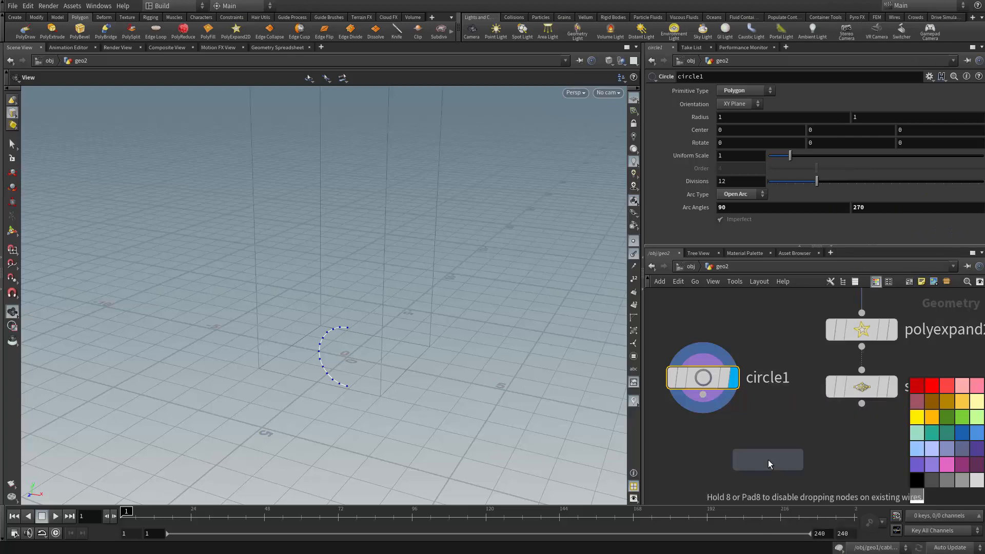
left_click(811, 473)
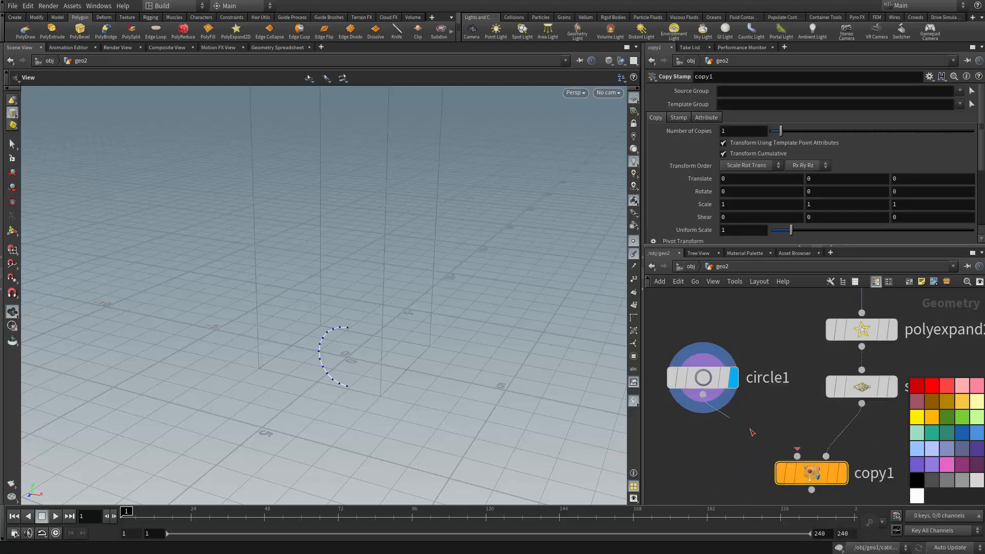
left_click_drag(752, 433, 839, 469)
left_click(843, 473)
left_click_drag(473, 308, 287, 290)
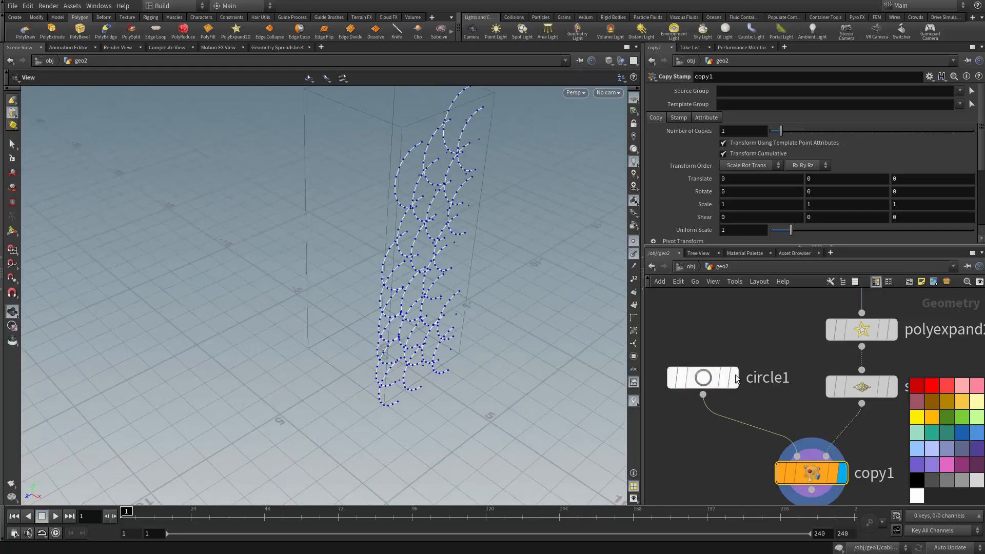
Step: Set circle1's orientation to YZ Plane so the copied arcs follow the point normals
left_click(736, 378)
left_click(737, 104)
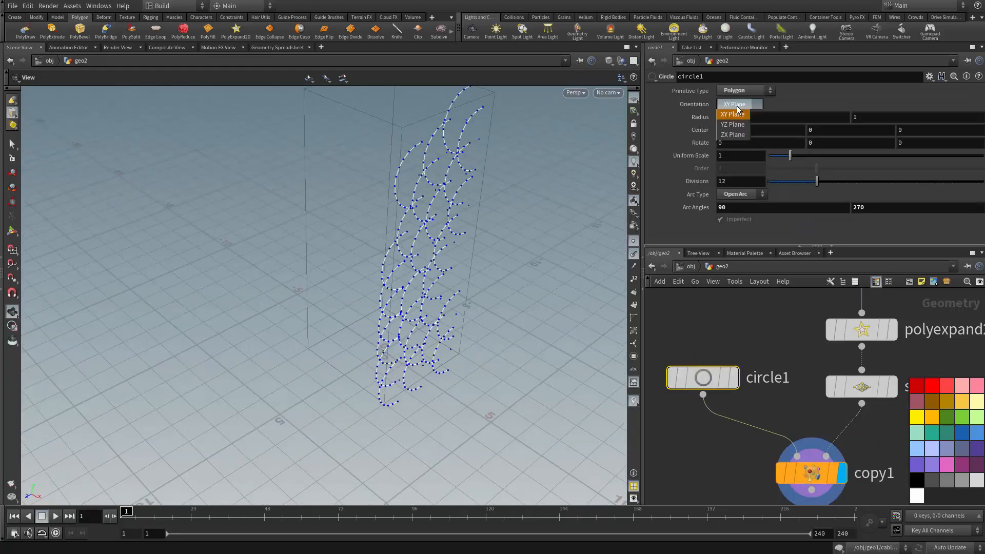
left_click(738, 127)
left_click_drag(564, 195, 530, 321)
middle_click_drag(721, 347, 702, 351)
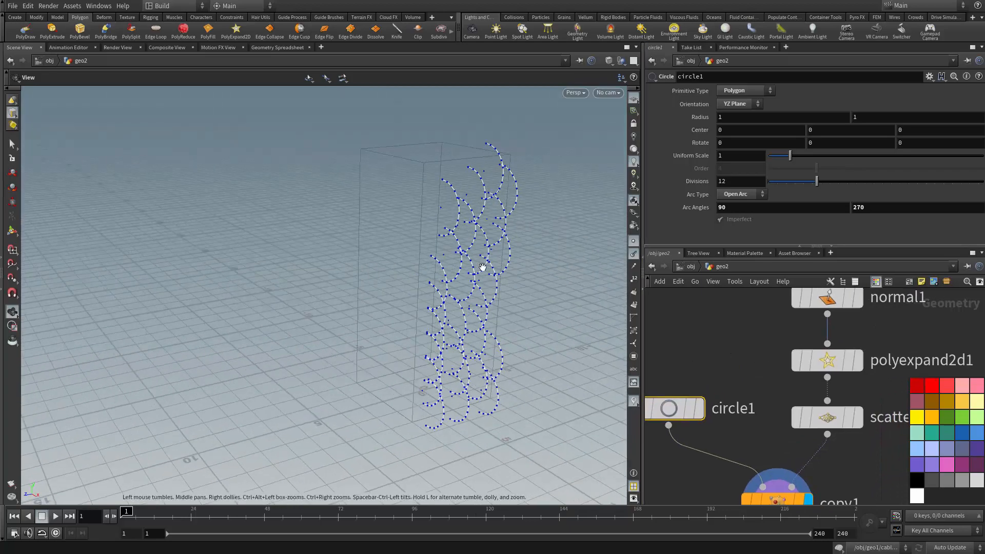
Step: Move copy1 lower in the network and line up circle1 and scatter1 side by side above it
left_click_drag(482, 269, 542, 197)
left_click_drag(590, 307, 358, 244)
mouse_move(379, 277)
left_mouse_down()
mouse_move(393, 332)
mouse_move(504, 338)
left_mouse_up()
key("w")
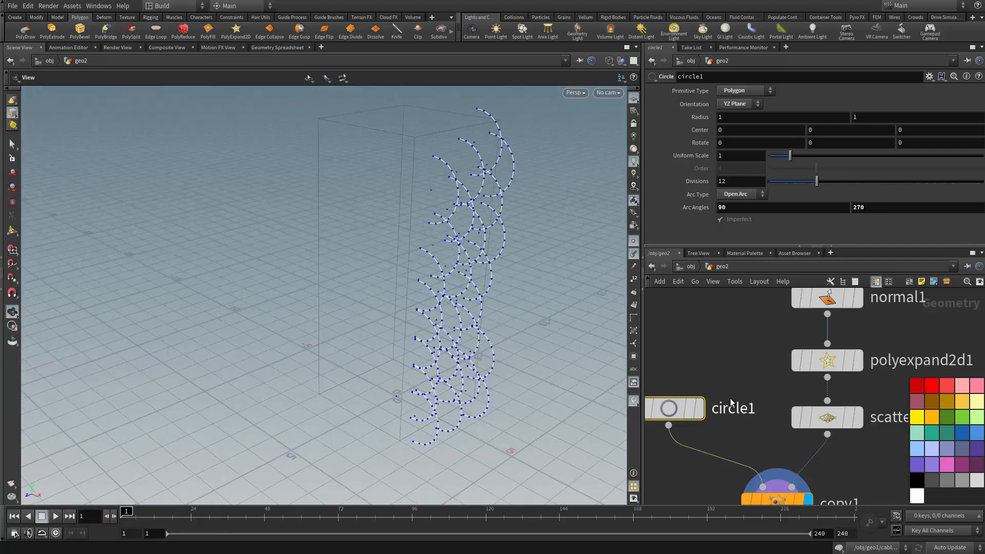
scroll(757, 392, "down", 3)
middle_click_drag(757, 392, 763, 356)
left_click_drag(761, 418, 765, 447)
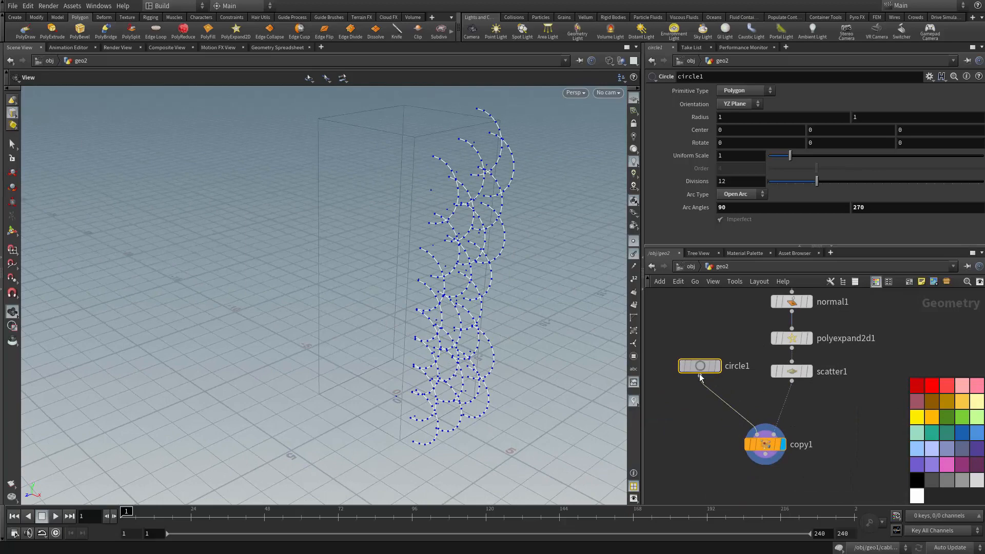
left_click_drag(700, 366, 698, 379)
left_click_drag(796, 372, 795, 380)
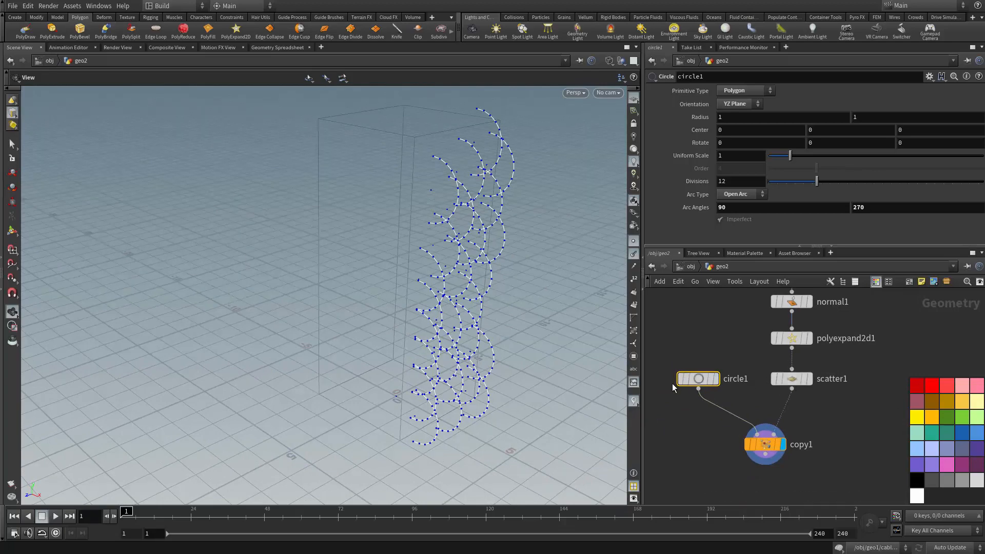
Step: Shift copy1 and circle1 further down to make room beneath scatter1 in the network
left_click_drag(476, 321, 494, 272)
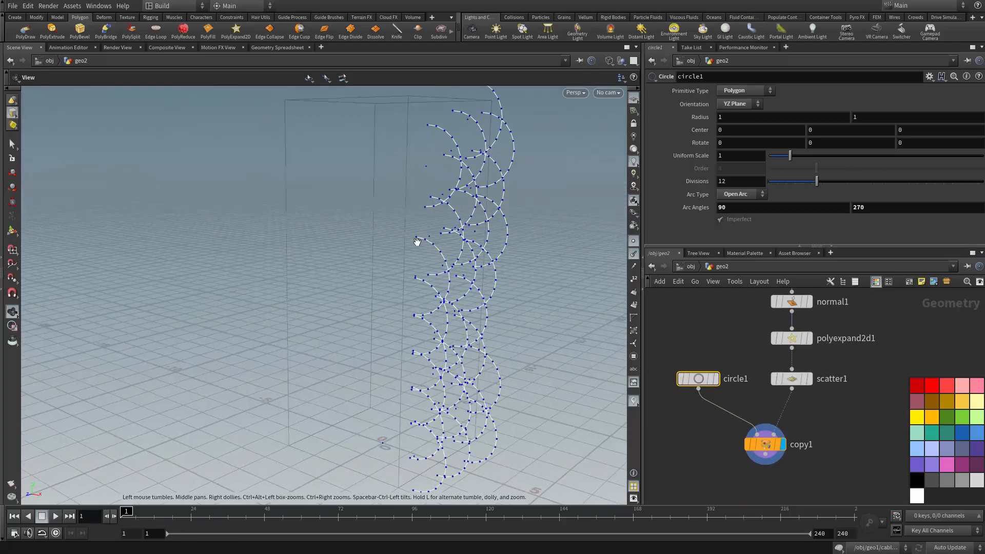
left_click_drag(456, 321, 402, 316)
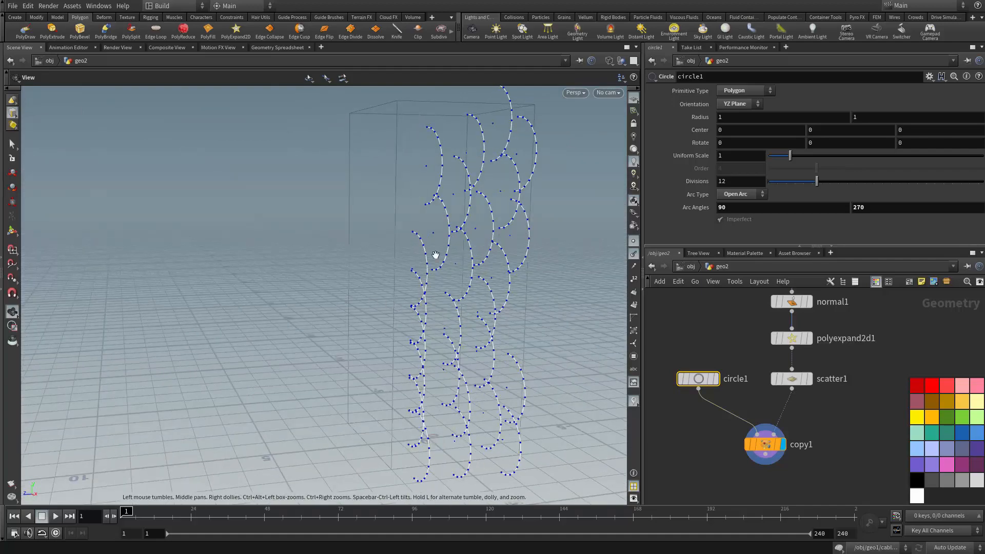
left_click_drag(409, 352, 384, 199)
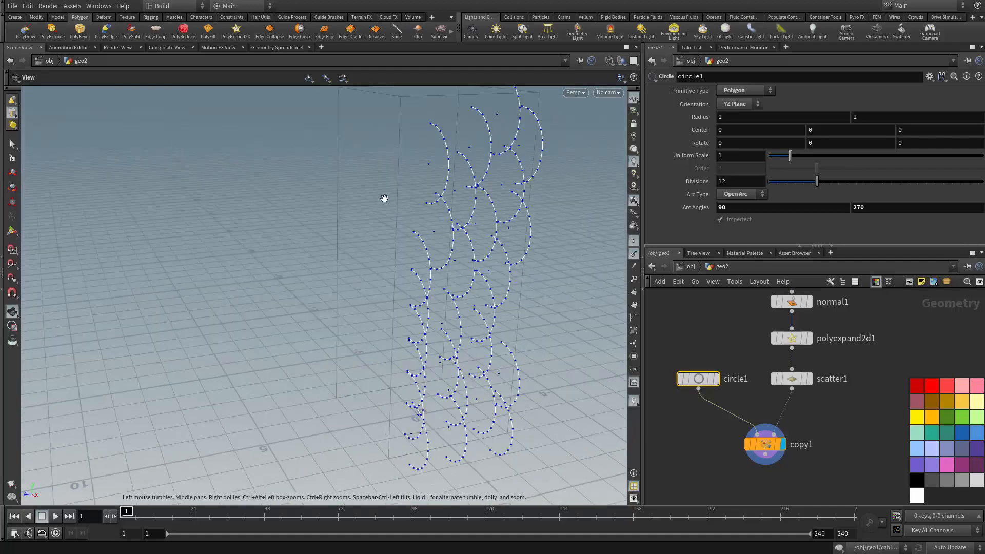
left_click_drag(491, 297, 432, 253)
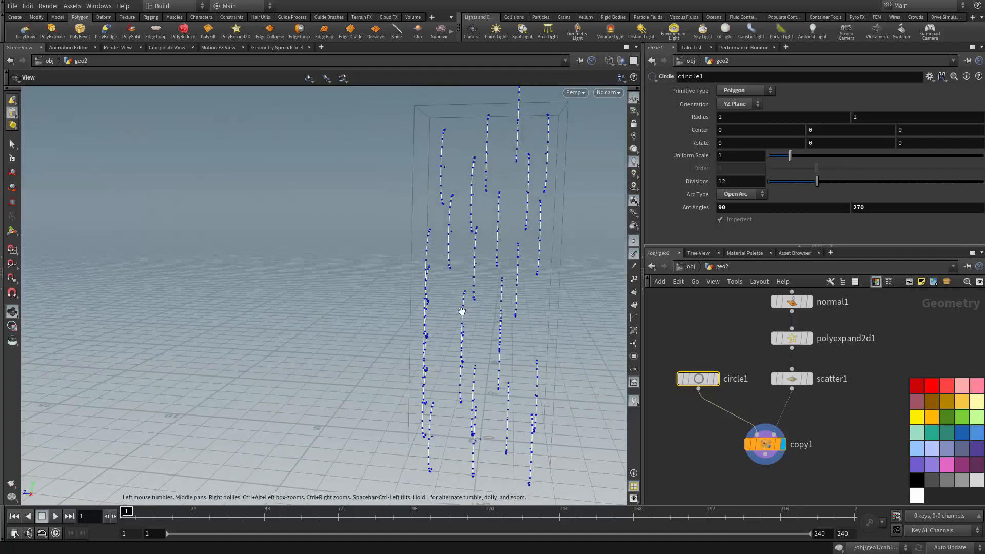
left_click_drag(550, 328, 74, 474)
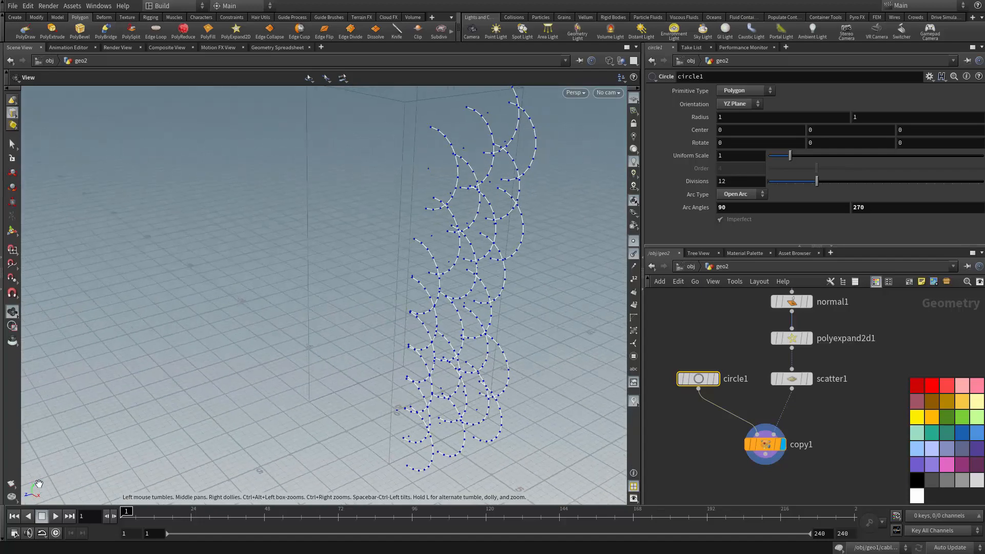
middle_click_drag(457, 289, 437, 379)
middle_click_drag(762, 385, 786, 322)
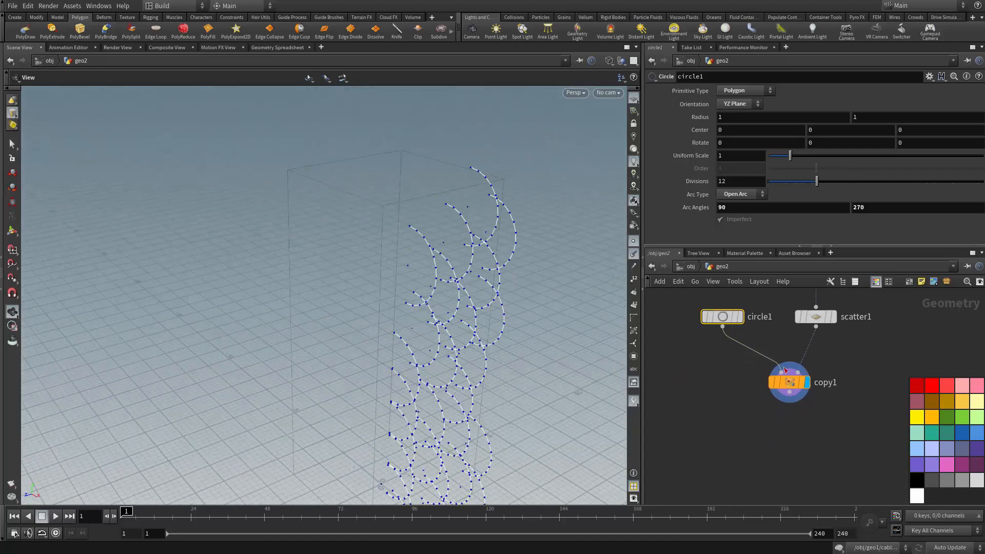
left_click_drag(789, 383, 799, 437)
left_click_drag(723, 317, 712, 355)
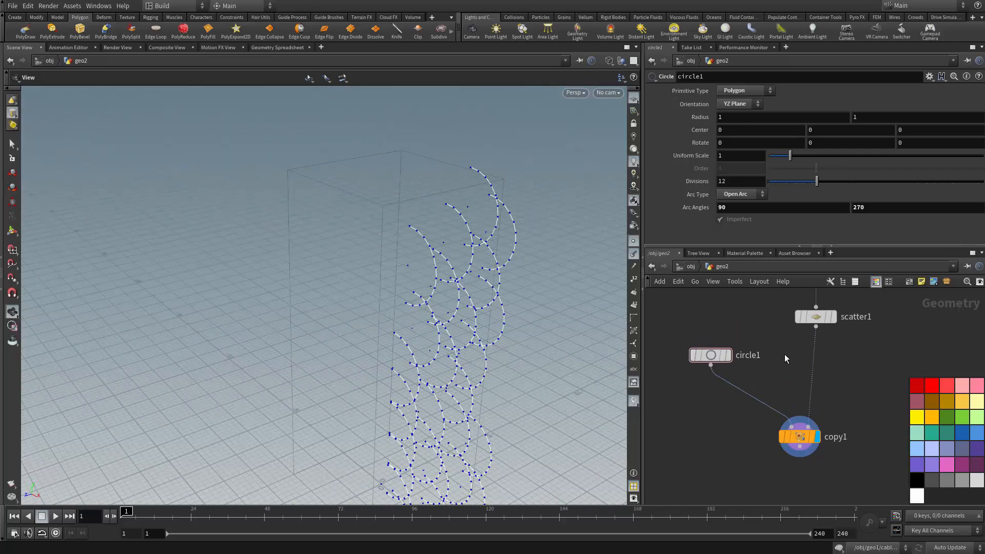
Step: Make scatter1 the displayed node and frame its points and normals together with the box
left_click(834, 317)
middle_click_drag(794, 331, 765, 350)
middle_click_drag(414, 296, 438, 262)
left_click_drag(438, 262, 348, 200)
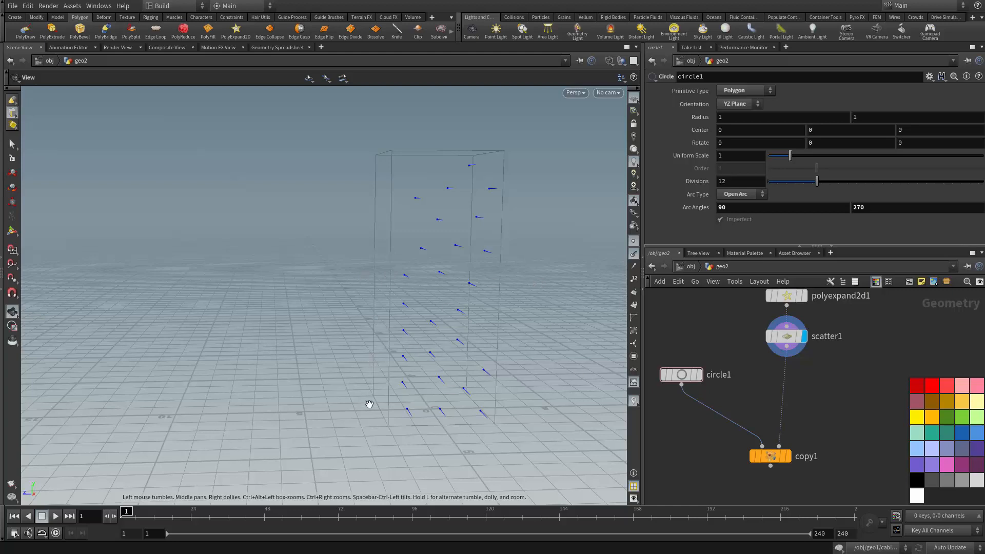
Step: Add an Attribute Wrangle node on the wire between scatter1 and copy1
key("Tab")
type("AW")
left_click(936, 400)
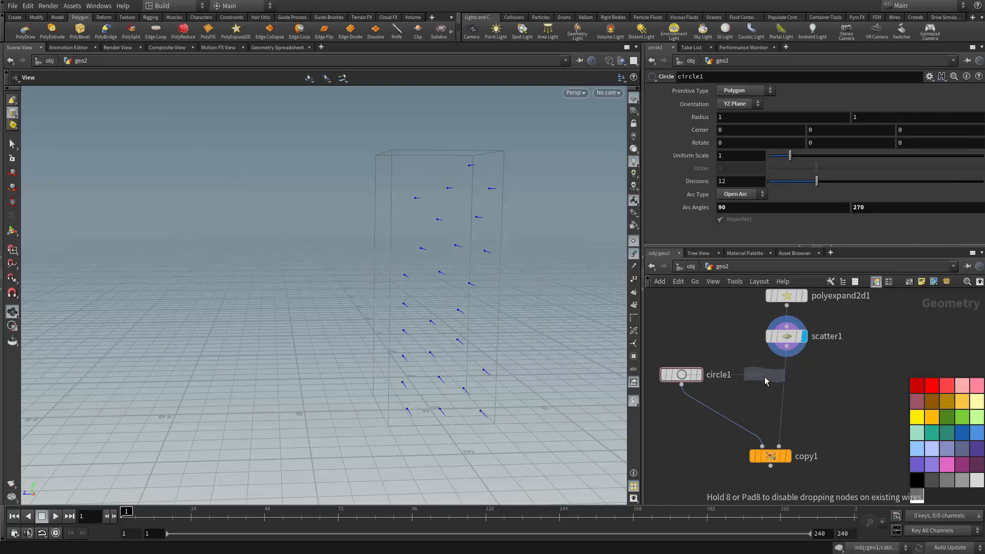
double_click(790, 388)
left_click(730, 267)
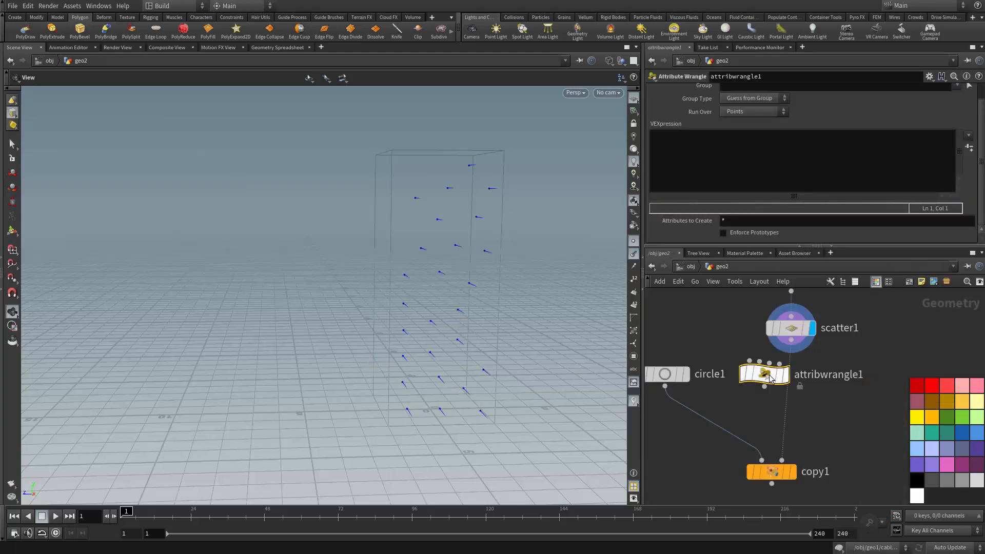
scroll(840, 383, "up", 2)
Step: Rename the Attribute Wrangle node as align_to_rows
double_click(840, 384)
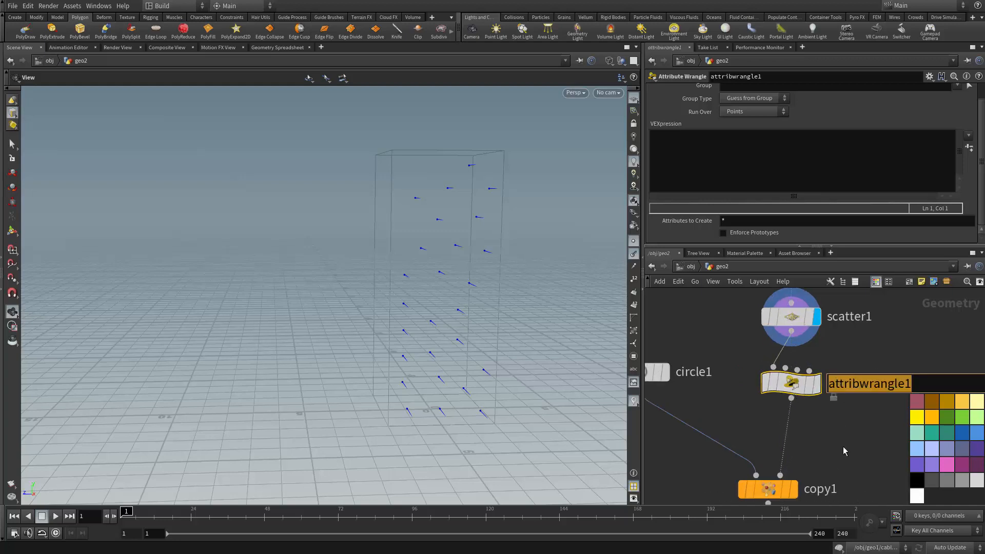
type("alg")
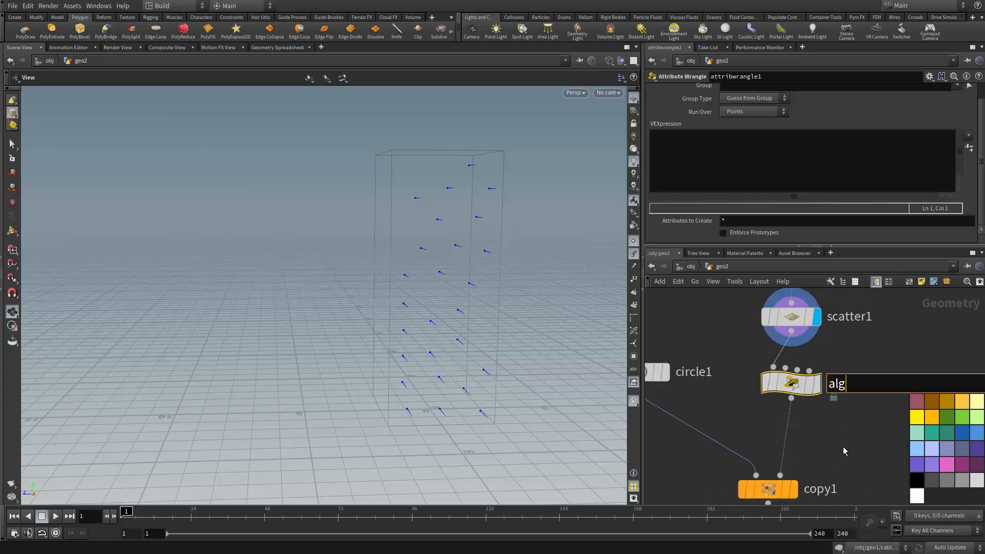
key("BackSpace")
type("ign_to_ra")
key("BackSpace")
type("ows")
key("Return")
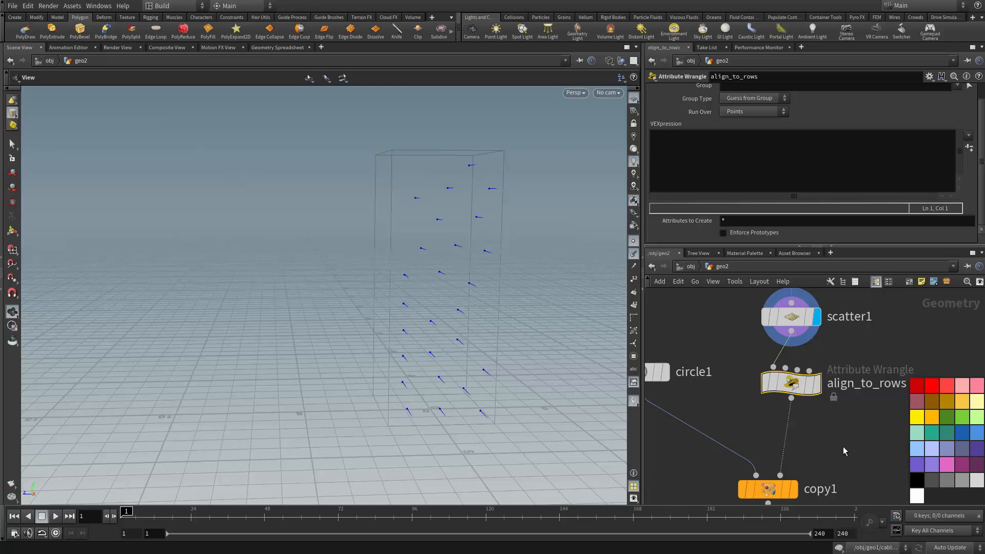
Step: Enter the VEXpression @P.y = rint(@P.y); in align_to_rows to round point heights, and display that node
left_click(775, 163)
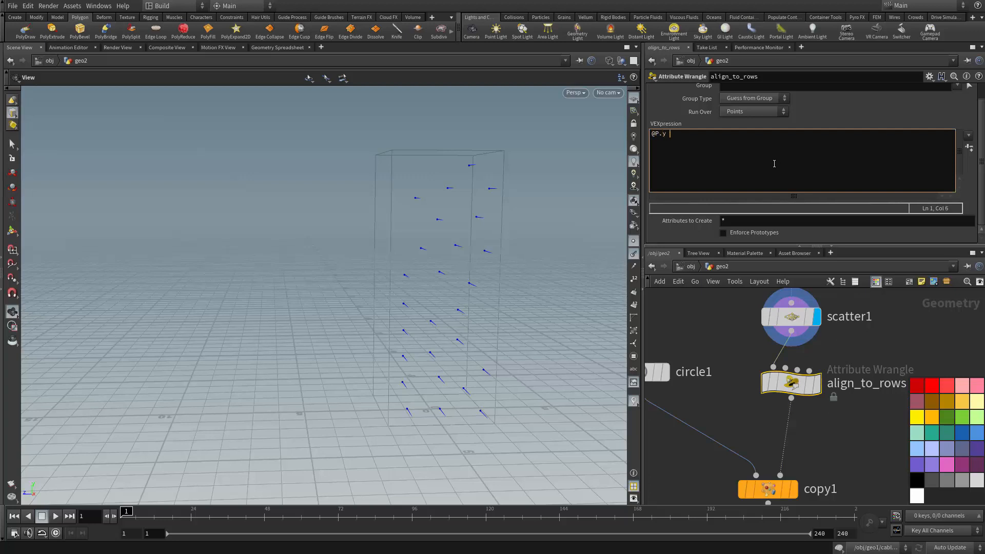
type("@P.y = rint")
type("(@P.y);")
key("ctrl+a")
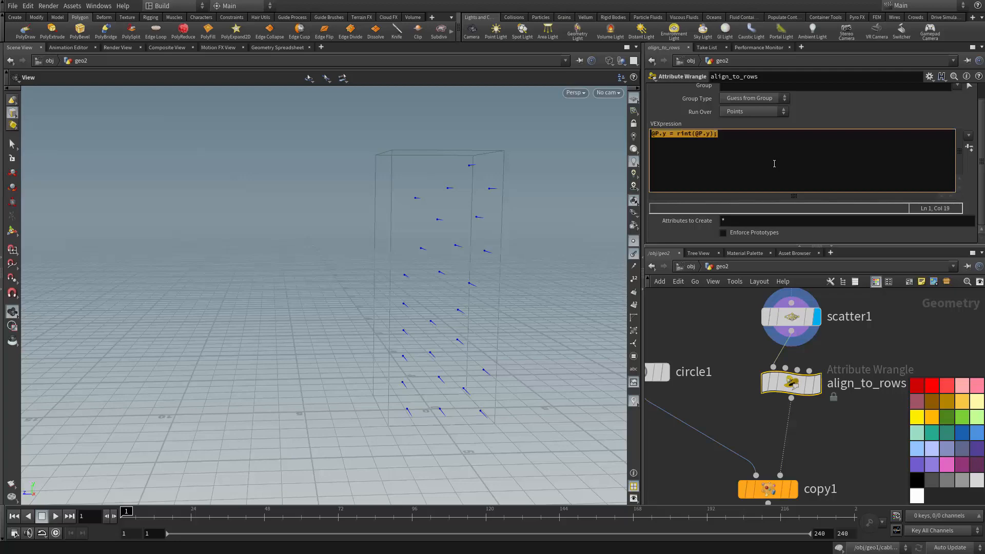
left_click(817, 384)
left_click_drag(502, 249, 506, 181)
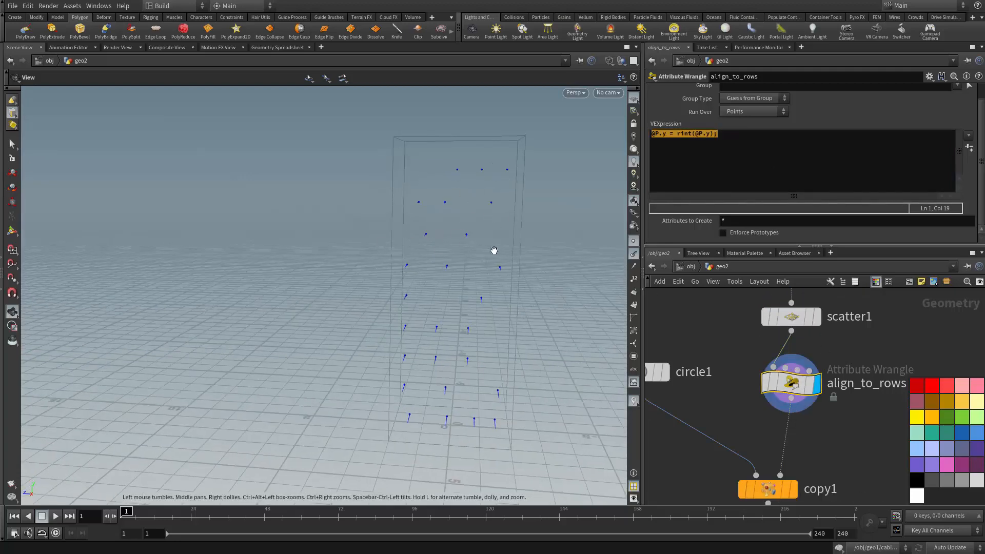
left_click_drag(494, 251, 375, 306)
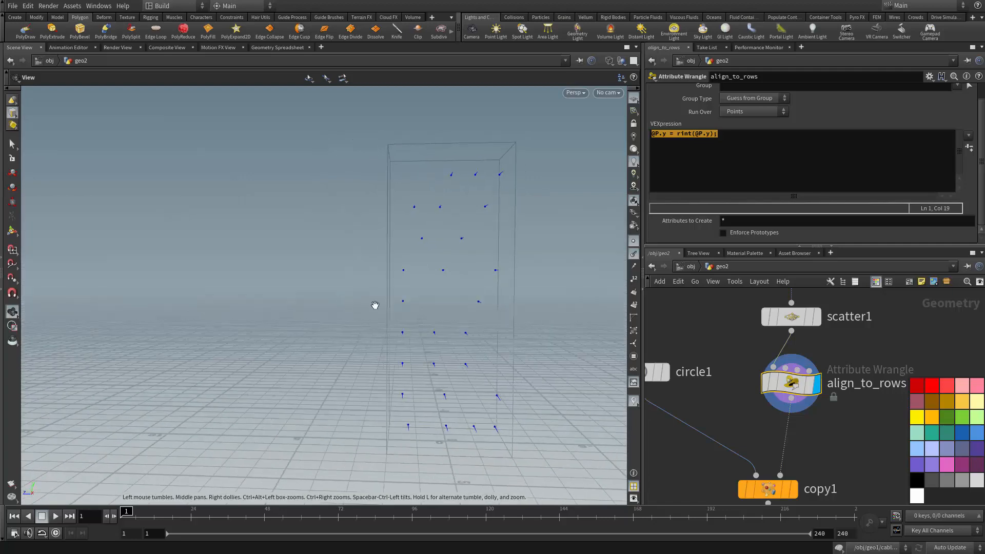
Step: Examine the aligned points from the top view and again in perspective
key("space+2")
left_click_drag(517, 243, 445, 272)
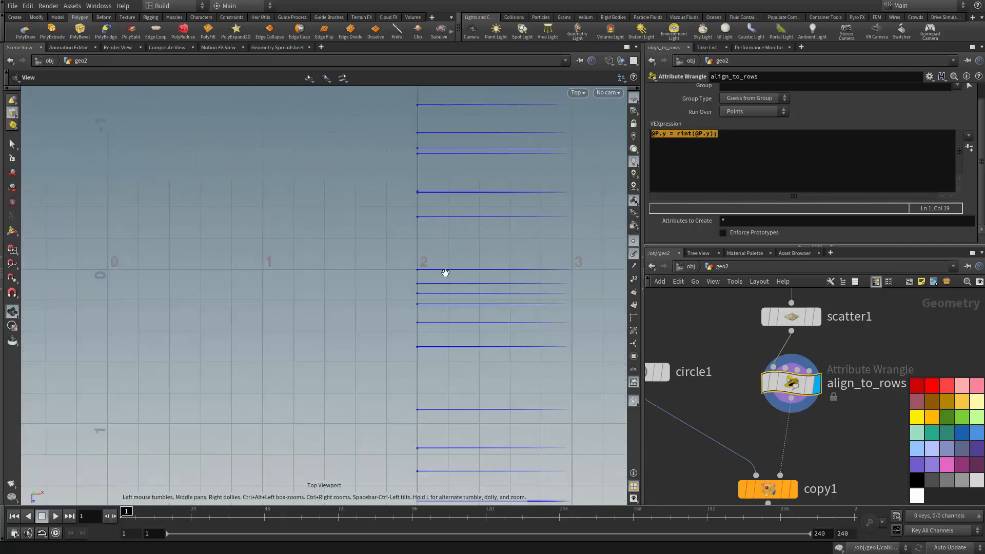
middle_click_drag(442, 291, 447, 201)
middle_click_drag(435, 269, 434, 229)
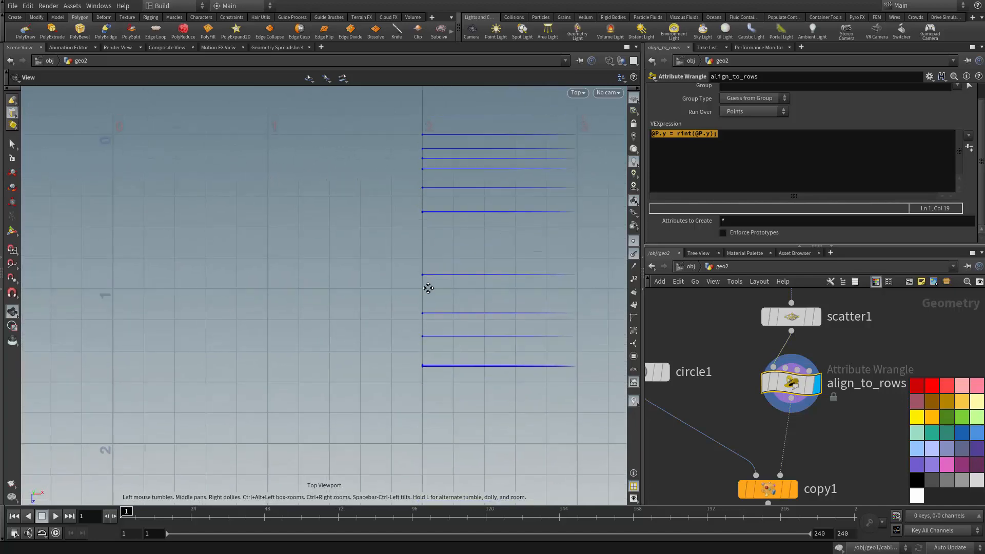
middle_click_drag(429, 288, 428, 317)
middle_click_drag(430, 201, 387, 340)
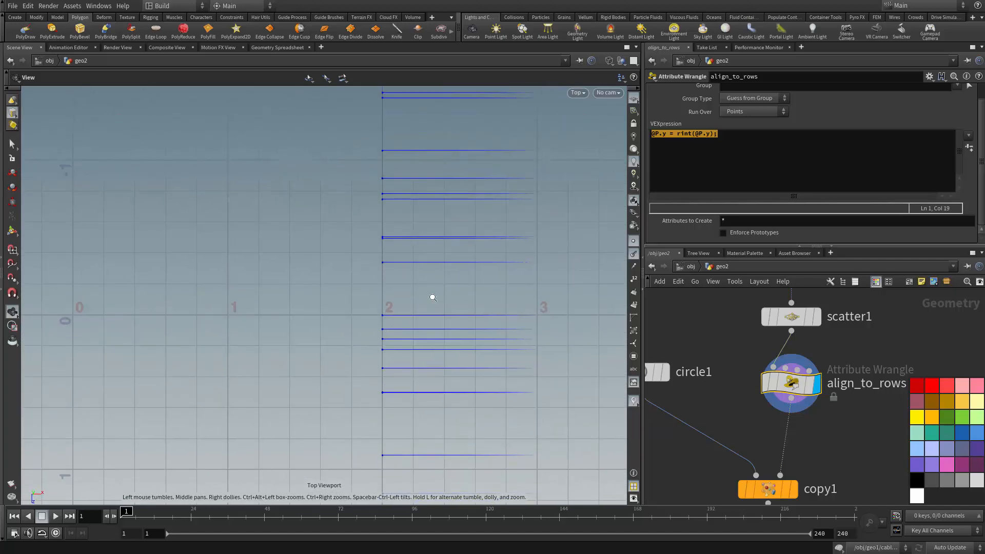
right_click_drag(434, 297, 416, 280)
left_click_drag(416, 280, 402, 348)
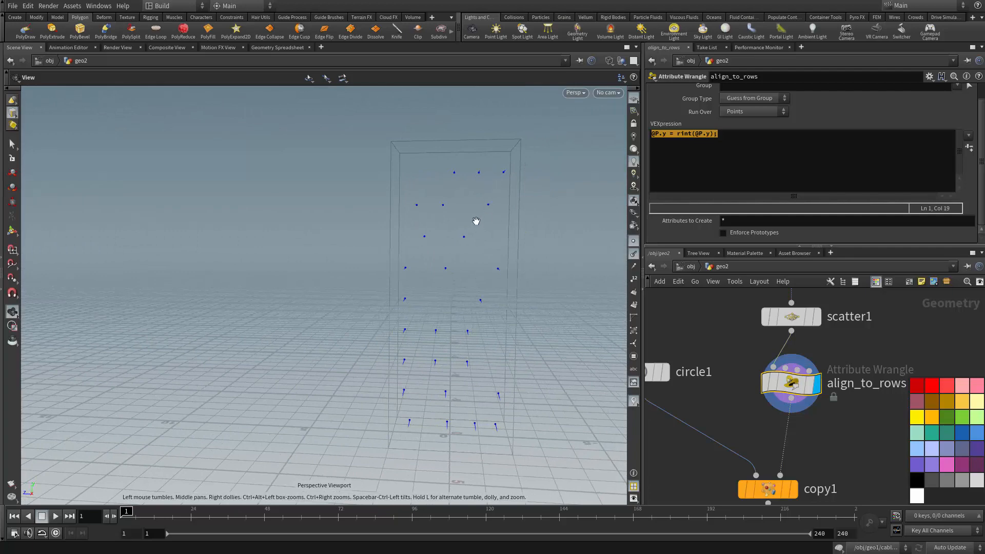
mouse_move(401, 333)
left_mouse_down()
mouse_move(407, 327)
mouse_move(405, 339)
left_mouse_up()
Step: Divide @P.y by ch("rowDist") inside the rint function of the align_to_rows expression
left_click(715, 138)
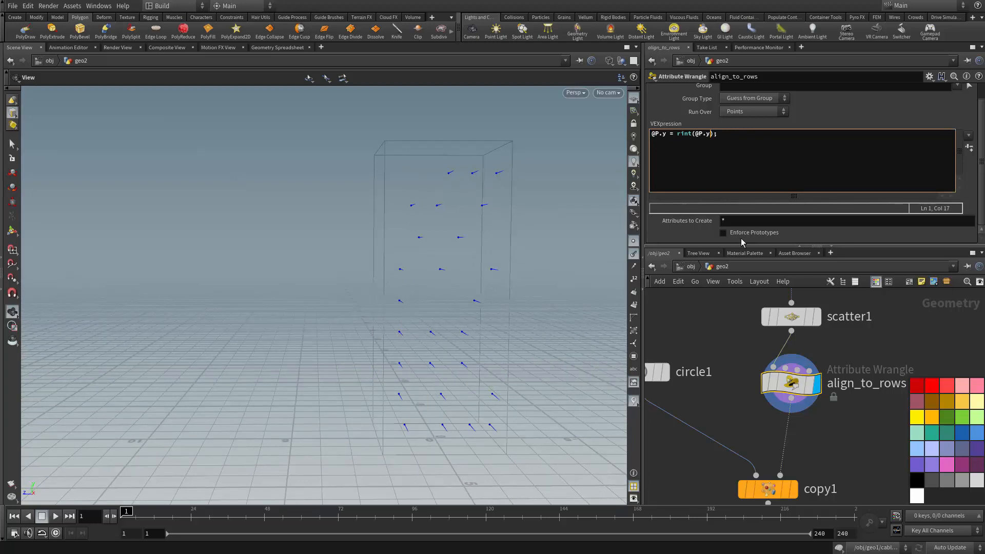
type("/ch(\"")
key("Left")
type("gabS")
key("BackSpace")
key("BackSpace")
type("pSI")
key("BackSpace")
type("ise")
key("BackSpace")
key("BackSpace")
type("ze")
key("BackSpace")
key("BackSpace")
key("BackSpace")
key("BackSpace")
key("BackSpace")
key("BackSpace")
key("BackSpace")
type("rowDist\"")
Step: Multiply the rounded result by ch("rowDist") to complete @P.y = rint(@P.y/ch("rowDist"))*ch("rowDist");
key("shift+Left")
key("shift+Left")
key("shift+Left")
key("shift+Left")
key("shift+Left")
key("shift+Left")
key("shift+Left")
key("shift+Left")
key("shift+Left")
key("shift+Left")
key("shift+Left")
key("shift+Left")
key("shift+Left")
key("ctrl+c")
key("Right")
key("Right")
type("*")
key("ctrl+v")
key("ctrl+a")
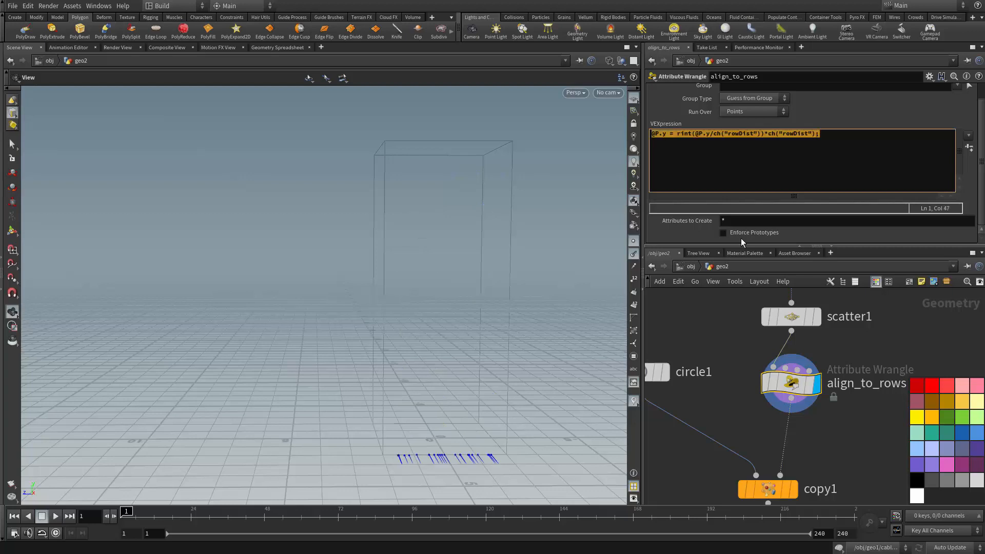
Step: Create the rowDist channel parameter on align_to_rows and set it to 4
double_click(796, 134)
left_click(970, 149)
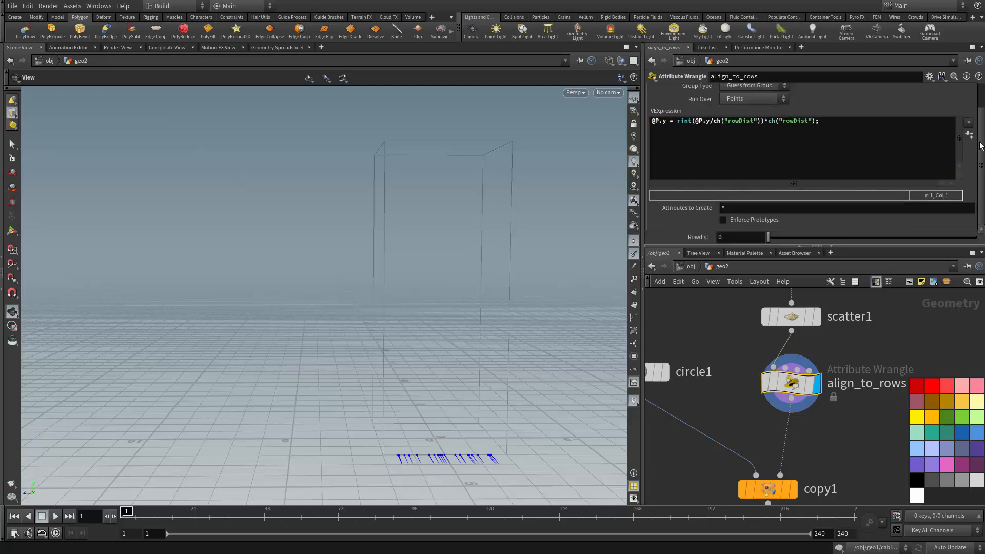
left_click(753, 237)
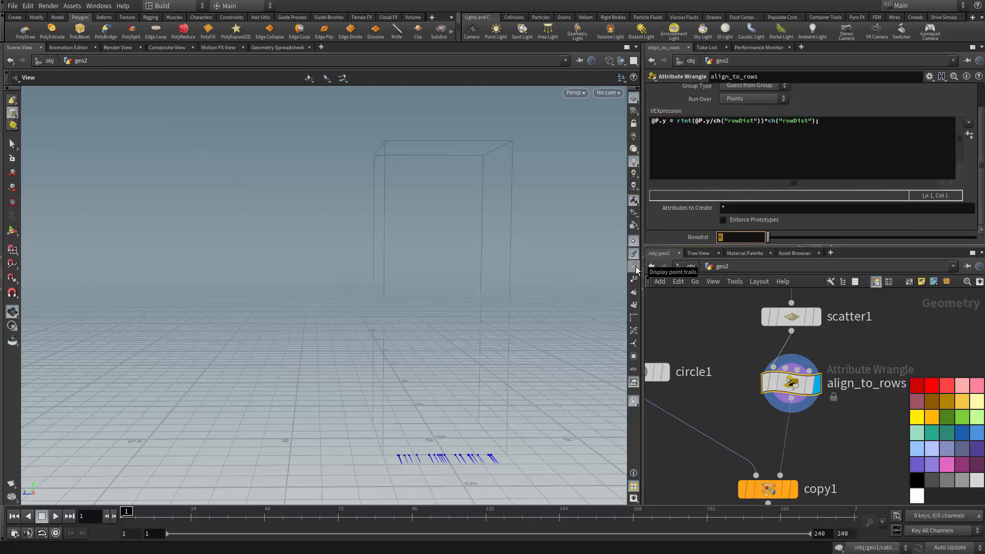
type("4")
key("Return")
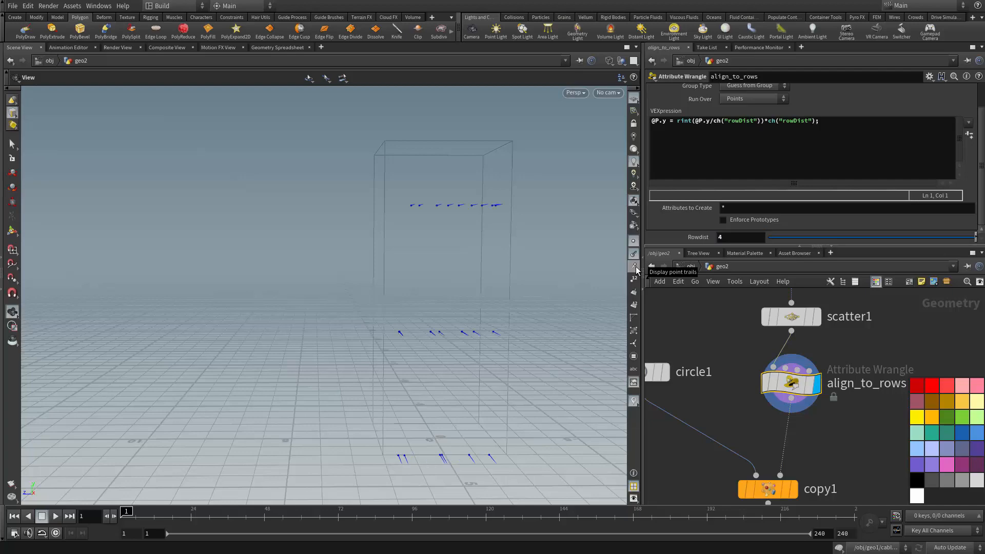
Step: Set the Rowdist value of align_to_rows to 3 and check the row spacing on the box
left_click_drag(411, 304, 287, 287)
type("3")
key("Return")
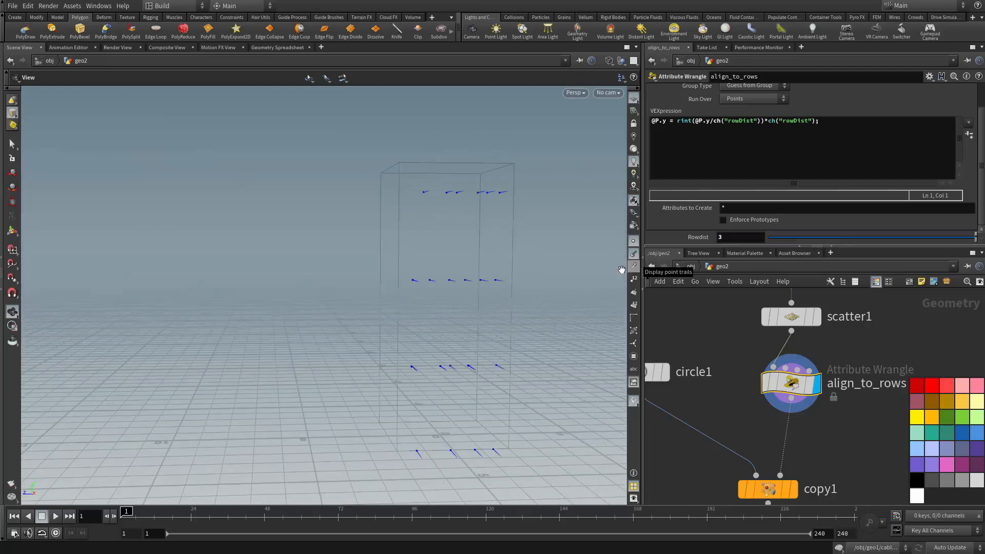
left_click_drag(532, 304, 451, 369)
left_click_drag(502, 280, 613, 288)
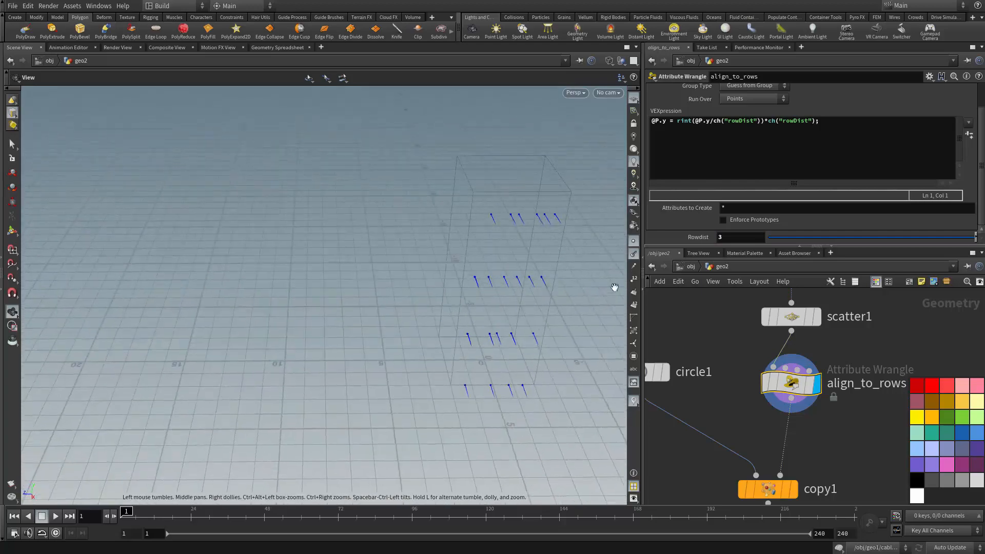
Step: Set scatter1's Relax Iterations to 0 to make the points along the rows less even
middle_click_drag(845, 344, 835, 380)
left_click(787, 360)
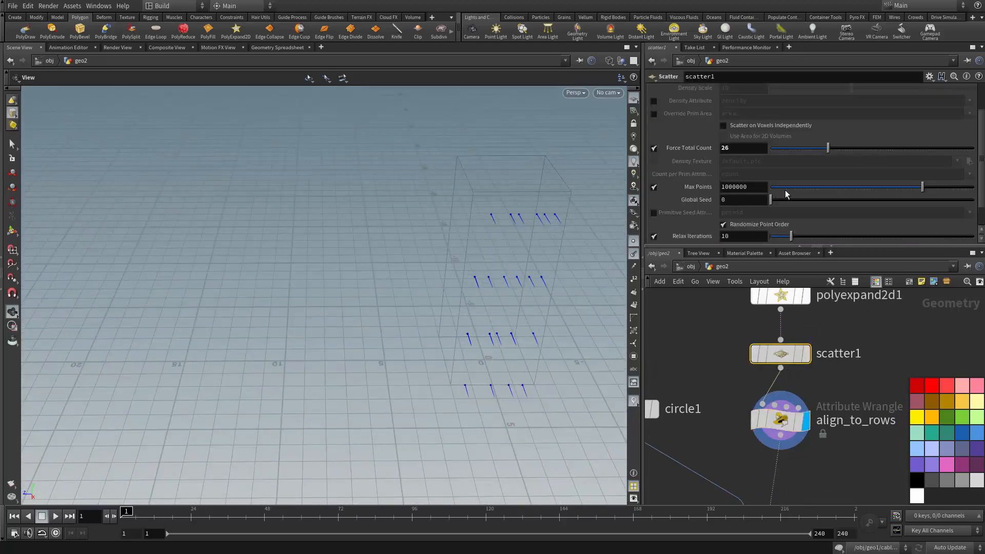
scroll(782, 209, "down", 2)
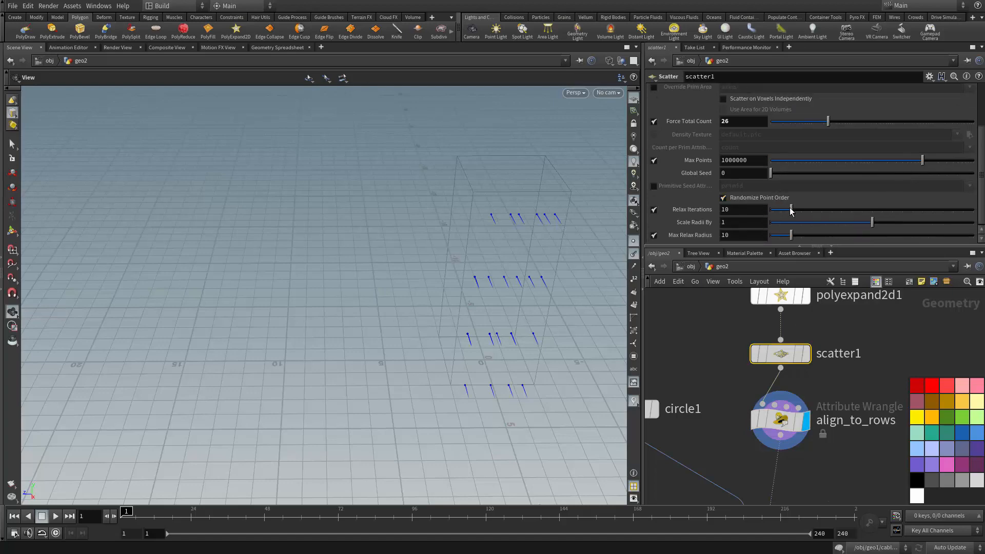
left_click_drag(790, 211, 763, 217)
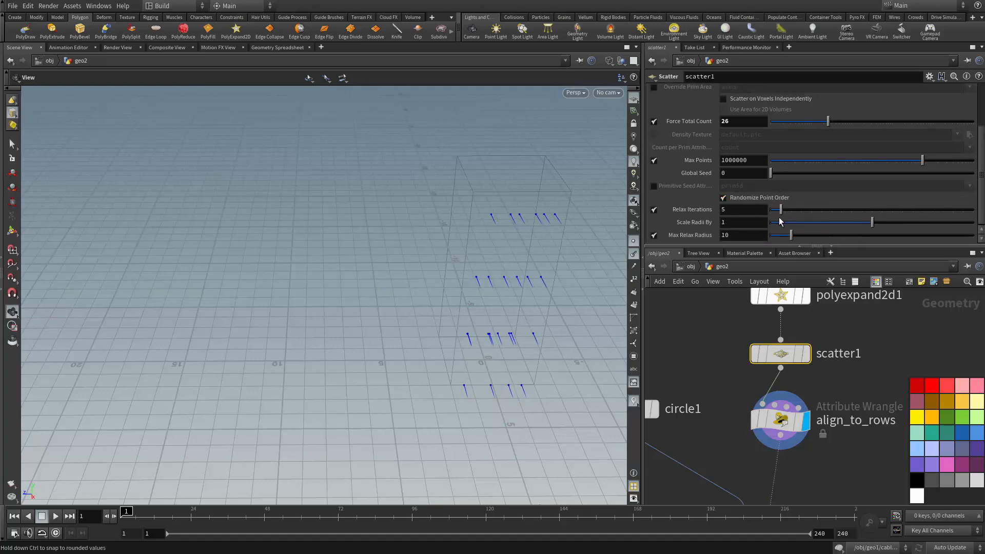
left_click_drag(573, 238, 606, 307)
middle_click_drag(708, 411, 722, 344)
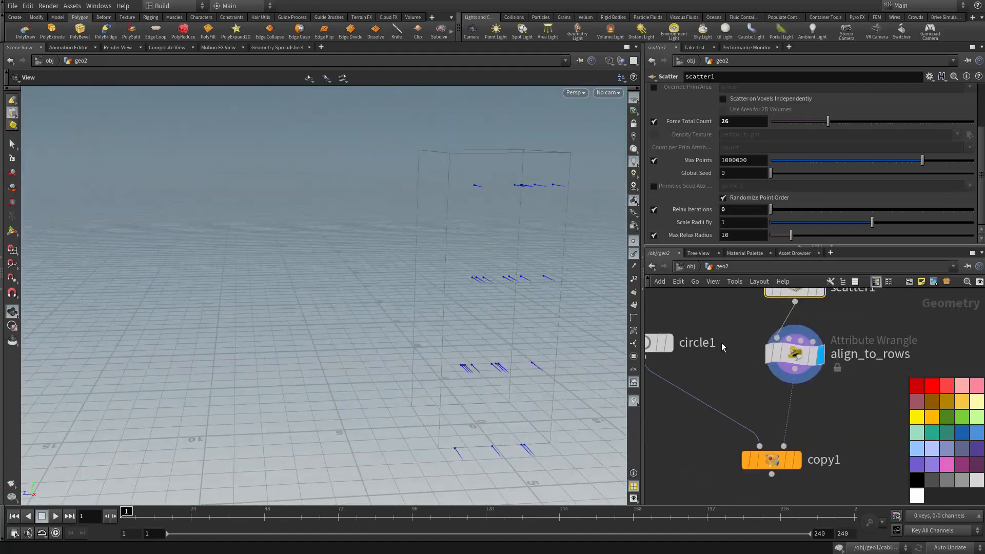
Step: Rearrange the scatter1 and align_to_rows nodes to make room below align_to_rows
left_click_drag(776, 358, 776, 388)
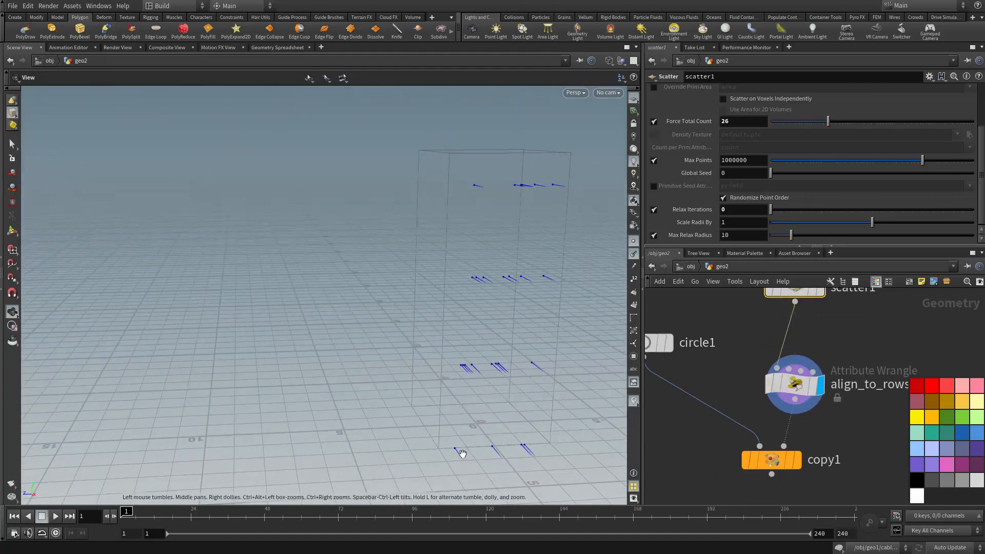
middle_click_drag(826, 440, 801, 496)
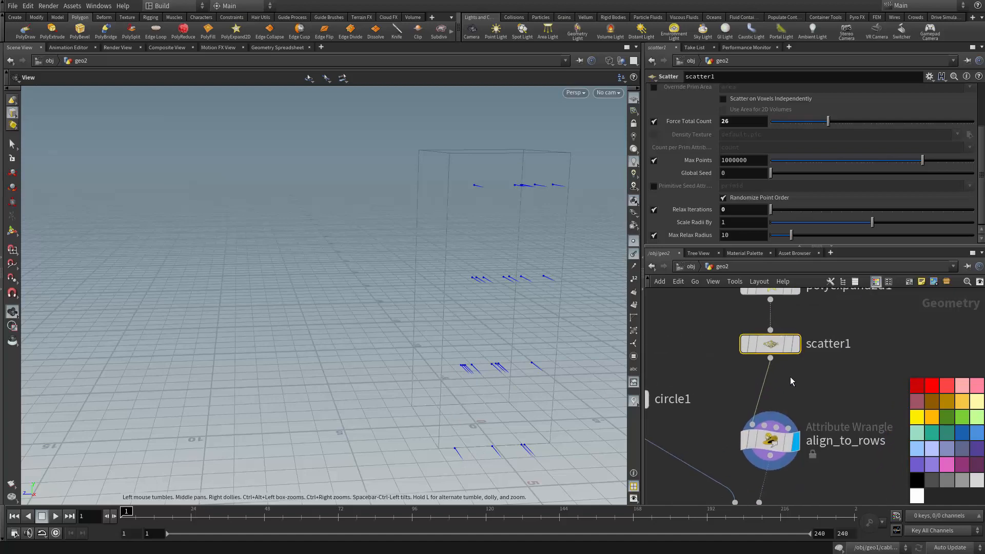
left_click_drag(772, 343, 772, 335)
right_click(772, 349)
left_click(751, 379)
left_click_drag(768, 439, 768, 405)
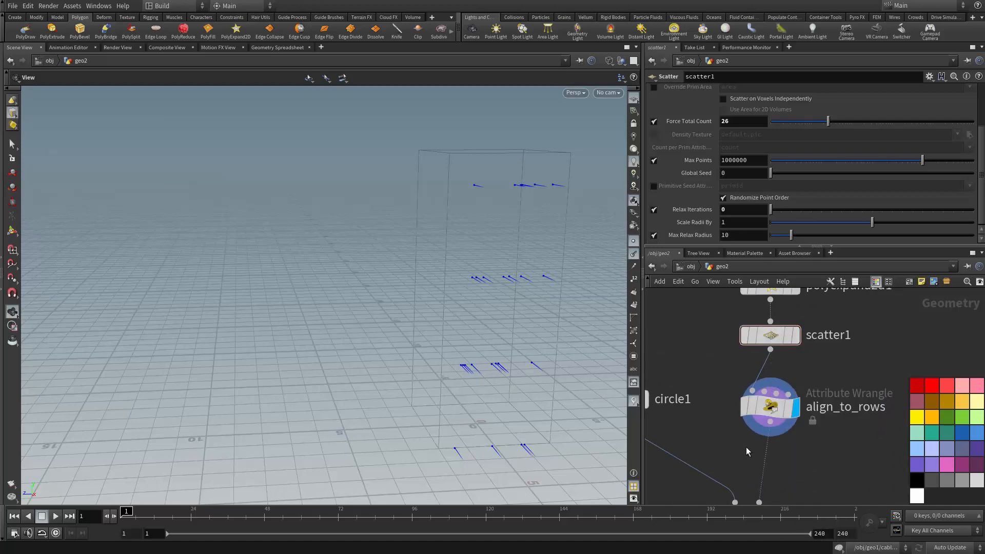
Step: Insert an Attribute Wrangle node between align_to_rows and copy1
key("Tab")
type("aw")
left_click(843, 403)
left_click(775, 457)
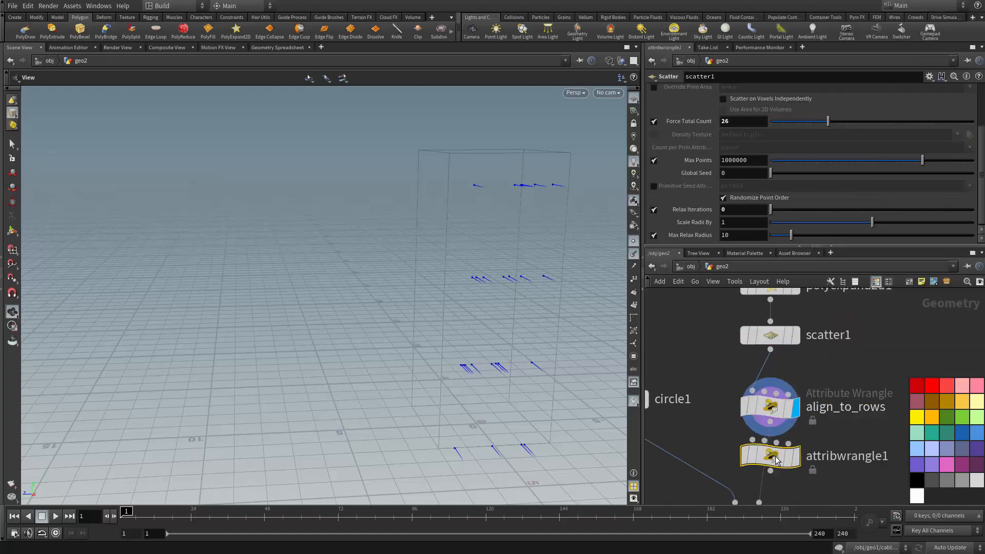
double_click(774, 457)
key("u")
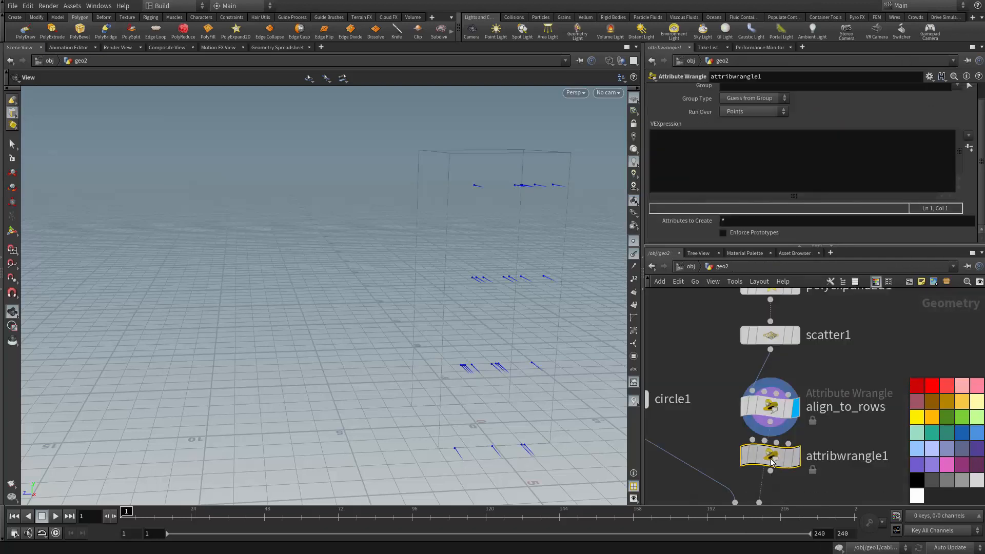
Step: Rename the new attribute wrangle delete_btm
double_click(831, 471)
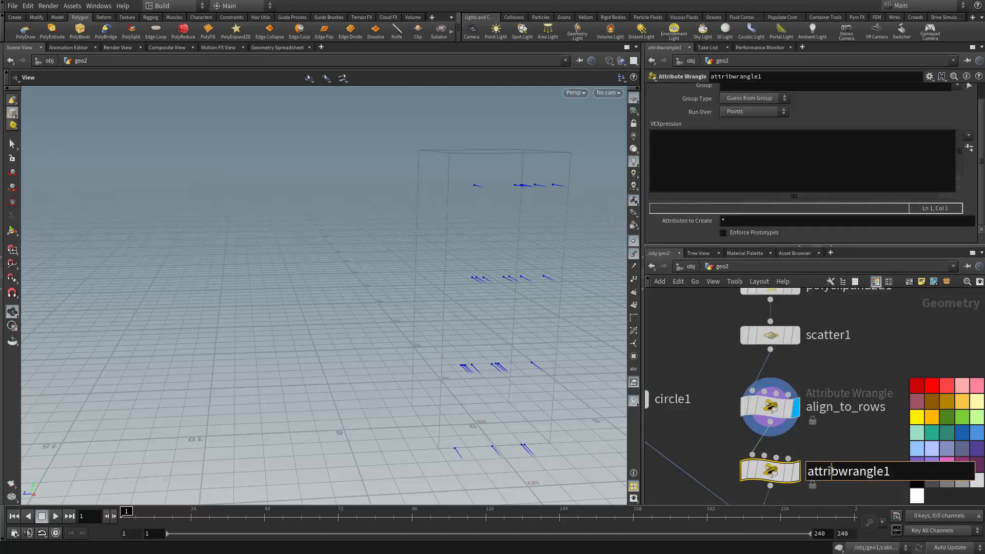
type("delet")
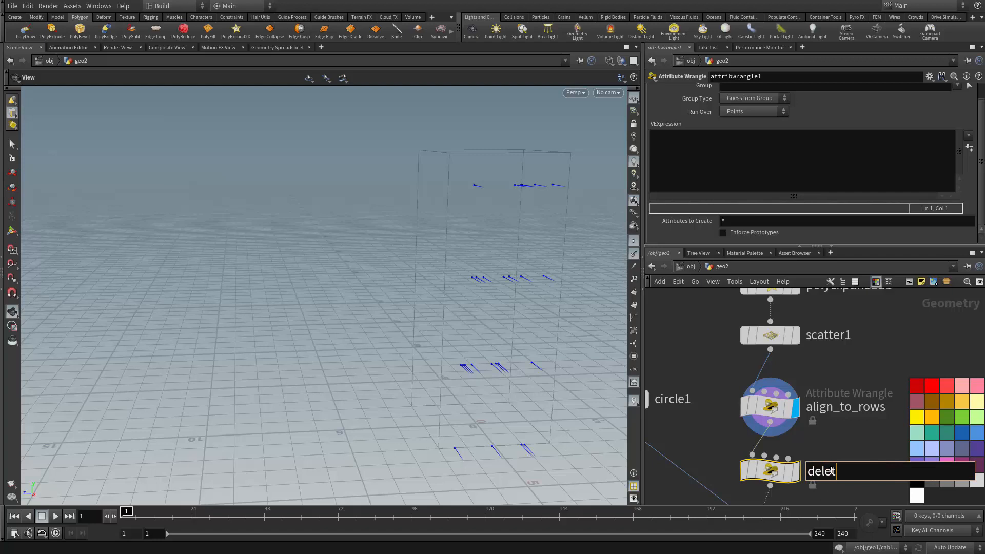
type("e_btm")
key("Return")
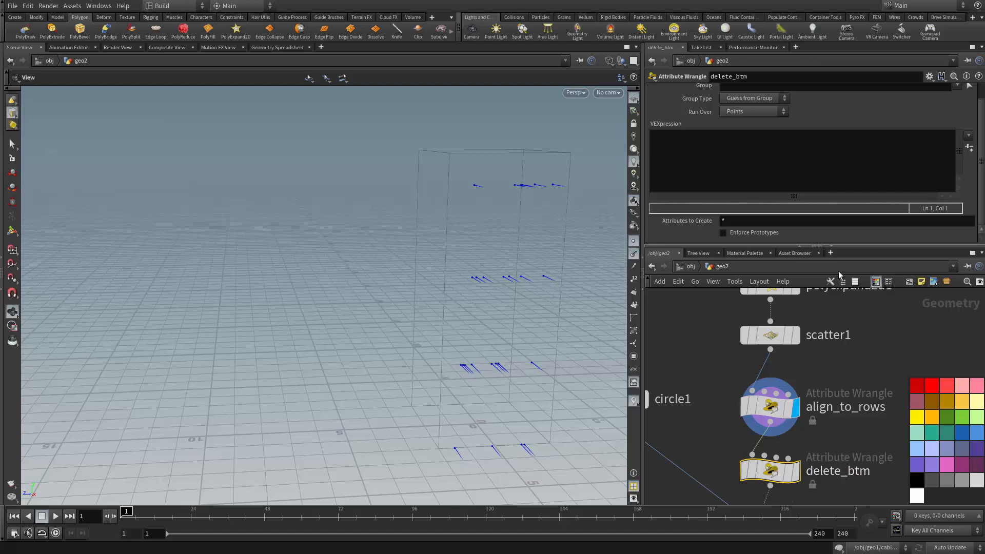
Step: Insert a Blast node between align_to_rows and delete_btm
middle_click_drag(810, 448, 804, 398)
left_click_drag(764, 433, 764, 440)
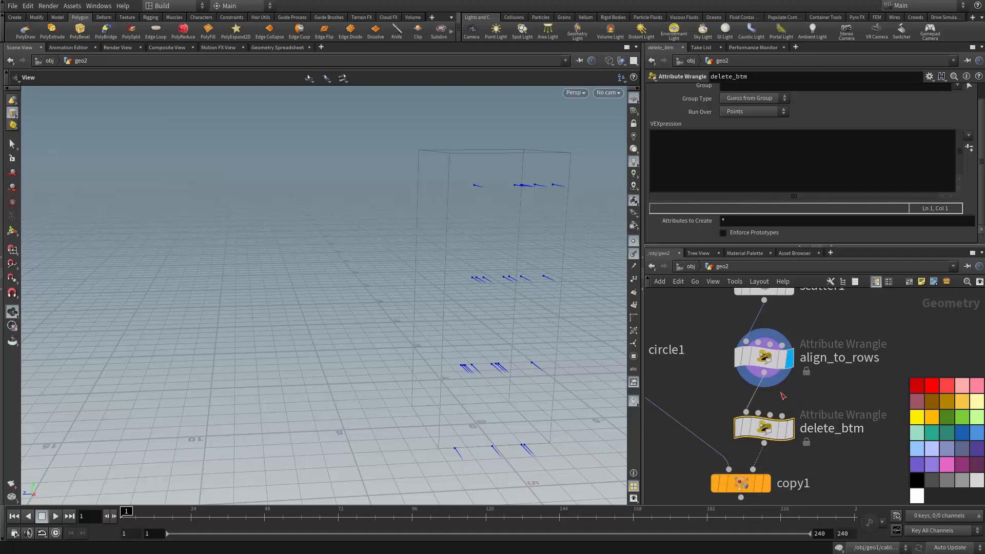
key("l")
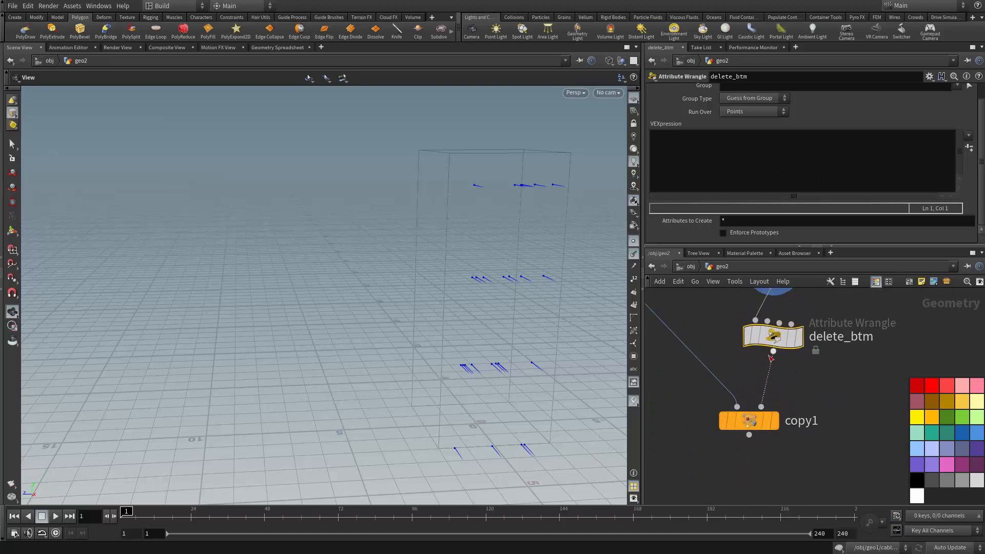
key("Tab")
type("bl")
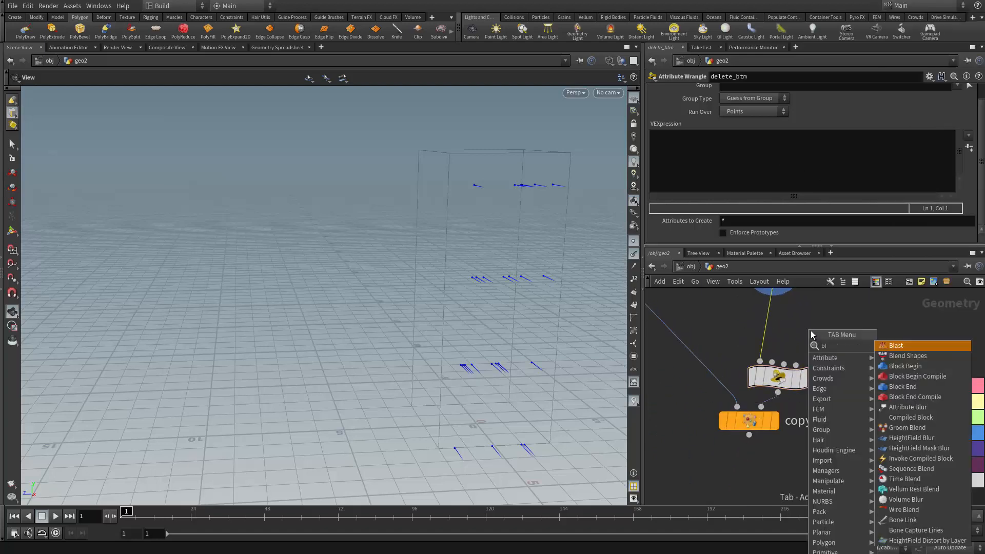
key("Return")
left_click(794, 329)
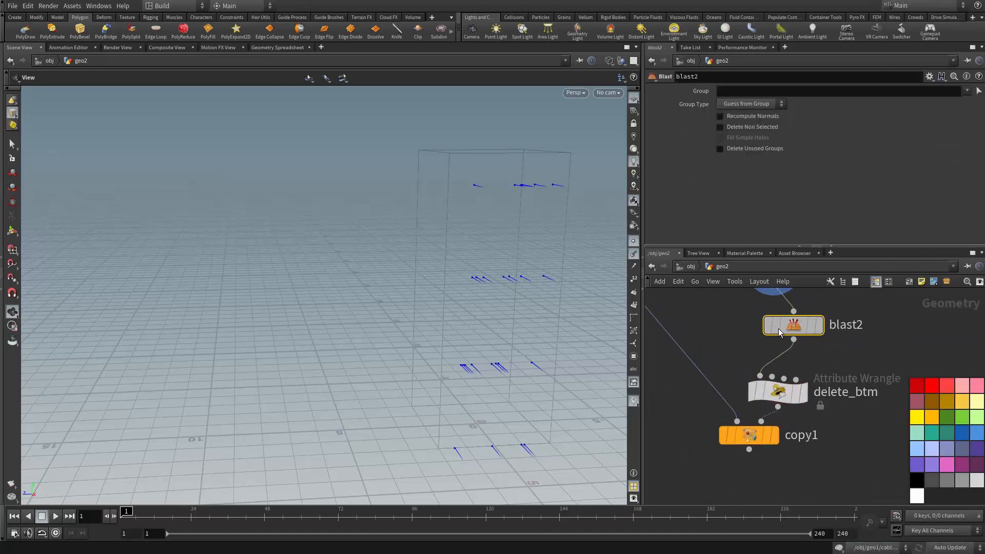
Step: Set blast2's Group to @P.y==0 with Group Type Points and display the node to remove the bottom row
left_click(738, 91)
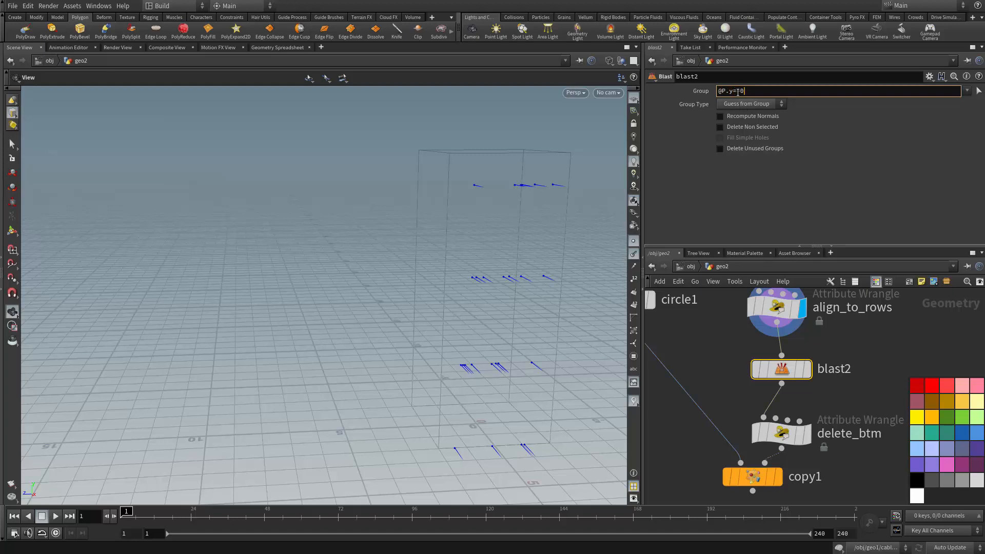
key("Return")
left_click(750, 104)
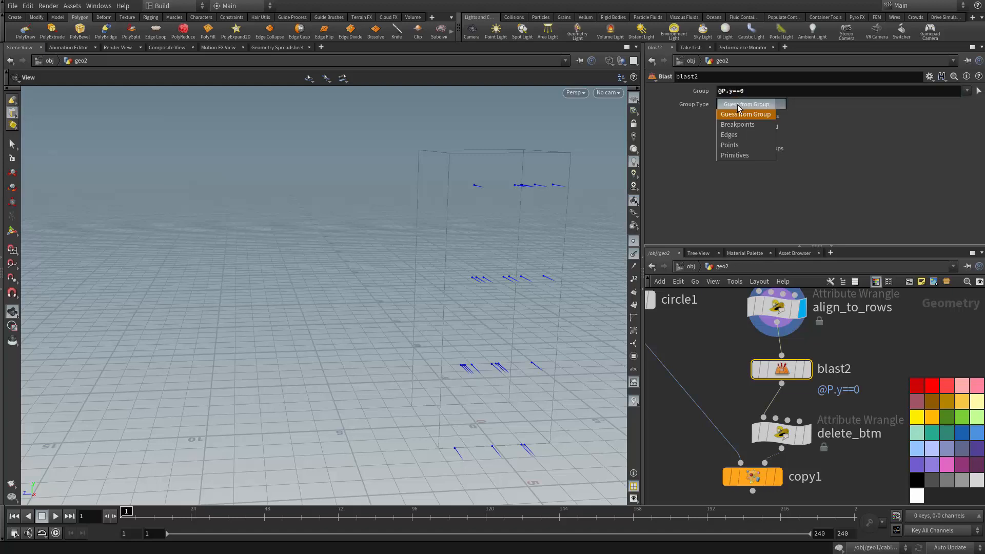
left_click(740, 142)
left_click_drag(470, 446, 453, 455)
left_click_drag(528, 431, 502, 424)
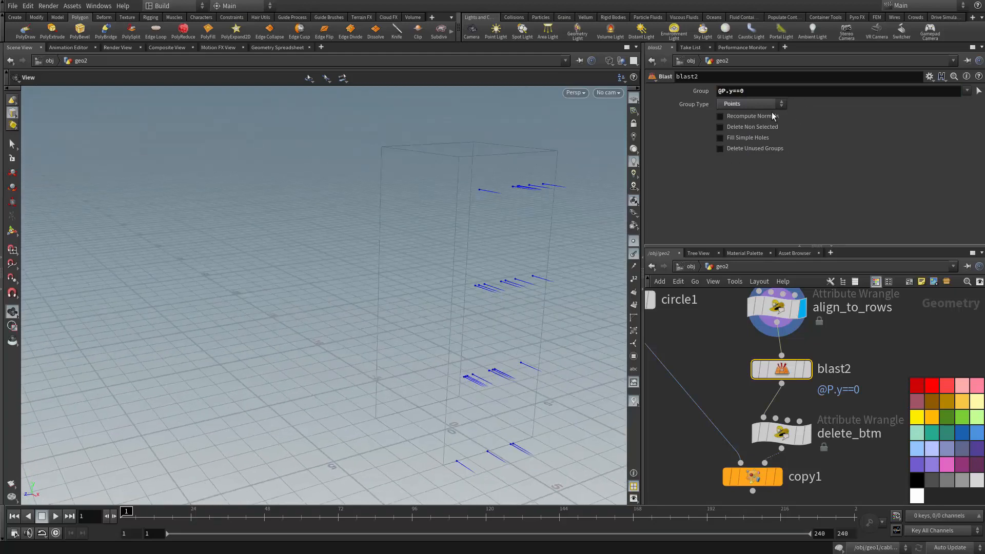
left_click(808, 373)
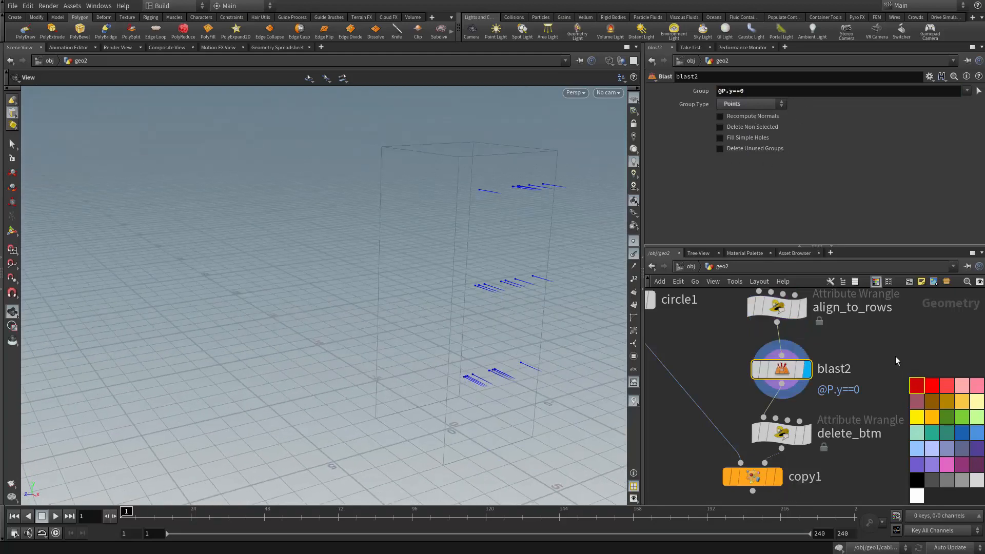
Step: Display the delete_btm wrangle and rename it align_to_center
middle_click_drag(897, 360, 865, 328)
middle_click_drag(730, 451, 718, 438)
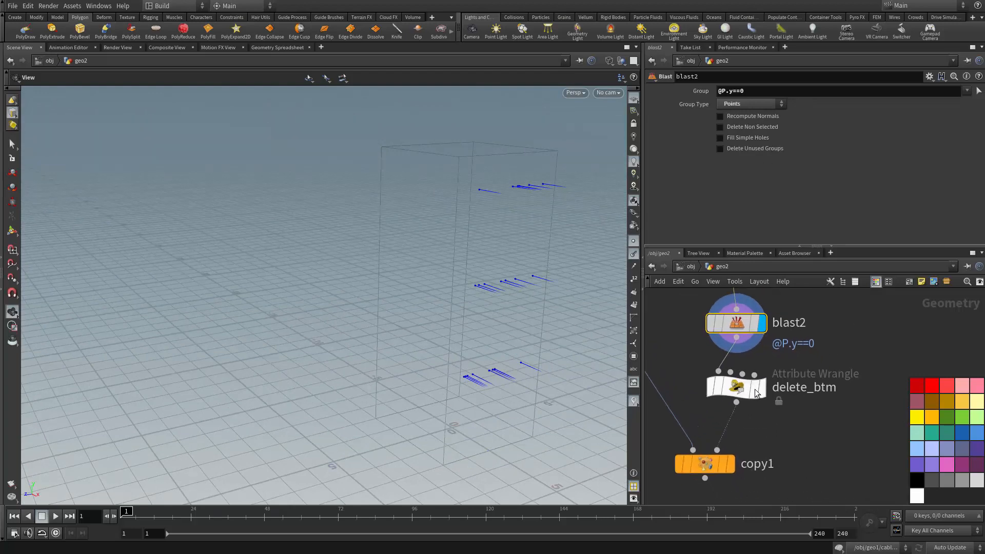
left_click(763, 390)
left_click_drag(526, 327, 585, 277)
double_click(804, 387)
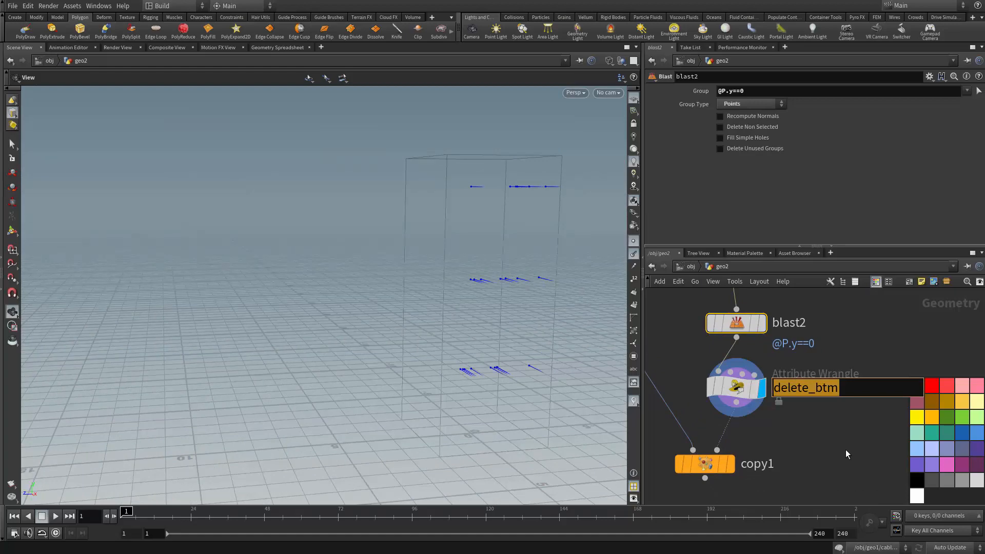
type("alin")
key("BackSpace")
key("BackSpace")
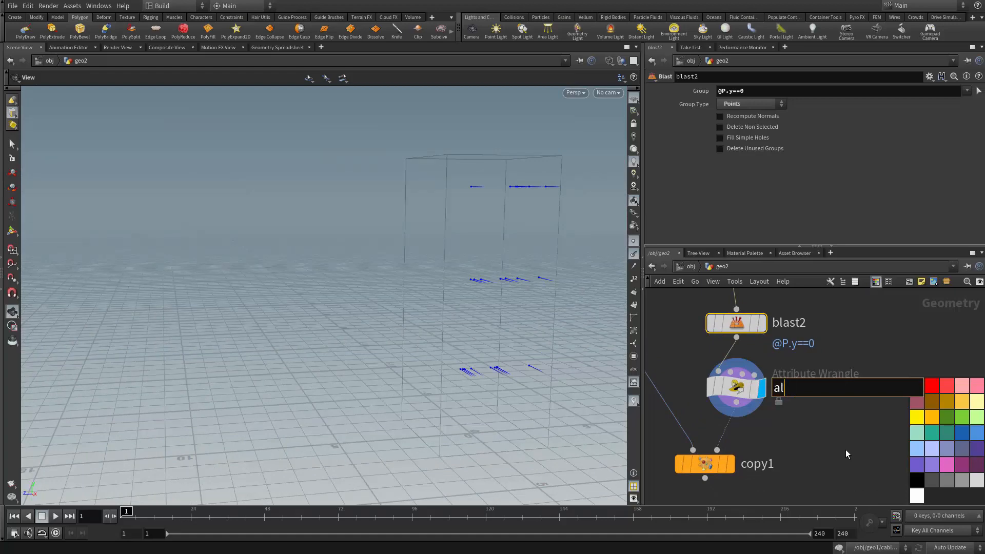
type("ign_to_center")
key("Return")
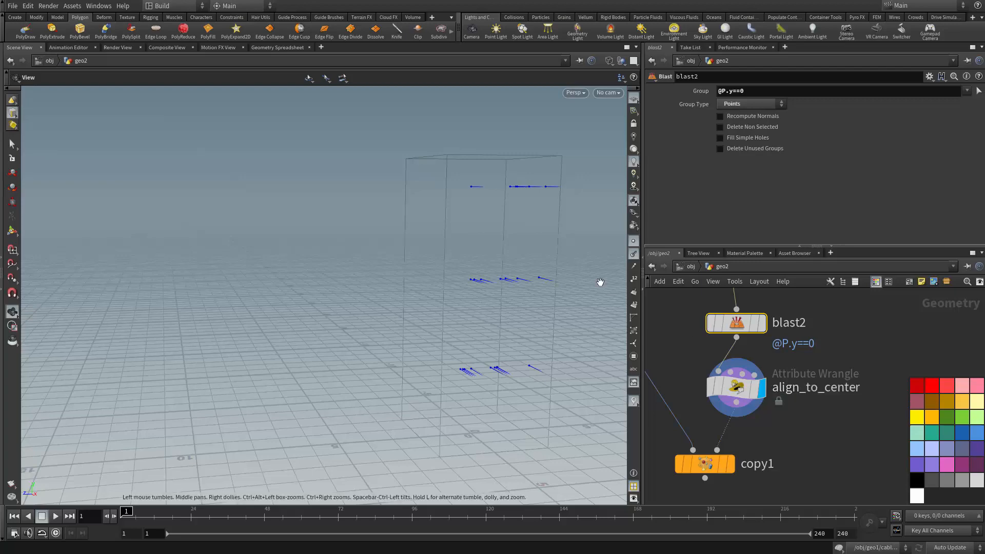
Step: Wire blast1's output into the second input of align_to_center, routing the wire clear of the node chain
left_click_drag(483, 303, 518, 282)
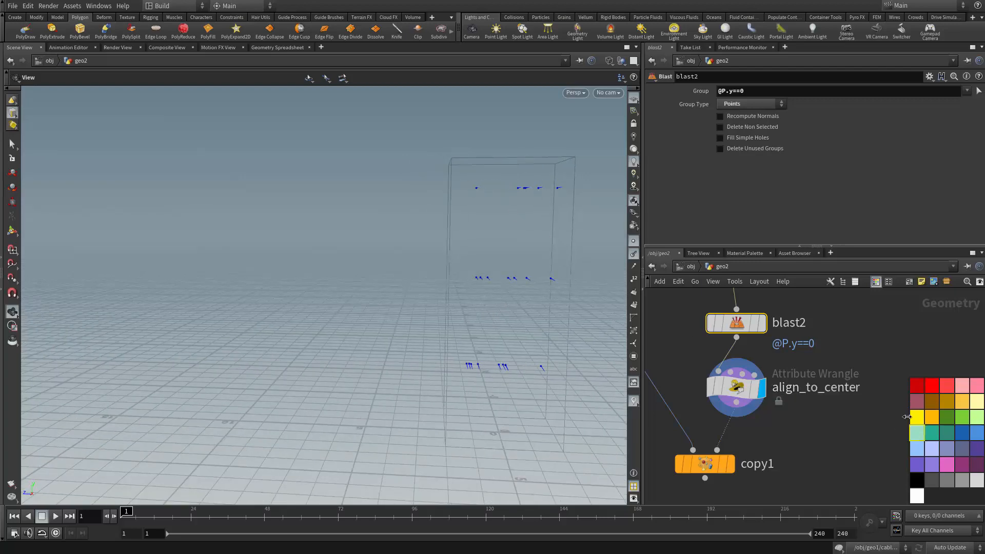
scroll(845, 378, "down", 6)
mouse_move(794, 440)
left_click_drag(793, 441, 796, 467)
left_click_drag(739, 352, 725, 361)
scroll(766, 378, "up", 2)
left_click_drag(807, 381, 845, 415)
middle_click_drag(828, 396, 827, 404)
middle_click_drag(812, 351, 783, 419)
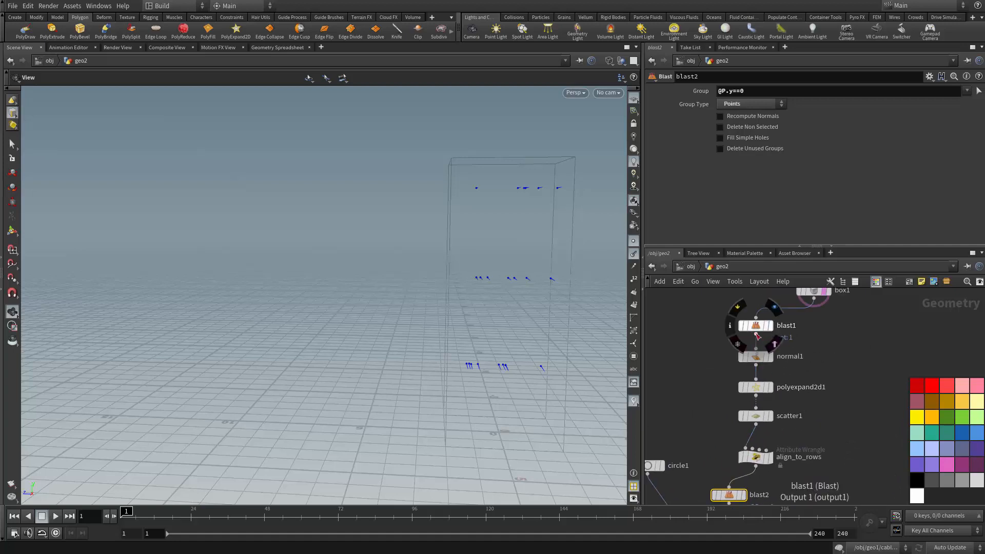
left_click(756, 336)
middle_click_drag(826, 377, 830, 292)
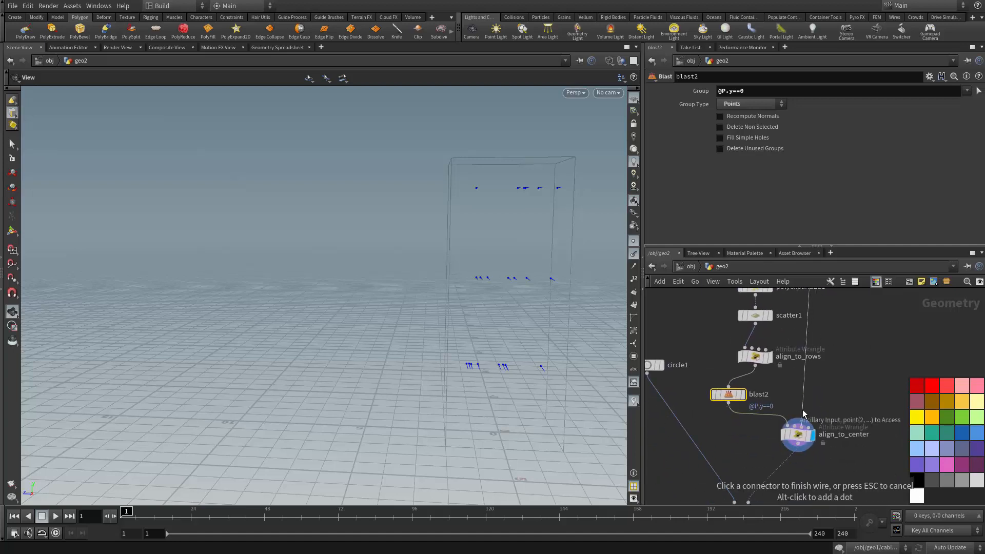
left_click(795, 421)
middle_click_drag(831, 364, 830, 439)
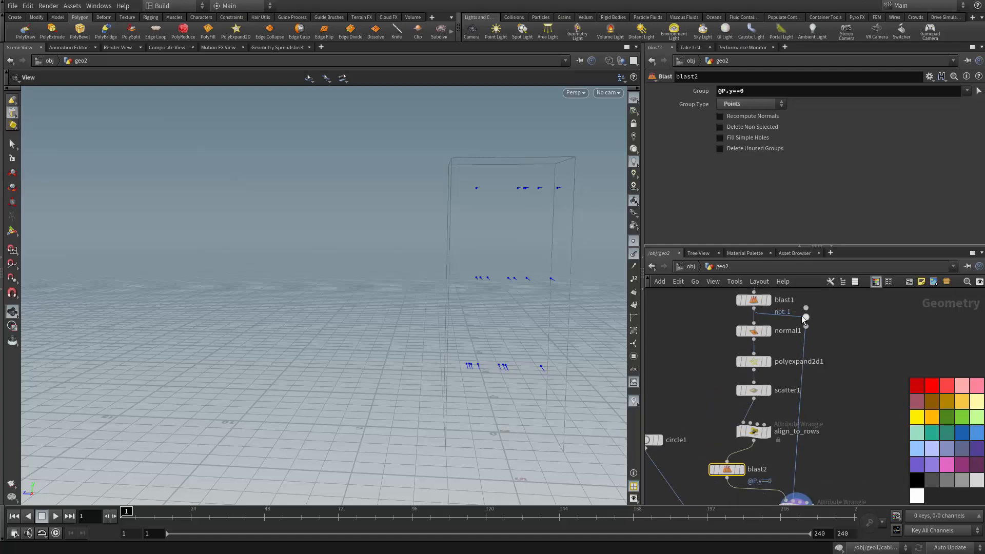
Step: Examine blast1's panel face in the viewport and return the display to align_to_center
left_click(768, 300)
mouse_move(493, 287)
left_mouse_down()
mouse_move(506, 290)
mouse_move(521, 267)
left_mouse_up()
key("w")
middle_click_drag(832, 393, 832, 306)
left_click(813, 435)
Step: Enter vector pannelCenter = getbbox_center(1); in the VEXpression of align_to_center
left_click(813, 435)
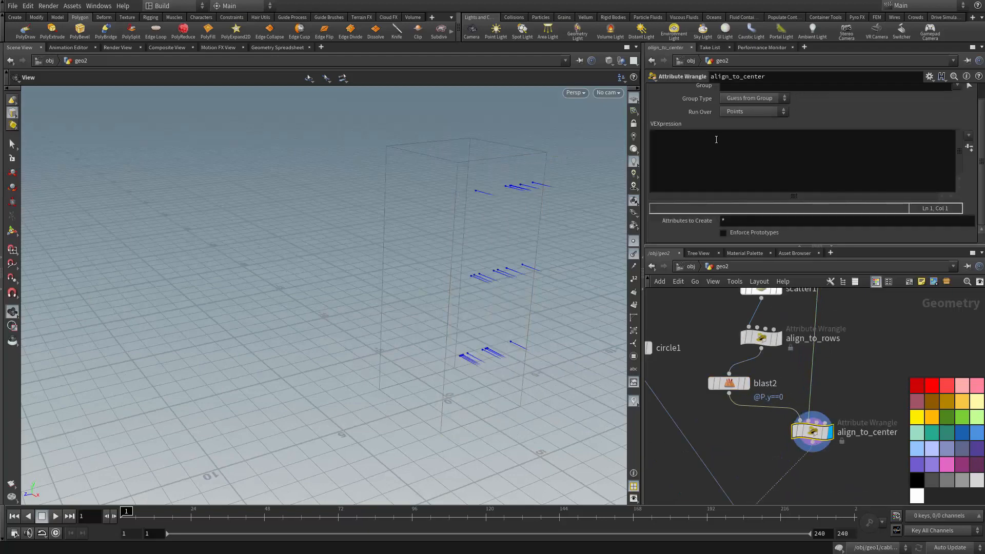
left_click(716, 150)
type("v")
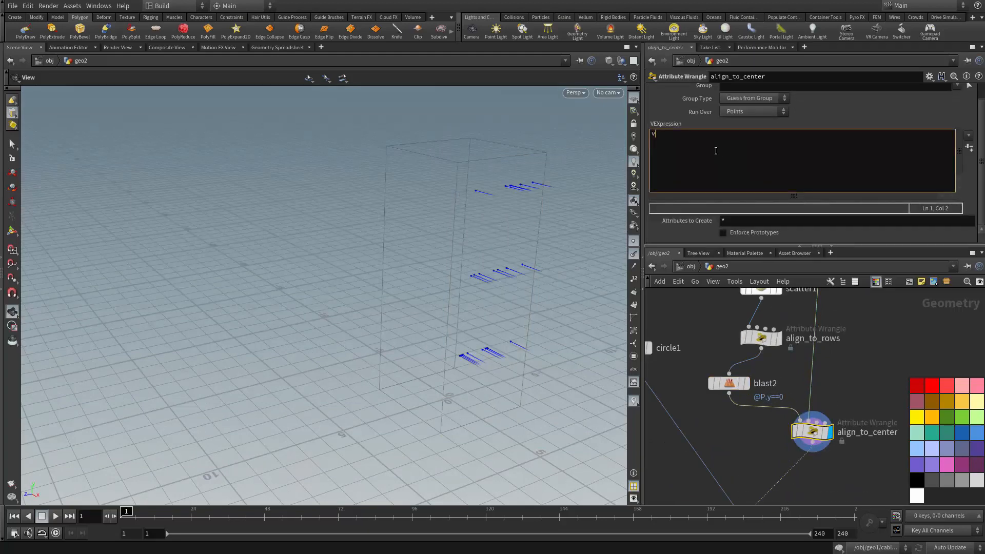
type("ector pannelCenter = getbbox_center")
key("Down")
key("Down")
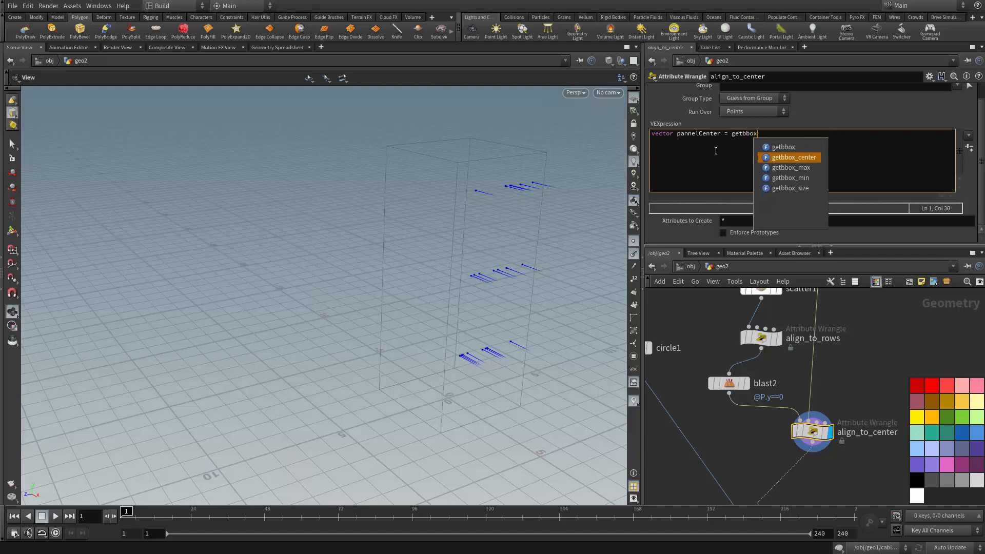
key("Return")
type("(1);")
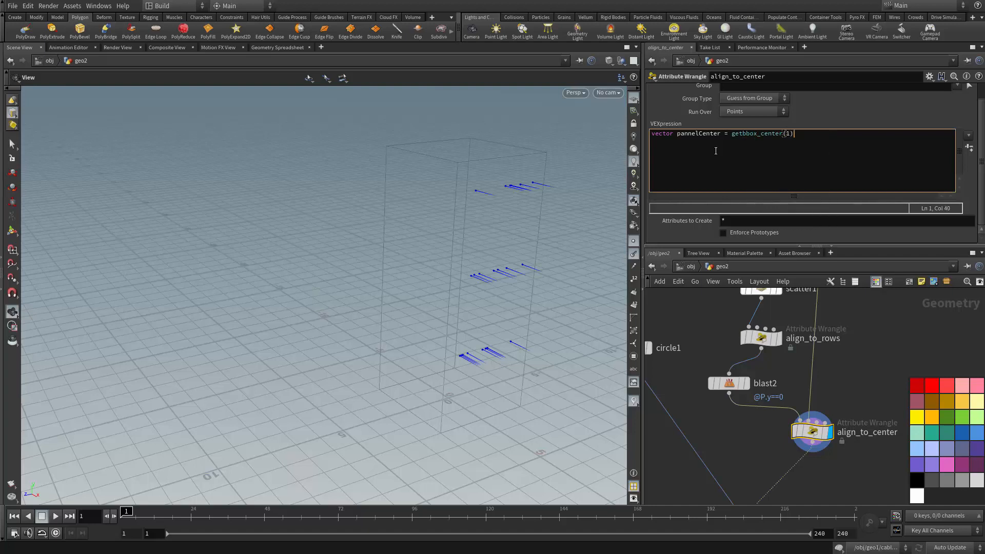
Step: Add the second code line vector CableClusterCenter = getbbox_center(0);
key("Return")
type("vecot")
key("BackSpace")
key("BackSpace")
key("BackSpace")
key("BackSpace")
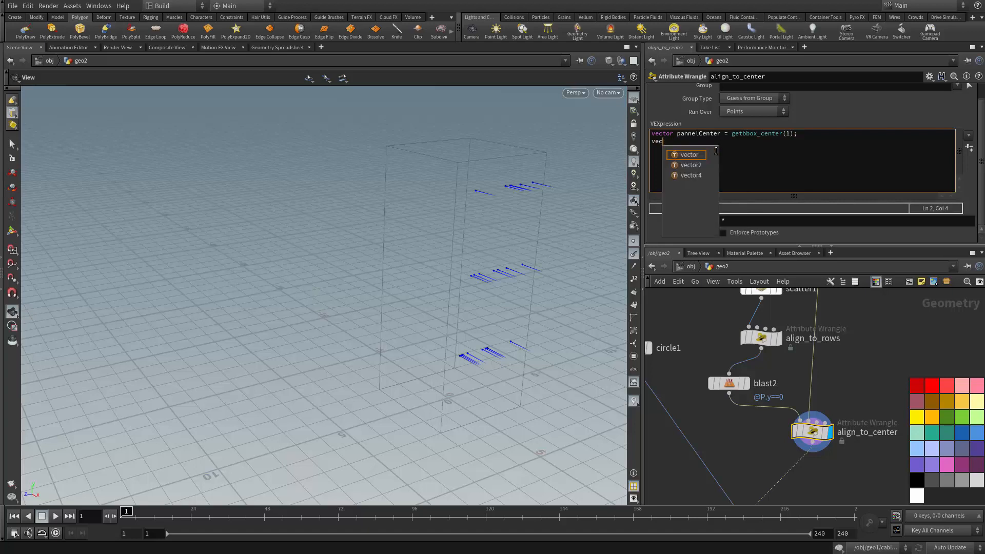
type("tor ")
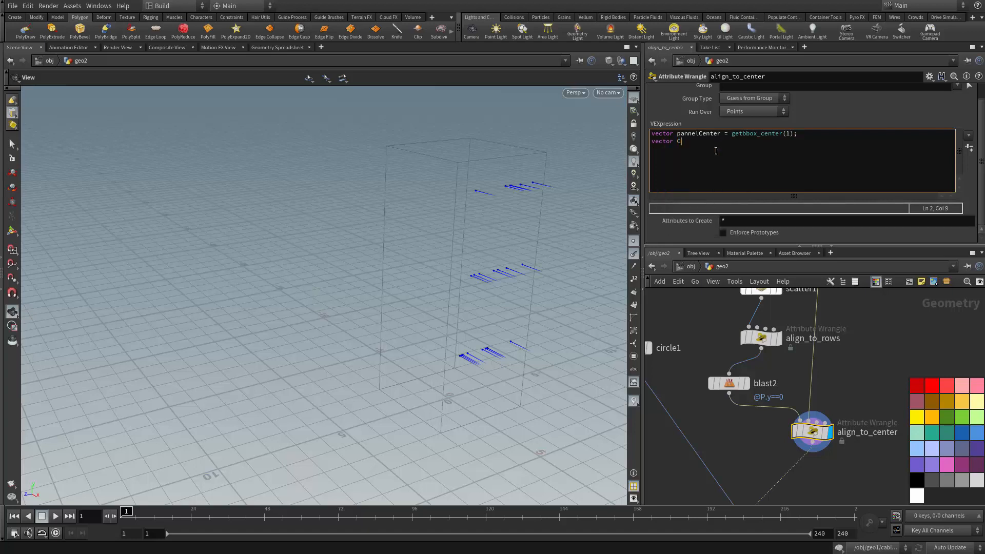
type("Cable")
type("S")
type("lust")
type("erCenter = ge")
type("tbbox")
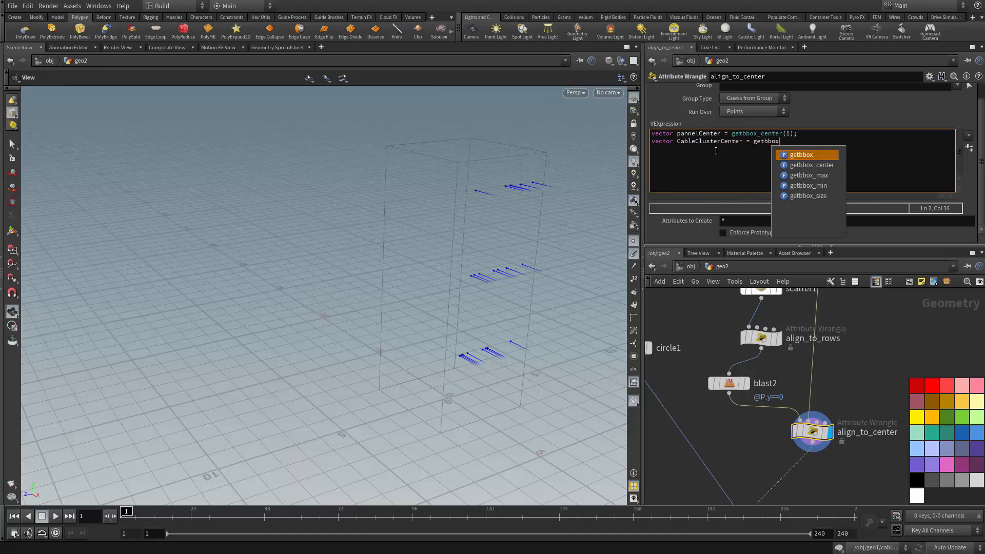
key("Down")
key("Return")
type("(0);")
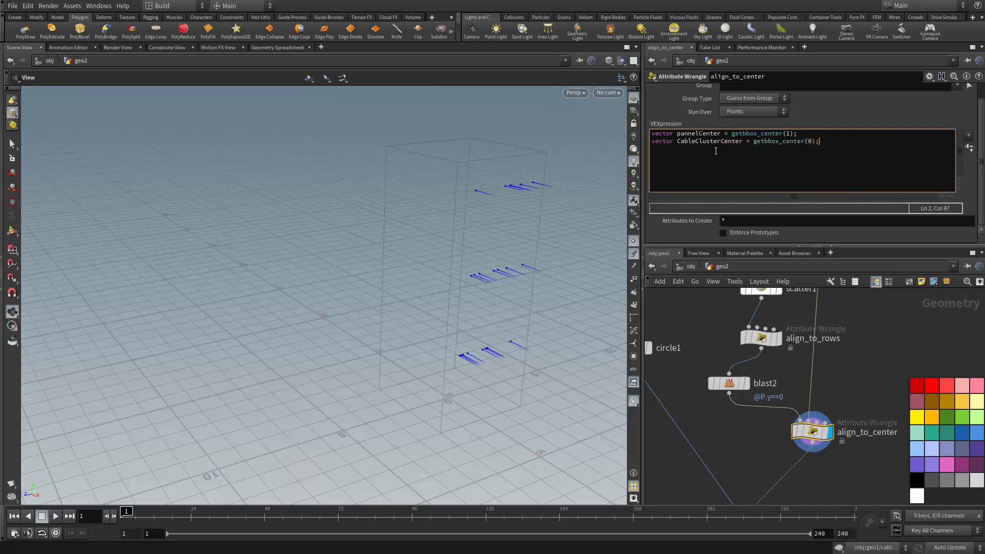
double_click(713, 142)
double_click(694, 134)
double_click(698, 142)
double_click(693, 133)
double_click(696, 143)
left_click(846, 142)
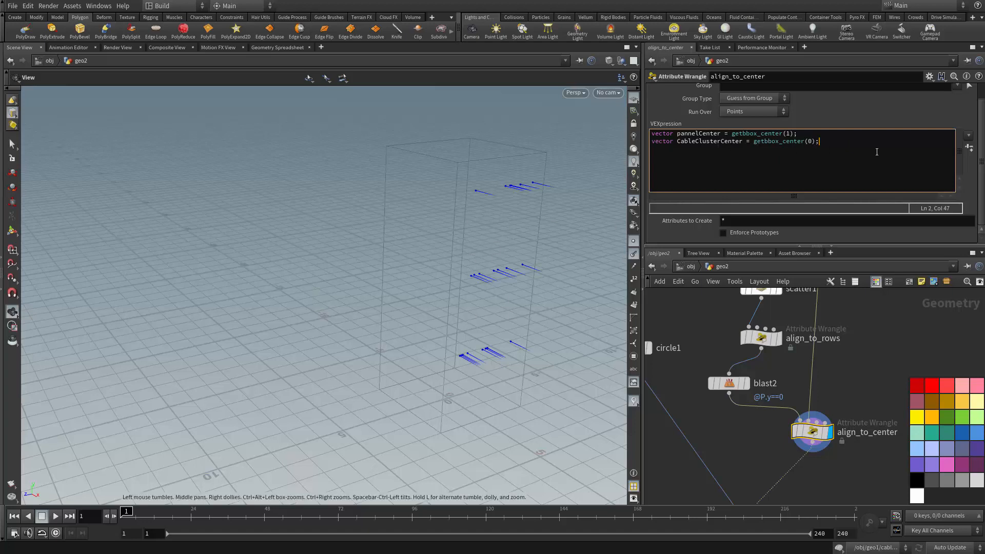
Step: Add the code line float YDist = pannelCenter.y - CableClusterCenter.y; reusing the two existing variable names
key("Return")
type("float YDist =")
double_click(711, 132)
key("ctrl+c")
left_click(710, 148)
key("ctrl+v")
type(".y -")
double_click(703, 135)
double_click(708, 141)
key("ctrl+c")
left_click(768, 149)
key("ctrl+v")
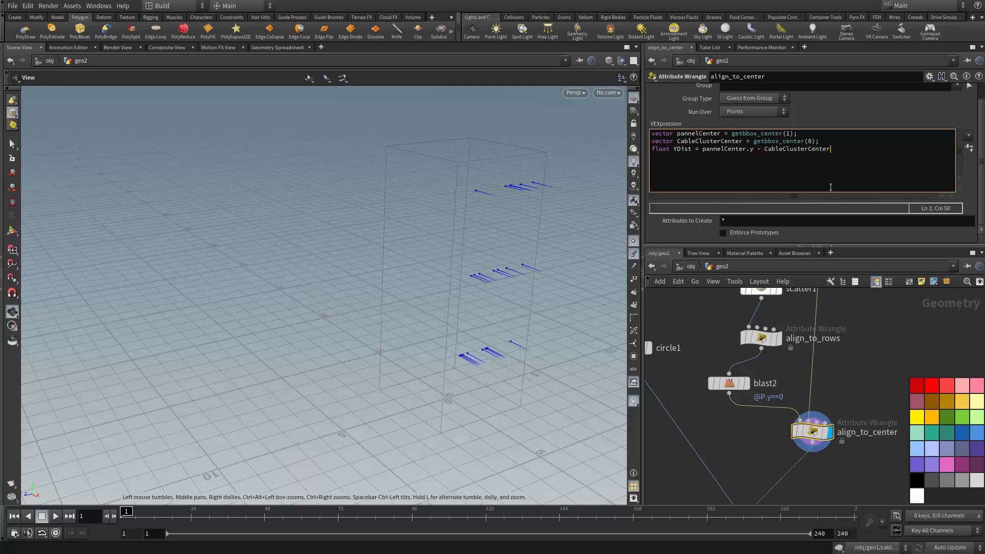
type(".y;")
Step: Add the line @P.y+=YDist; and apply the code to center the point rows vertically on the panel
key("Return")
type("@P.y+=YDist;")
key("ctrl+Return")
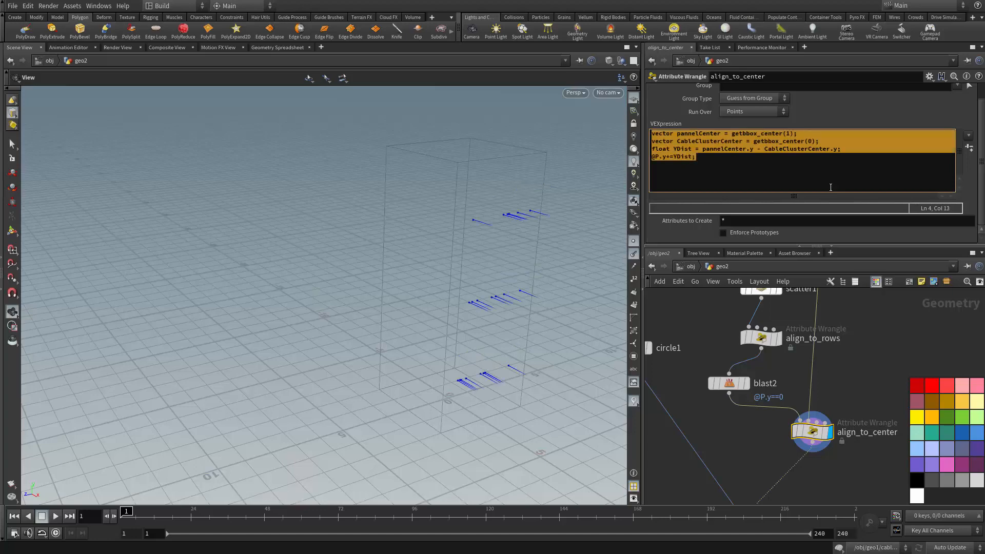
Step: Display the copy1 node's output to check the arcs on the vertically centered point rows
left_click_drag(575, 268, 372, 282)
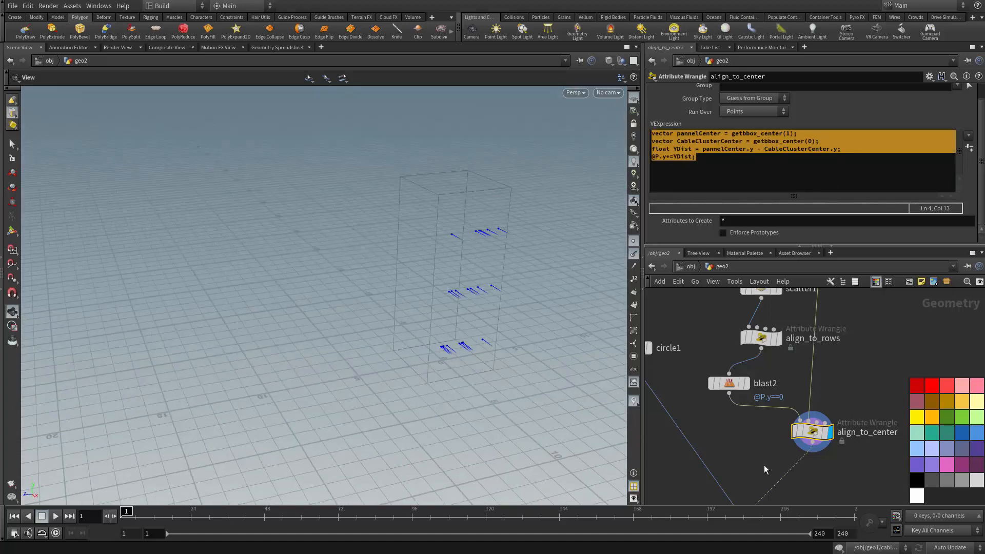
middle_click_drag(765, 465, 736, 383)
scroll(736, 382, "down", 2)
left_click(777, 368)
key("Escape")
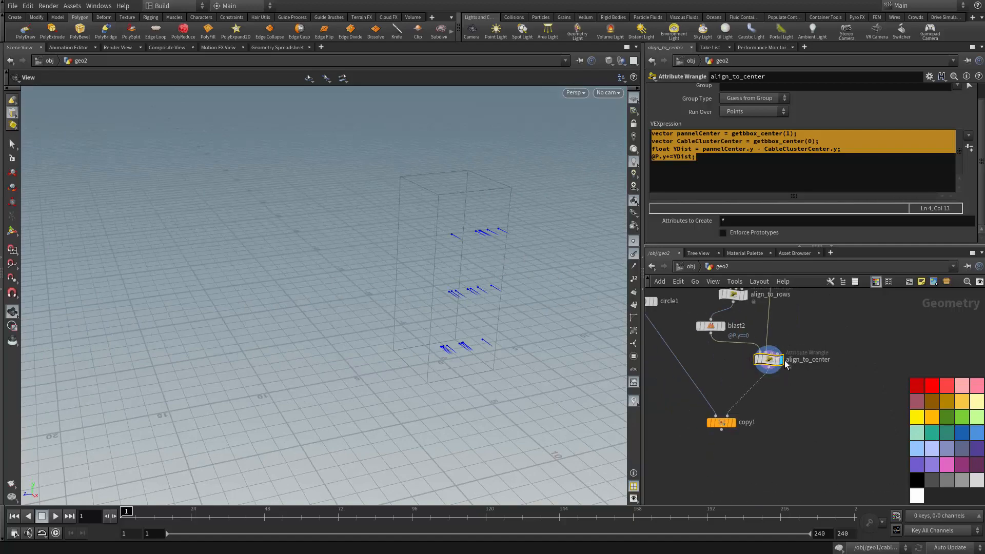
left_click(733, 423)
left_click_drag(437, 313, 392, 277)
middle_click_drag(811, 429, 814, 383)
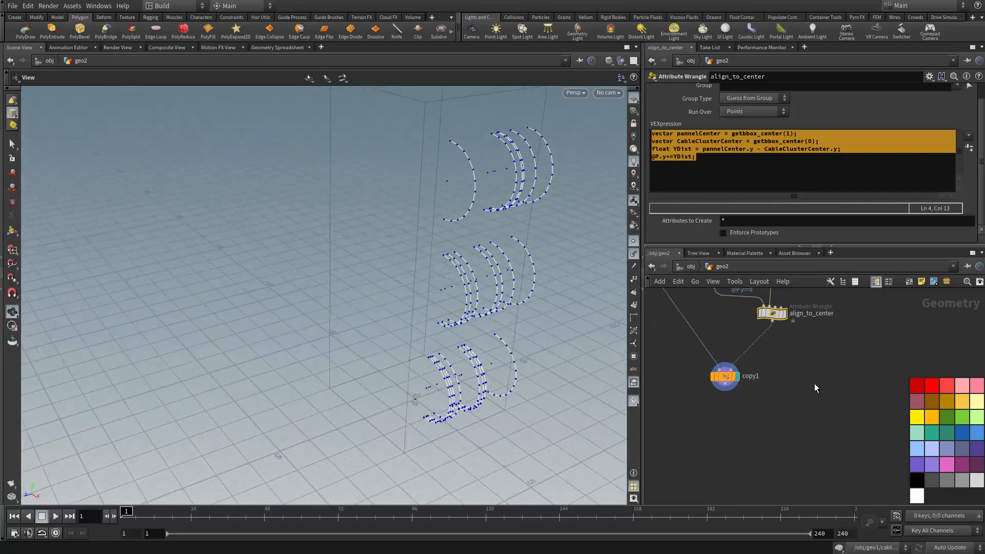
Step: Move copy1 lower in the network and insert an Attribute Wrangle between align_to_center and copy1
left_click_drag(728, 380, 769, 431)
middle_click_drag(749, 356, 774, 364)
scroll(734, 389, "up", 3)
left_click_drag(613, 354, 557, 272)
key("Tab")
type("aw")
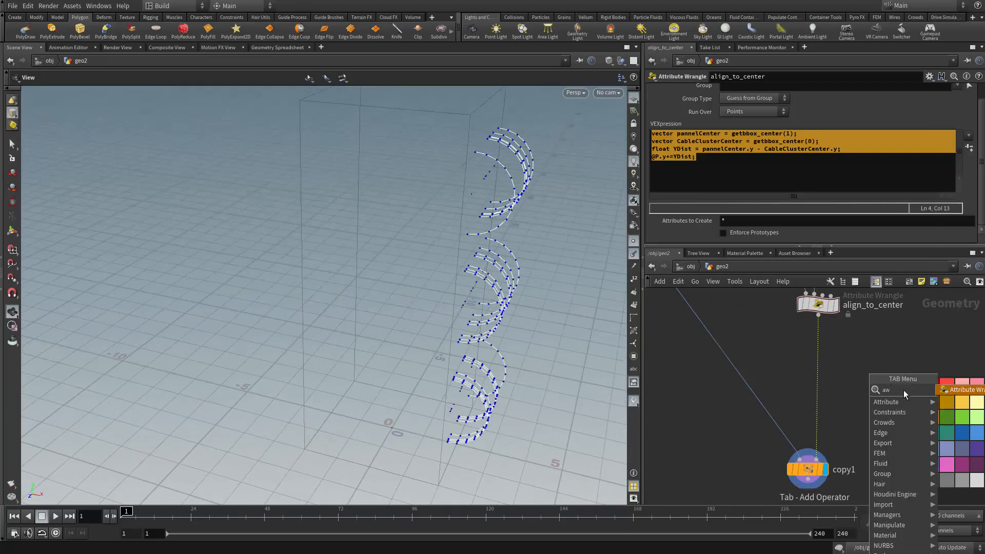
left_click(947, 389)
left_click(818, 358)
scroll(817, 359, "up", 2)
scroll(800, 379, "down", 3)
middle_click_drag(821, 359, 788, 402)
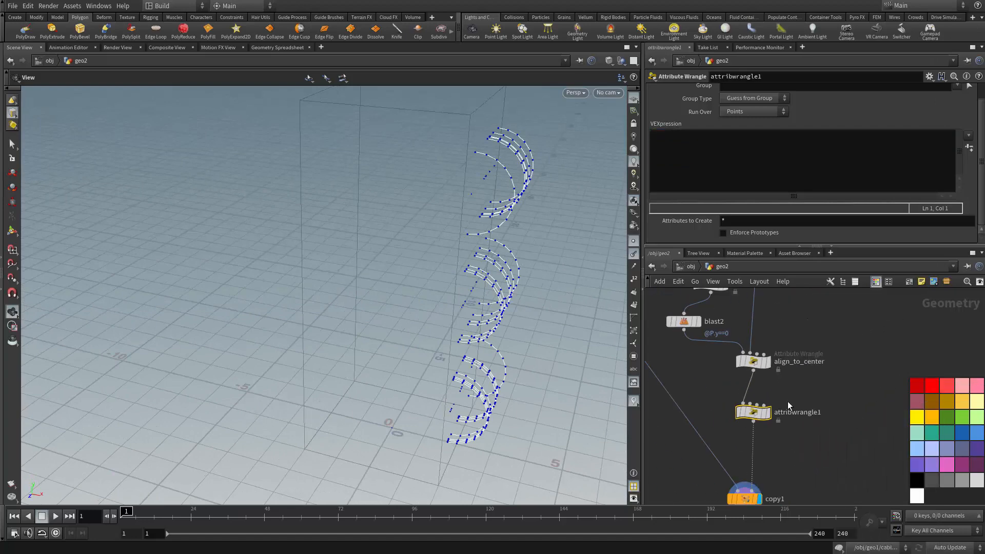
Step: Rename the new Attribute Wrangle node as randomSize
double_click(798, 413)
key("BackSpace")
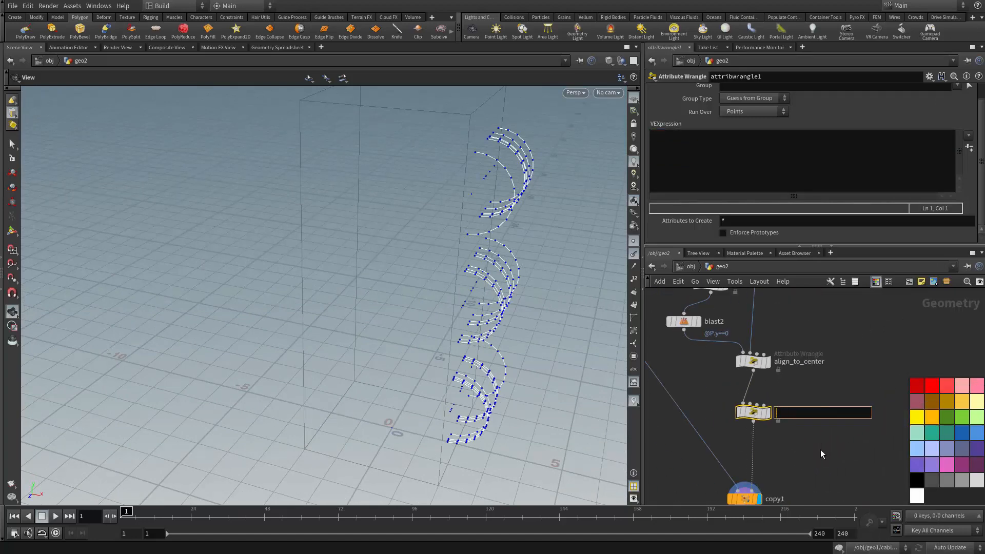
type("random")
key("BackSpace")
key("BackSpace")
key("BackSpace")
type("ndomSize")
key("Return")
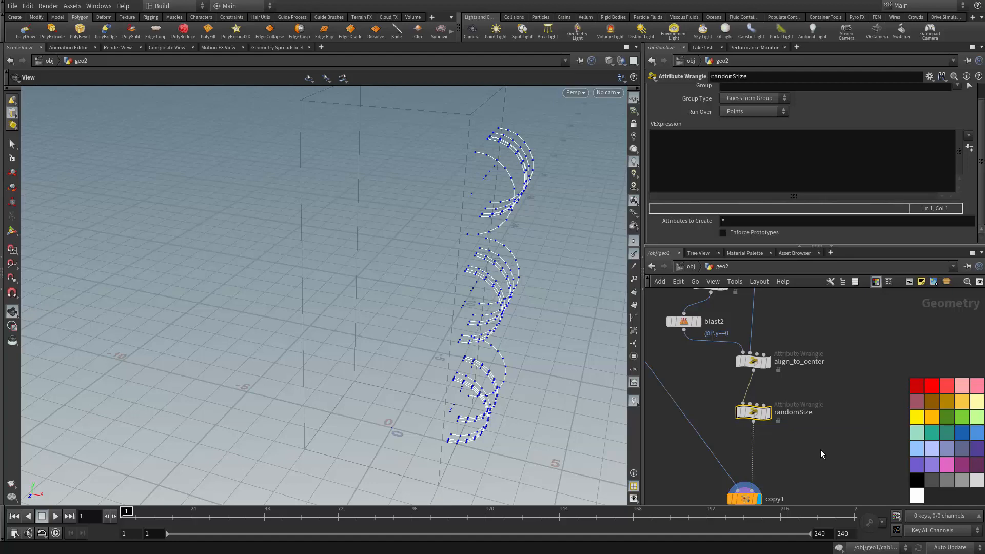
Step: Examine the copied arcs from several angles and display circle1 to check the source arc's orientation and settings
left_click_drag(359, 288, 348, 255)
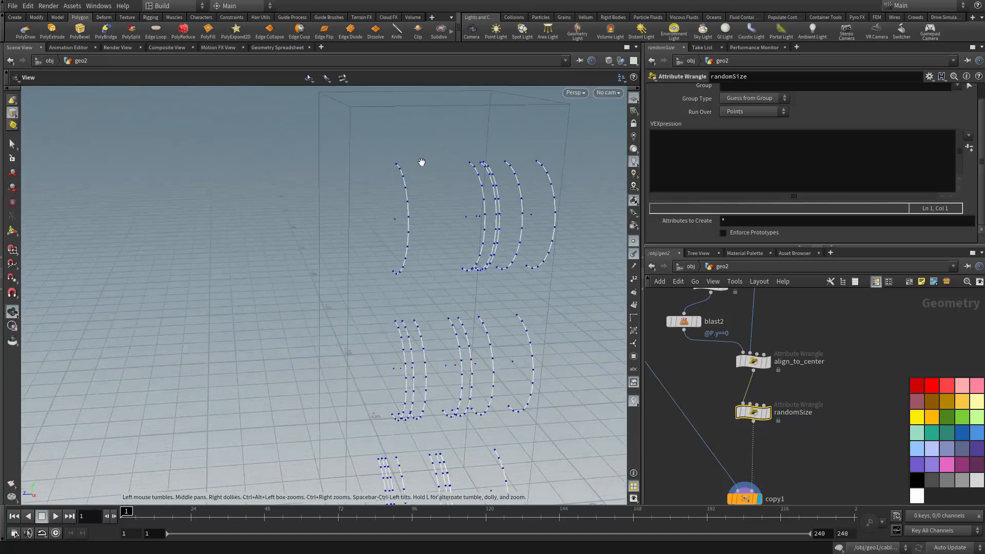
right_click_drag(374, 282, 464, 275)
left_click_drag(464, 274, 352, 264)
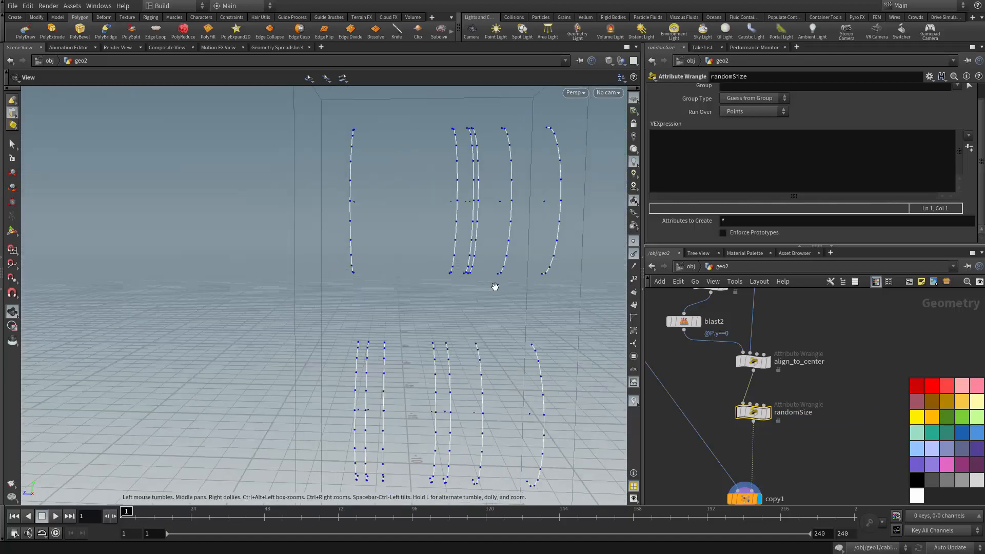
left_click_drag(495, 285, 485, 254)
left_click_drag(443, 316, 402, 257)
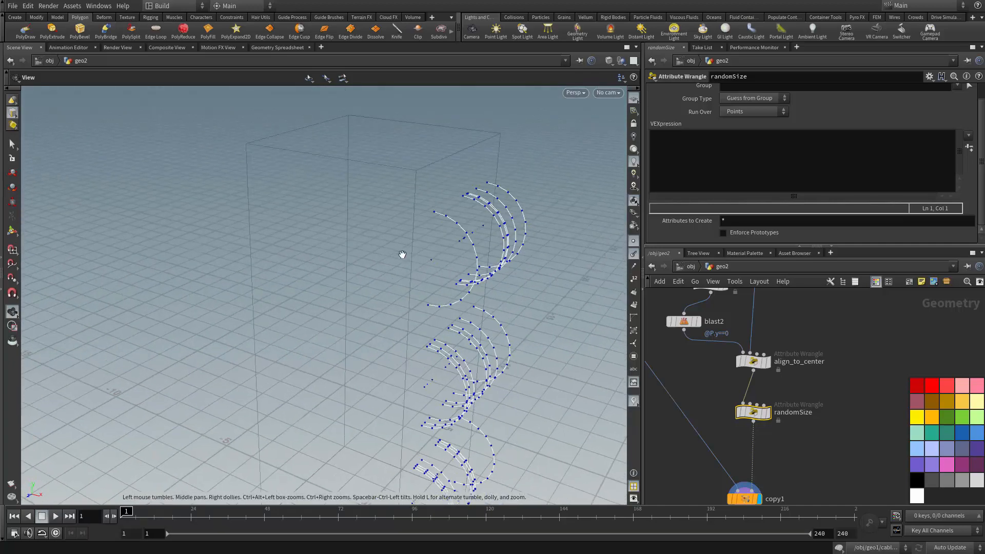
scroll(804, 458, "down", 3)
left_click_drag(359, 328, 321, 431)
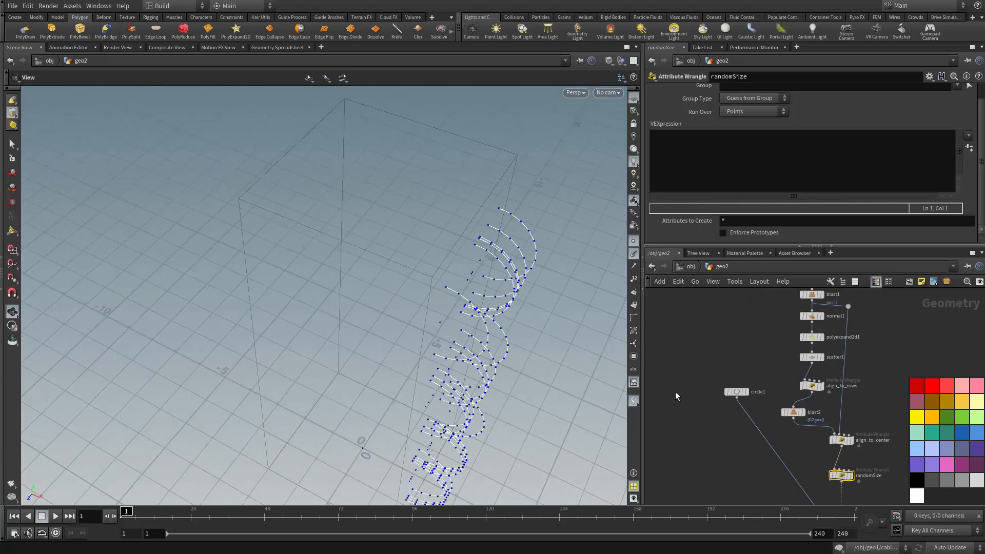
scroll(730, 393, "up", 2)
left_click(740, 391)
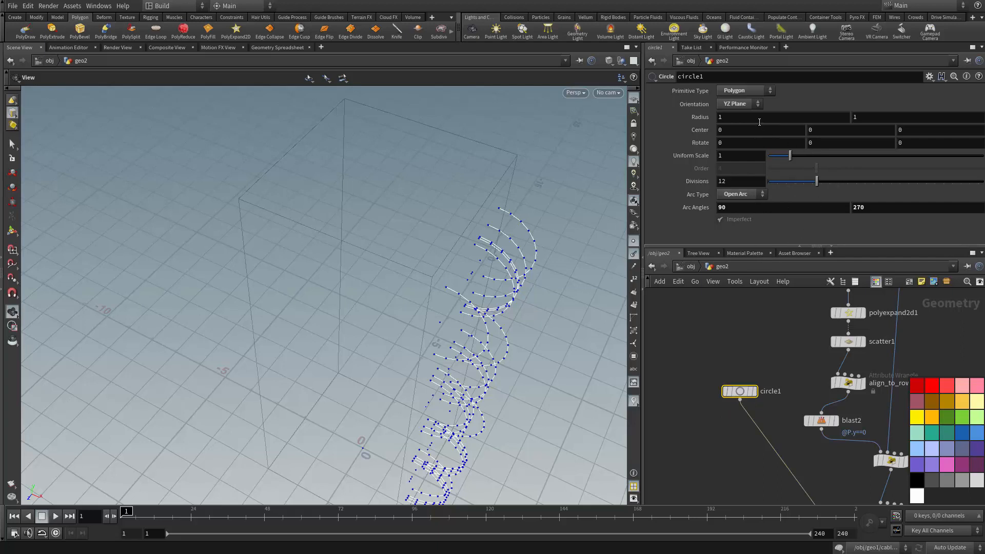
middle_click_drag(787, 438, 774, 376)
left_click(712, 296)
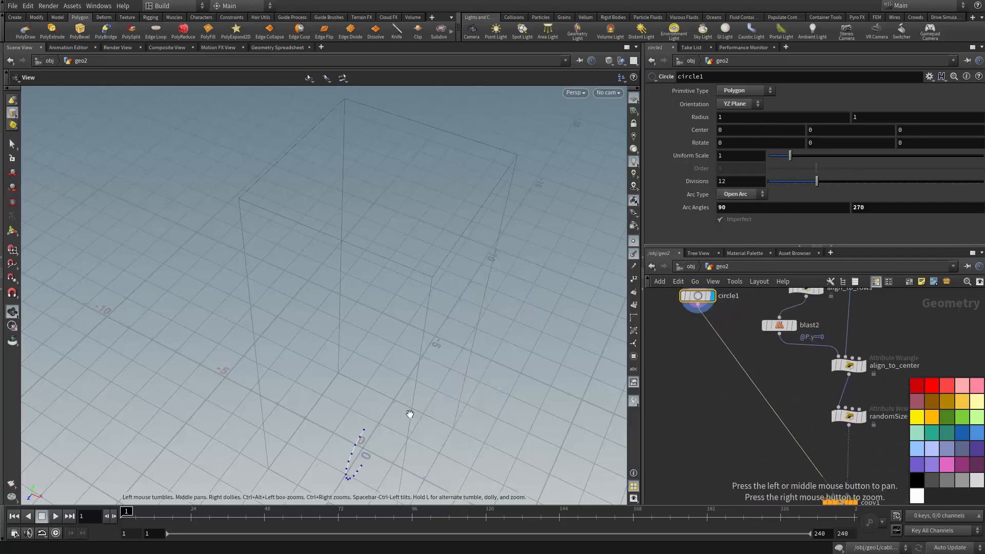
left_click_drag(409, 409, 345, 459)
middle_click_drag(774, 349, 715, 301)
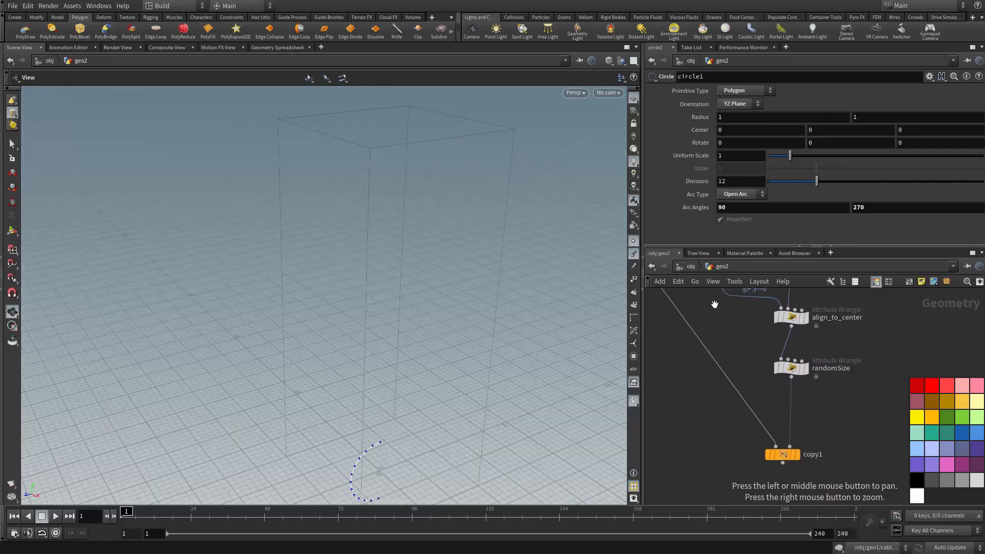
scroll(805, 357, "up", 3)
left_click(808, 373)
left_click(791, 377)
left_click(704, 151)
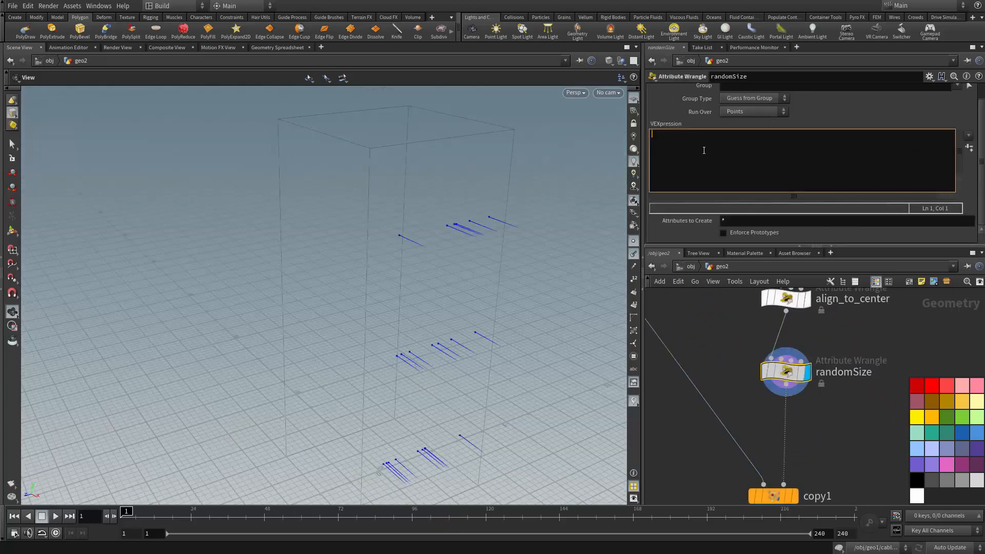
type("float ZSize = rand")
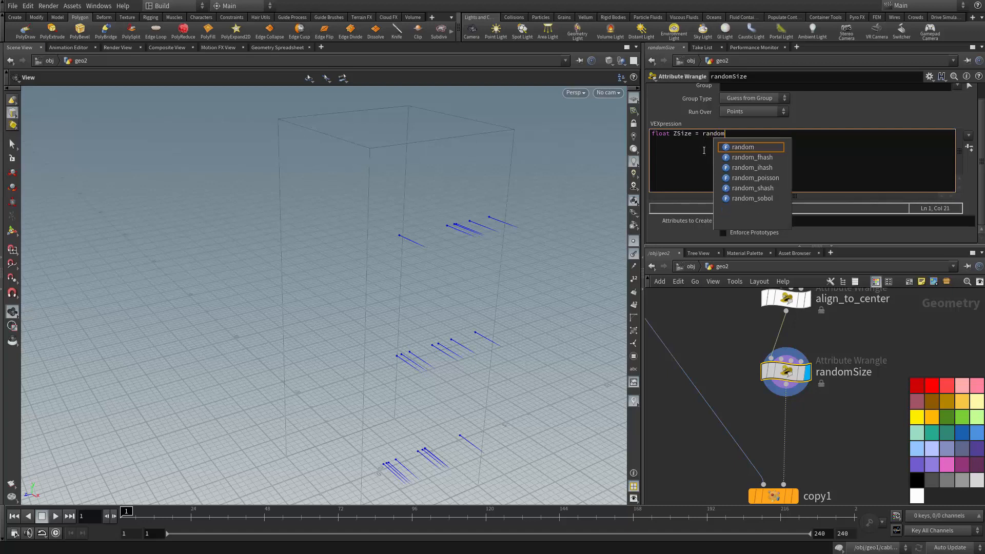
type("(")
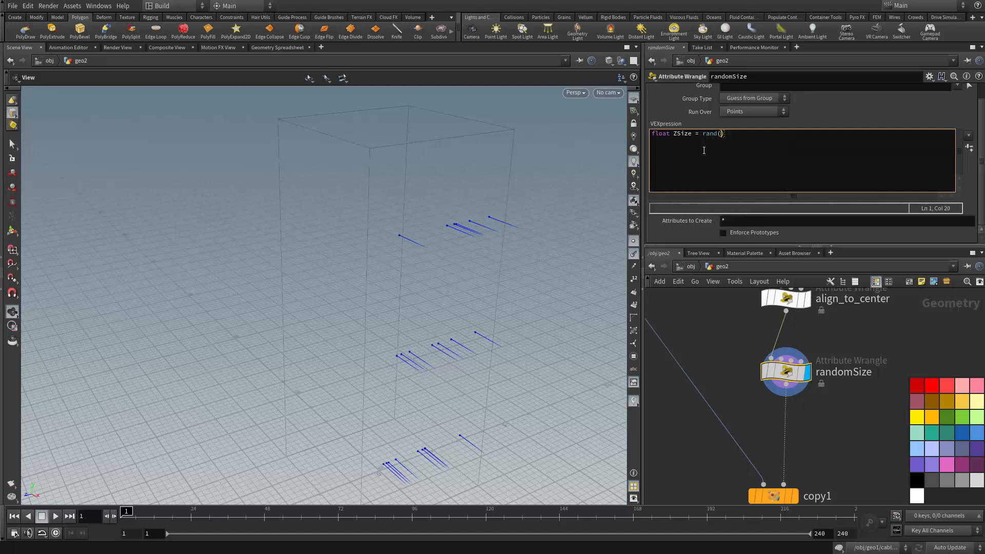
type("@ptnum+")
type("ch(\"\"")
type("seed\"")
Step: Wrap the rand call in fit01 and add ch("SizeMin") as its minimum argument
type("fit")
type("01(")
key("Right")
key("Right")
key("Right")
key("Right")
key("Right")
key("Right")
key("Right")
key("Right")
key("Right")
key("Right")
type("),")
type("ch(\"")
type("calbe")
key("BackSpace")
key("BackSpace")
key("BackSpace")
key("BackSpace")
type("SizeMi")
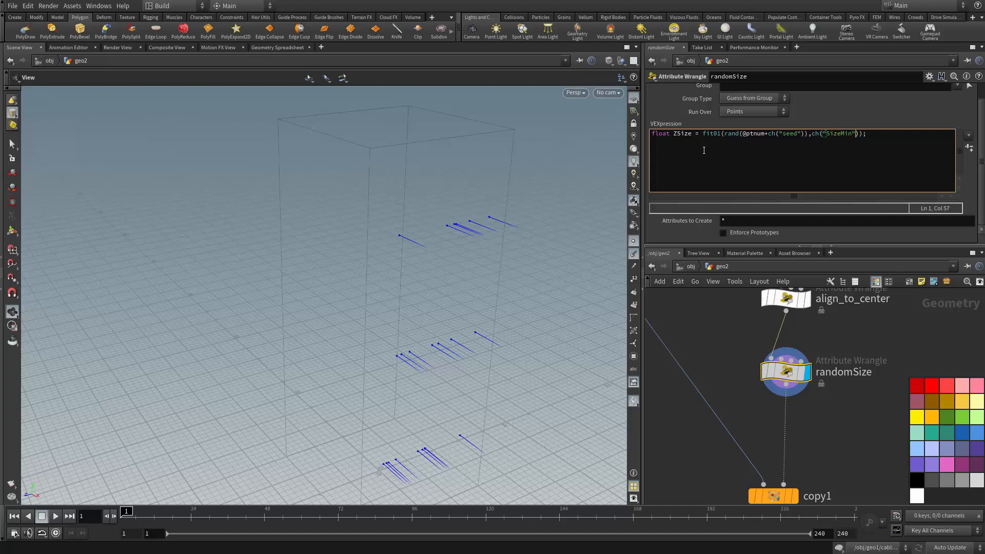
type("n\"),ch(S")
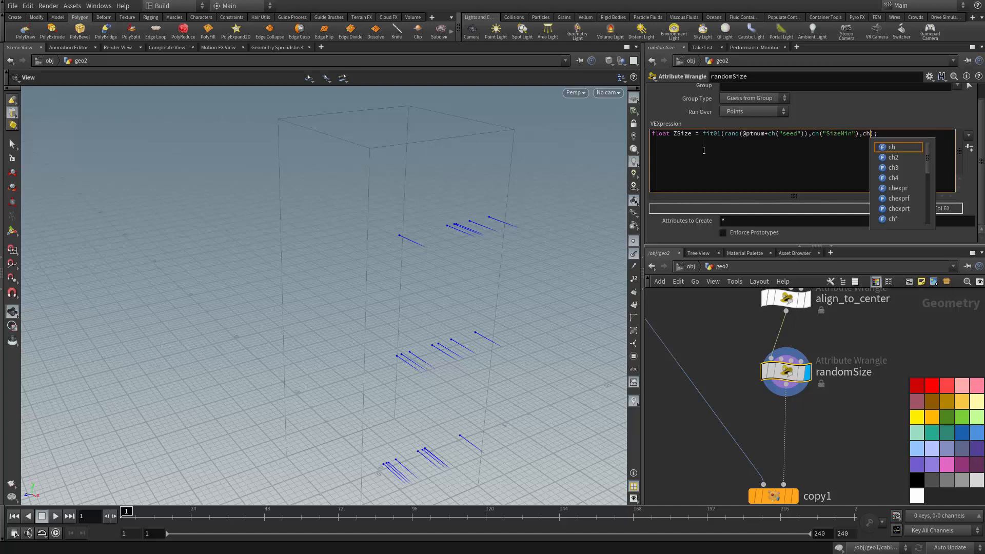
Step: Complete the fit01 call with ch("SizeMax") as its maximum argument and apply the code
type("izeM")
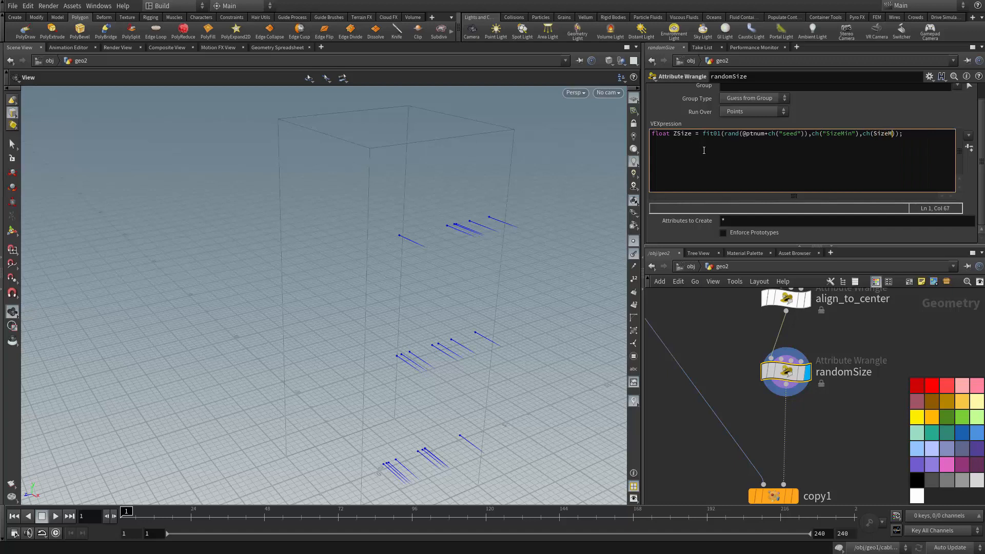
type("e")
key("BackSpace")
key("BackSpace")
key("BackSpace")
key("BackSpace")
type("\"SizeMax")
key("End")
key("ctrl+a")
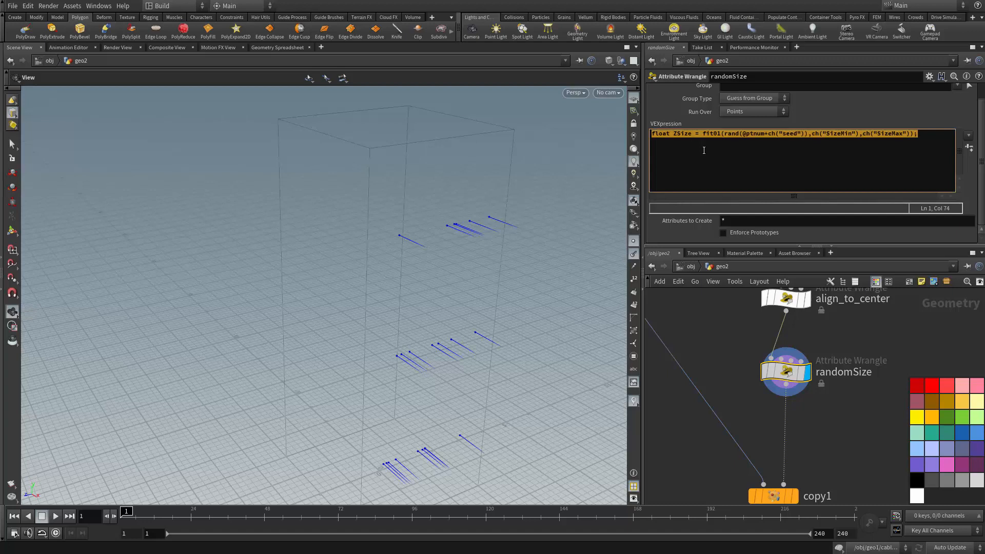
Step: Create the parameters referenced by the randomSize code, then set Sizemin to 0.131 and Sizemax to 2
left_click(972, 149)
left_click_drag(769, 224, 976, 237)
left_click_drag(729, 237, 715, 237)
type("2")
key("Return")
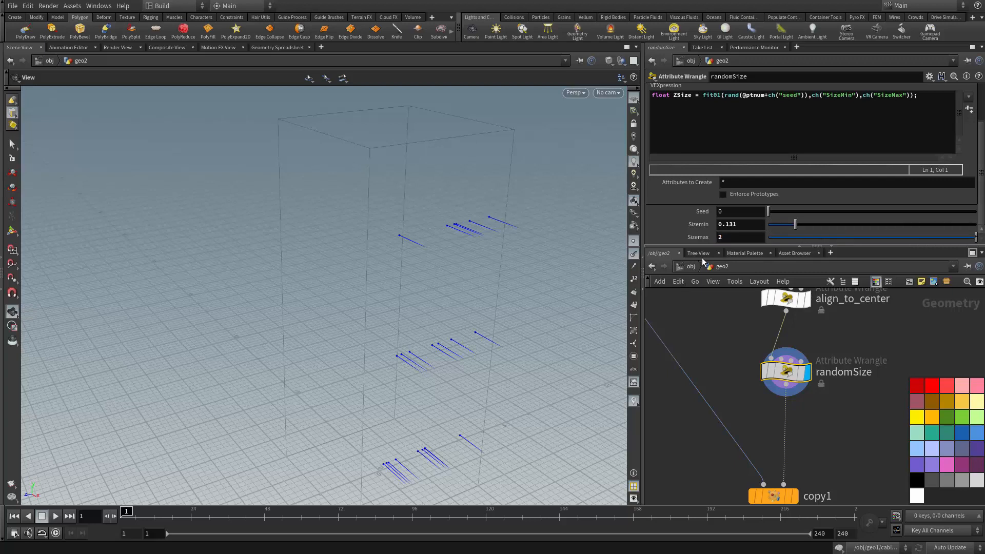
Step: Add the code line v@scale = set(1,1,ZSize); in randomSize and apply it
left_click(805, 144)
key("Return")
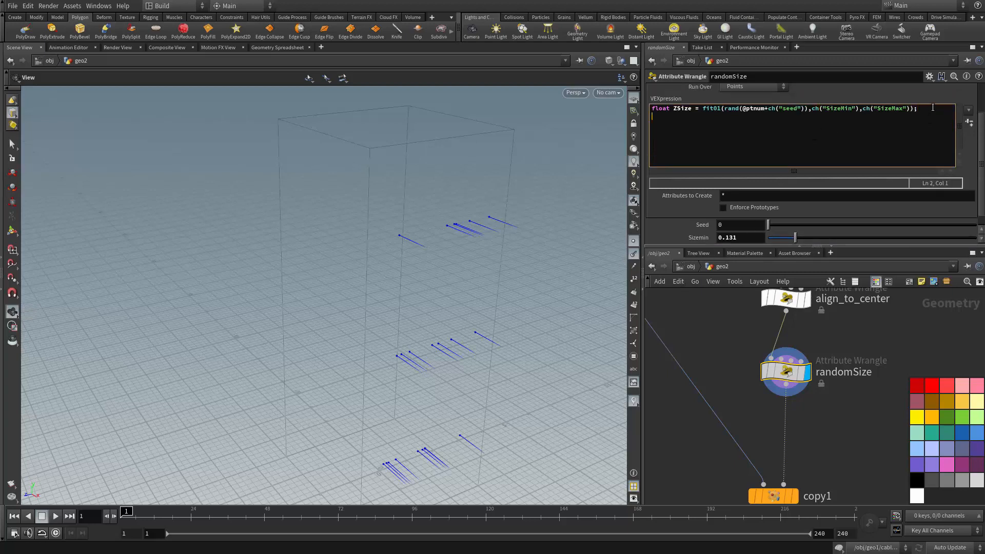
type("v@scale = s")
type("()")
type("1,1,ZSize);")
key("ctrl+a")
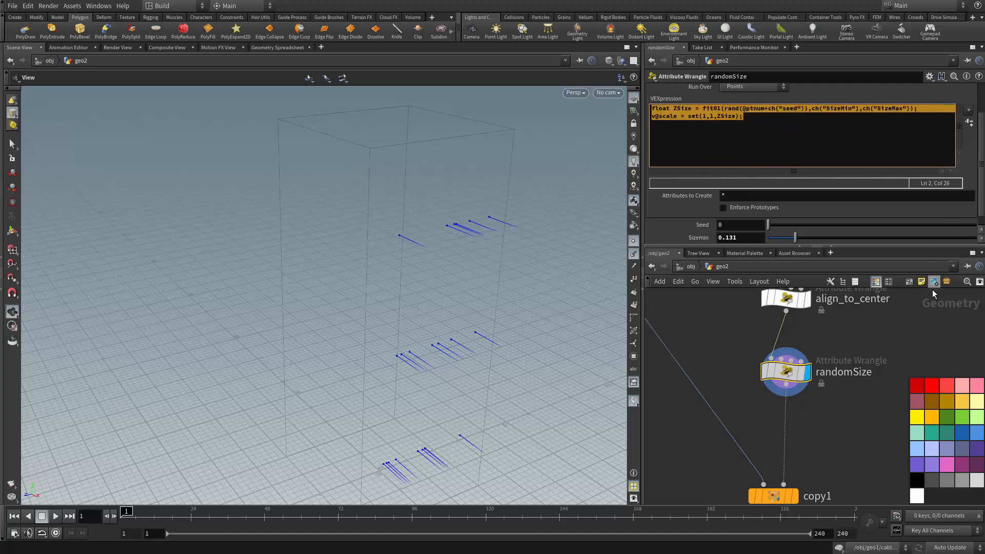
Step: Display the copy1 output again to check the arcs with randomized depth
middle_click_drag(850, 448, 839, 387)
left_click(785, 436)
left_click_drag(466, 280, 371, 286)
scroll(842, 380, "down", 3)
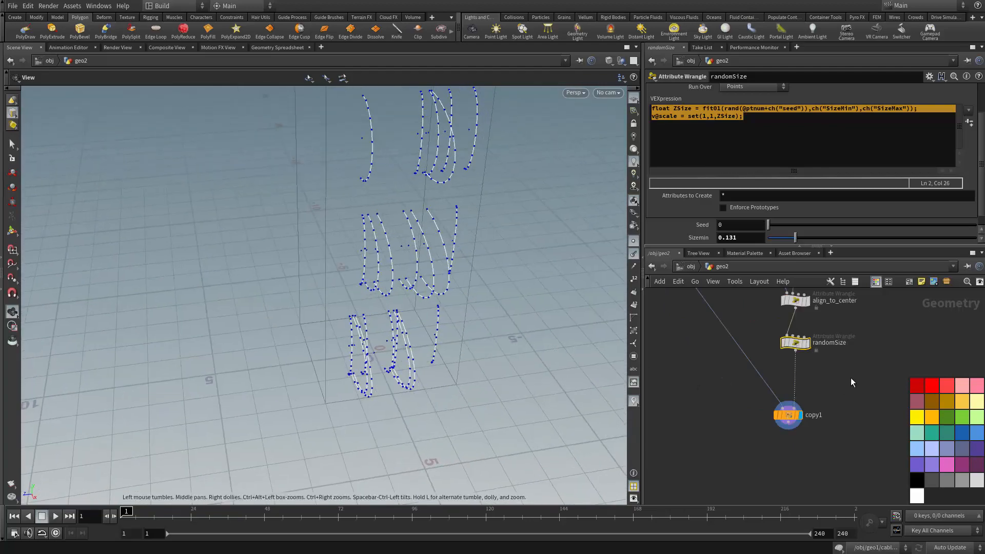
Step: Set the Force Total Count of scatter1 to 61, trying 119 first
mouse_move(851, 378)
middle_mouse_down()
mouse_move(862, 432)
mouse_move(854, 341)
mouse_move(852, 389)
mouse_move(849, 374)
middle_mouse_up()
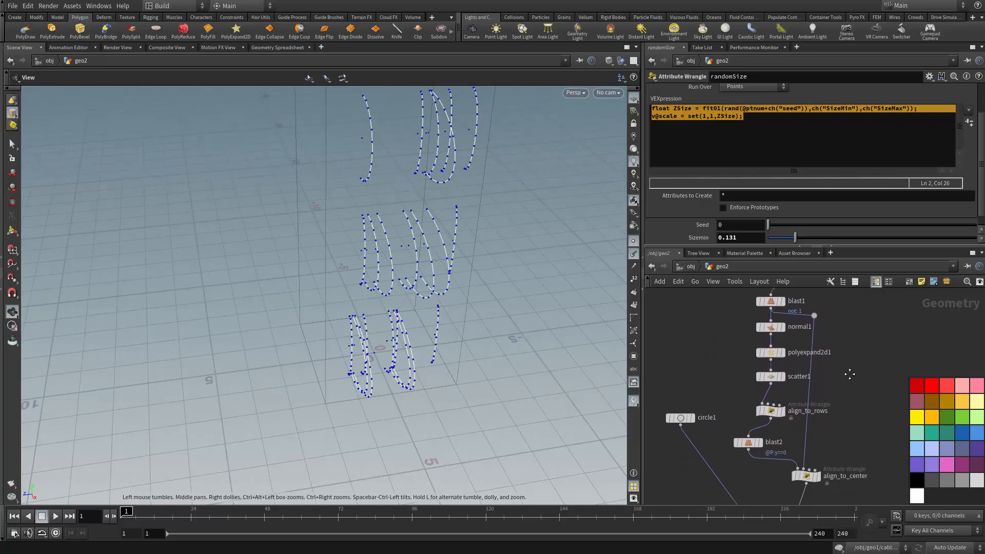
left_click(778, 377)
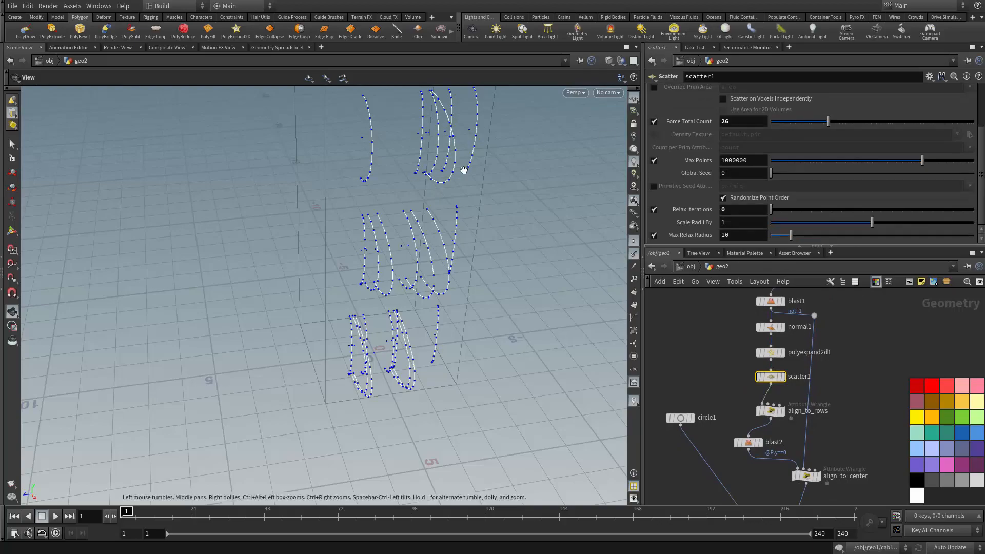
left_click_drag(827, 122, 855, 123)
left_click_drag(515, 162, 390, 154)
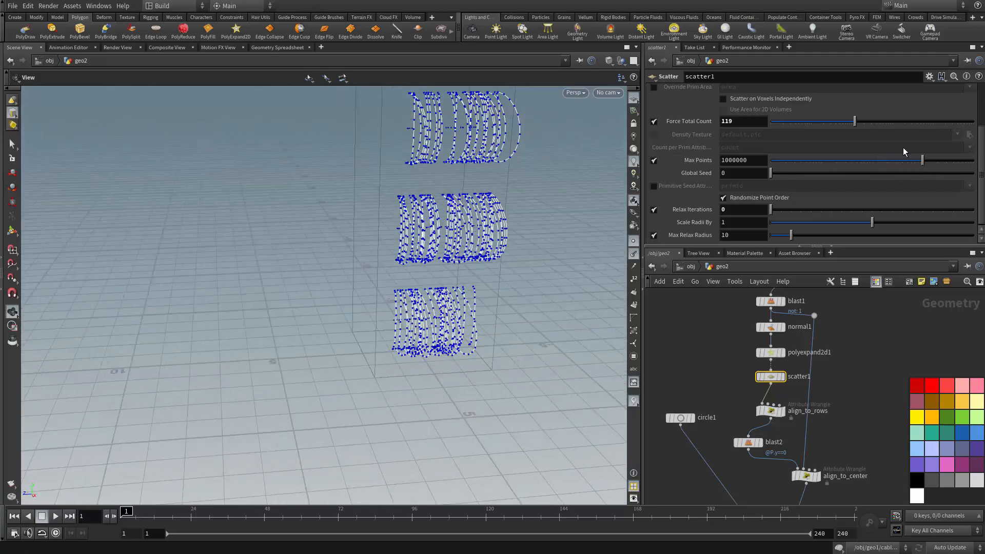
left_click_drag(855, 123, 840, 123)
left_click_drag(501, 209, 524, 226)
left_click_drag(840, 122, 843, 122)
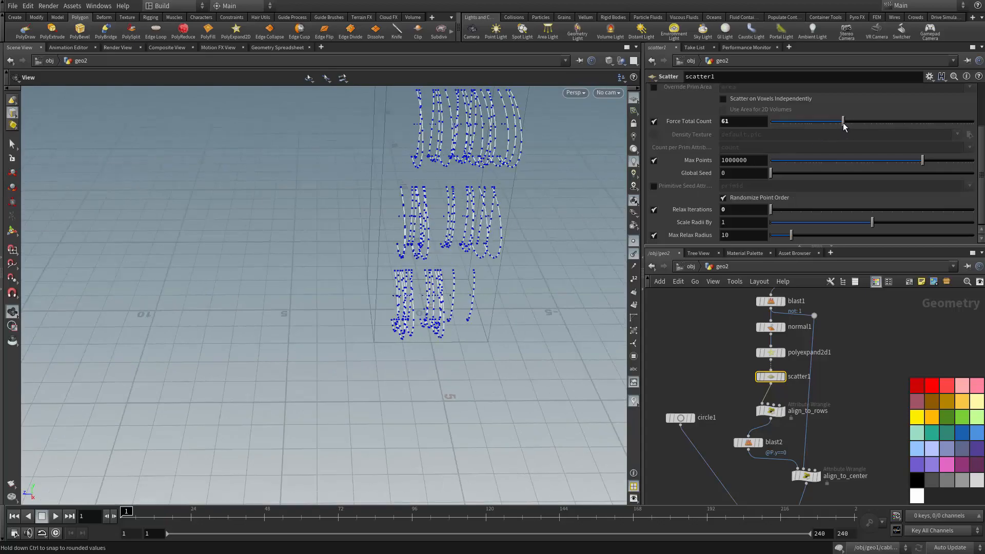
Step: Examine the denser, randomly sized arcs from several angles and review the node network down to copy1
left_click_drag(359, 244, 230, 272)
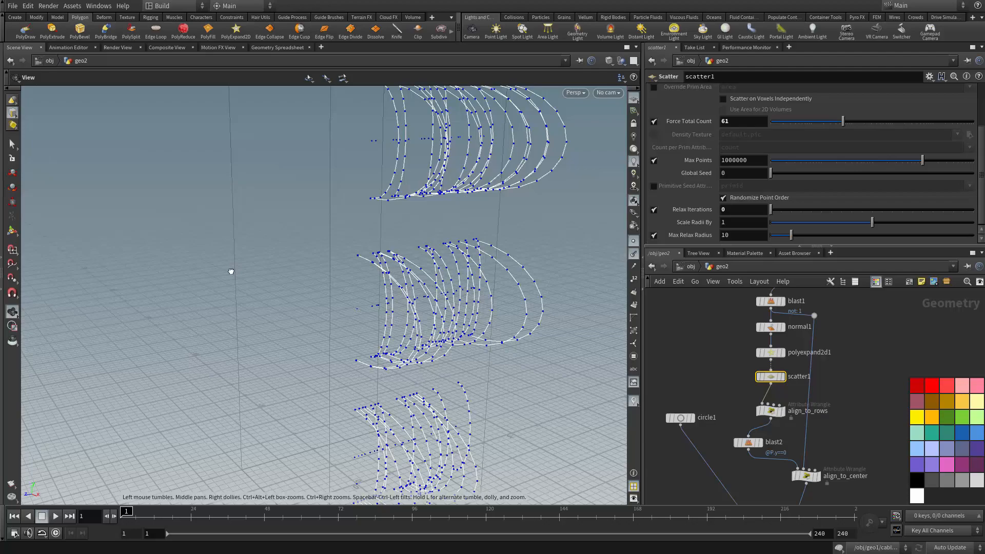
left_click_drag(317, 290, 424, 374)
right_click_drag(424, 374, 474, 351)
middle_click_drag(324, 294, 336, 330)
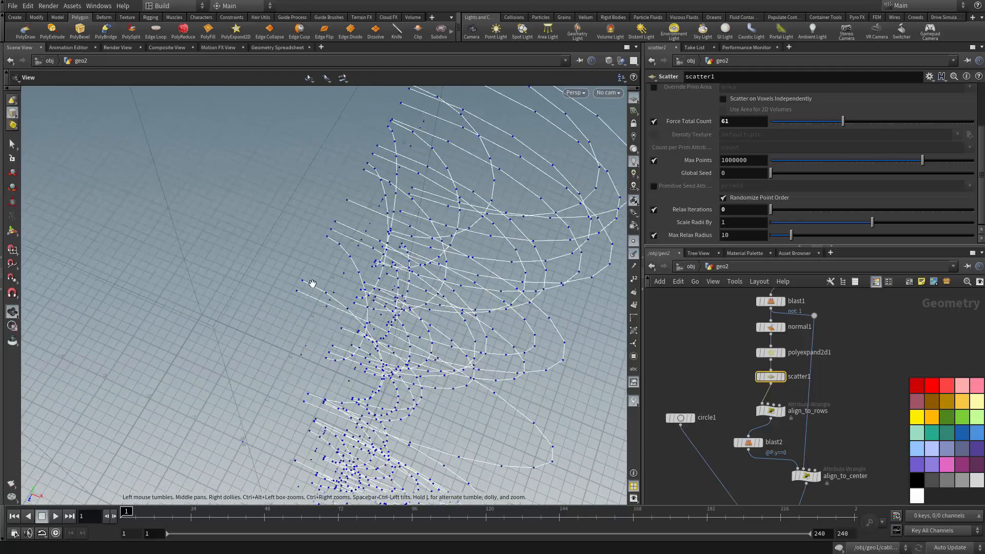
left_click_drag(318, 297, 342, 277)
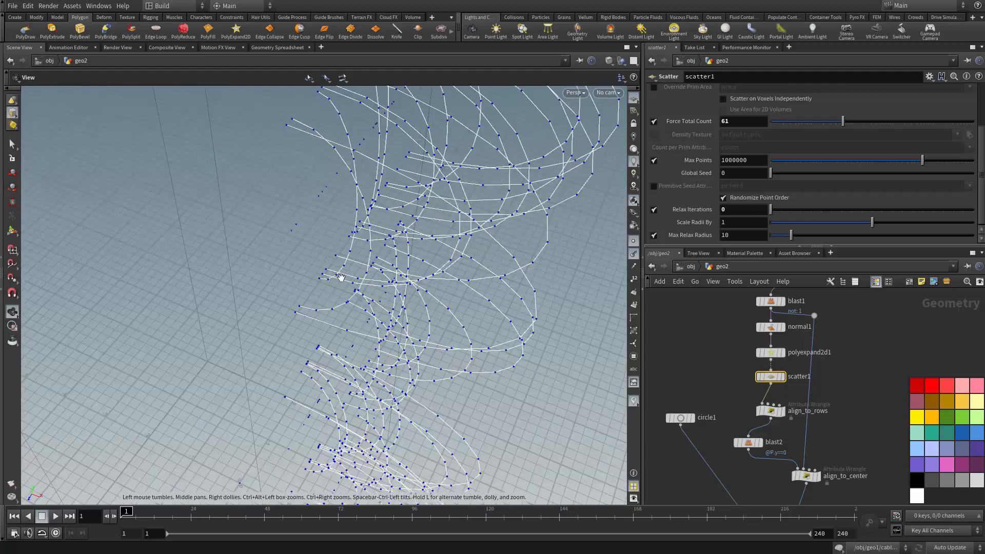
left_click_drag(329, 311, 254, 300)
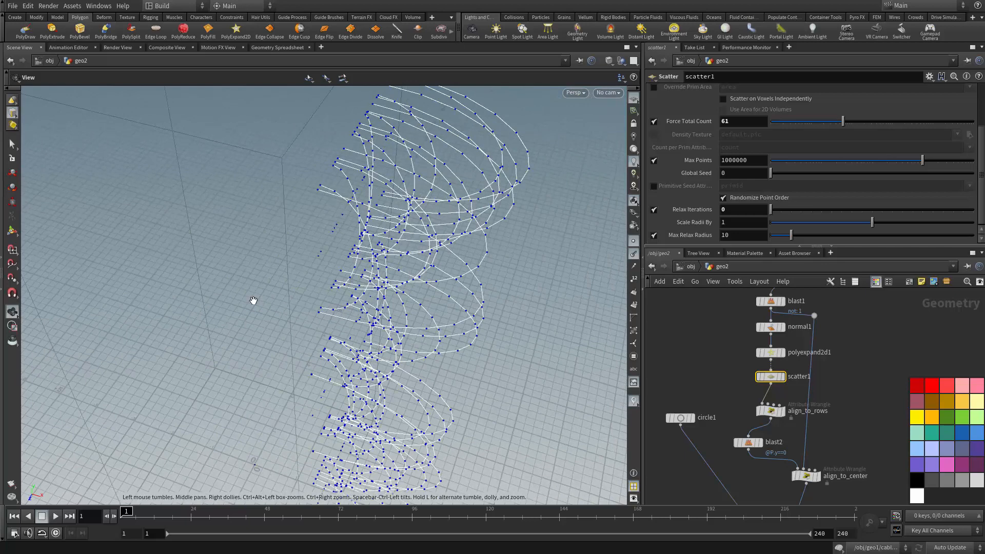
scroll(701, 382, "down", 5)
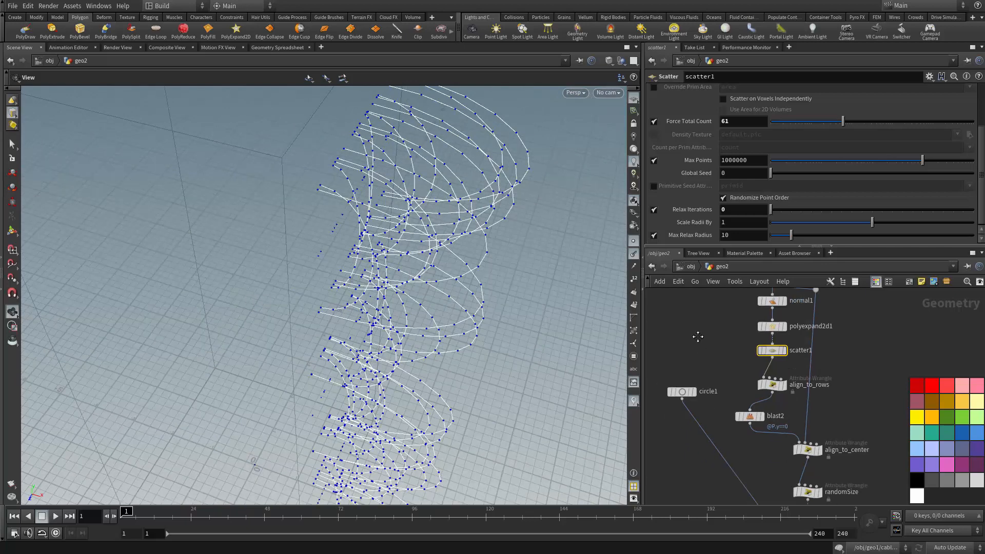
middle_click_drag(702, 430, 692, 400)
scroll(770, 398, "up", 3)
middle_click_drag(828, 381, 806, 408)
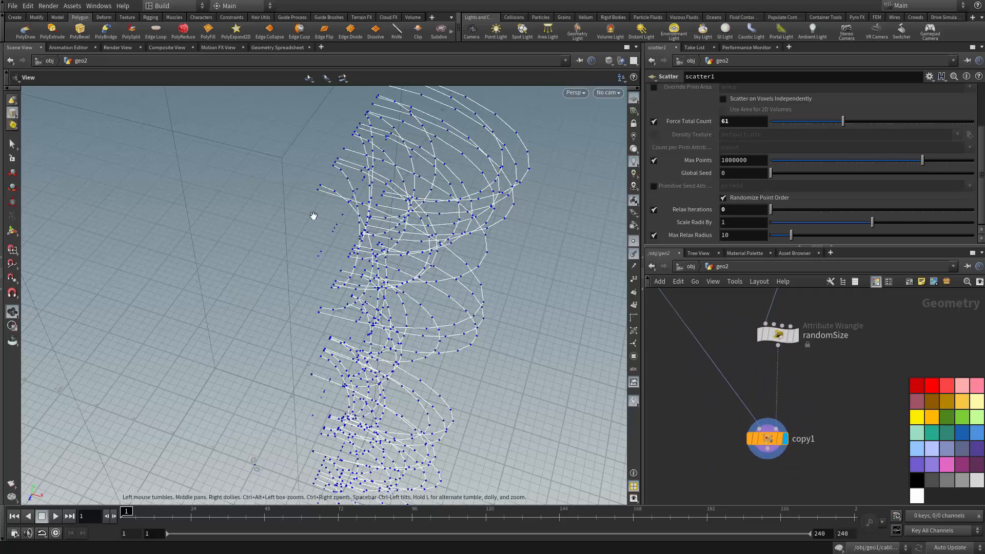
Step: Insert an Attribute Wrangle node into the connection between circle1 and copy1
middle_click_drag(673, 377, 799, 522)
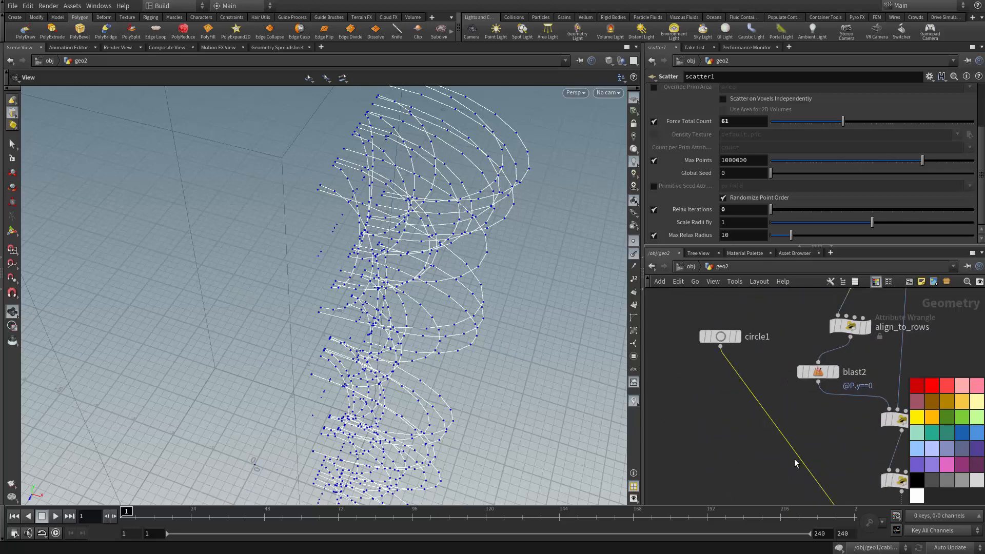
key("Tab")
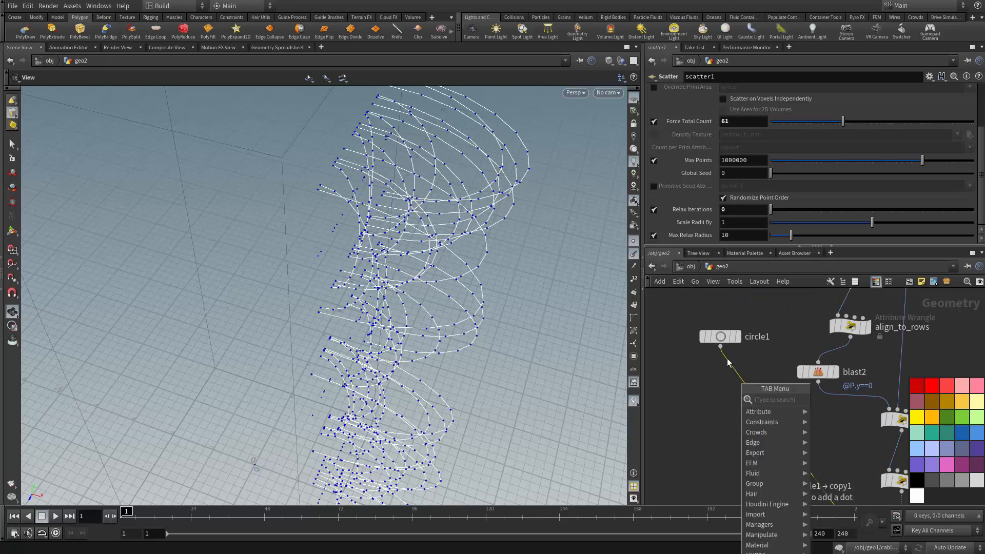
key("Escape")
middle_click_drag(722, 422, 695, 357)
middle_click_drag(718, 392, 713, 428)
key("Tab")
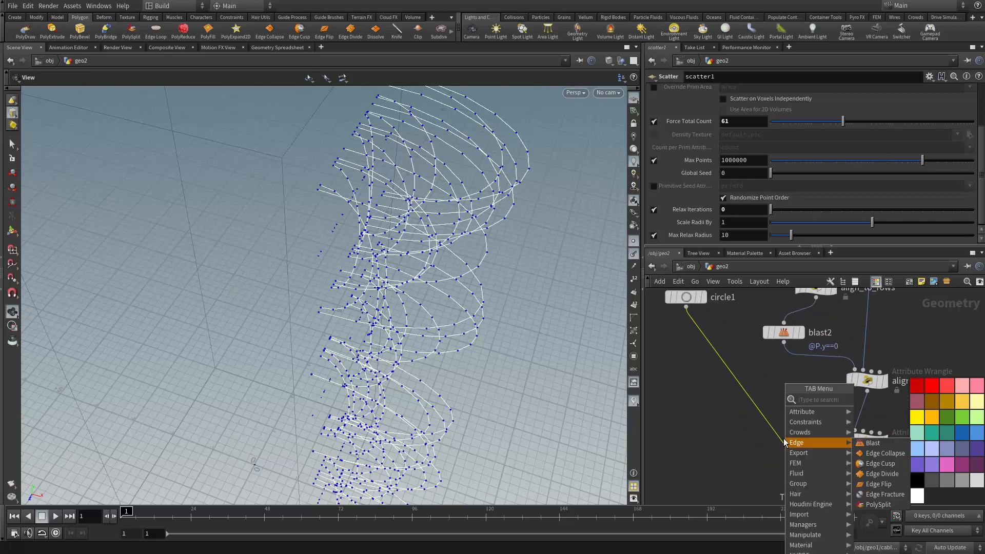
type("aw")
left_click(868, 402)
left_click(733, 391)
scroll(731, 397, "up", 2)
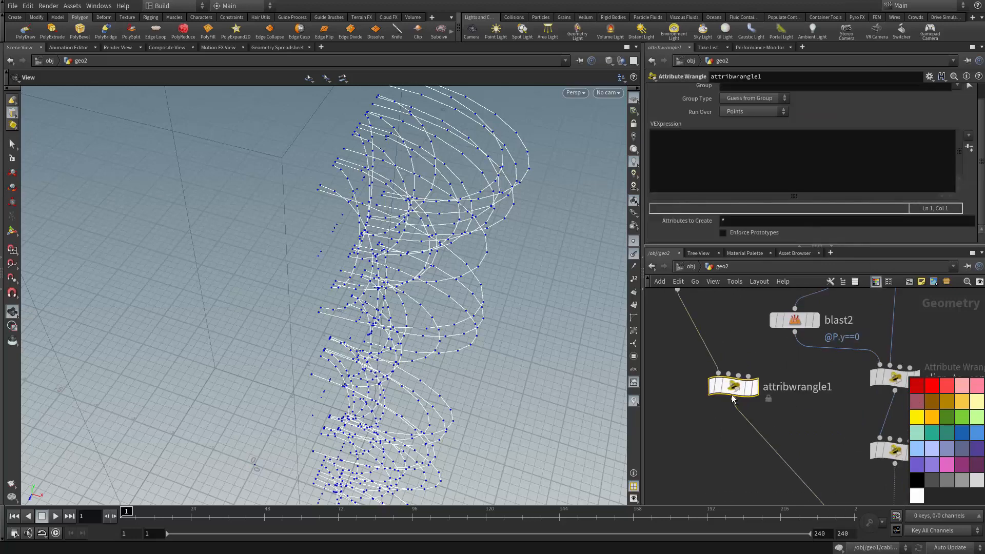
Step: Place the new wrangle below circle1 and display its output, framing the single arc in the viewport
left_click_drag(730, 398, 674, 394)
scroll(680, 395, "down", 3)
middle_click_drag(708, 367, 735, 391)
left_click(714, 417)
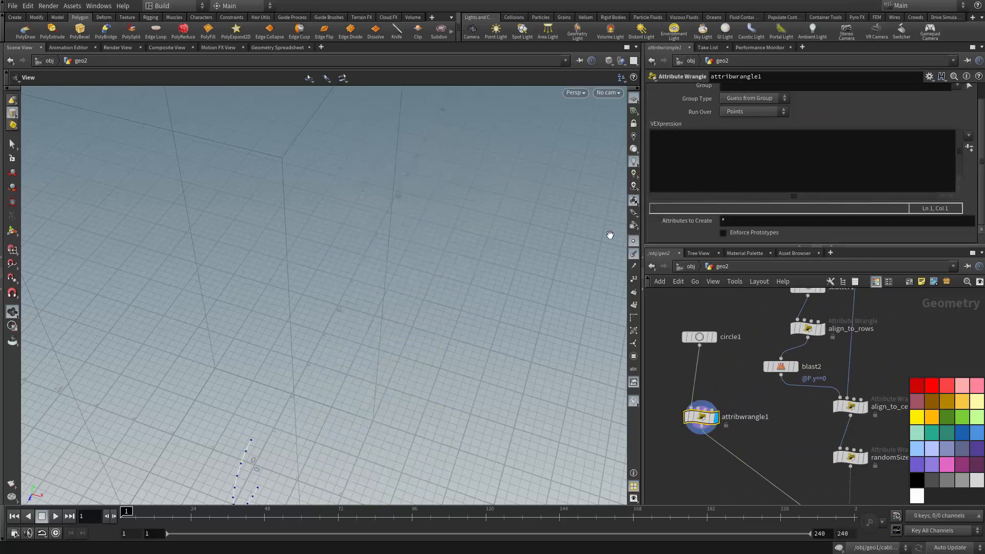
scroll(775, 367, "down", 2)
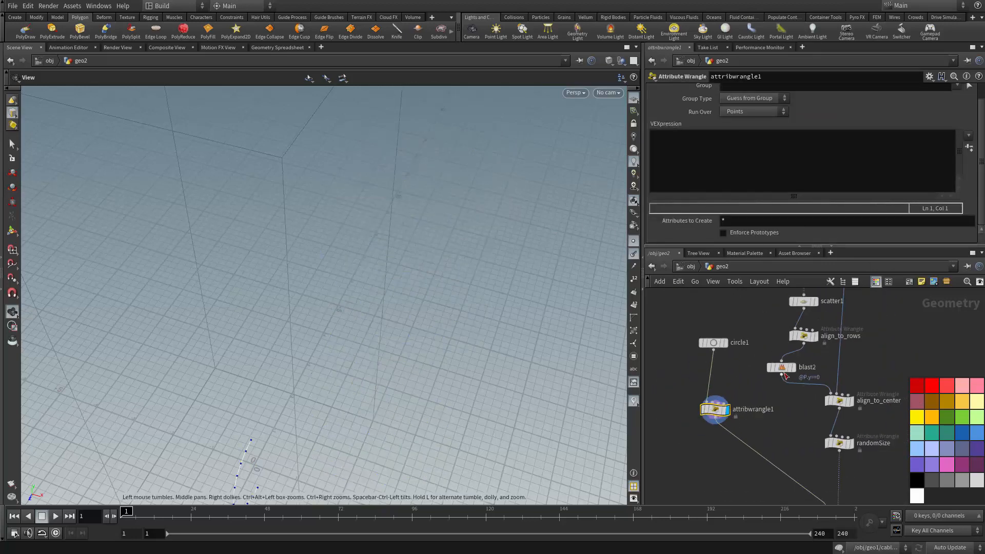
middle_click_drag(754, 335, 757, 296)
key("g")
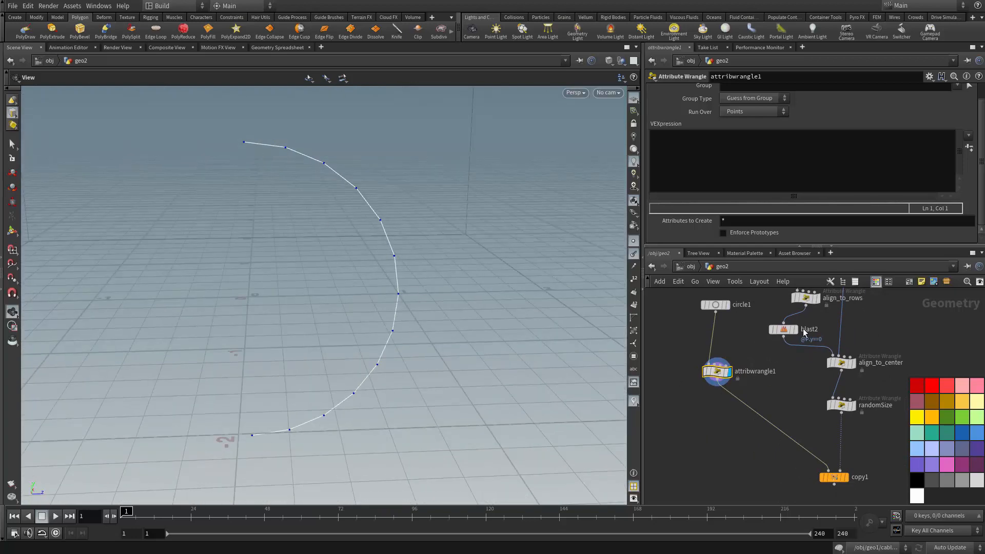
Step: Set the Divisions of circle1 to 29 for a smoother arc
scroll(724, 352, "up", 2)
left_click(703, 323)
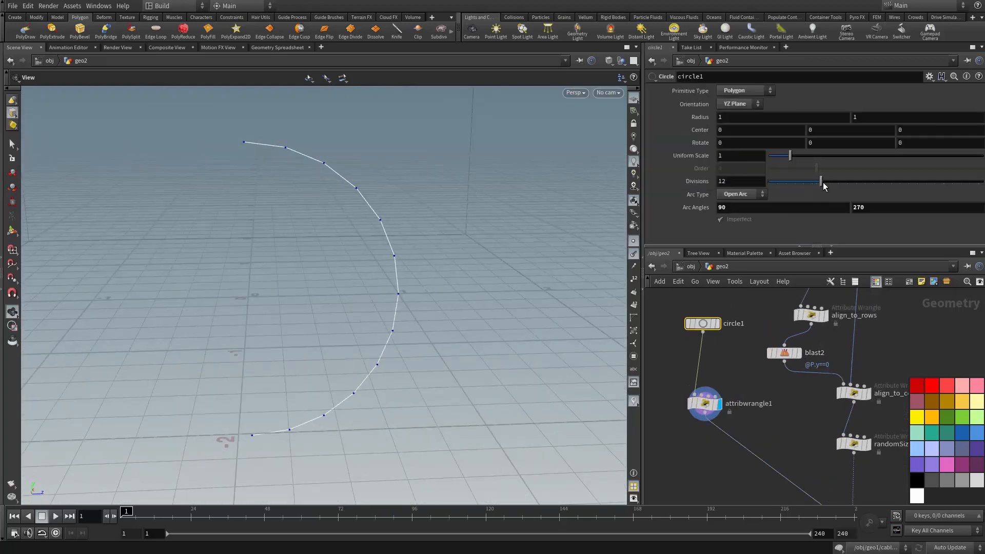
left_click_drag(823, 182, 891, 182)
middle_click_drag(711, 383, 718, 409)
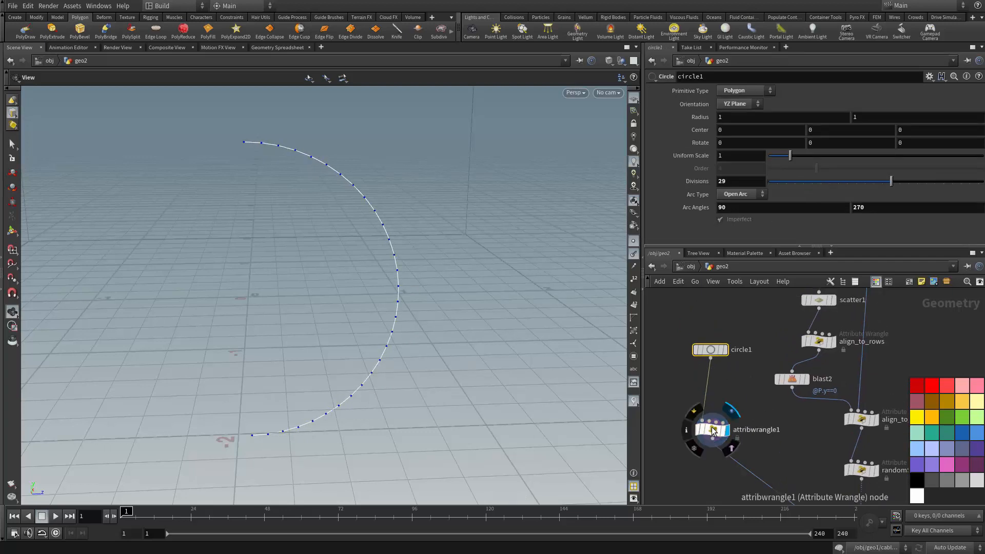
Step: Rename the wrangle below circle1 as lock_first_and_last_pt
left_click(713, 428)
double_click(755, 430)
type("t")
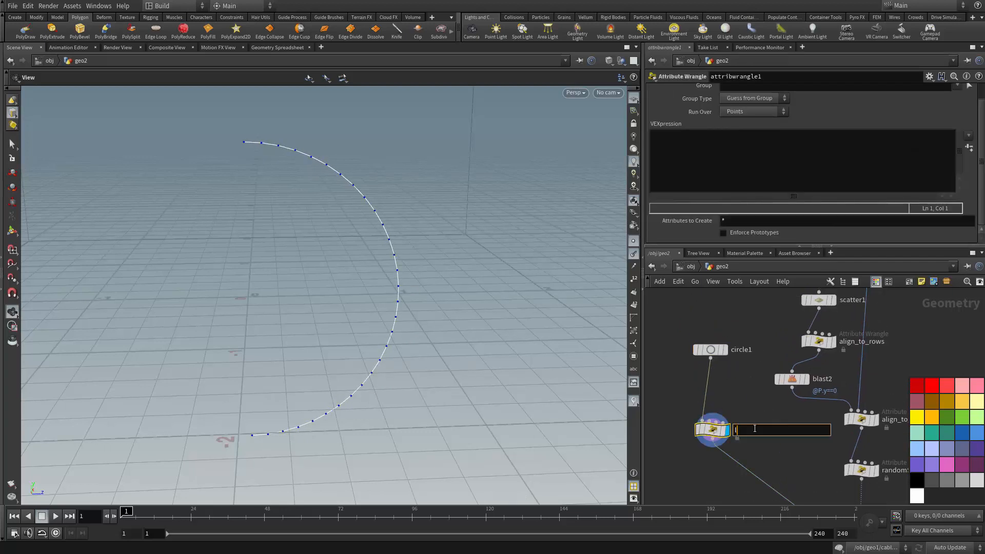
type("ock_first_and_last_pt")
key("Return")
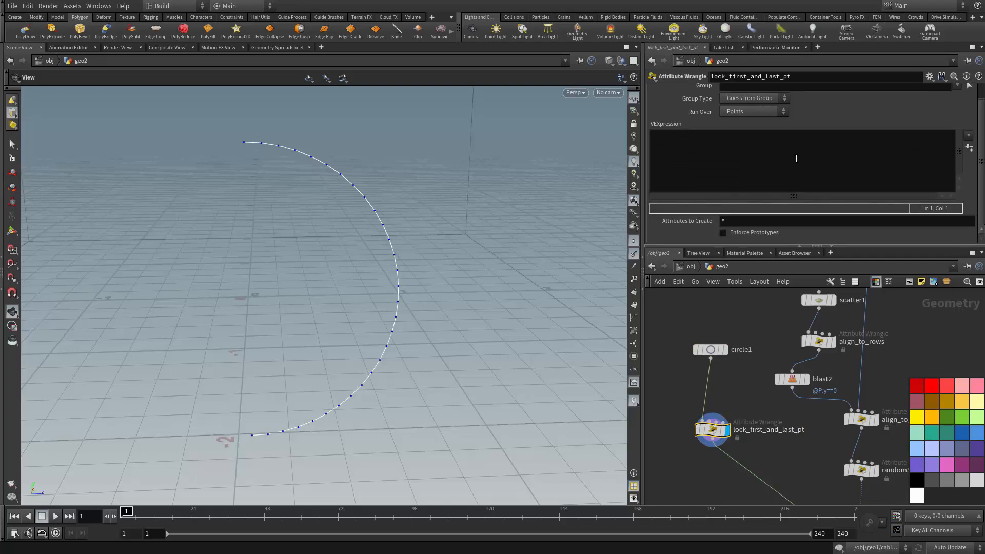
Step: Set the lock_first_and_last_pt wrangle to run over Detail (only once)
left_click(763, 112)
left_click(764, 105)
left_click(755, 111)
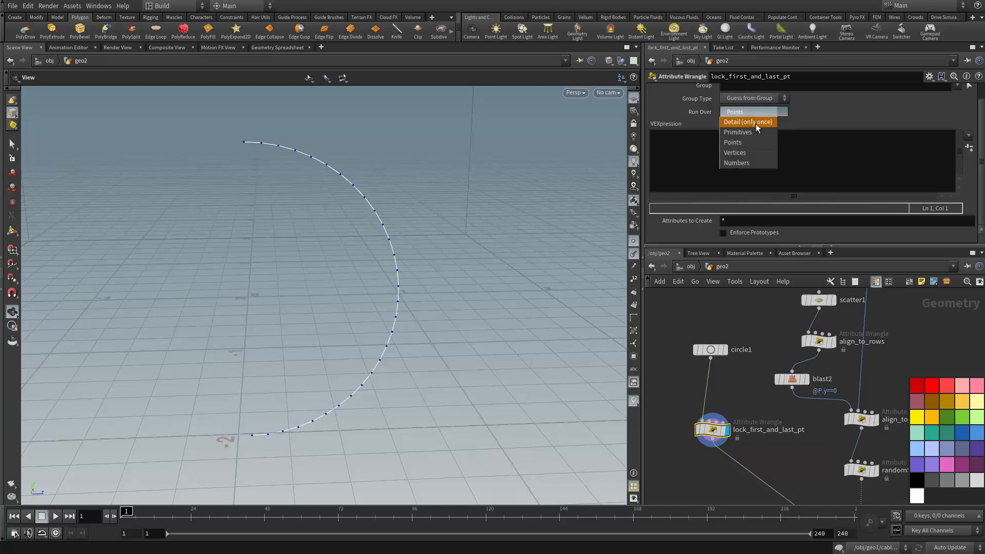
left_click(753, 123)
Step: Write the first code line int lastPt = npoints(0)-1; in the lock_first_and_last_pt wrangle
left_click(729, 148)
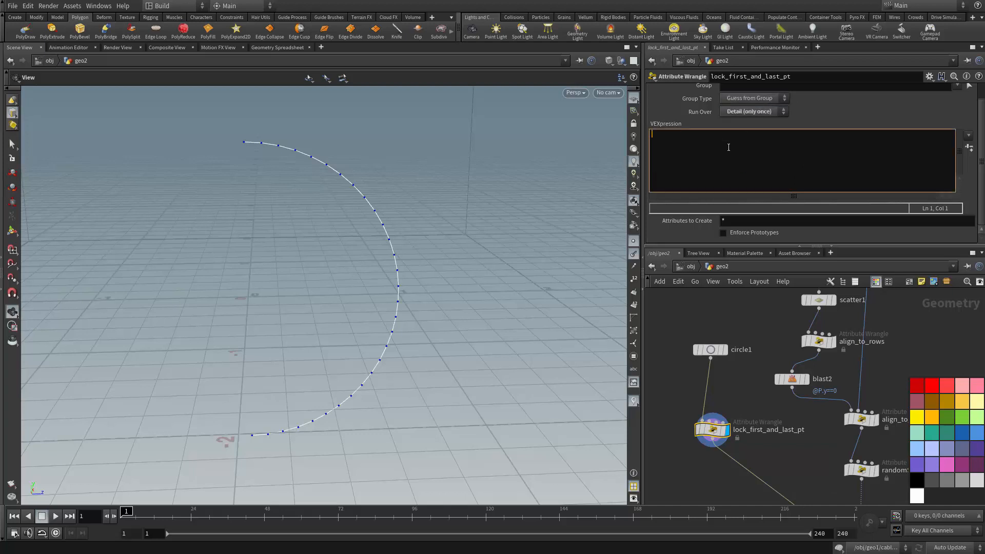
type("int lastPt = npoints")
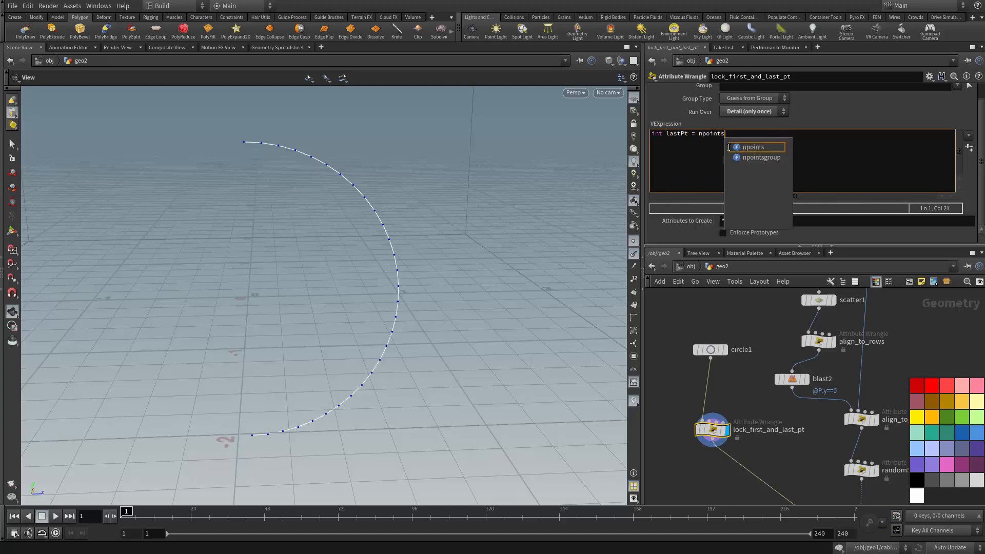
type(")_")
key("BackSpace")
type("()")
type("0)")
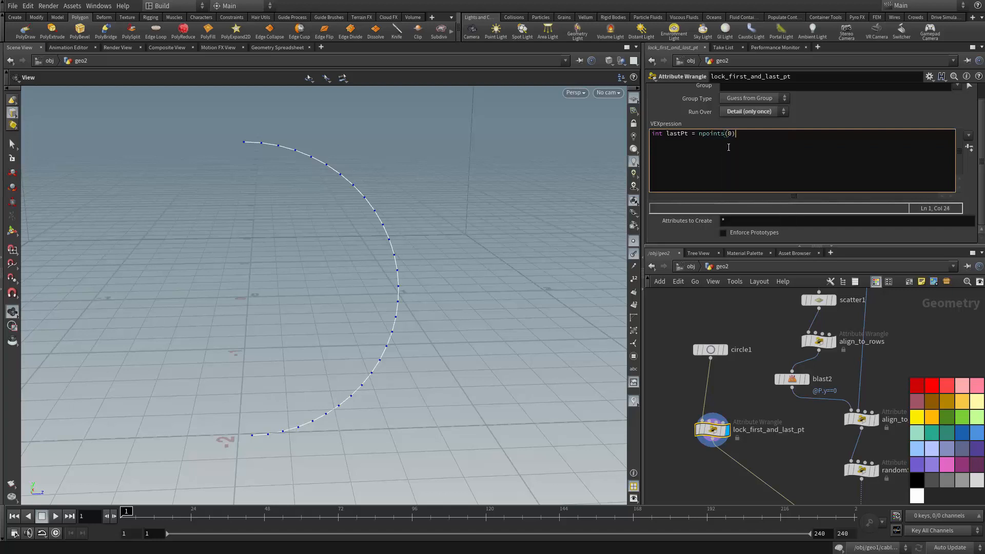
type("-1;")
key("Return")
Step: Add the loop for(int p = 0; p<npoints(0);++p) with an empty pair of braces
type("for")
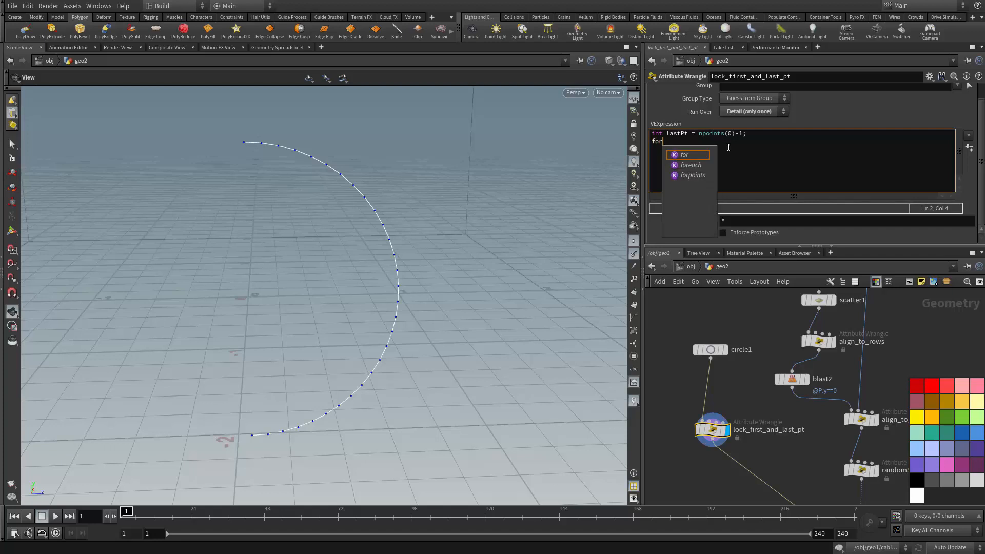
type("(int p =")
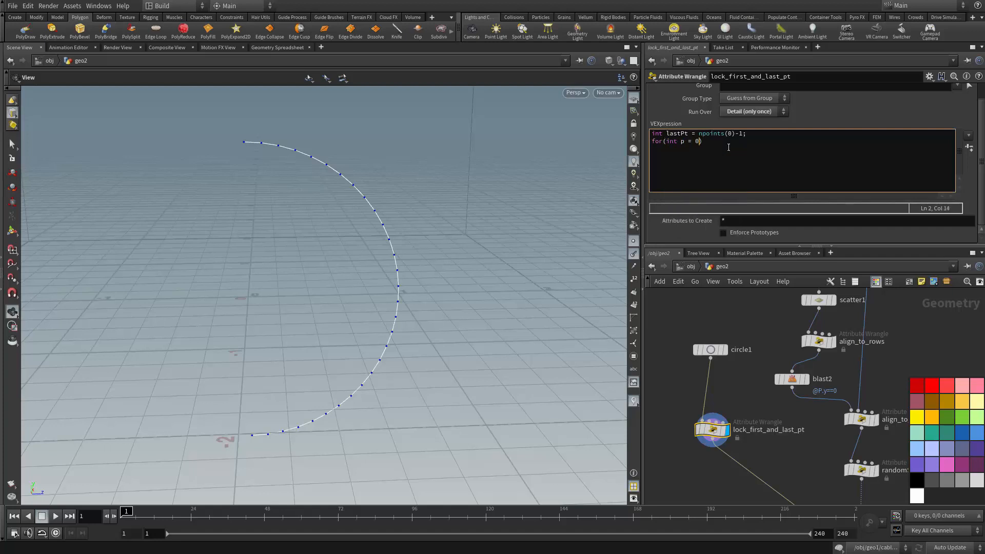
type(" 0; p")
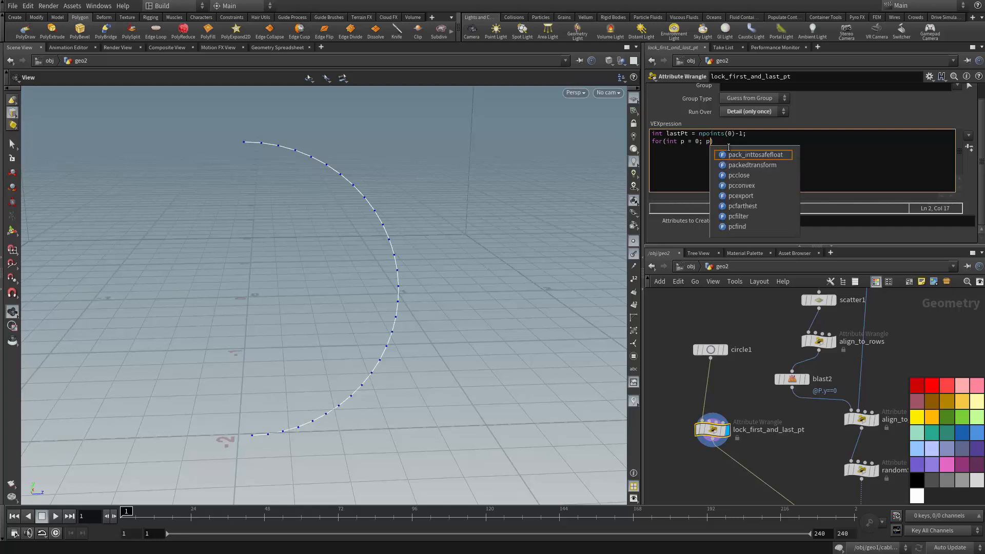
type("<")
type("npoints")
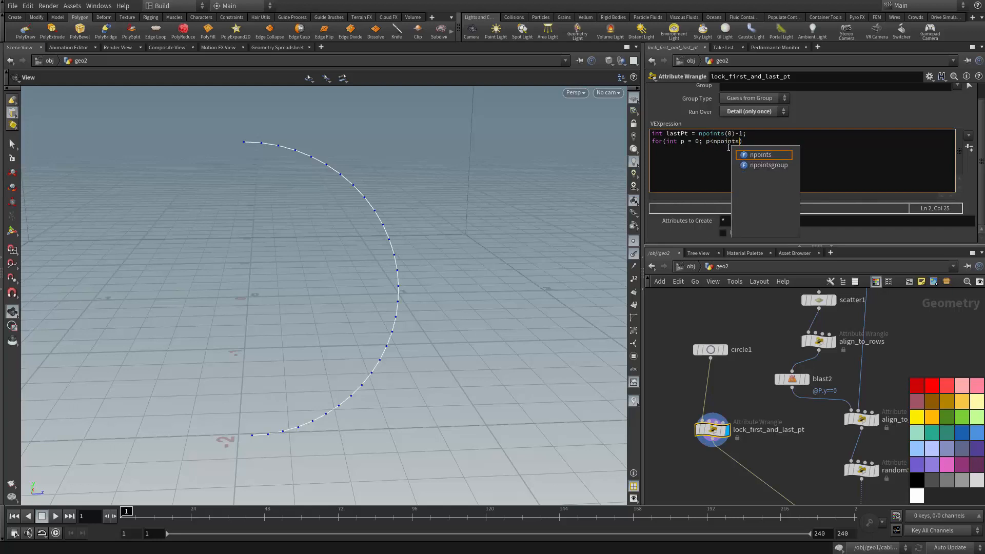
key("Return")
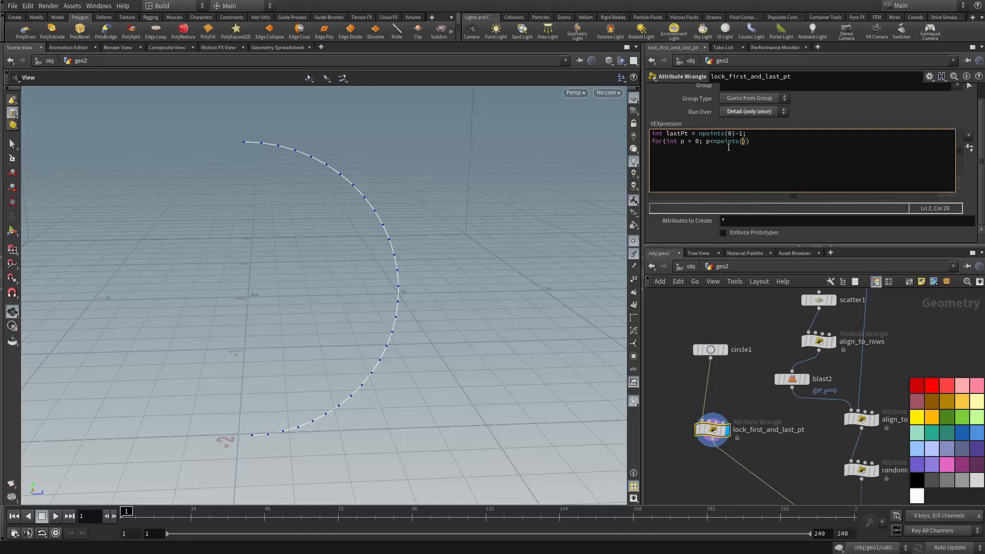
type("0);++p)")
key("Return")
type("{")
key("Return")
key("Return")
type("}")
Step: Inside the loop, add the condition if(p==0||p==lastPt) with its own braces
type("if")
type("(p==")
type("0||p==lastP")
type("t)")
key("Return")
type("{")
key("Return")
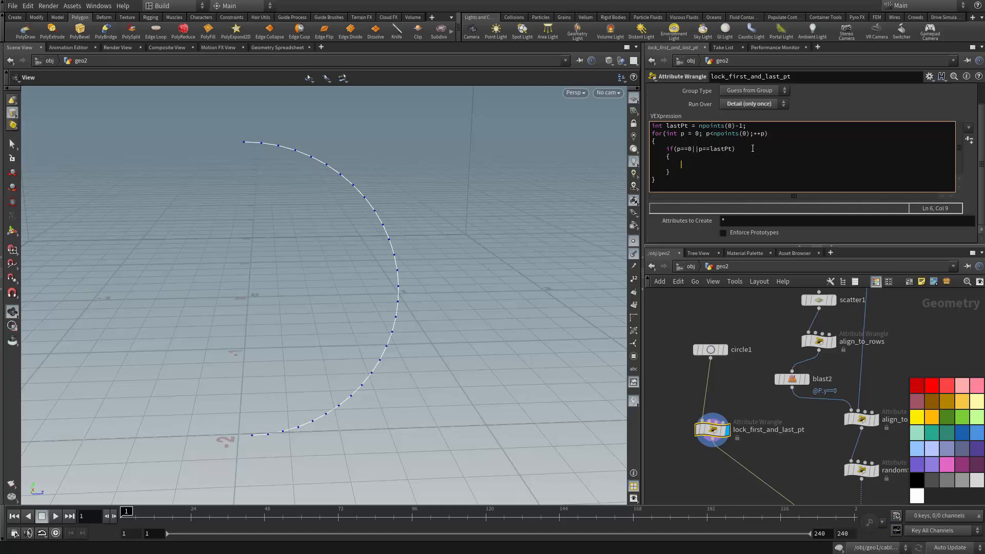
Step: Inside the condition, add setpointattrib(0,"gluetoanimation",p,1); and apply the code
type("setpo")
type("intattrib")
type("(")
type("0,\"")
type("gluetoanimat")
type("ion\",p,1")
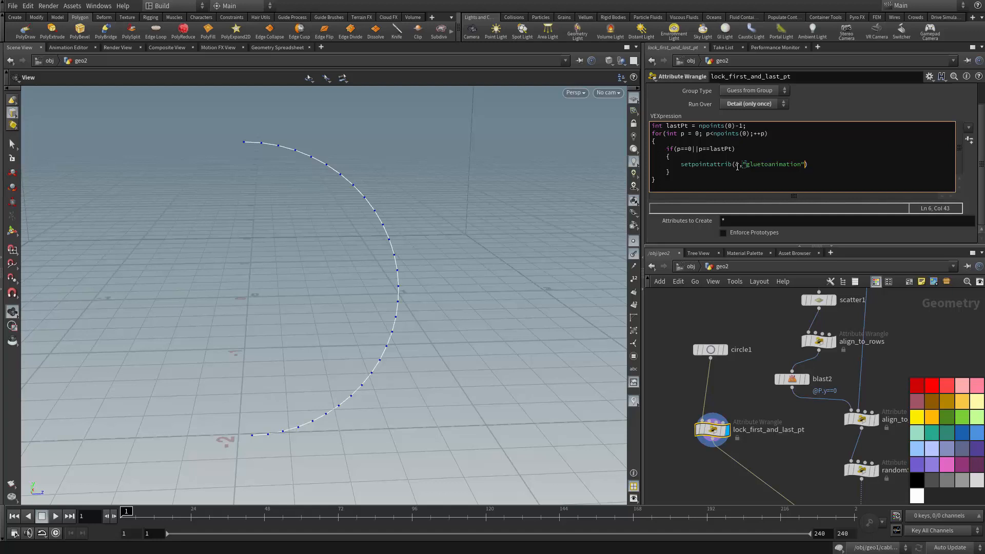
type(",p")
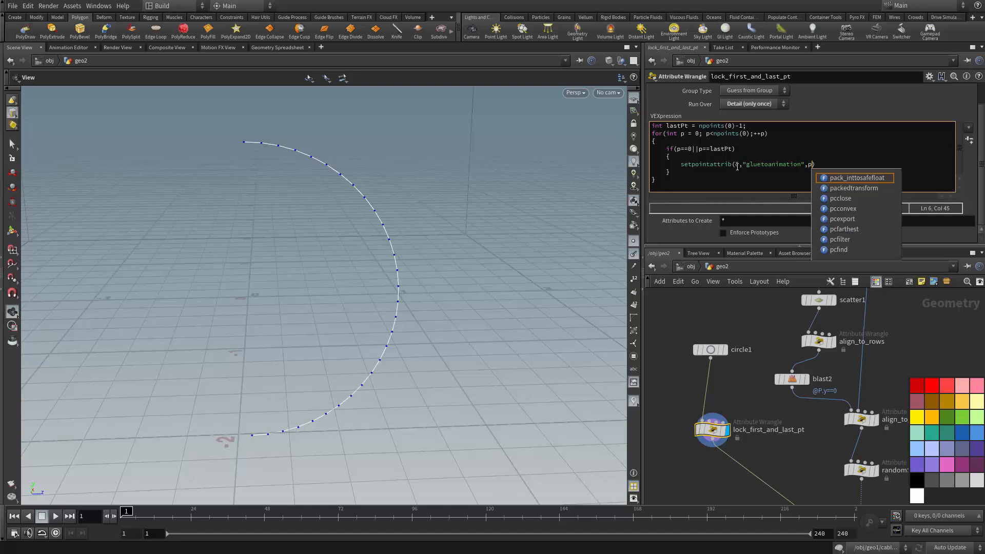
type(",")
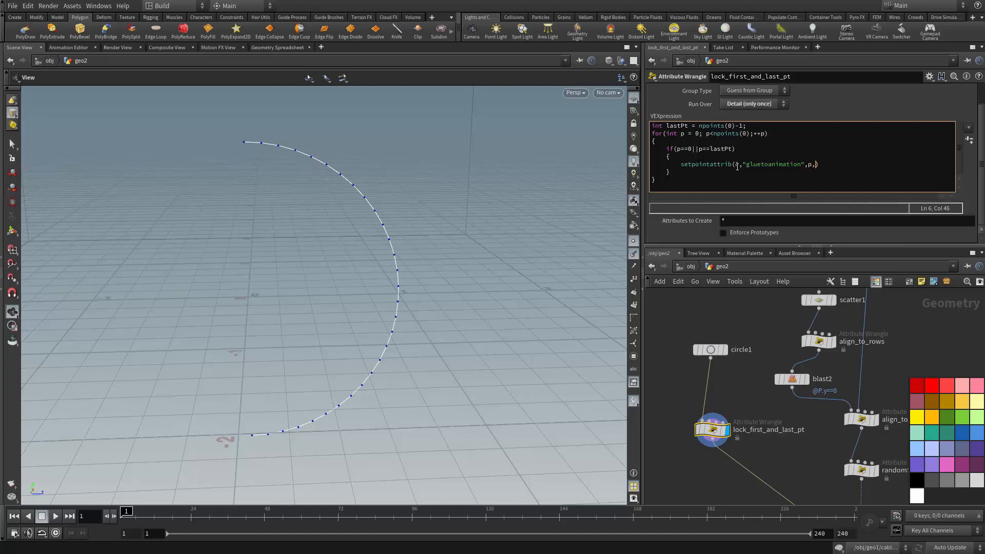
type("1);")
key("ctrl+a")
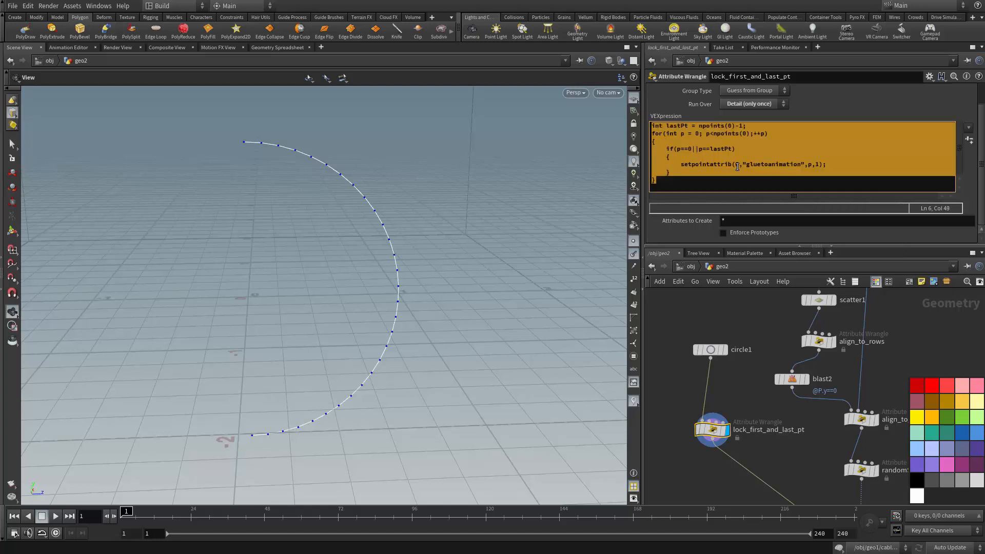
left_click(717, 176)
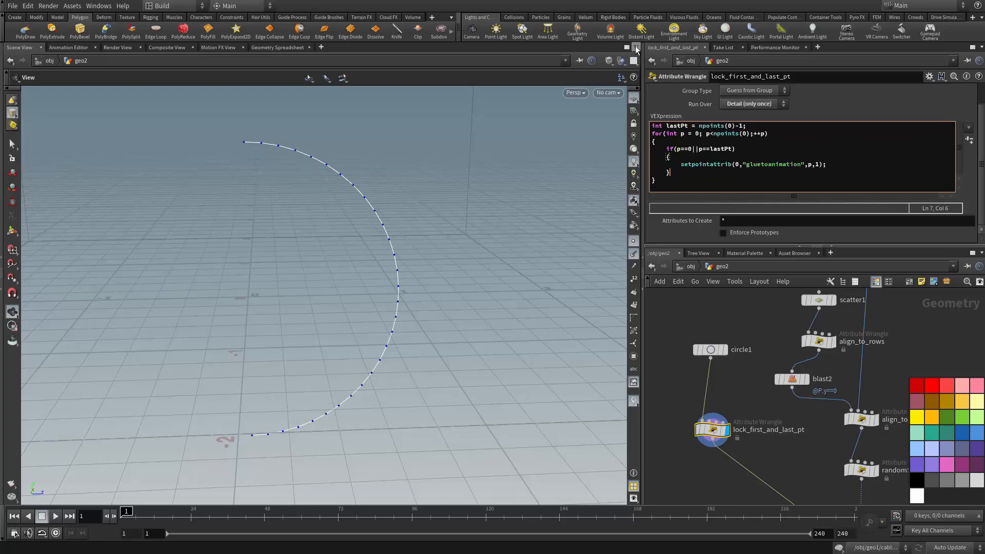
Step: Split the scene view pane top/bottom and turn the lower pane into a Geometry Spreadsheet
left_click(635, 47)
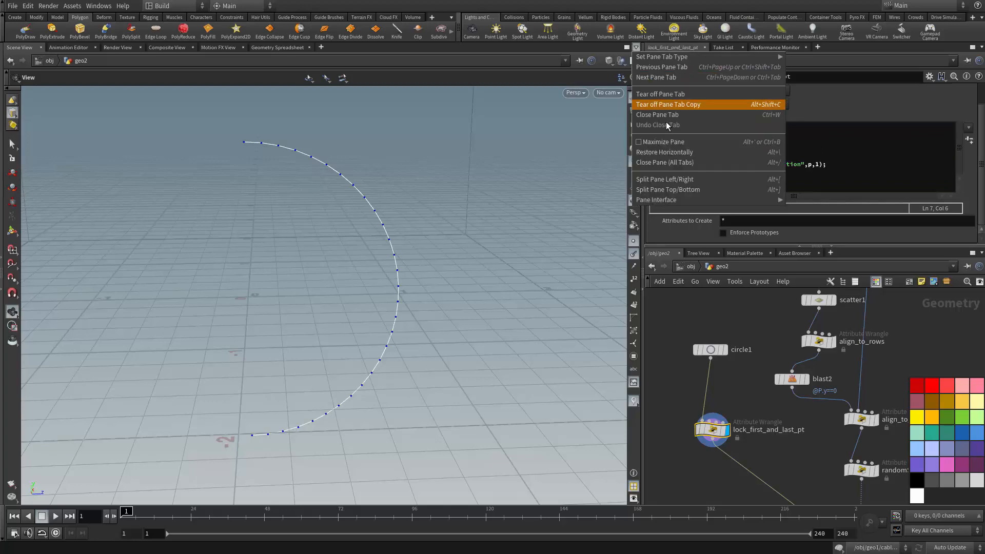
left_click(668, 189)
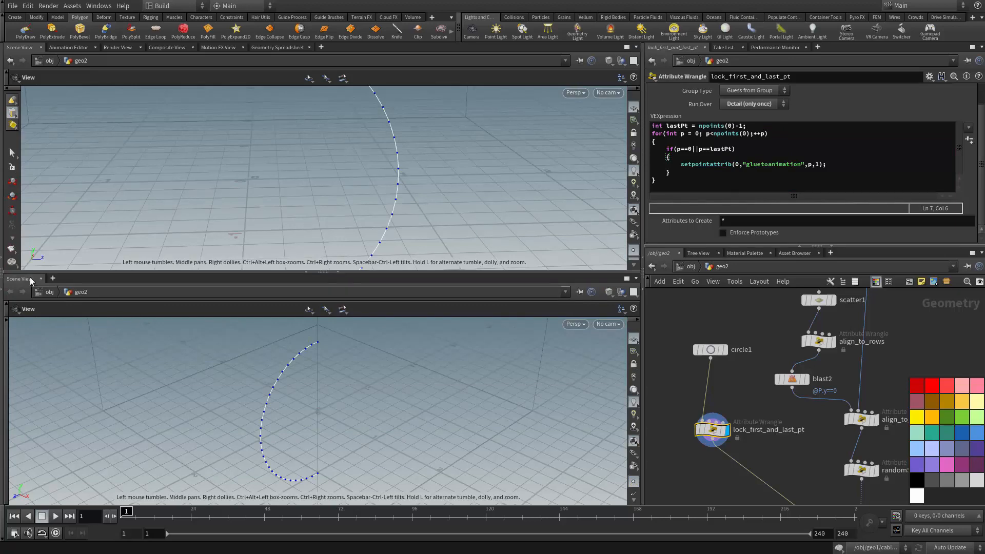
right_click(29, 279)
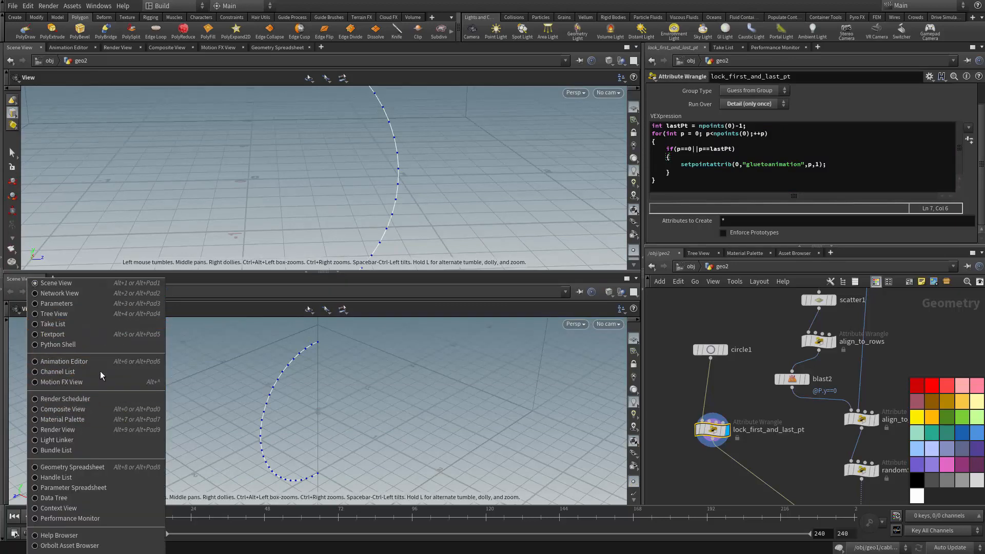
left_click(110, 467)
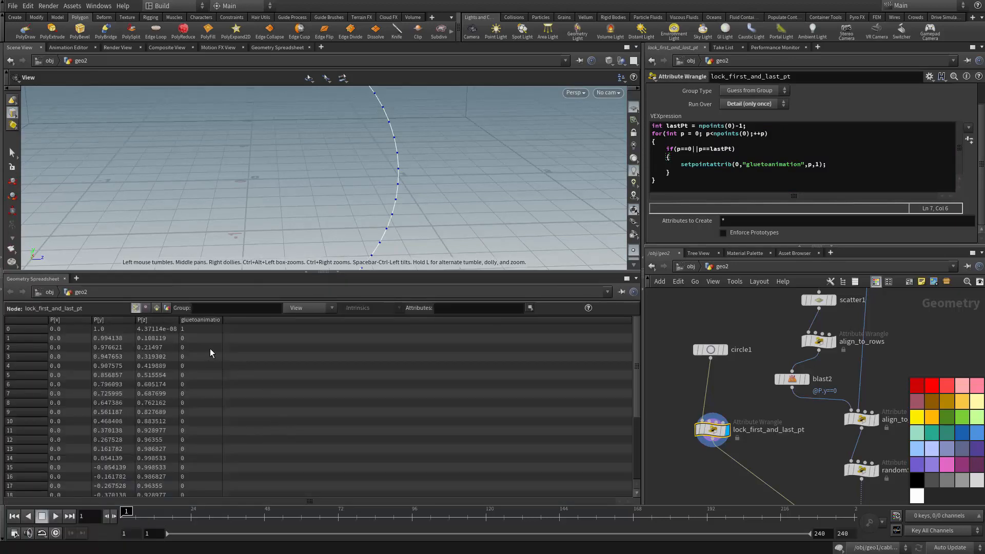
Step: Sort the spreadsheet by gluetoanimation and show point numbers in the viewport to check the arc's end points
left_click(197, 321)
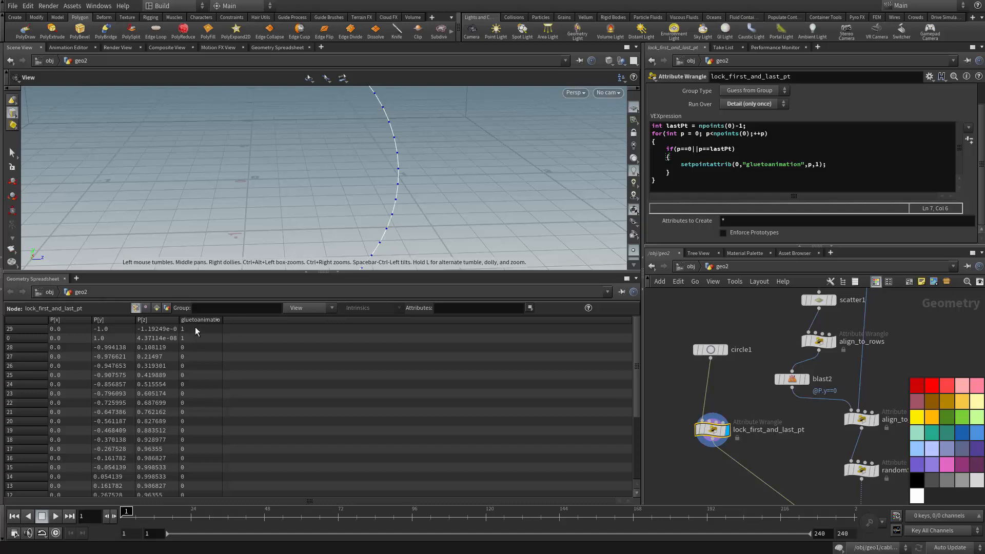
left_click_drag(347, 173, 280, 168)
scroll(637, 234, "down", 2)
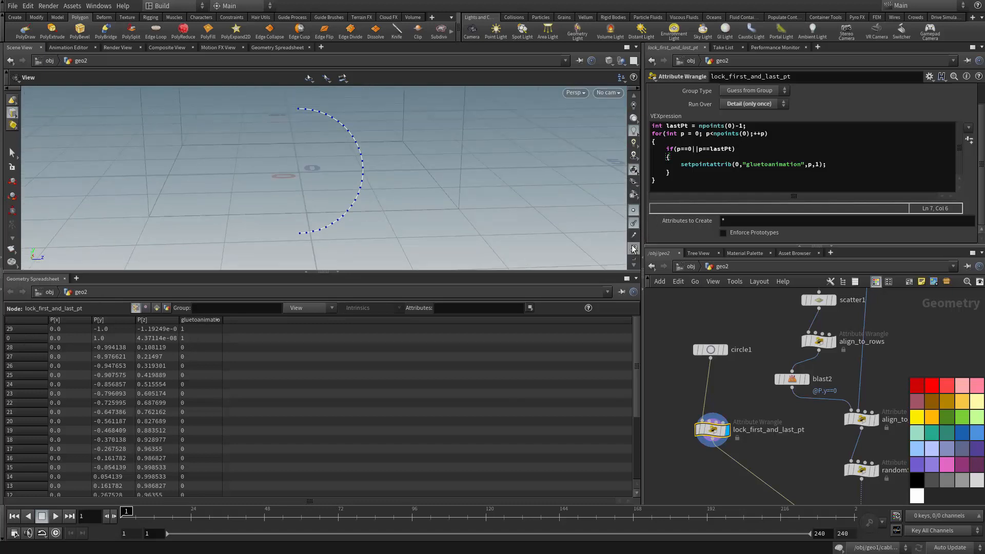
left_click(634, 221)
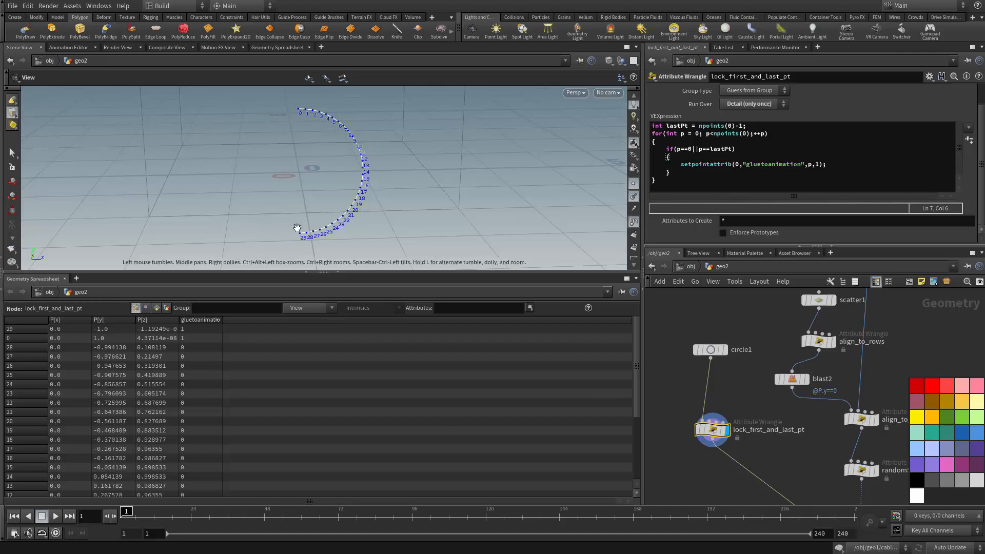
Step: Hide the point markers and point numbers in the viewport
left_click(633, 183)
left_click_drag(436, 180, 580, 205)
left_click(632, 225)
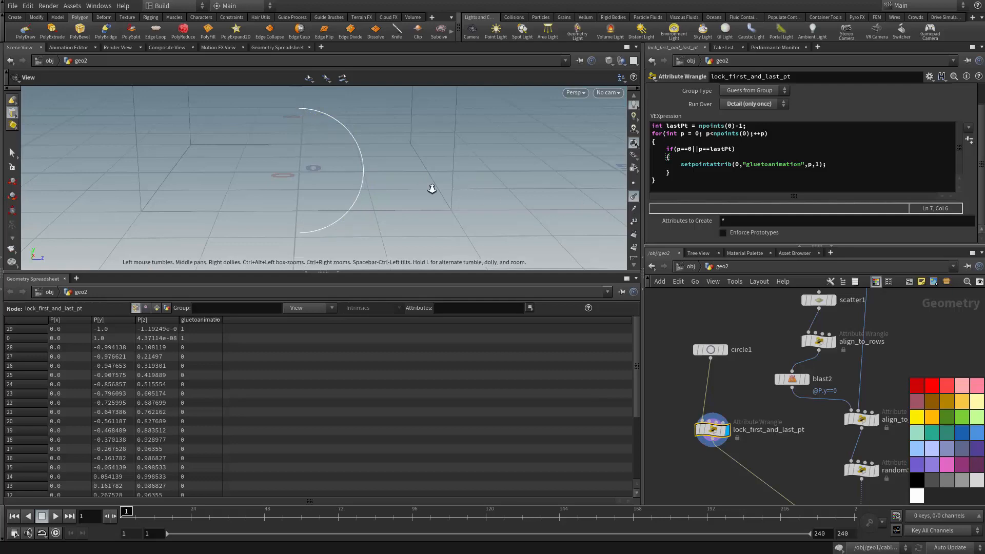
left_click_drag(433, 189, 313, 159, "alt")
scroll(790, 437, "down", 3)
middle_click_drag(790, 438, 775, 362)
scroll(678, 310, "down", 1)
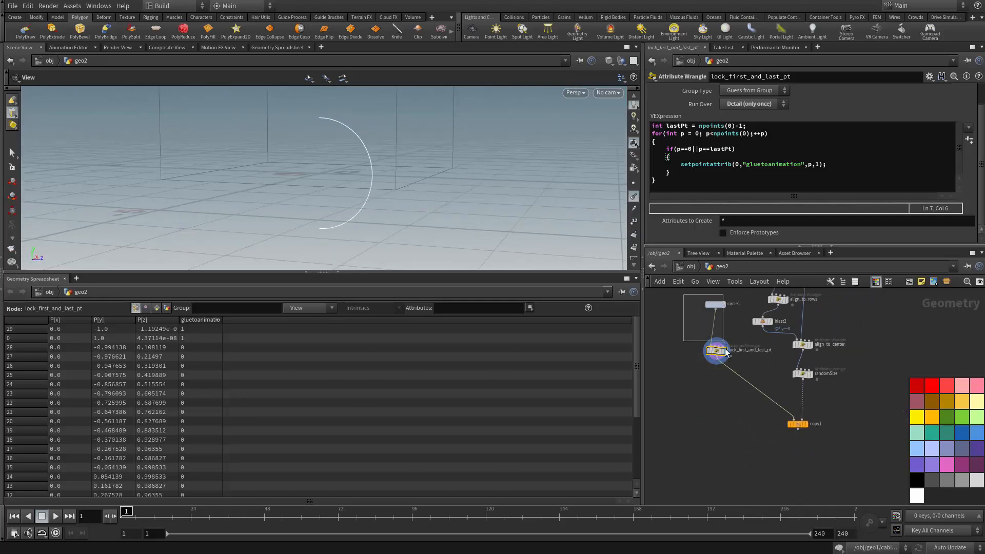
Step: Move lock_first_and_last_pt further below circle1 and display the copy1 node's result in the viewport
left_click(716, 305)
left_click_drag(717, 351, 719, 392)
left_click(807, 425)
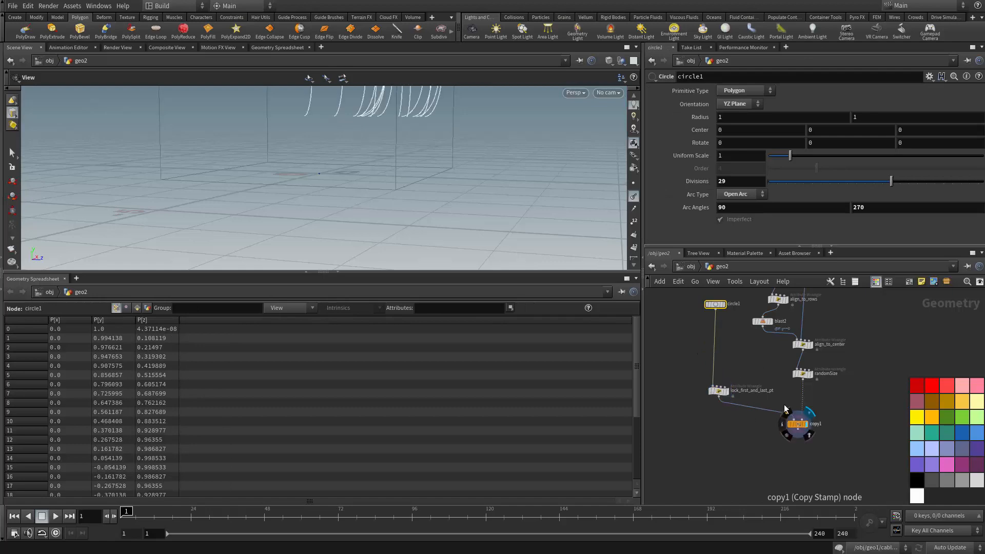
left_click_drag(513, 216, 359, 179, "alt")
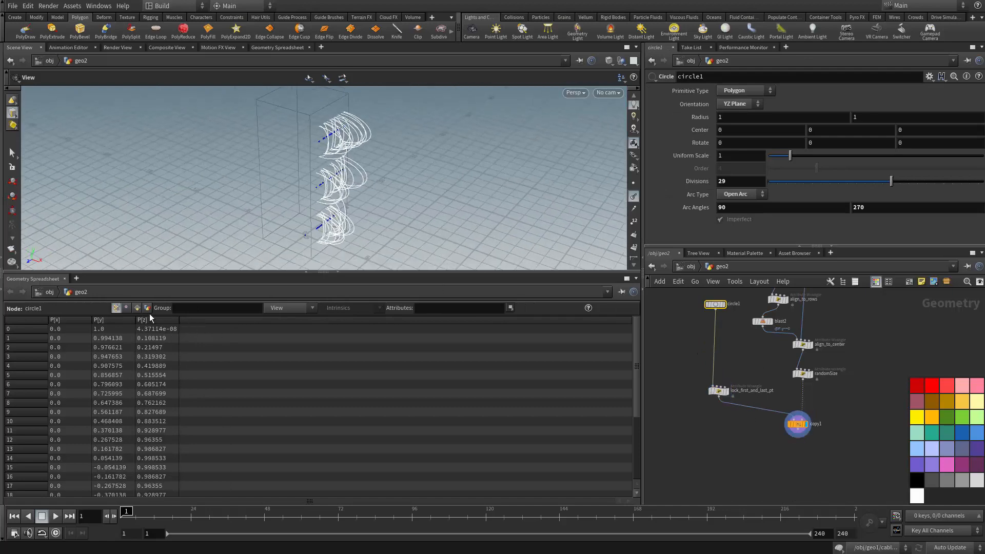
scroll(813, 395, "up", 2)
Step: Sort copy1's points by gluetoanimation in the spreadsheet and check the locked points across all copied arcs
left_click(792, 437)
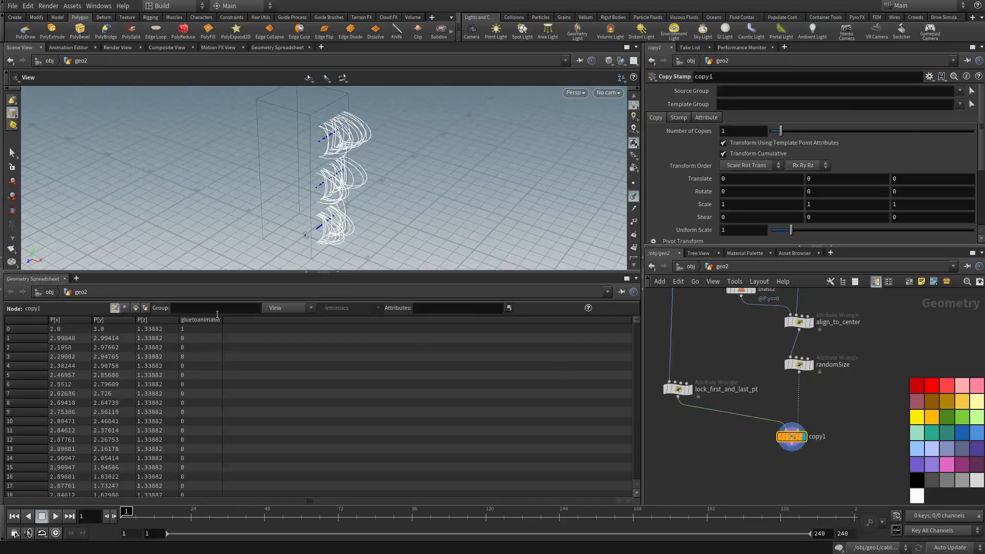
left_click(203, 321)
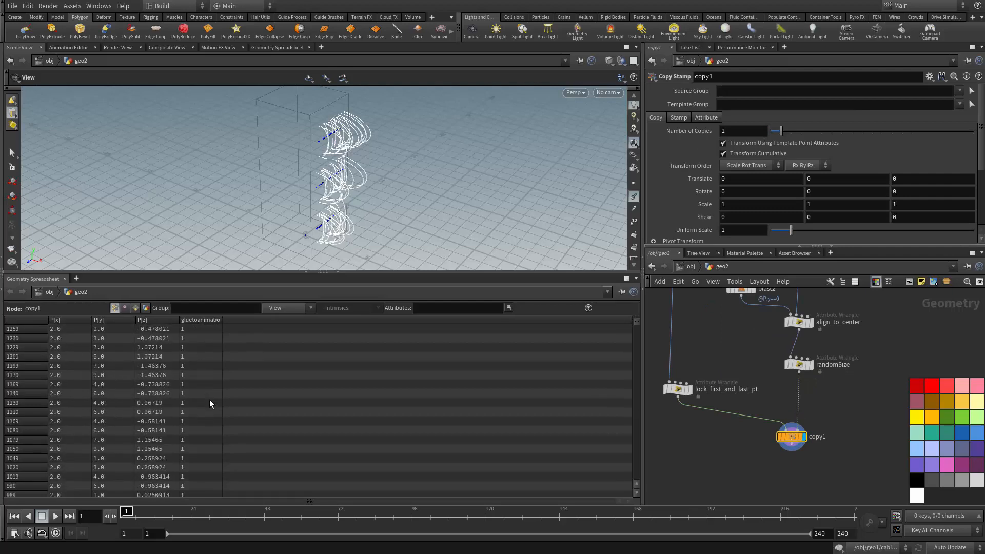
scroll(202, 419, "down", 3)
left_click_drag(308, 227, 405, 210, "alt")
scroll(748, 427, "up", 3)
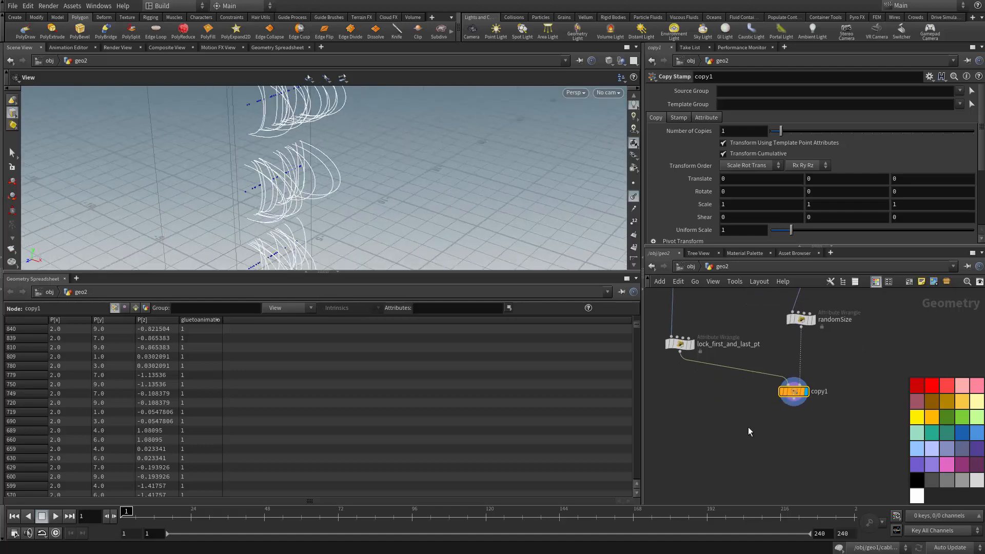
Step: Add a Null node below copy1, connect it to copy1's output and display it
key("Tab")
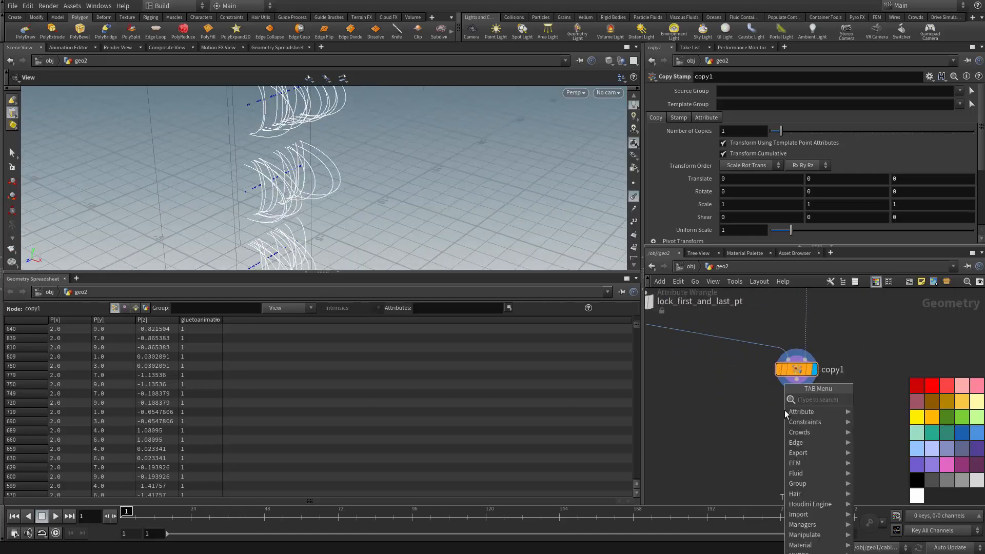
type("nu")
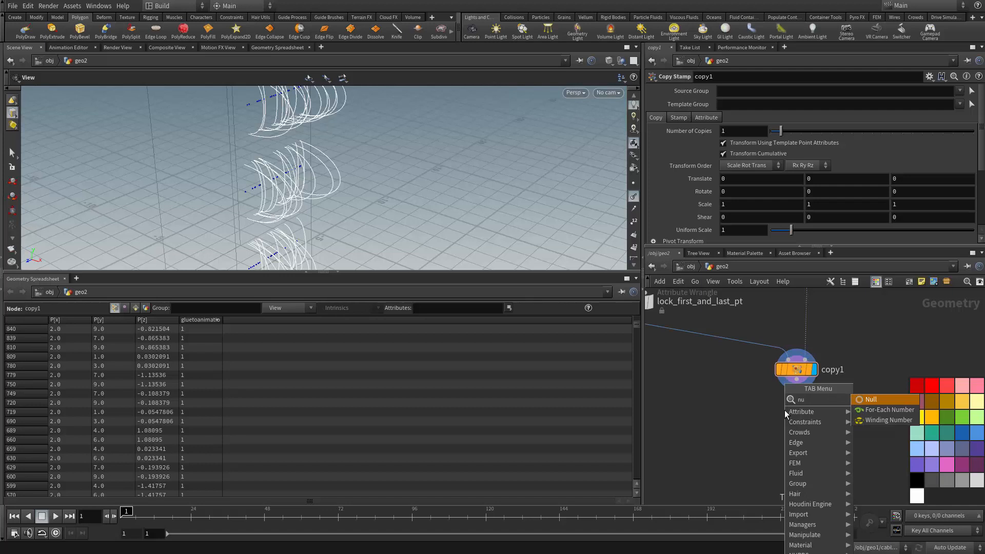
key("Return")
left_click(785, 411)
scroll(802, 417, "up", 2)
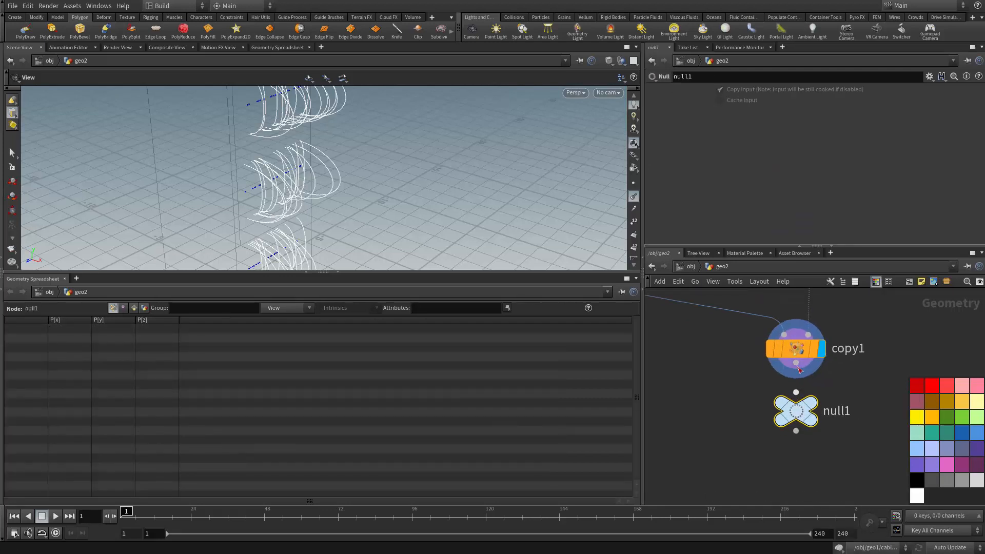
left_click(815, 413)
Step: Rename the null below copy1 to CableForSim
double_click(841, 414)
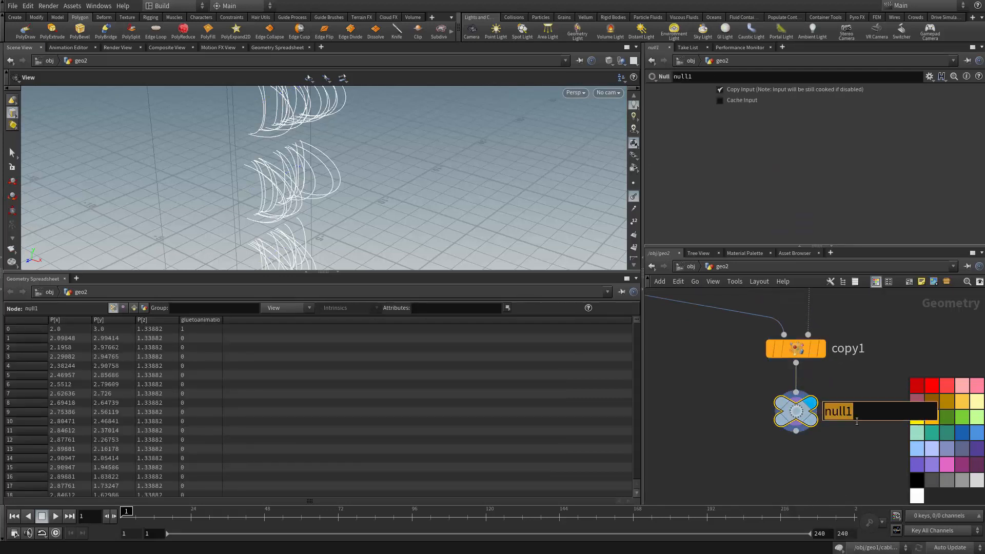
type("CableFor")
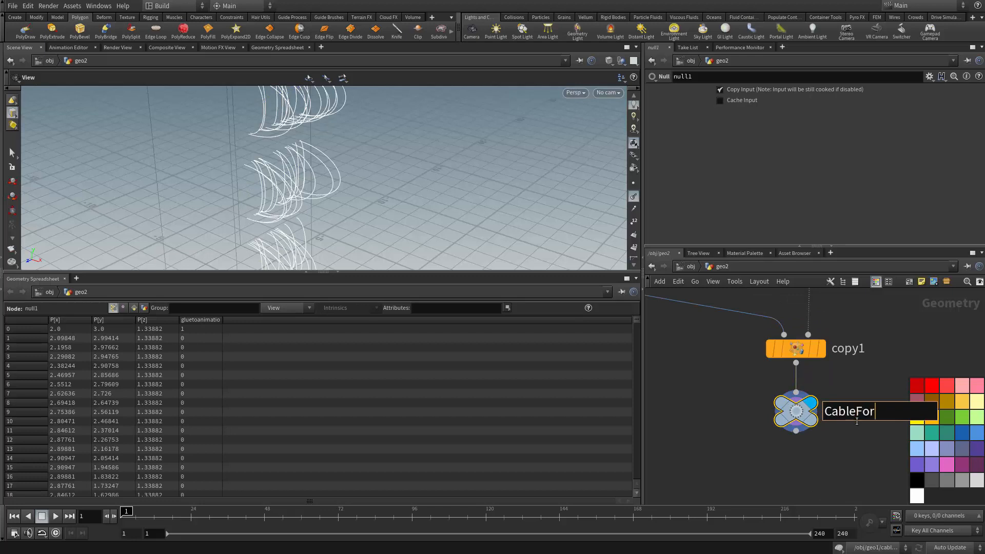
type("Sim")
key("Return")
Step: Add a DOP Network node below CableForSim
scroll(816, 436, "down", 2)
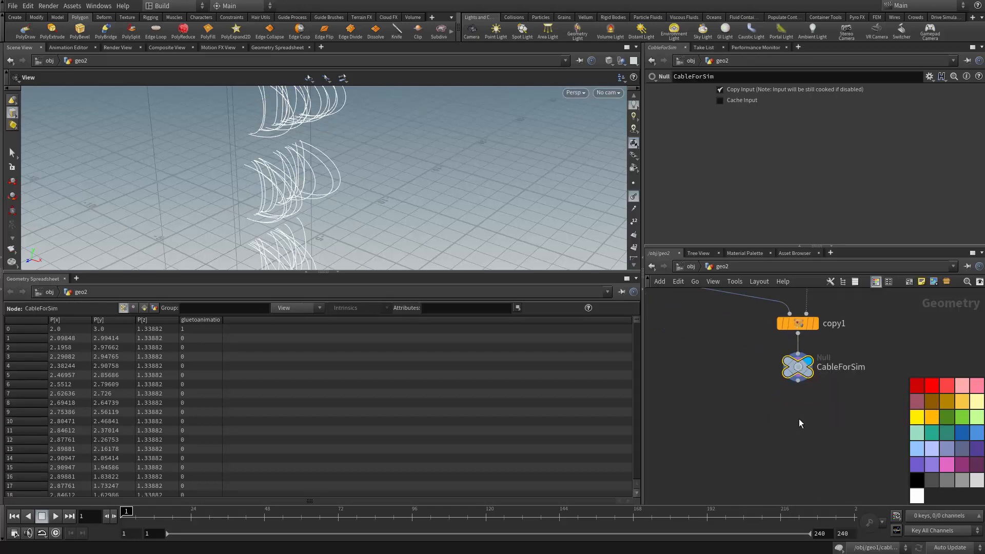
key("Tab")
type("do")
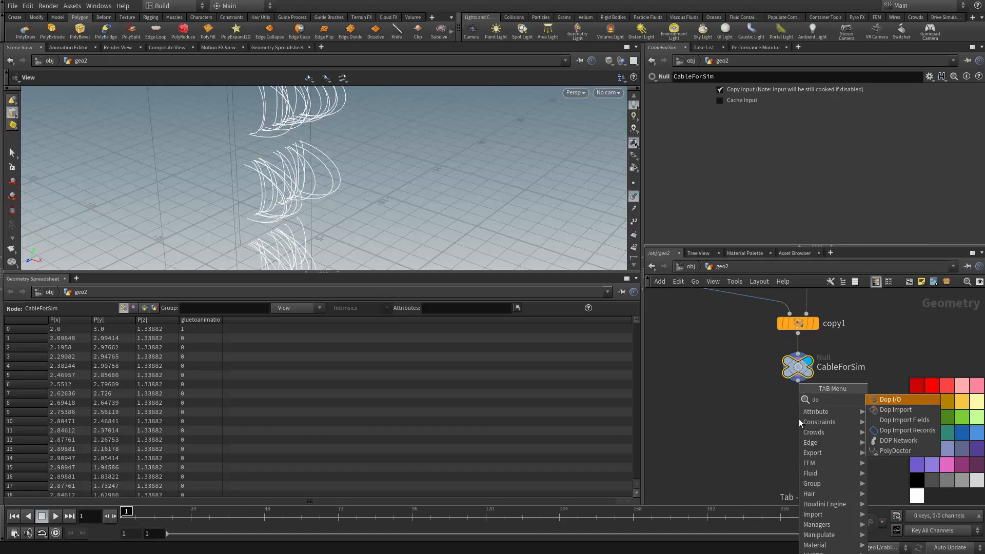
key("Down")
key("Down")
key("Down")
key("Down")
key("Return")
left_click(799, 419)
scroll(841, 419, "up", 1)
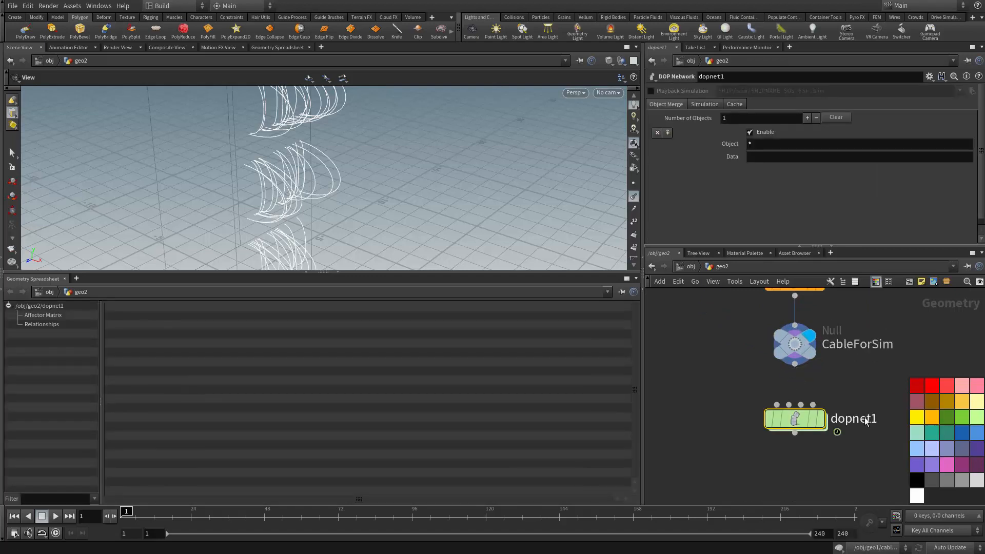
Step: Rename the DOP network to CableSimDop and go inside it
double_click(865, 419)
type("Sim")
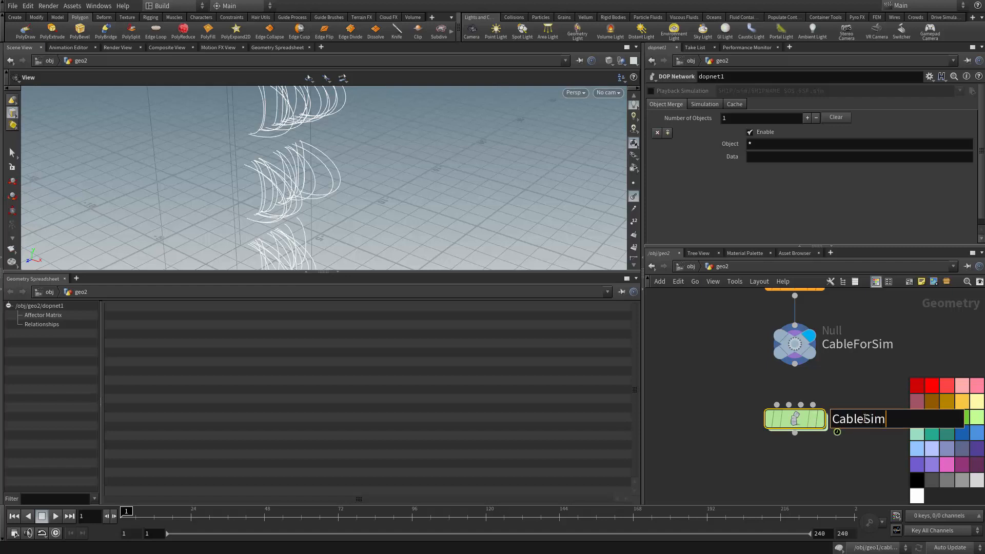
key("Return")
key("Return")
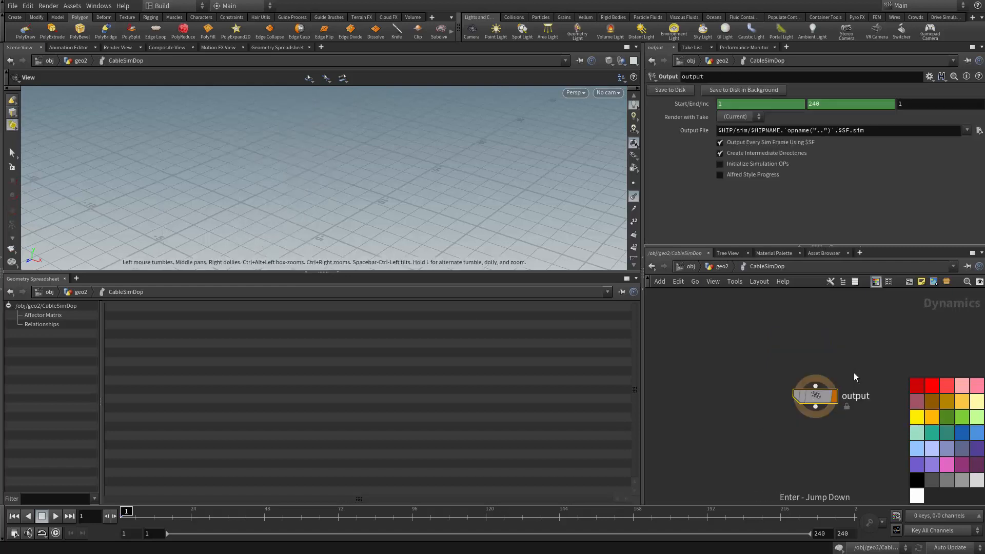
Step: Add a Wire Object node above the output node in the CableSimDop network
key("Tab")
type("w")
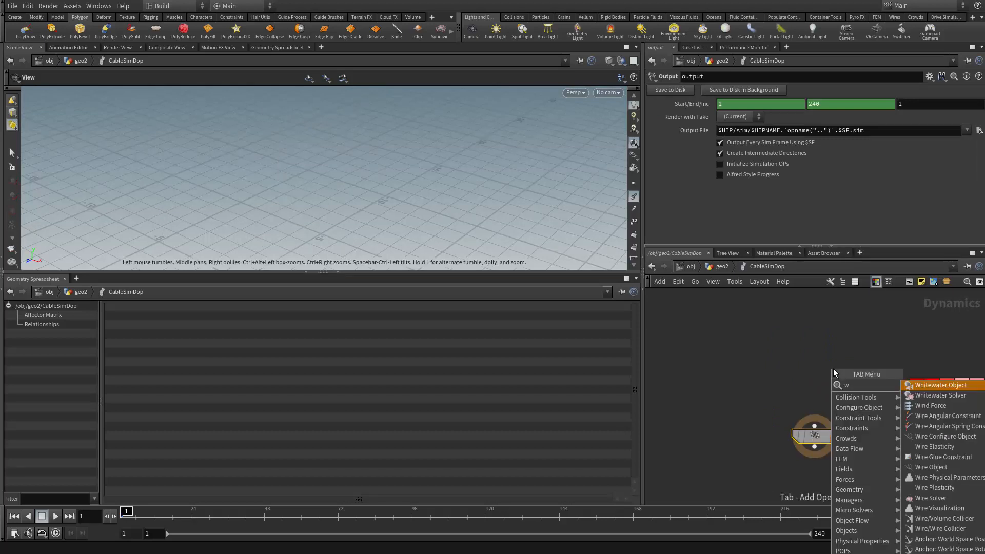
type("ireob")
key("Return")
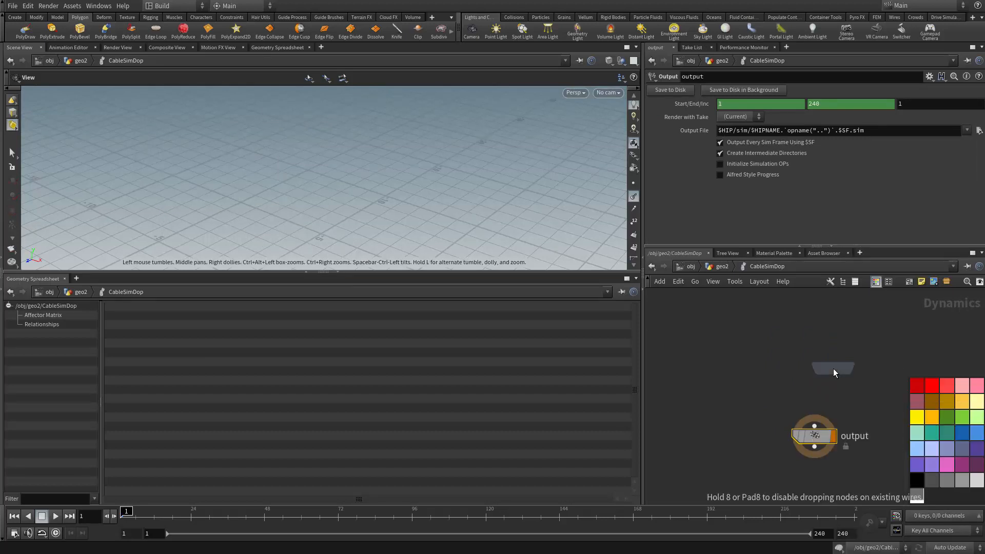
left_click(834, 368)
Step: Set the wire object's SOP Path to the CableForSim null, exported as the relative path ../../CableForSim
double_click(826, 368)
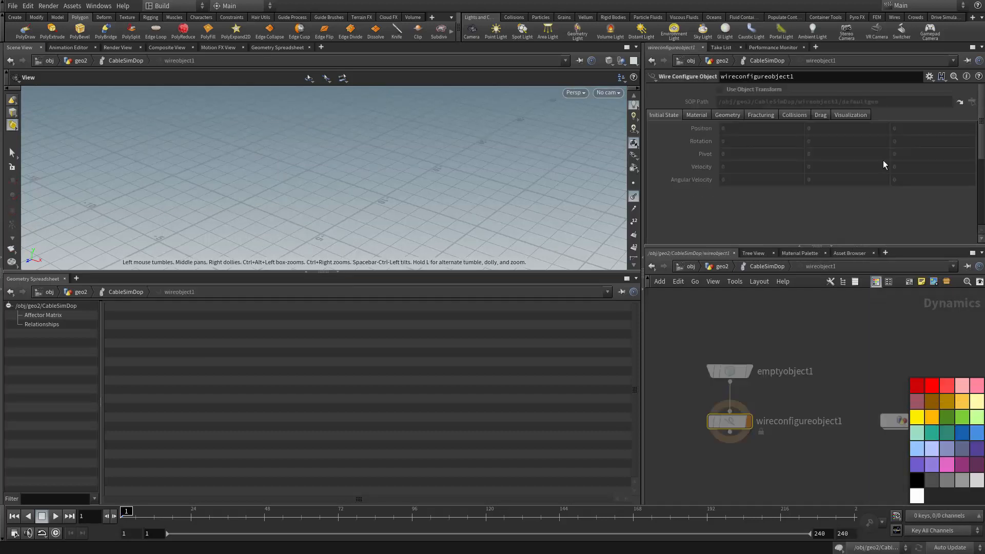
left_click(757, 266)
left_click(971, 134)
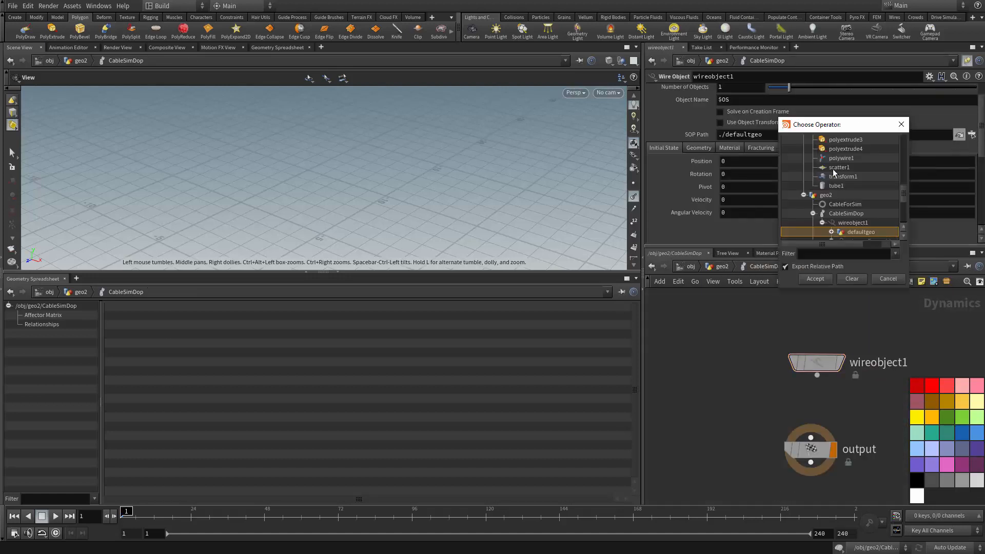
left_click(837, 221)
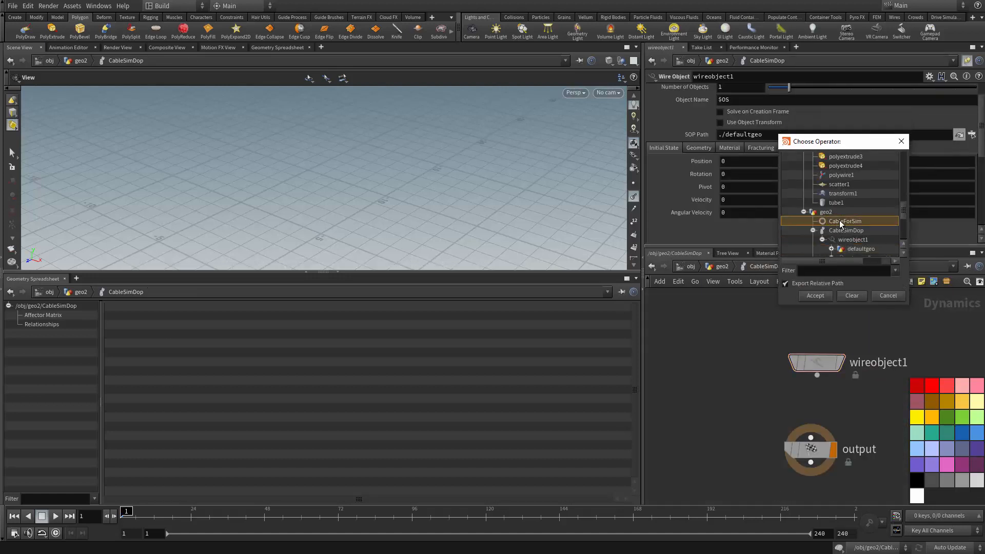
left_click(815, 296)
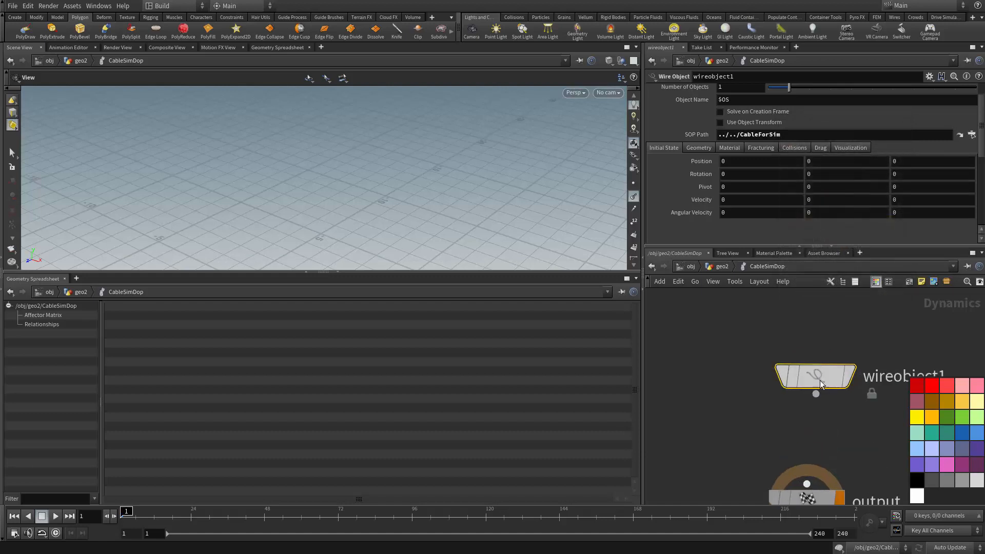
Step: Add a Wire Solver below wireobject1 and feed the wire object into it
scroll(808, 420, "up", 2)
key("Tab")
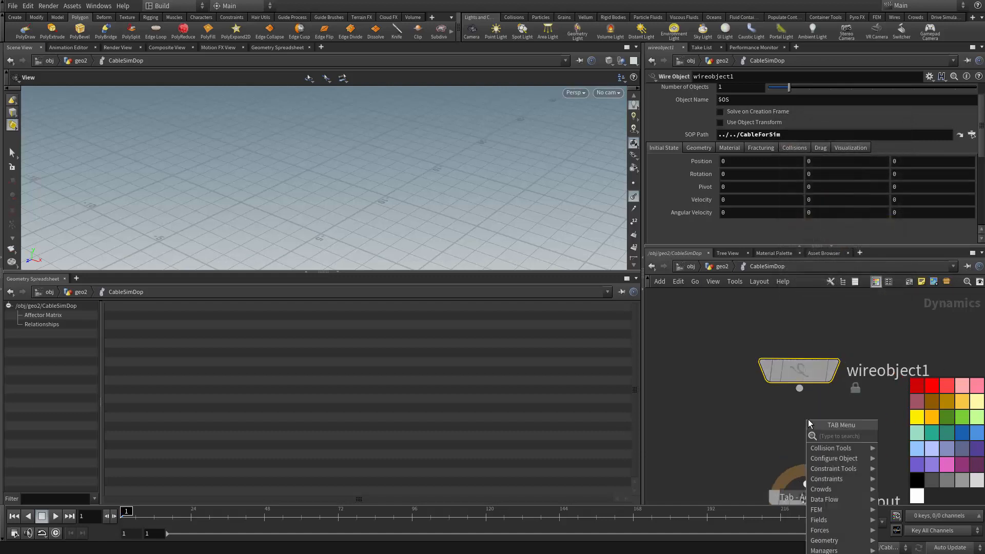
type("wire s")
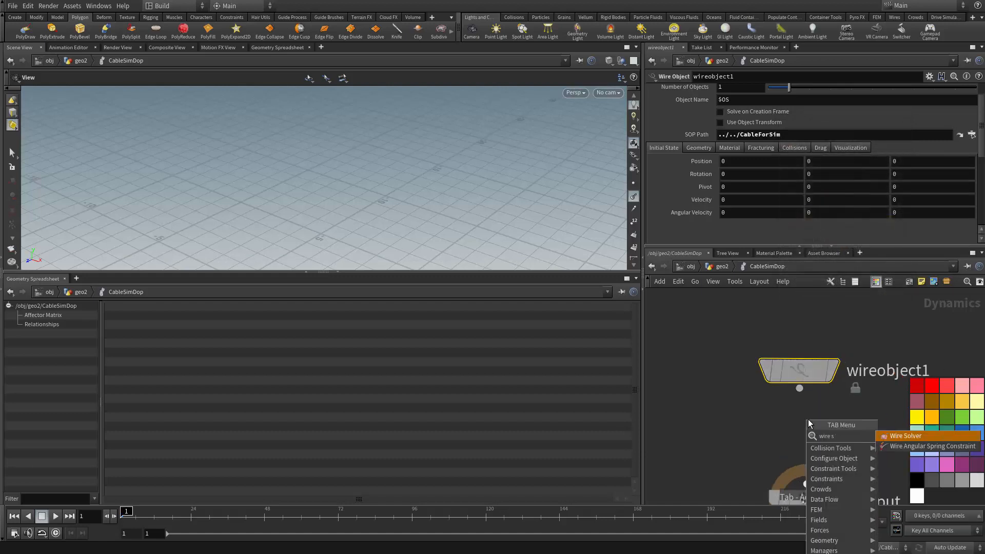
key("Return")
left_click(812, 418)
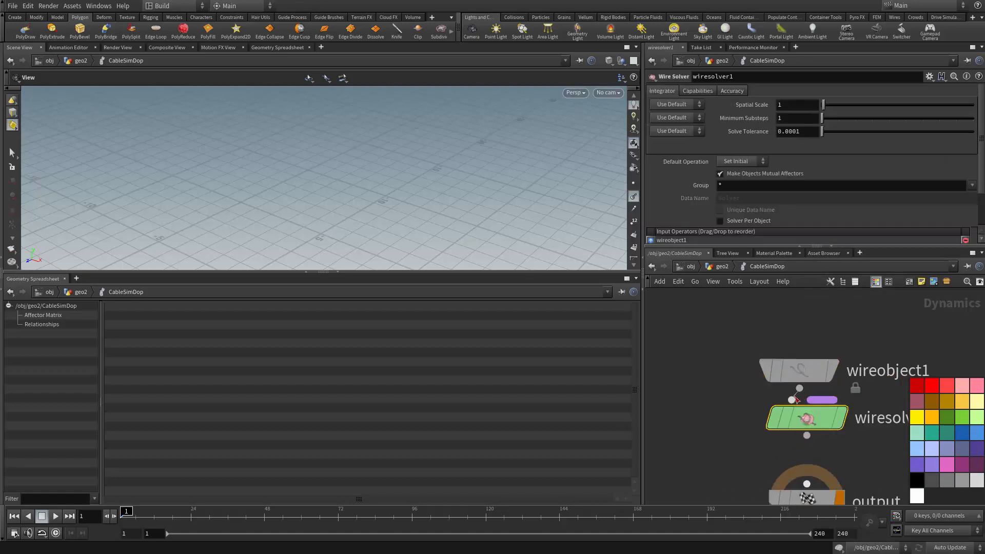
Step: Add a Gravity Force between the wire solver and the output node, connecting the chain through to the output
key("Tab")
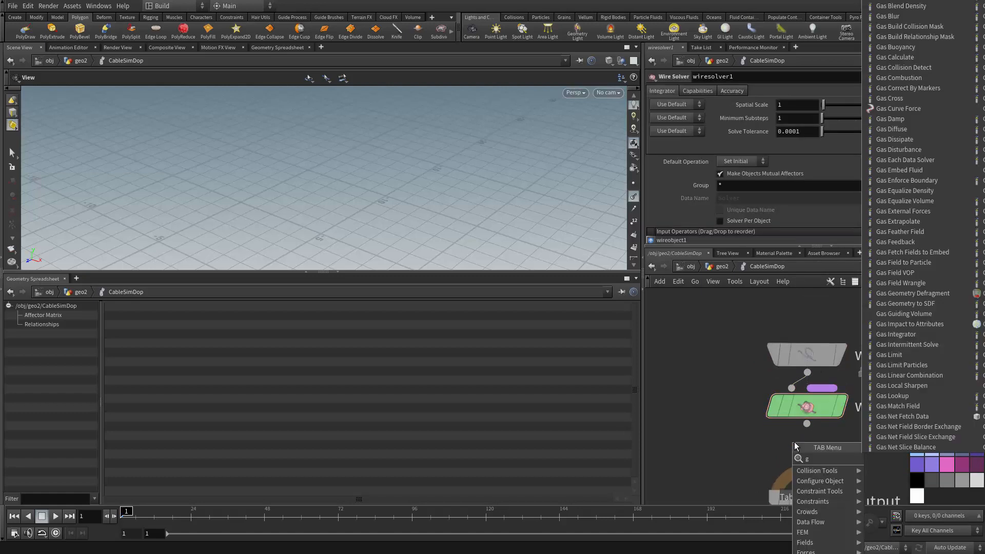
mouse_move(841, 451)
left_click(888, 453)
left_click(796, 446)
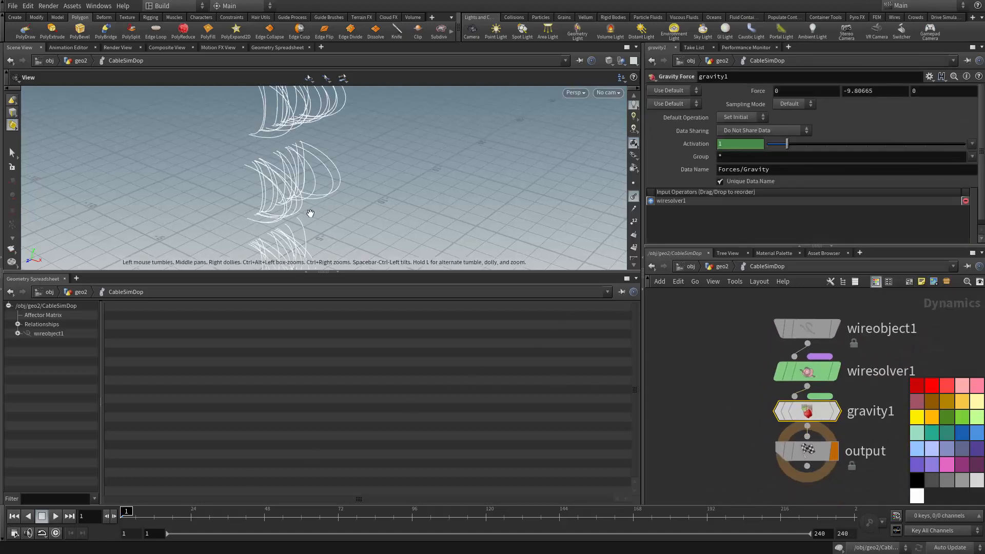
Step: Enlarge the scene view and play the wire simulation to watch how the cables behave under gravity
left_click_drag(269, 179, 191, 358)
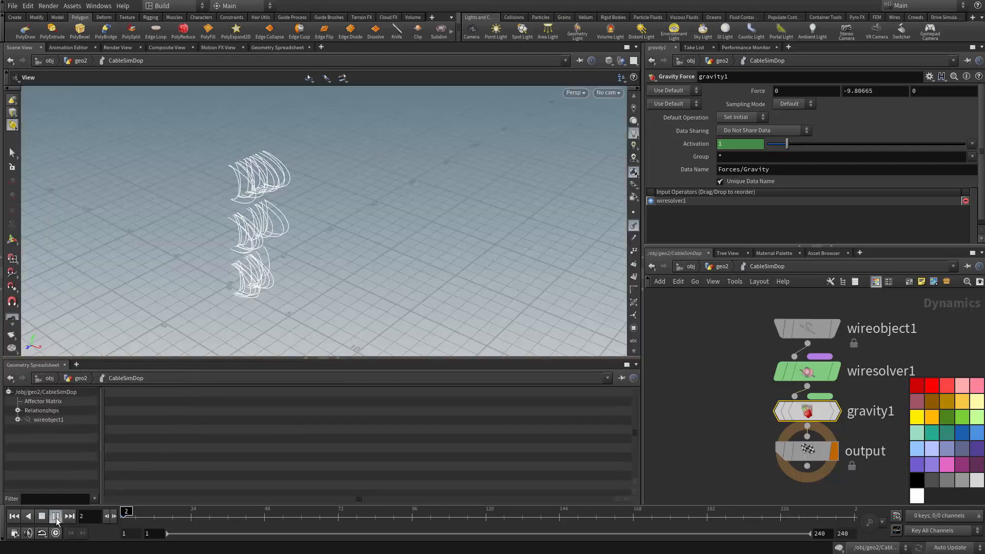
left_click(56, 516)
left_click_drag(216, 270, 451, 264)
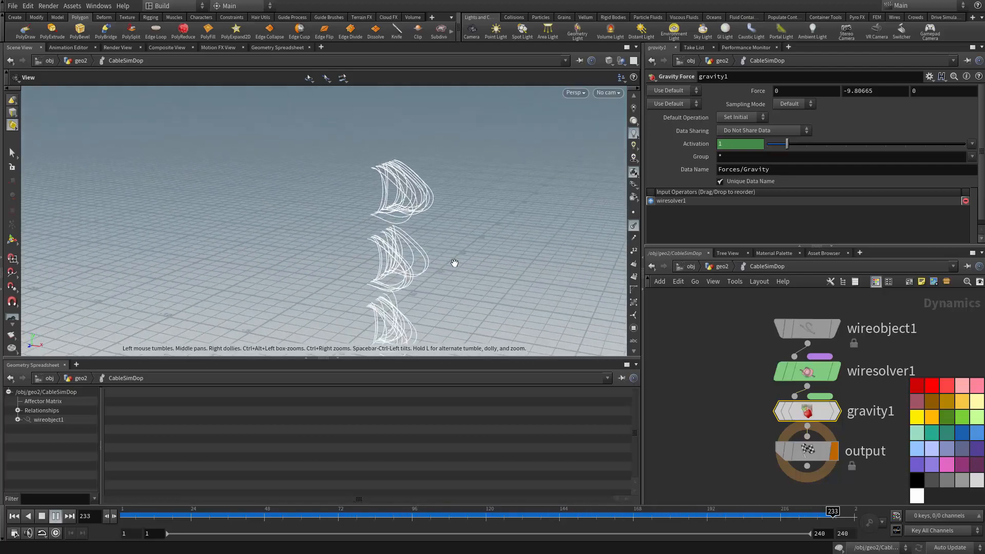
Step: Stop the cable simulation playback at frame 80 and examine the upper cable loops up close
left_click(55, 516)
scroll(417, 257, "up", 3)
middle_click_drag(417, 257, 339, 271)
right_click_drag(338, 272, 534, 229)
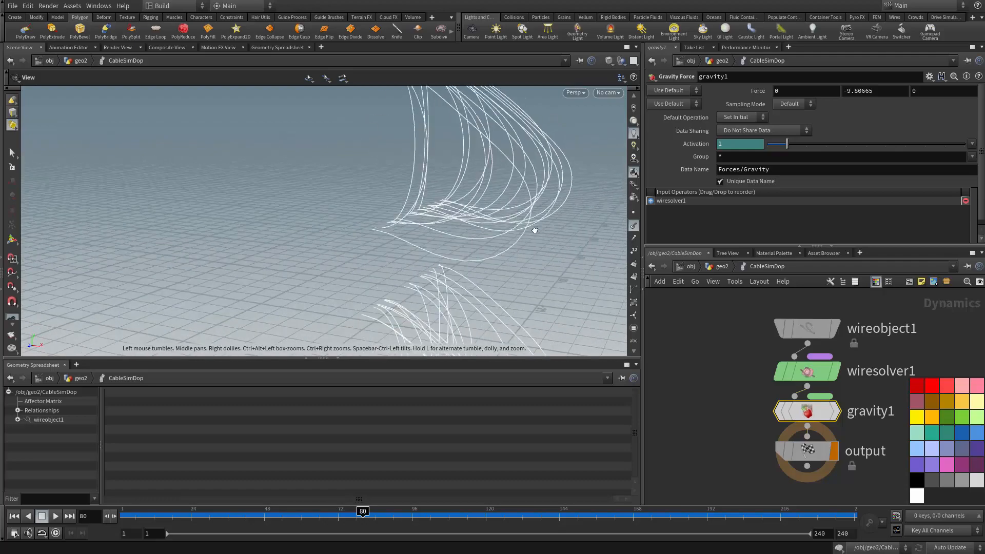
left_click_drag(534, 229, 548, 227)
middle_click_drag(438, 182, 420, 213)
left_click_drag(429, 187, 401, 215)
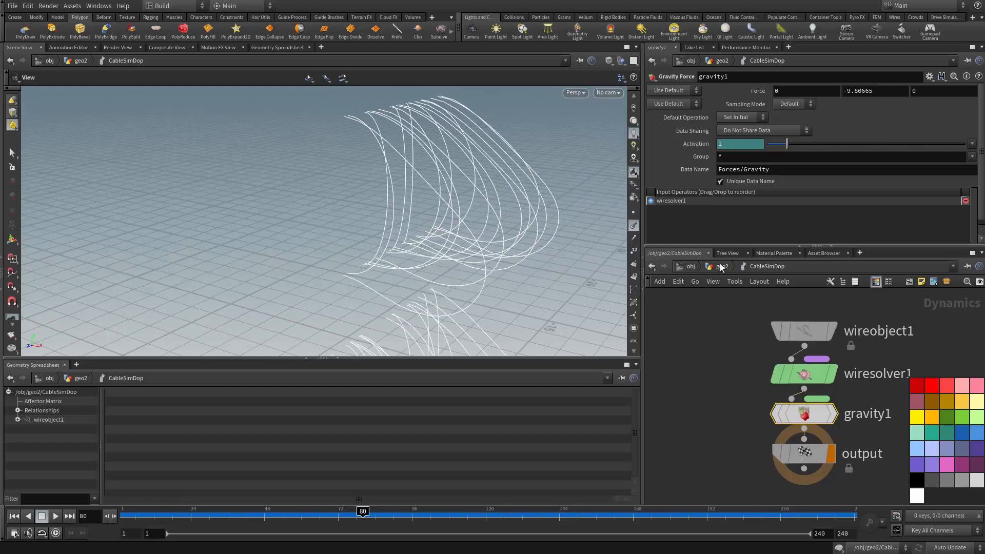
Step: Return to the geo2 network and rewind the timeline to frame 1
key("u")
middle_click_drag(734, 325, 760, 436)
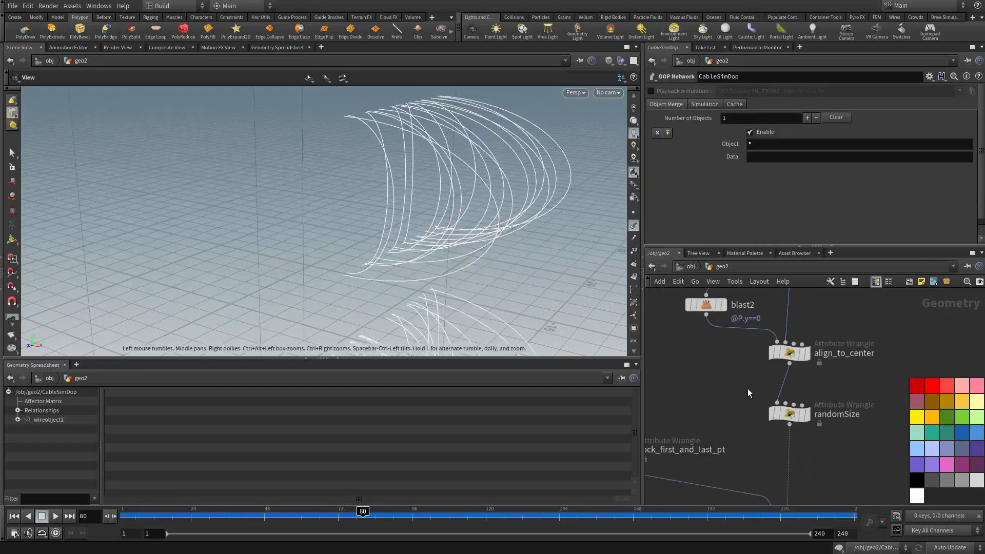
middle_click_drag(747, 389, 711, 446)
left_click(14, 516)
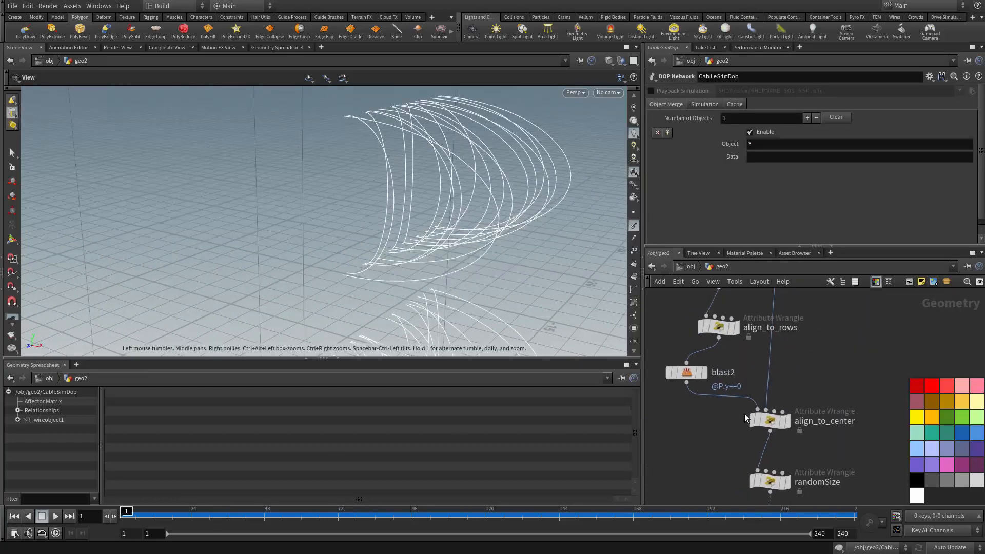
Step: In the randomSize wrangle, set Sizemin to 0.551 and Sizemax to 1.5 to narrow the cable size variation
left_click(780, 418)
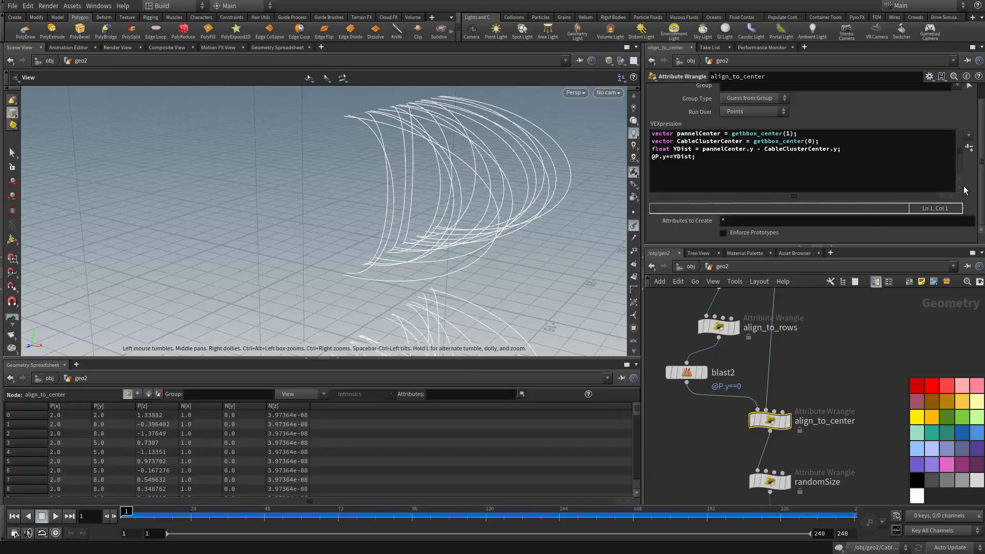
middle_click_drag(817, 395, 821, 349)
left_click(774, 435)
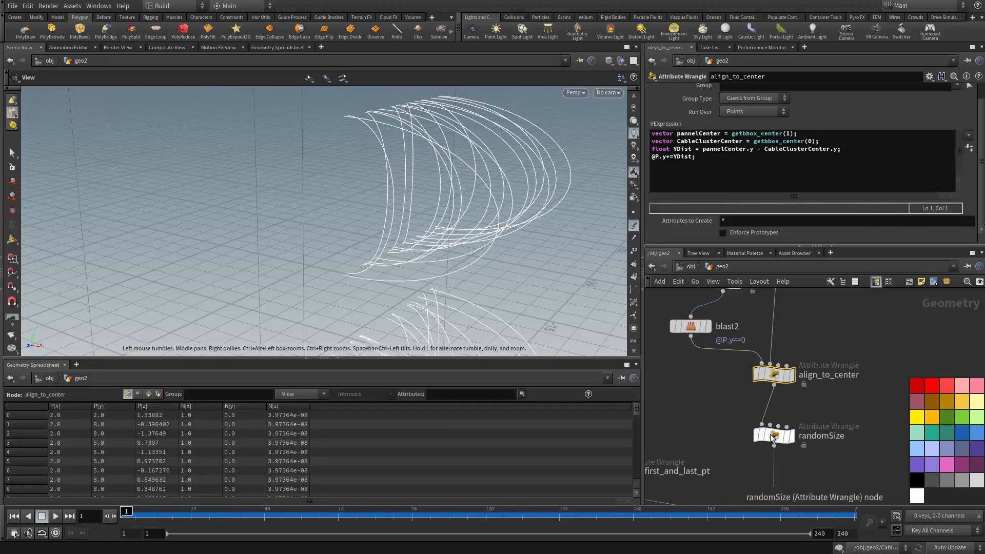
left_click_drag(795, 240, 884, 242)
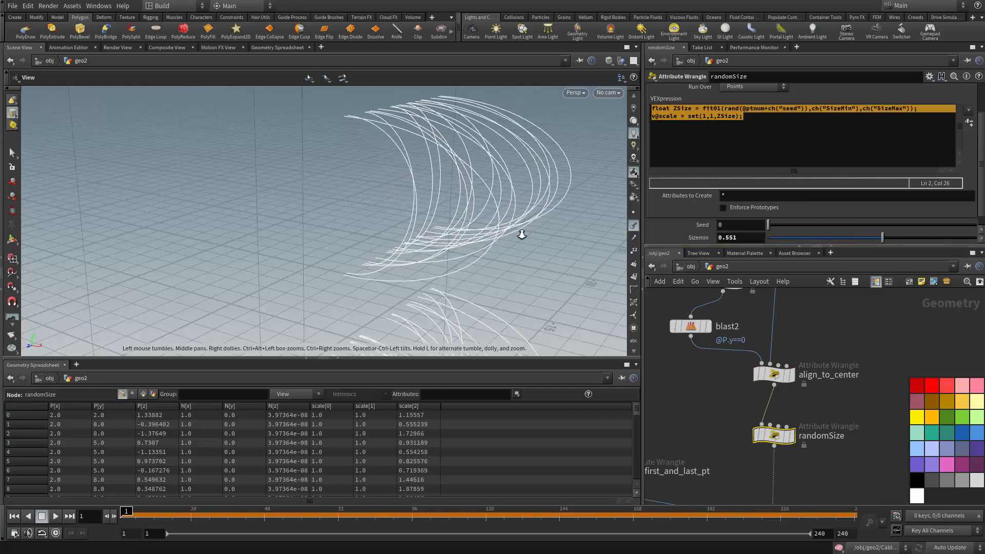
left_click_drag(521, 233, 462, 201)
scroll(818, 358, "down", 3)
scroll(913, 230, "down", 1)
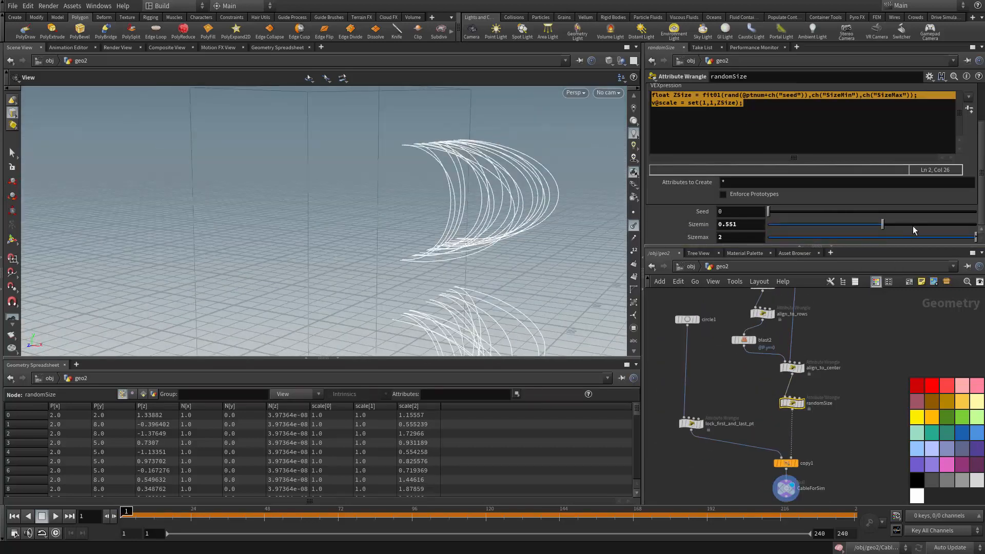
left_click(738, 240)
type("1.5")
key("Return")
left_click_drag(590, 236, 367, 290)
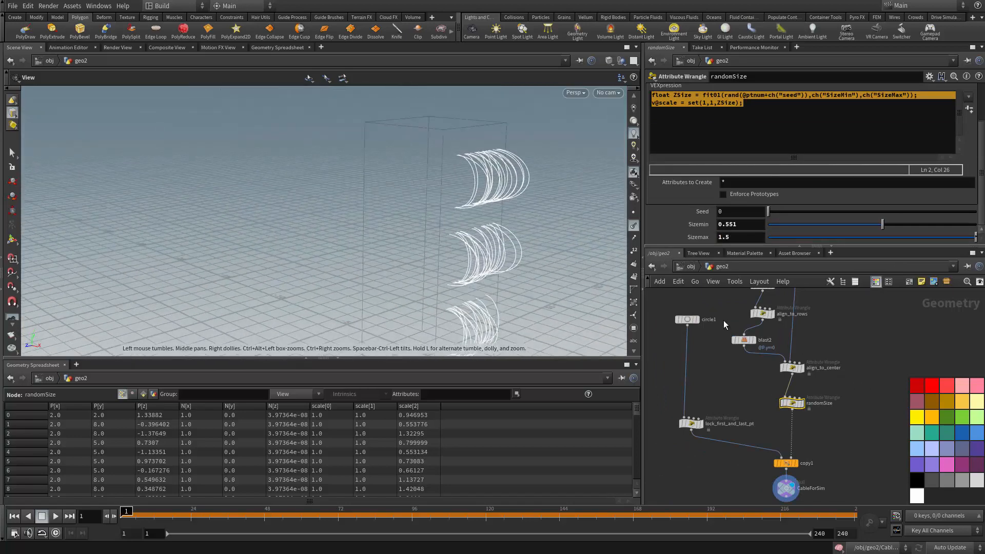
Step: Display the CableSimDop network in geo2 and play the simulation with the resized cables
scroll(759, 331, "down", 2)
middle_click_drag(804, 343, 795, 330)
scroll(776, 431, "up", 6)
left_click(778, 430)
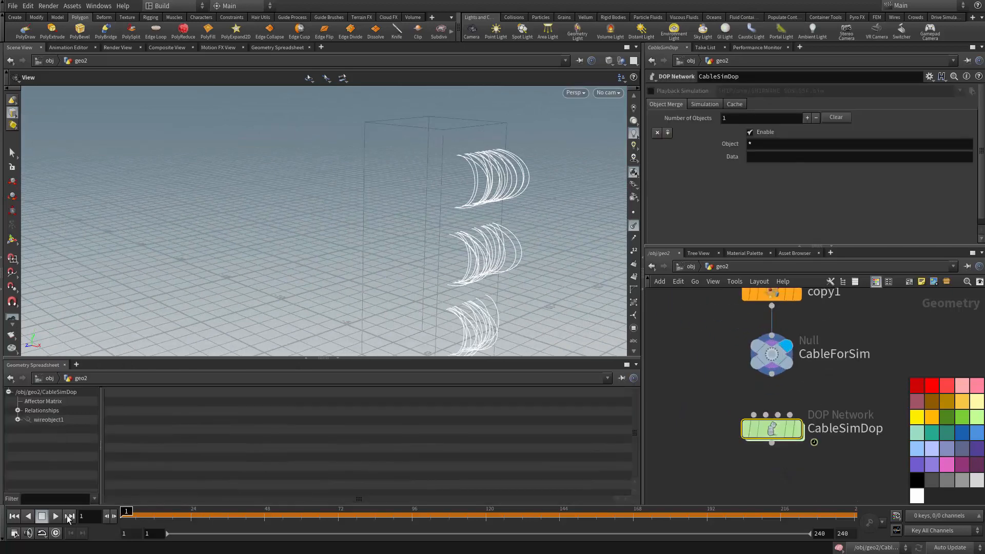
left_click(800, 430)
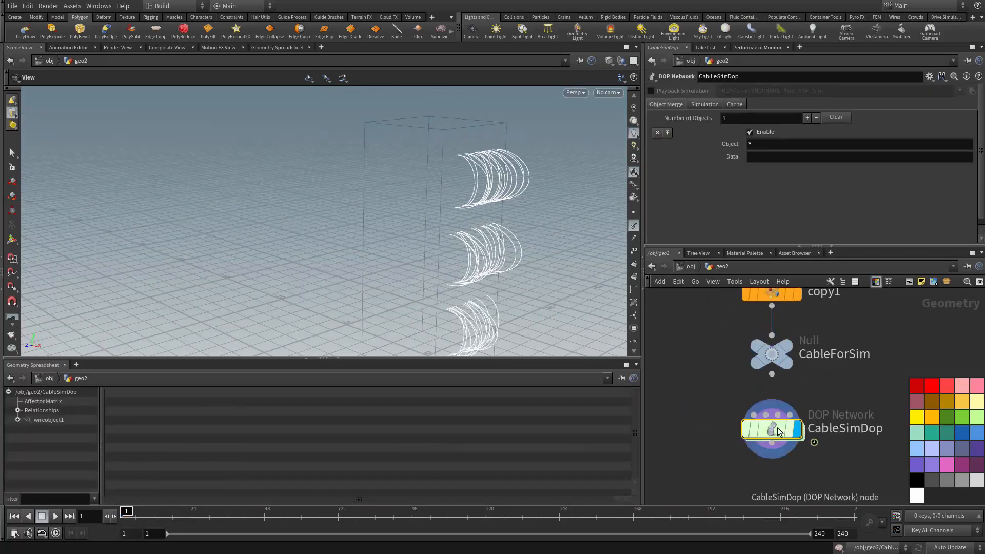
left_click(56, 516)
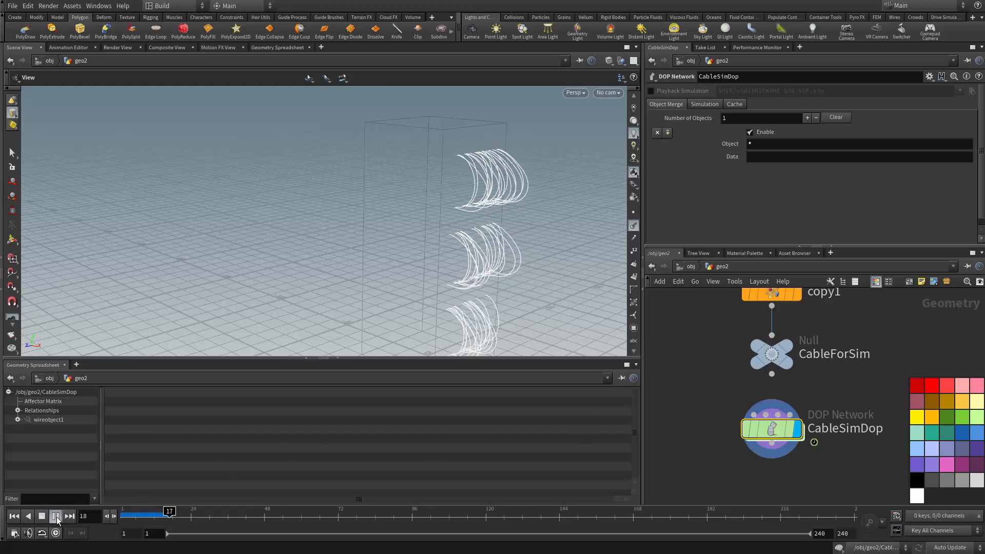
left_click_drag(419, 225, 462, 207)
Step: Inside CableSimDop, stop playback and set the Angular Spring Constant in wireobject1's elasticity material settings to 0.1
double_click(778, 431)
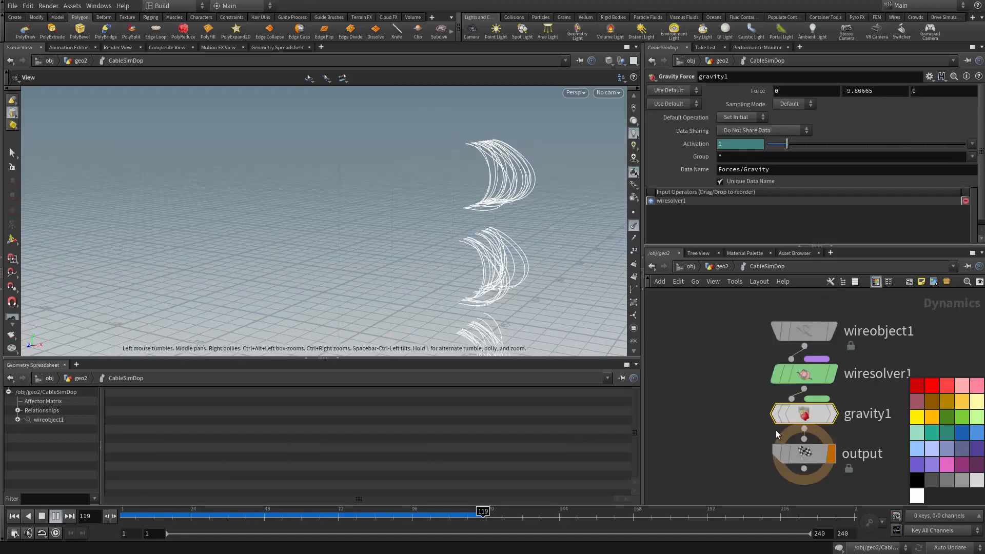
scroll(796, 337, "up", 3)
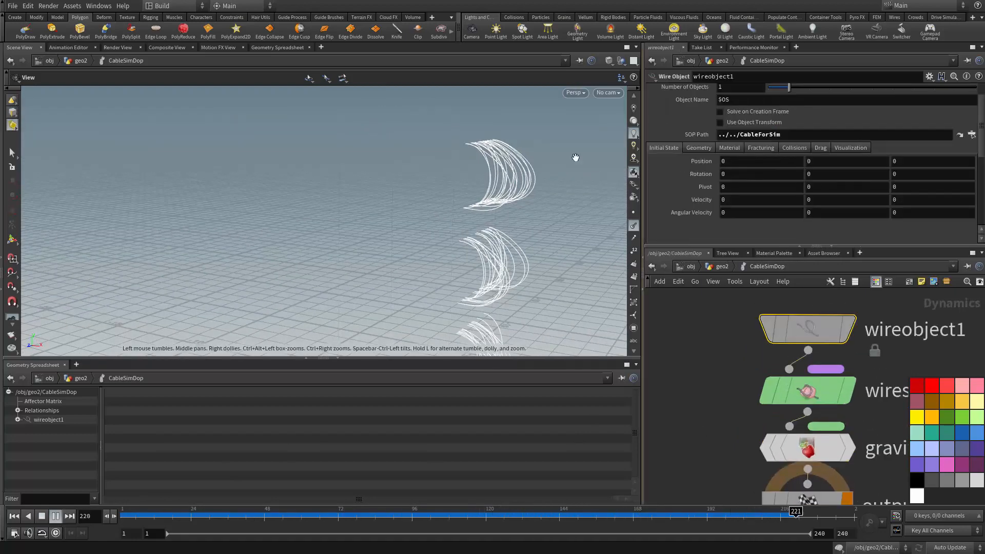
left_click_drag(576, 156, 480, 235)
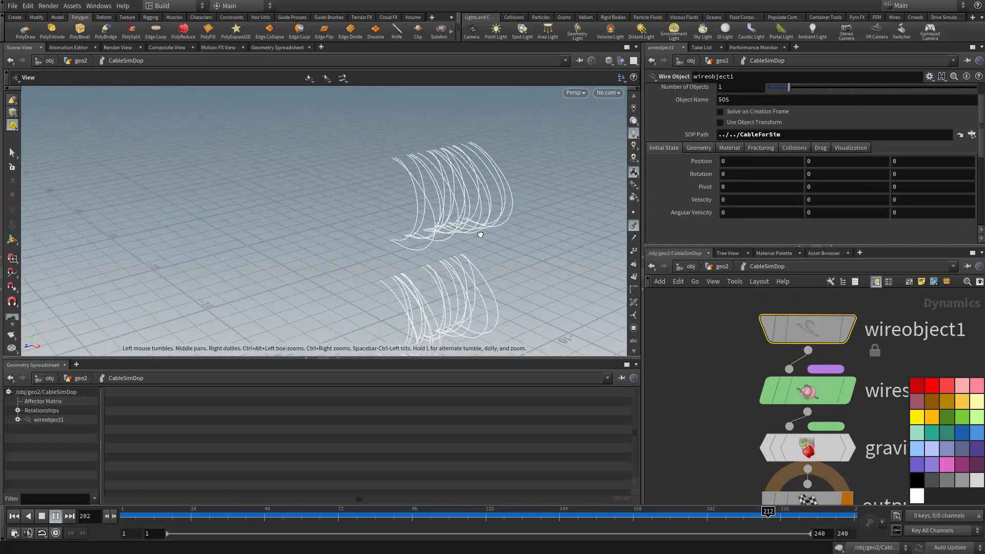
left_click(702, 147)
left_click(729, 147)
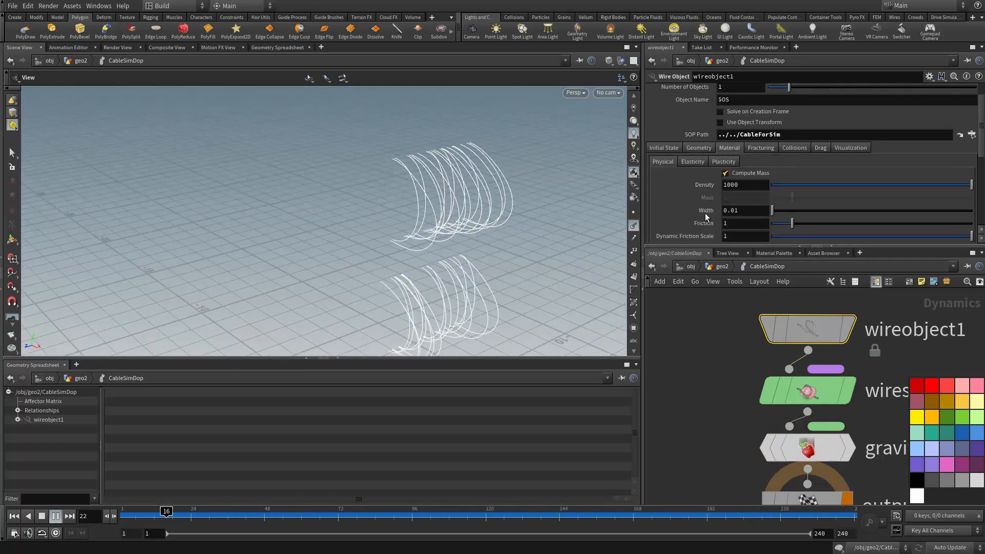
scroll(698, 141, "down", 1)
left_click(693, 135)
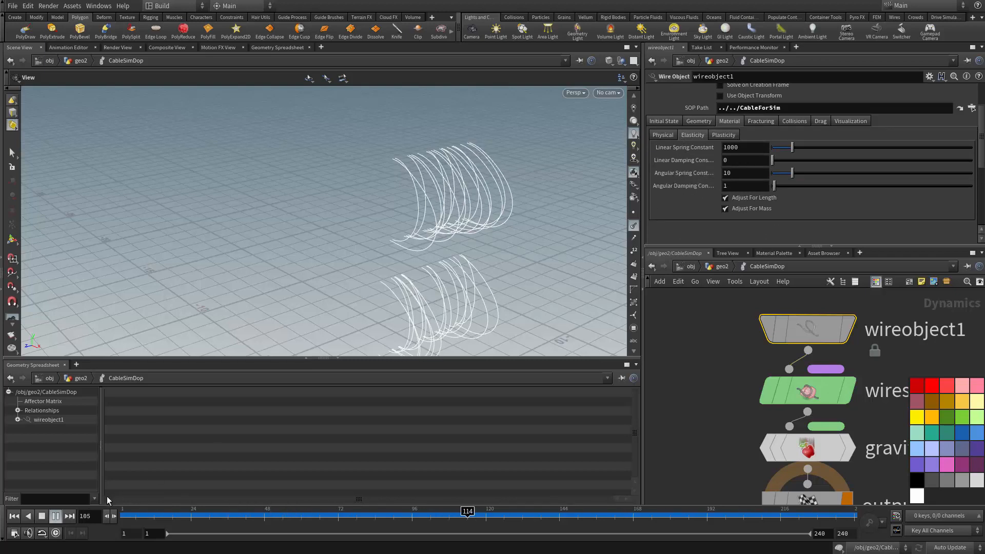
left_click(42, 516)
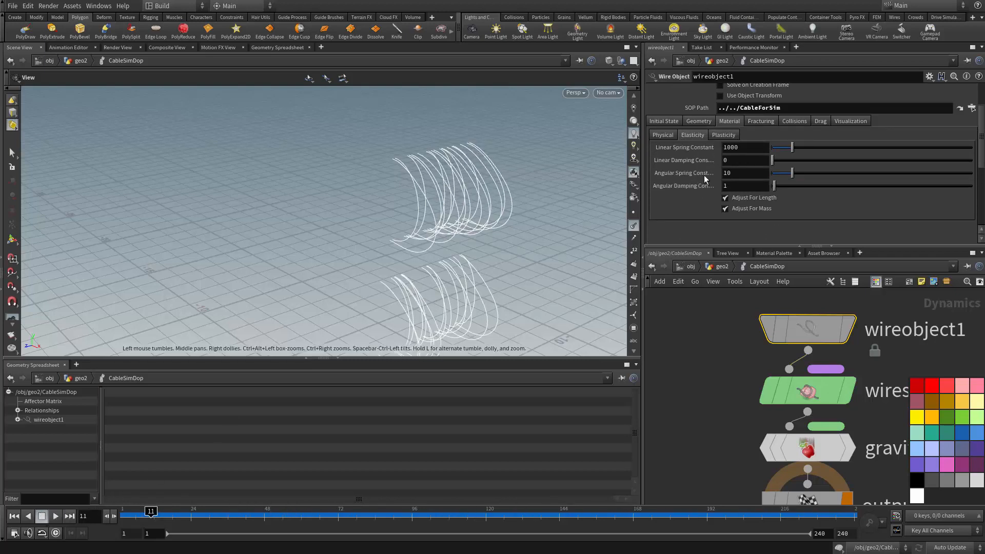
left_click(734, 172)
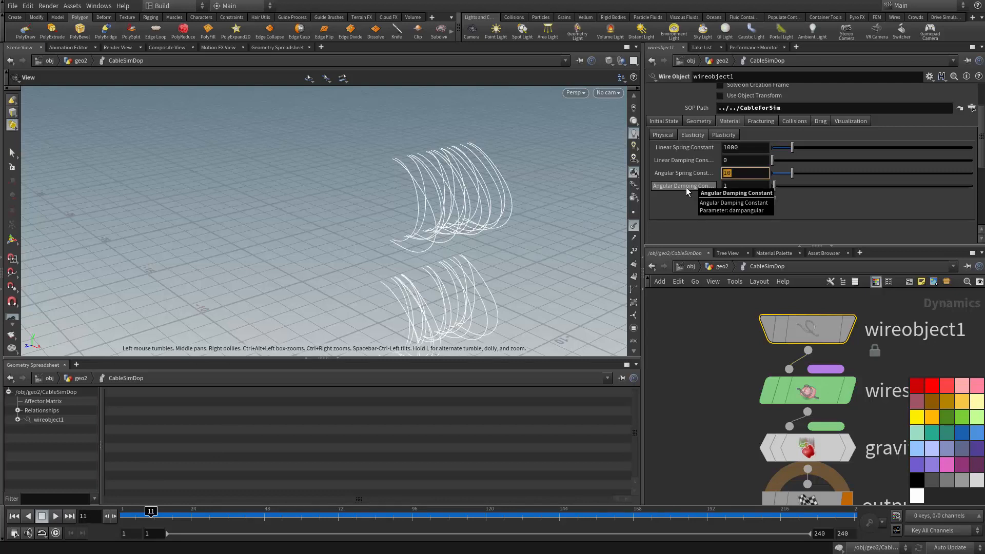
type("0.1")
key("Return")
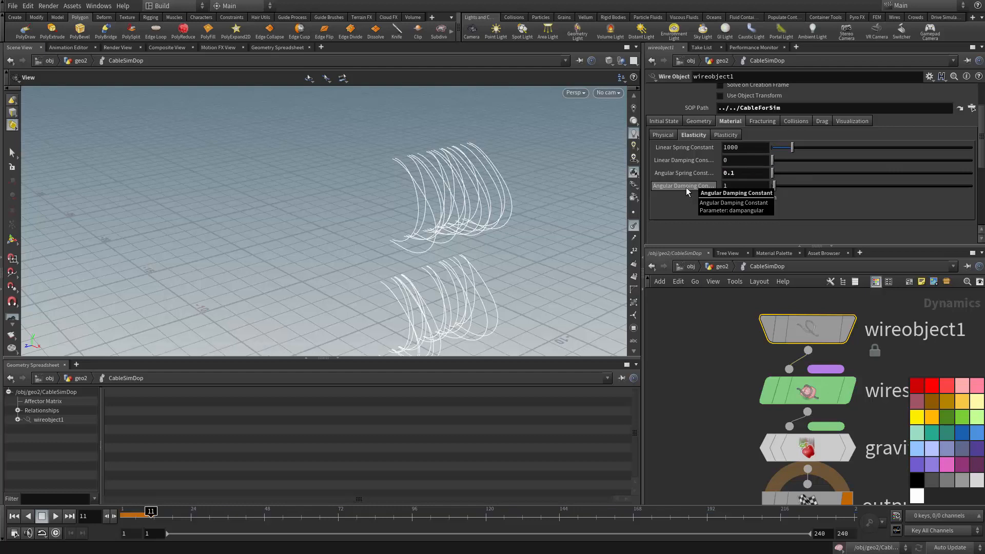
Step: Replay the simulation from frame 1 and stop it at frame 165 to examine how the softer cables hang
left_click(19, 518)
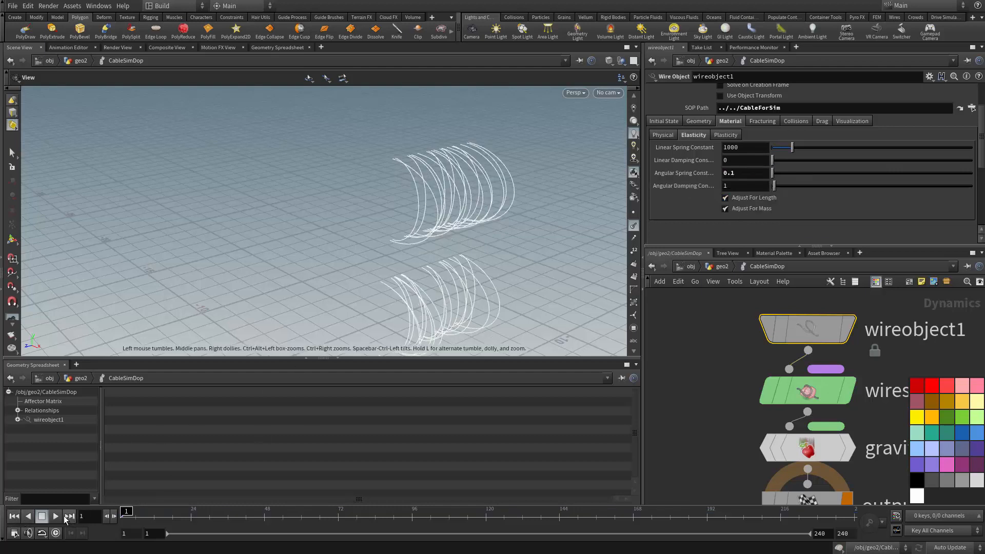
left_click(56, 516)
left_click_drag(370, 257, 372, 249)
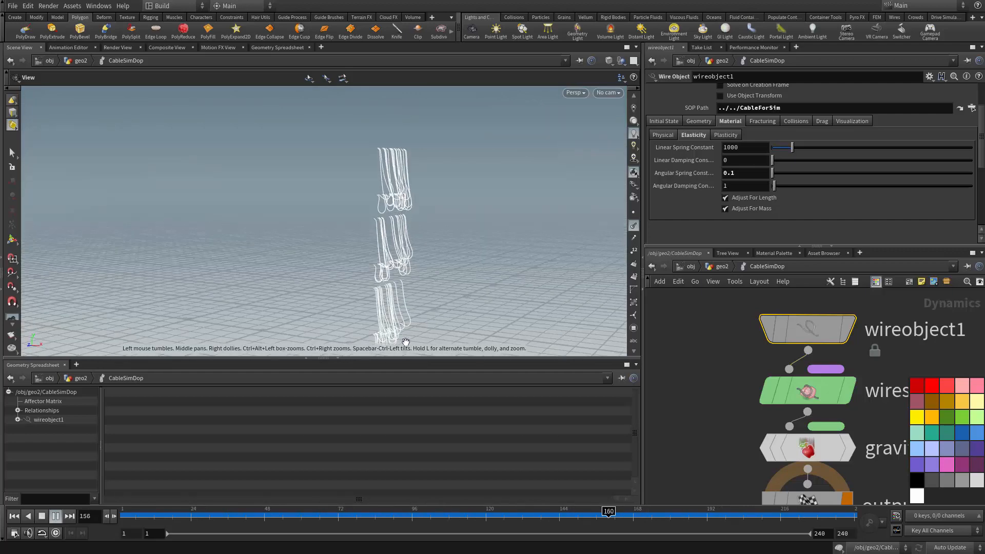
key("Up")
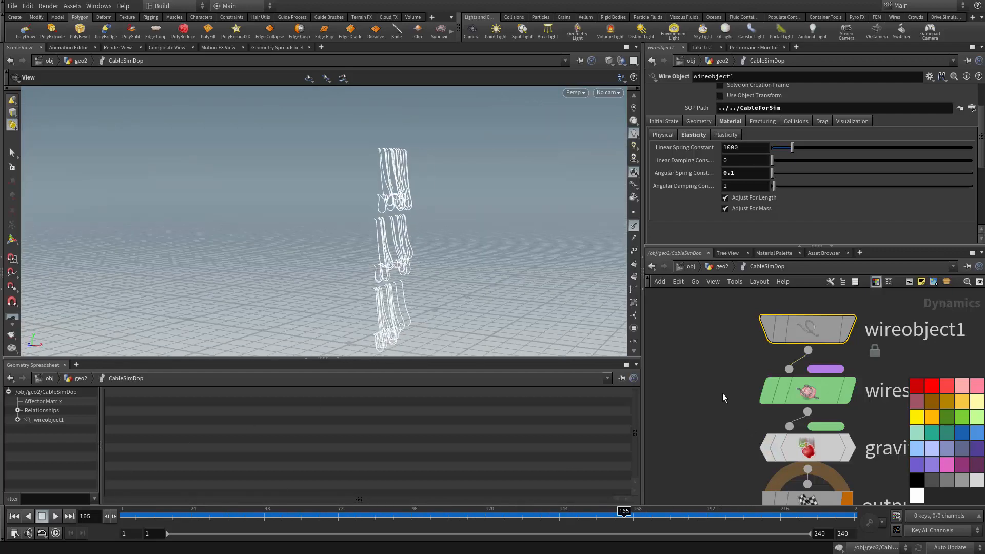
Step: Return to the geo2 network and move the timeline to frame 22 for the cable shape
key("u")
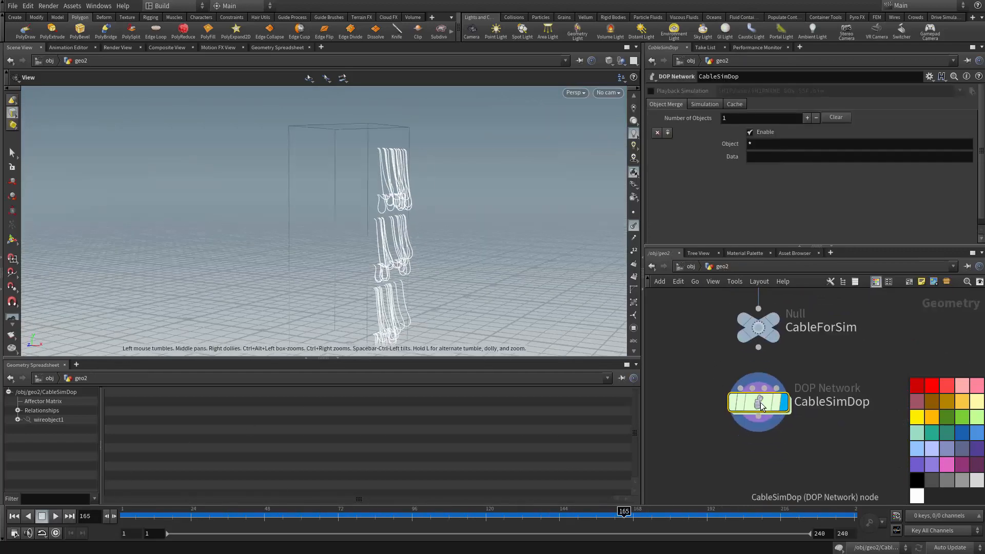
left_click_drag(616, 516, 185, 514)
left_click_drag(400, 238, 611, 313)
Step: Add a File Cache node after CableSimDop and display it
middle_click_drag(759, 472, 762, 445)
key("Tab")
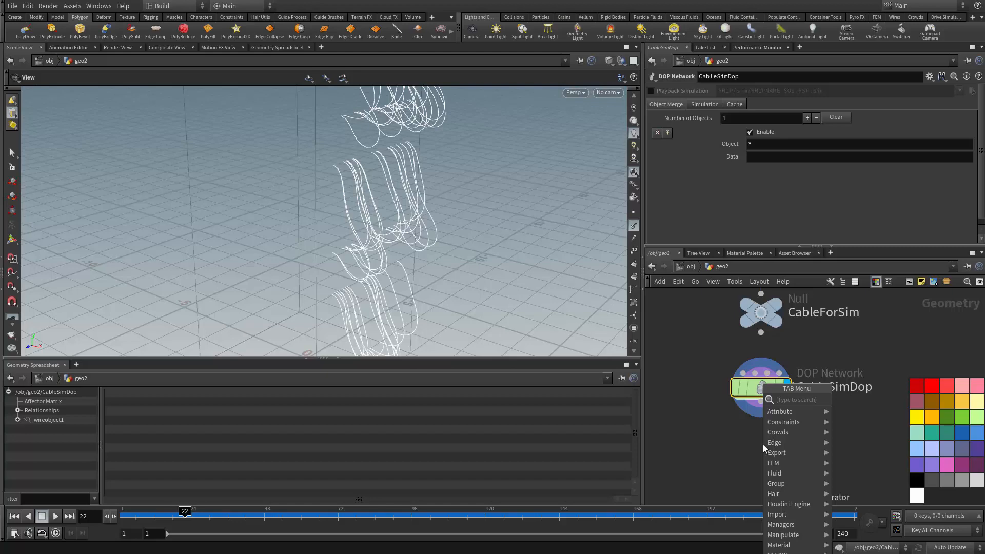
type("filec")
key("Return")
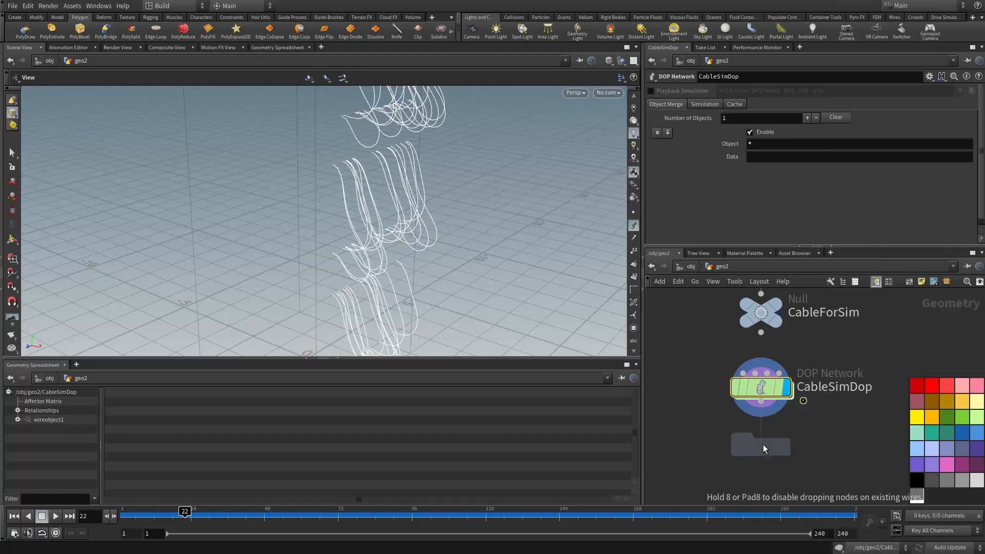
left_click(763, 444)
left_click(786, 450)
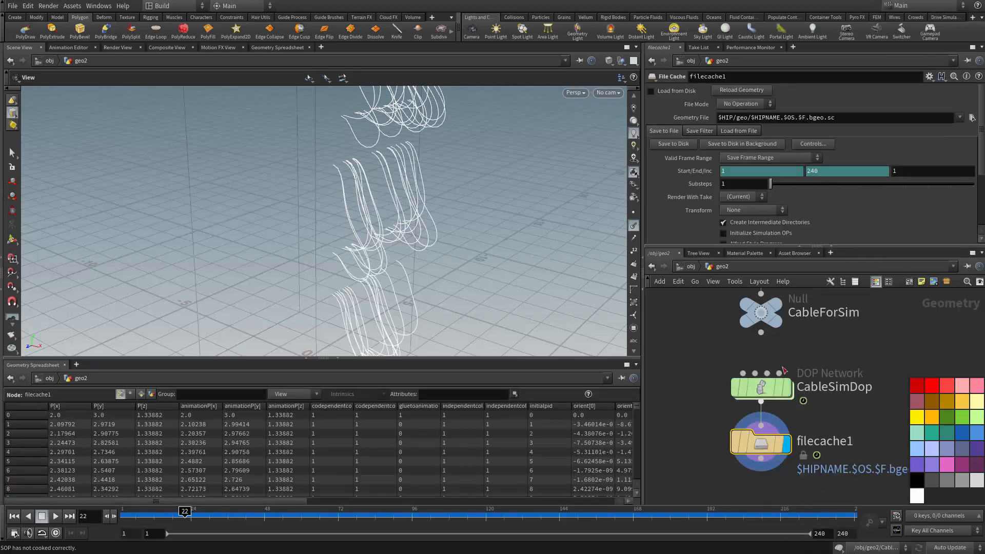
Step: Shorten the File Cache's Geometry File path to $HIP/geo/$OS.sc
left_click_drag(823, 121, 798, 118)
key("BackSpace")
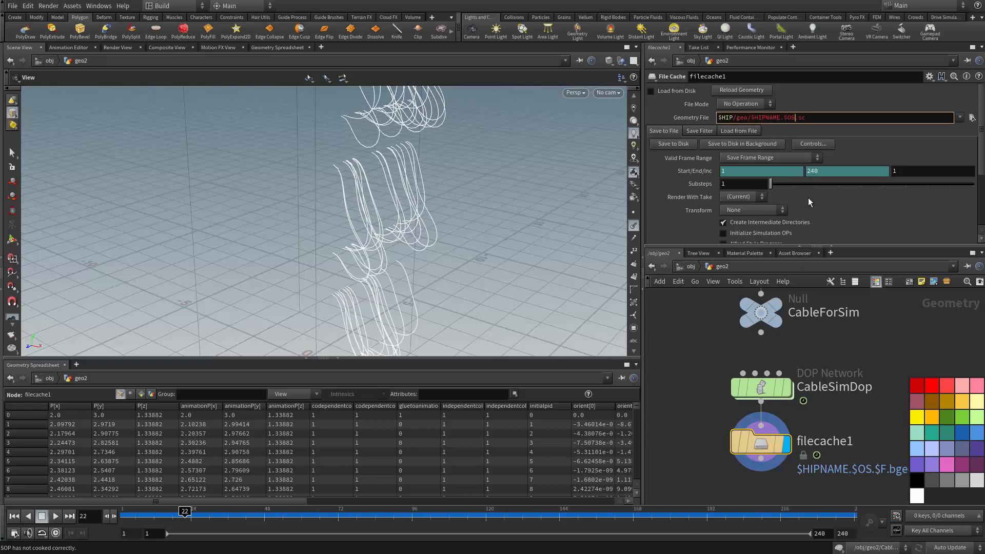
key("BackSpace")
key("BackSpace")
key("BackSpace")
key("BackSpace")
key("BackSpace")
key("BackSpace")
key("BackSpace")
key("BackSpace")
key("BackSpace")
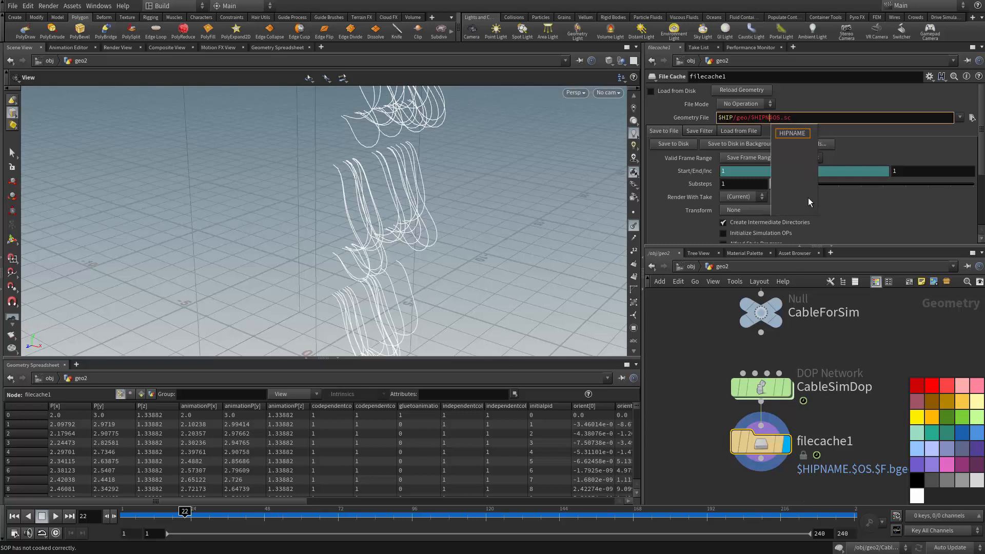
key("Right")
key("Right")
key("Right")
key("Right")
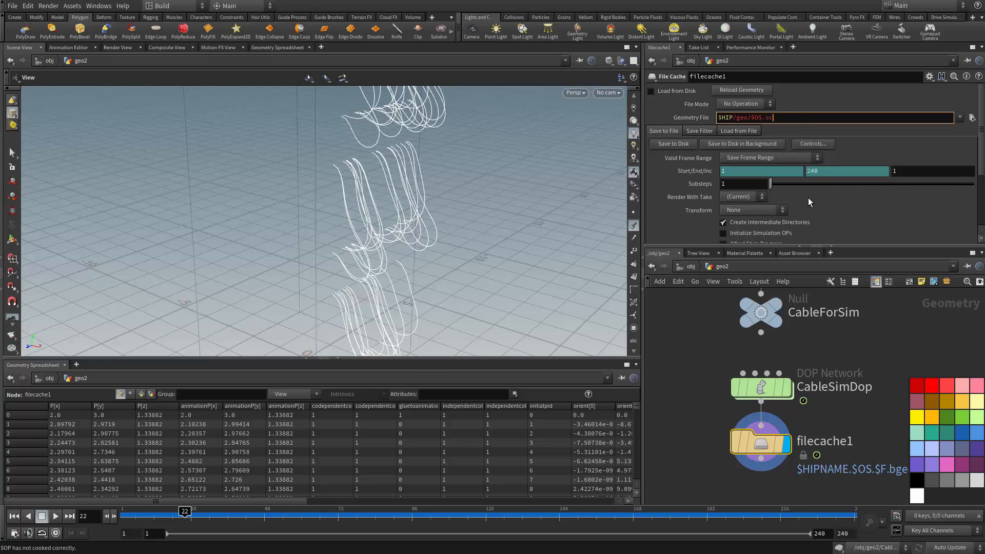
Step: Rename the File Cache node as cable_cache
double_click(827, 441)
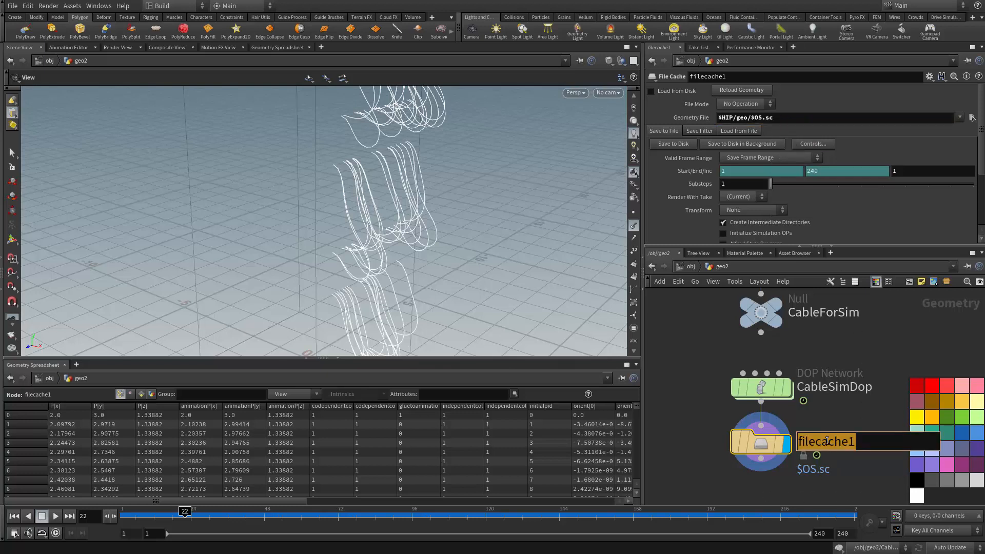
type("cable_cac")
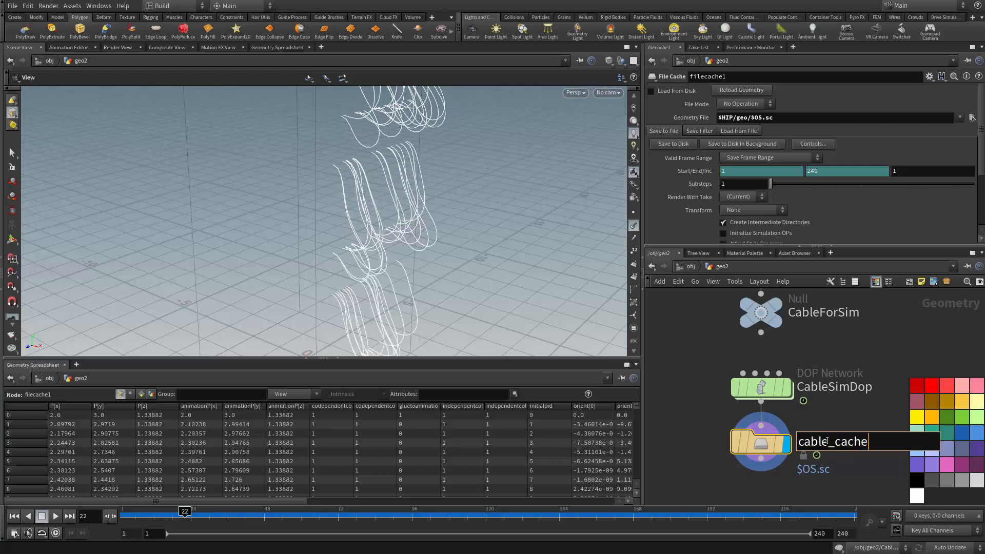
key("Return")
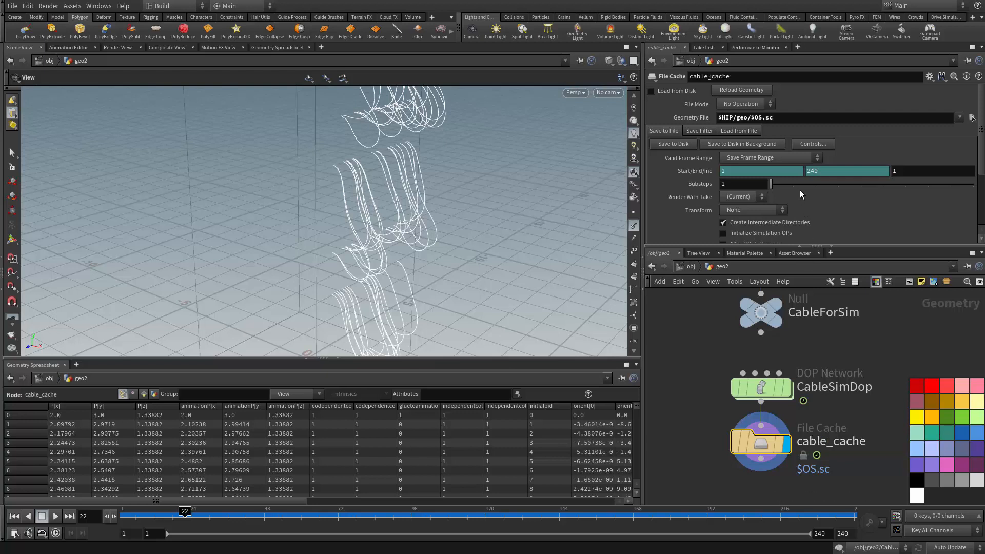
Step: Set the cable_cache node's Valid Frame Range to Save Current Frame
left_click(764, 159)
left_click(780, 153)
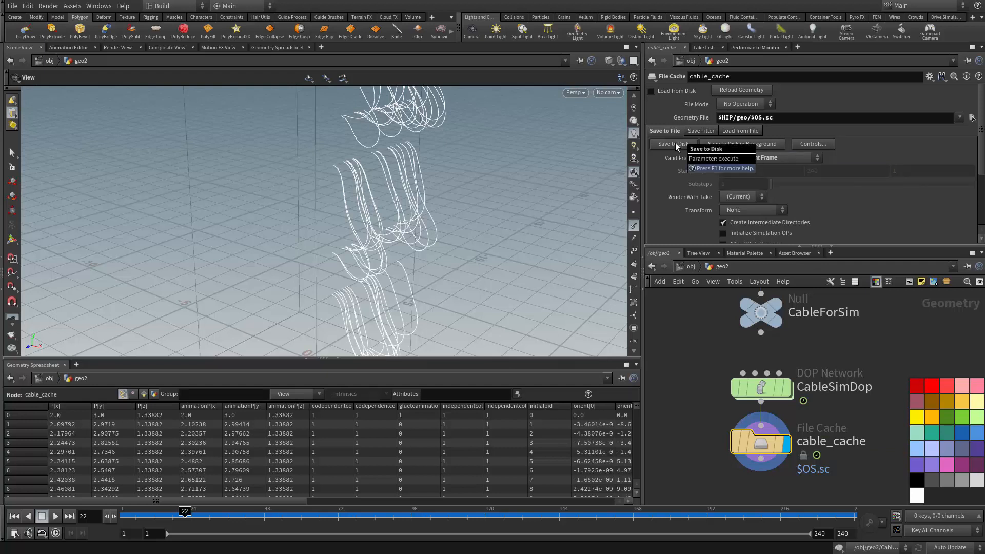
Step: Correct cable_cache's Geometry File path to $HIP/geo/$OS.bgeo.sc and copy that parameter
left_click(764, 120)
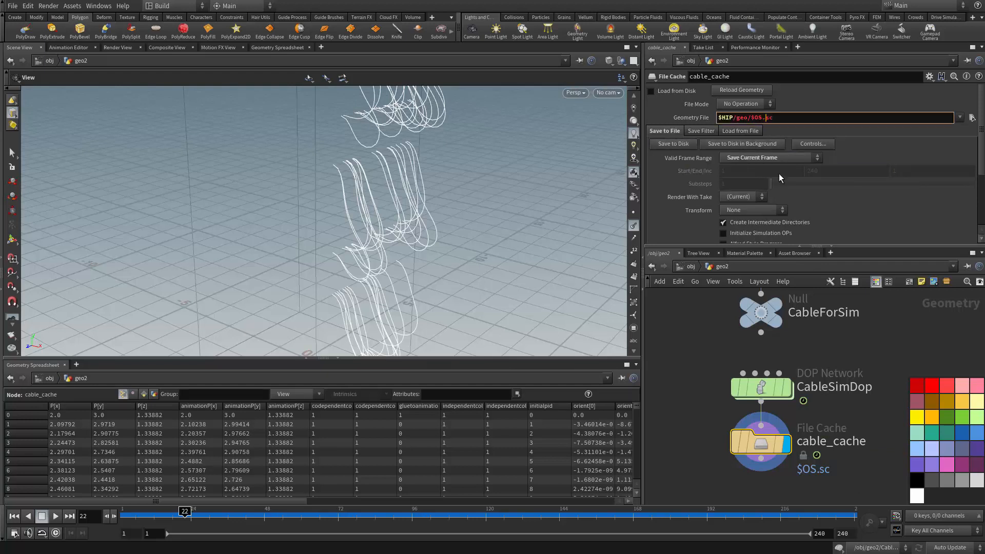
type("bgeo.")
key("Return")
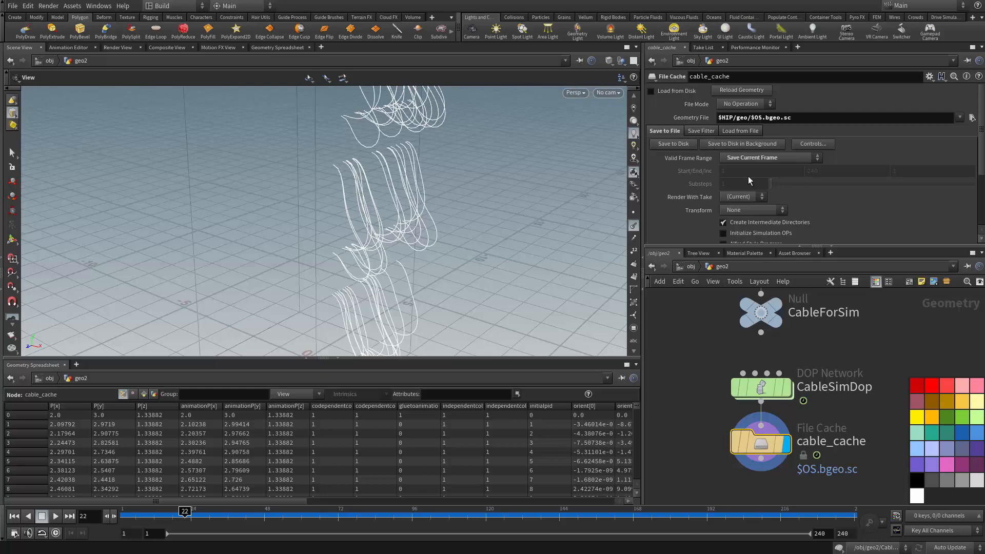
right_click(762, 123)
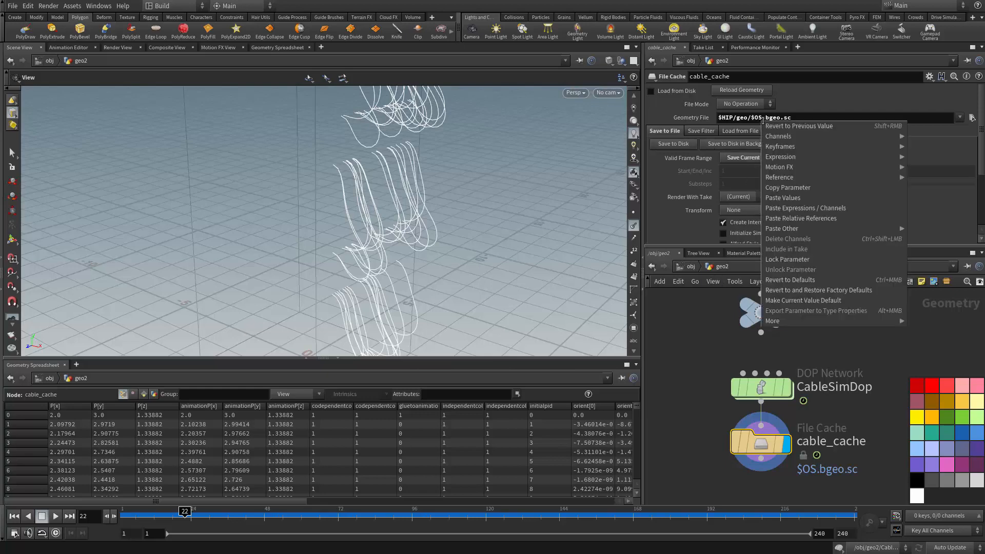
left_click(791, 187)
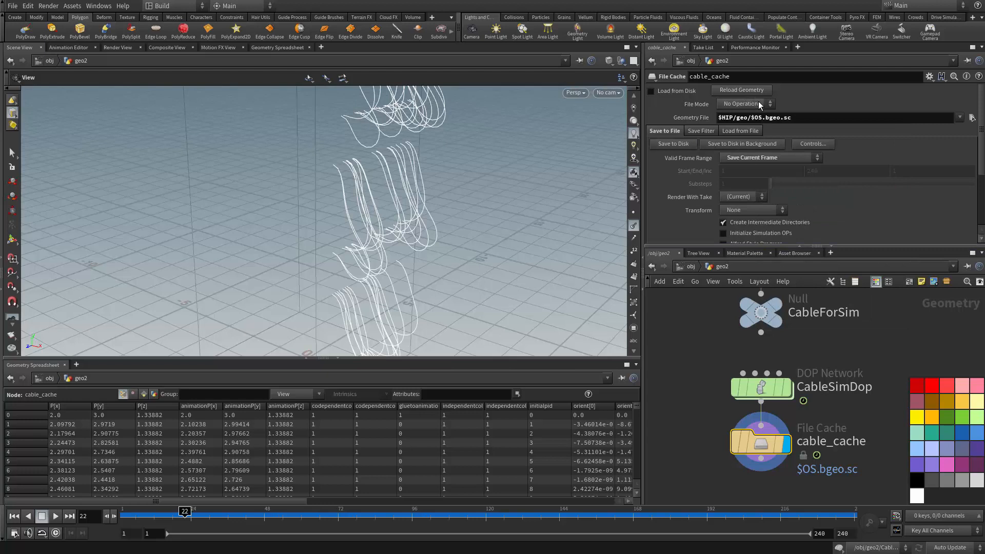
Step: Enable Load from Disk on cable_cache, scrub the timeline and inspect the cached cables from the front
left_click(651, 91)
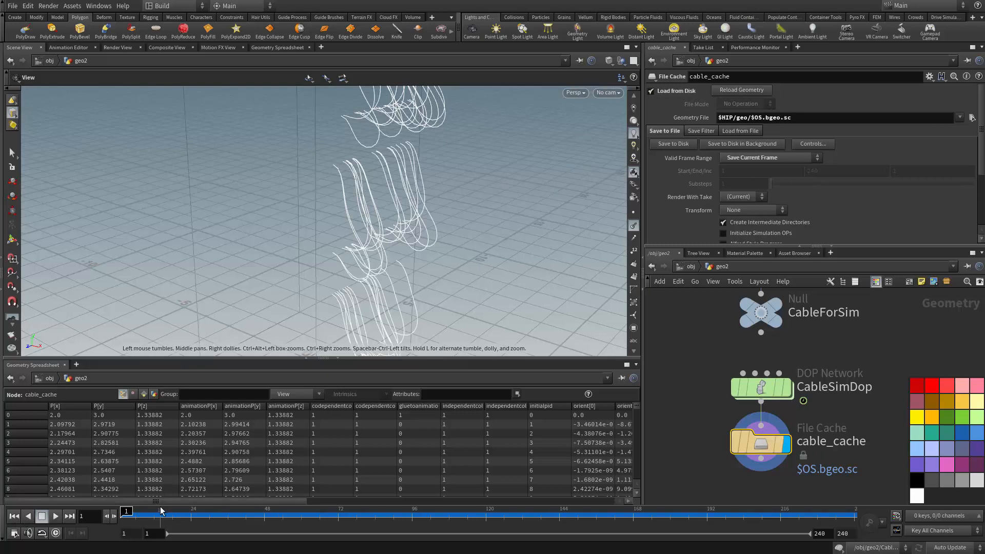
left_click_drag(161, 509, 509, 507)
middle_click_drag(838, 361, 823, 320)
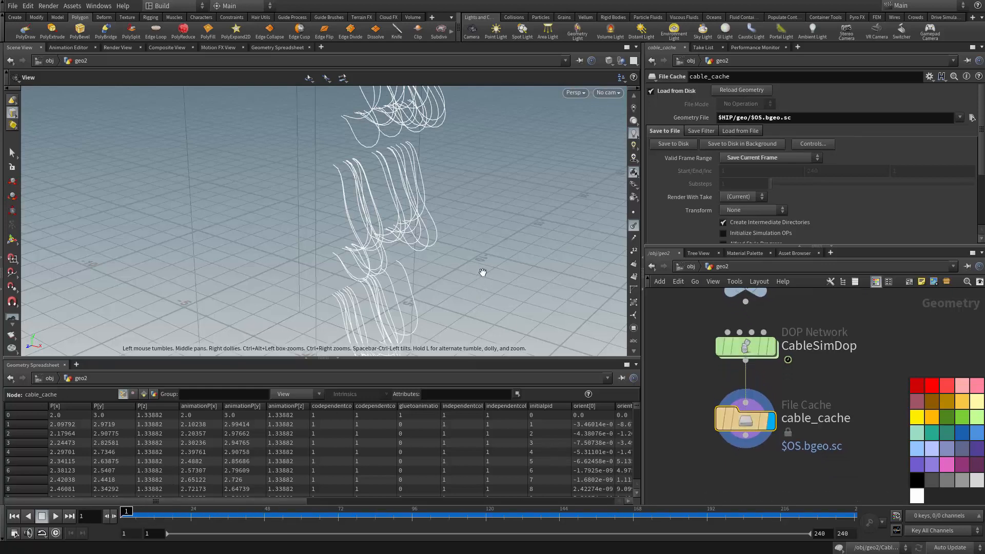
left_click_drag(482, 272, 387, 216)
scroll(802, 390, "up", 5)
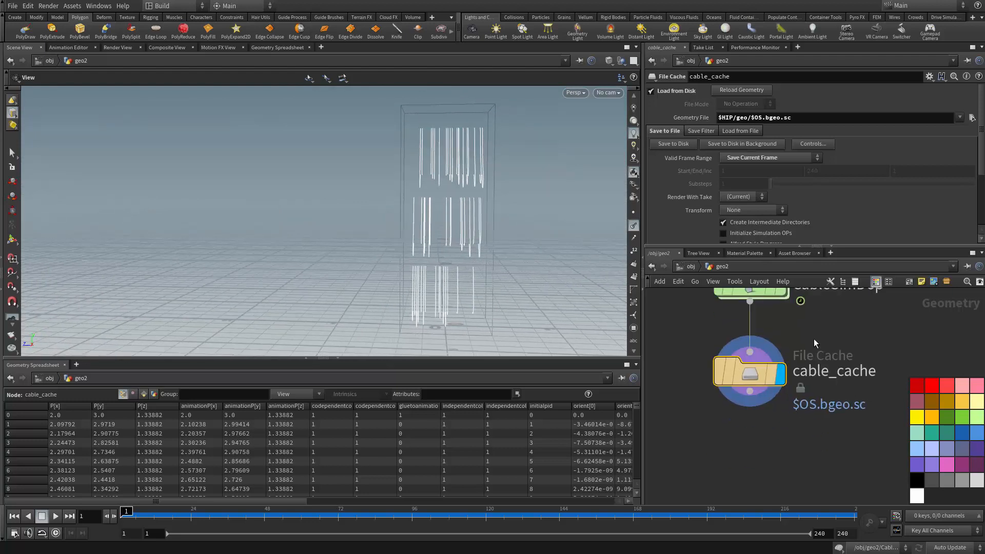
Step: Add a Point VOP node below cable_cache, fed by its output
scroll(812, 426, "down", 6)
scroll(806, 400, "up", 3)
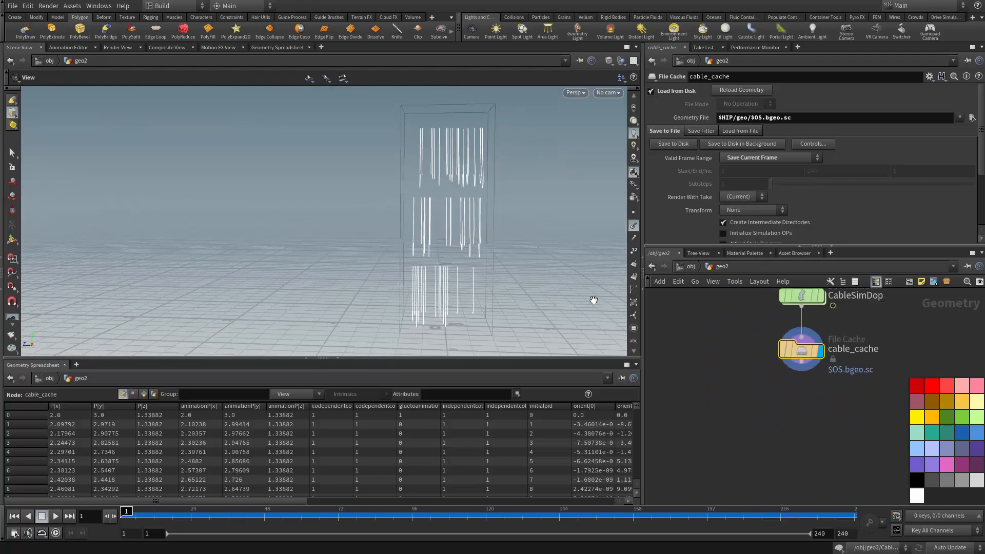
scroll(419, 305, "up", 2)
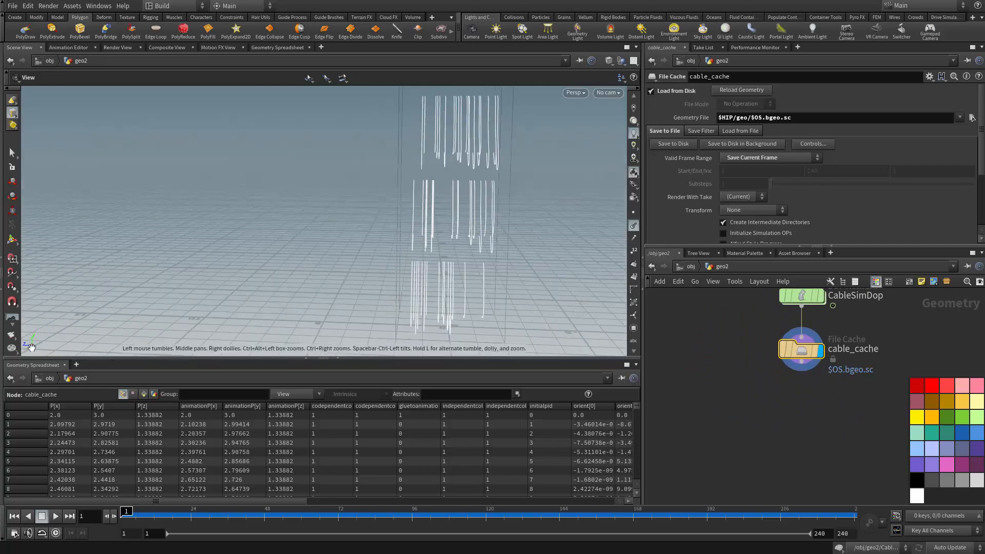
scroll(798, 390, "up", 2)
key("Tab")
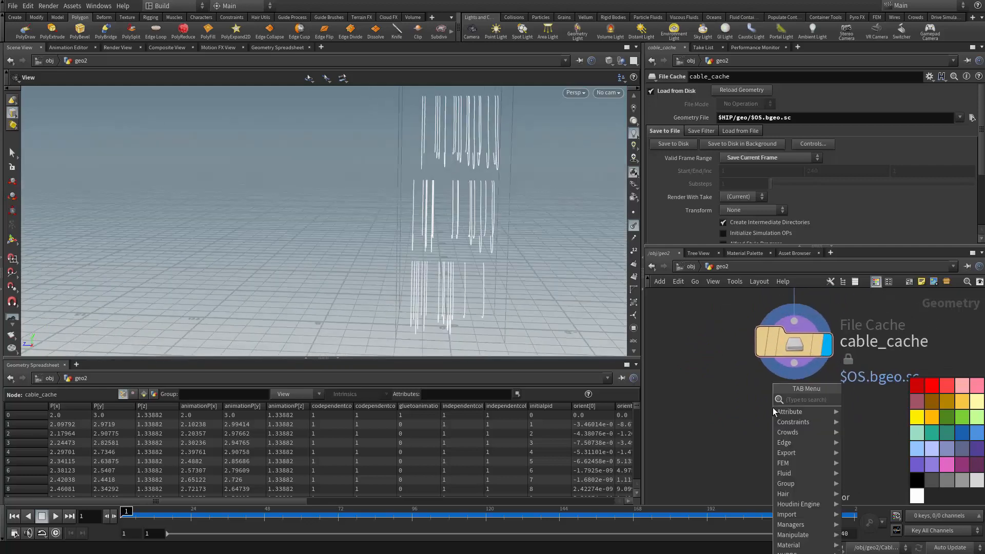
type("point v")
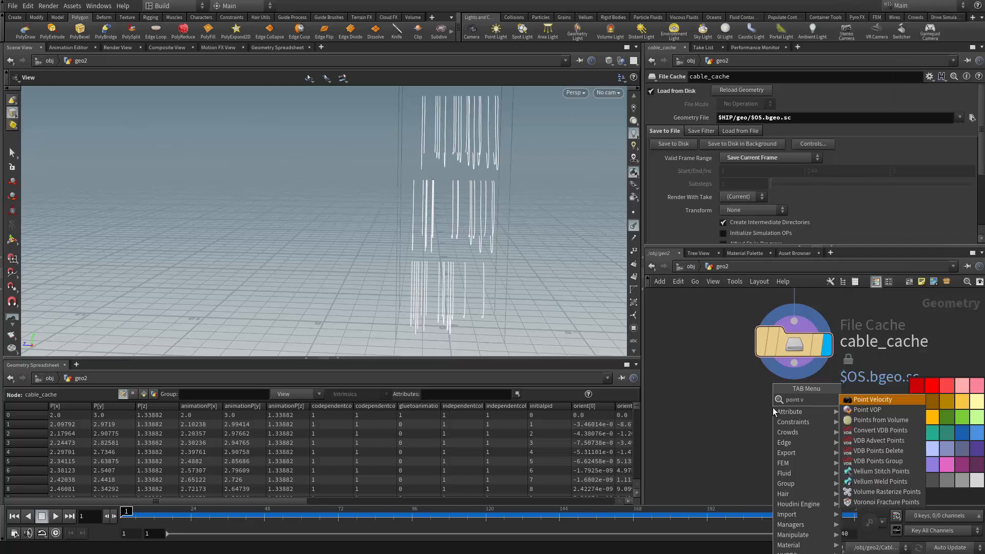
key("Down")
key("Return")
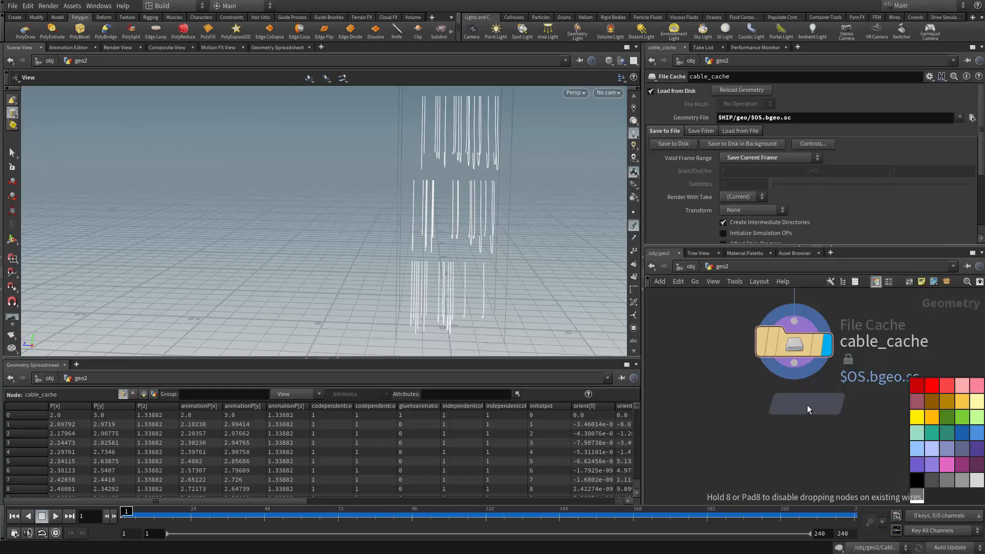
left_click(798, 417)
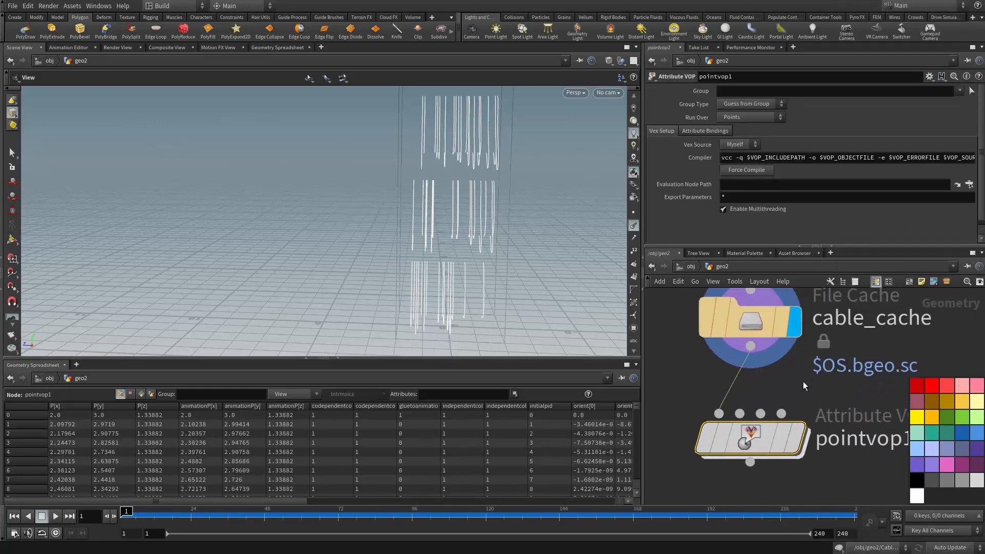
Step: Inside the Point VOP, add an Anti-Aliased Flow Noise node and connect the global P to its pos input
double_click(755, 442)
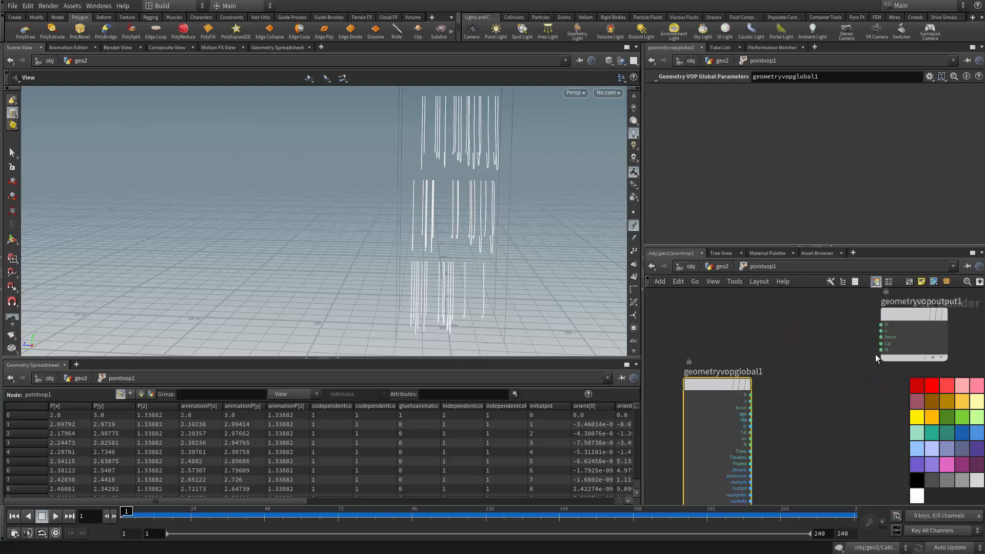
scroll(800, 382, "up", 4)
key("Tab")
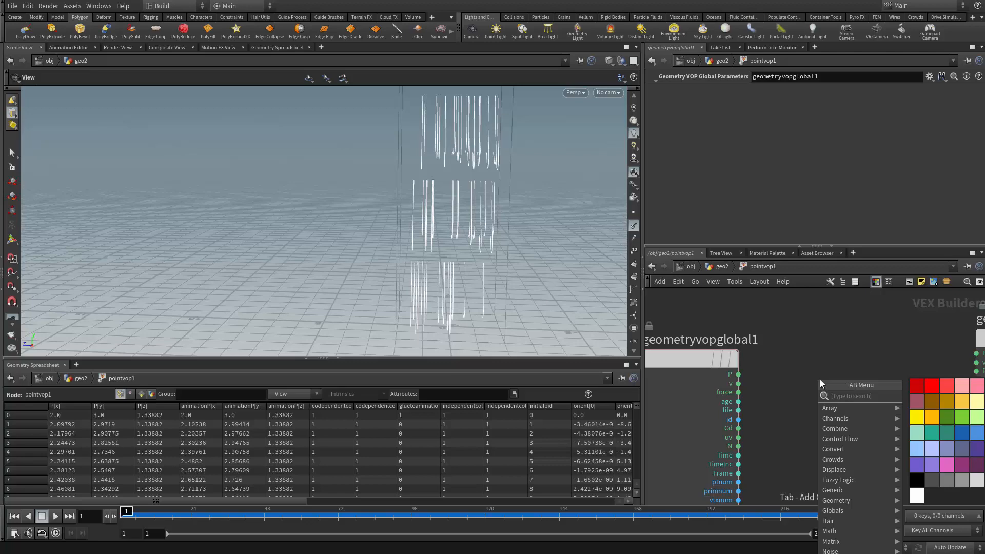
type("anti")
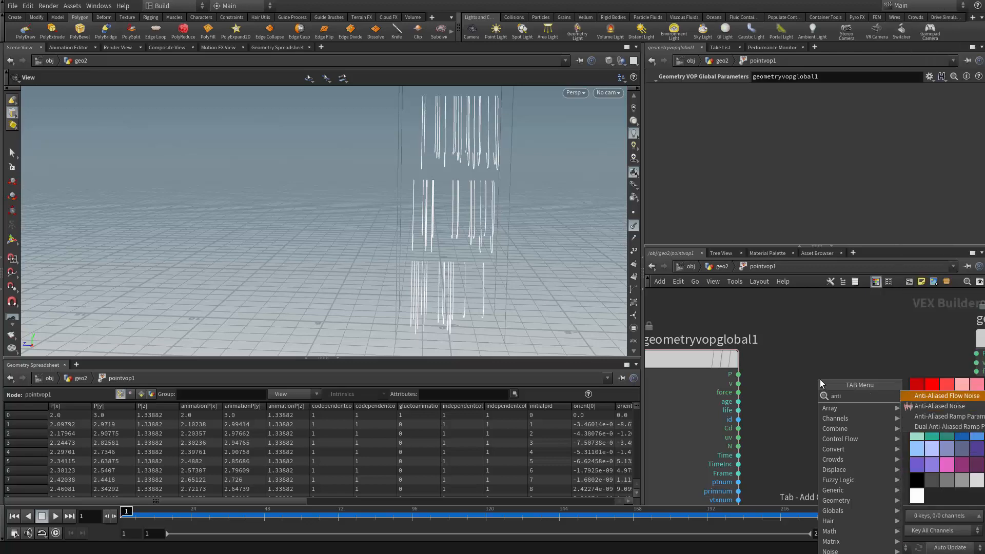
key("Return")
left_click(802, 386)
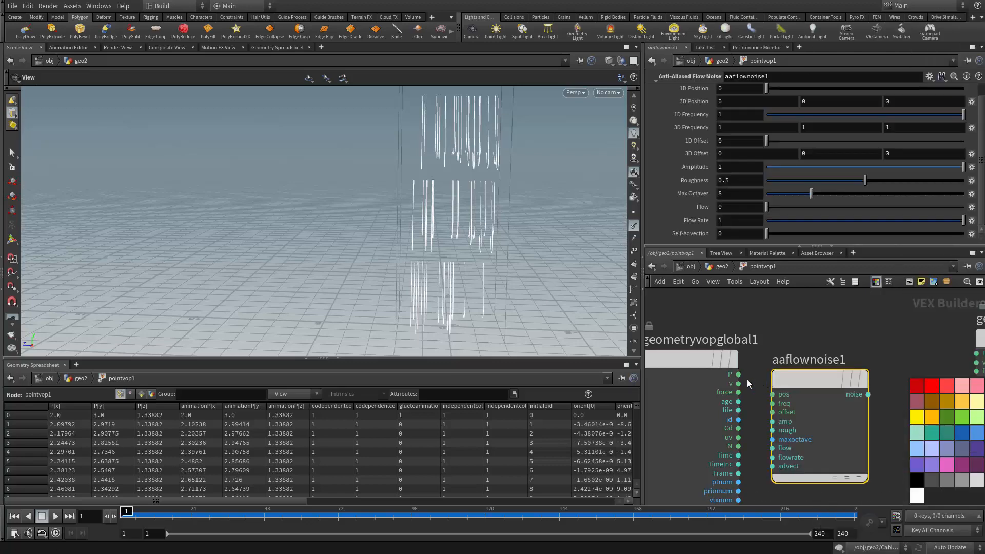
left_click(771, 394)
left_click_drag(814, 391, 821, 360)
mouse_move(758, 391)
middle_mouse_down()
mouse_move(772, 397)
mouse_move(774, 386)
middle_mouse_up()
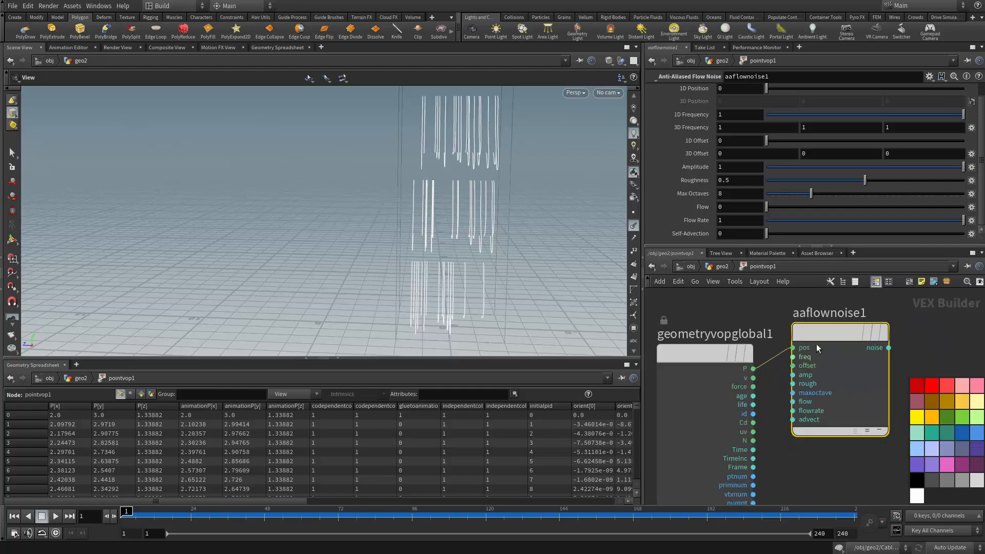
Step: Add a Vector to Float node after the flow noise and connect the noise output to its vec input
middle_click_drag(911, 311, 774, 335)
left_click_drag(901, 349, 947, 343)
left_click(794, 372)
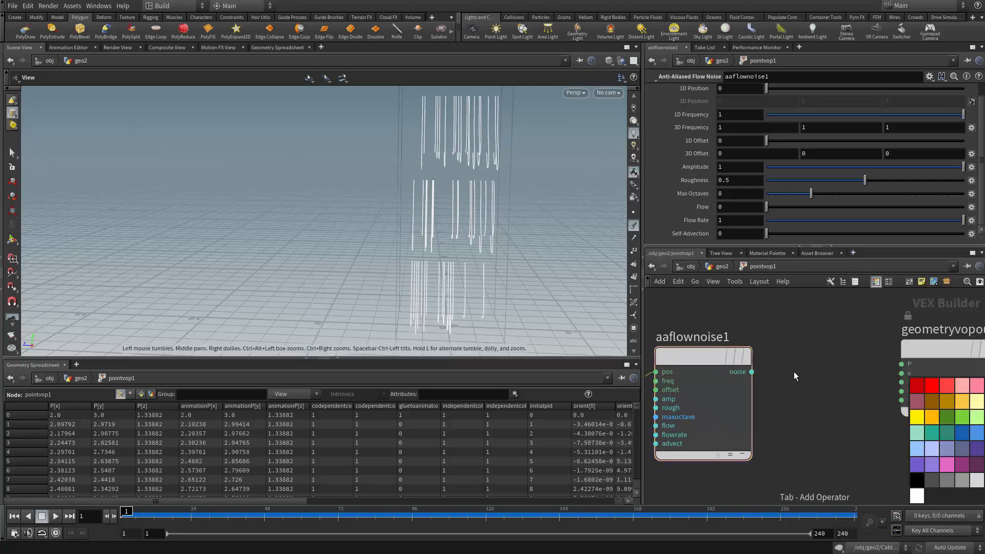
key("Tab")
type("v")
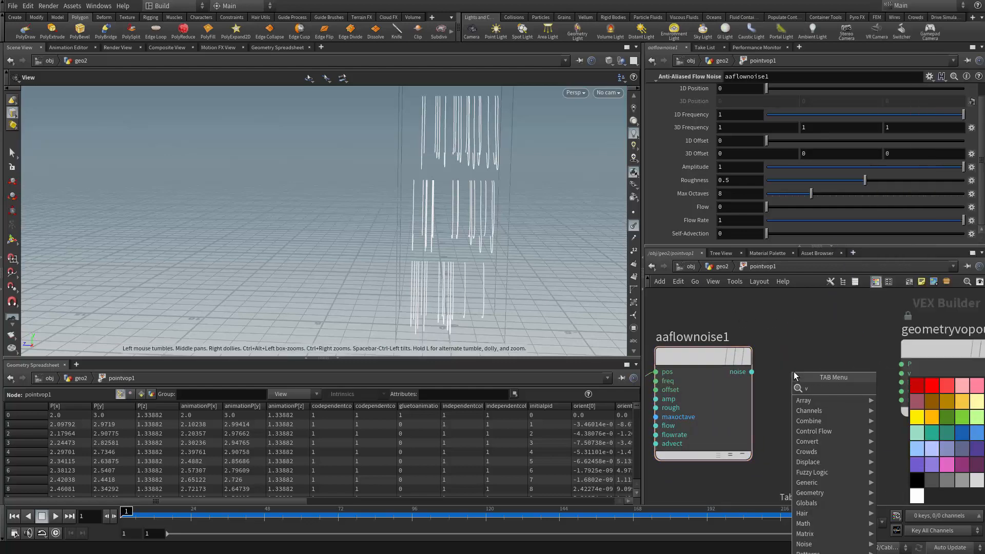
type("ector to")
key("Return")
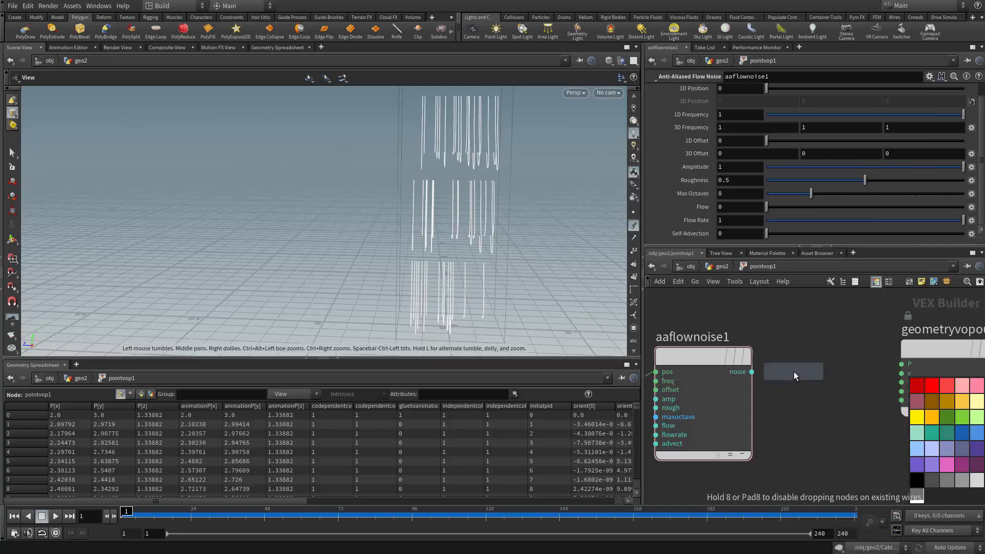
left_click(793, 372)
scroll(812, 383, "up", 2)
left_click(767, 371)
middle_click_drag(810, 432, 733, 410)
Step: Add a Float to Vector node after vectofloat1 and connect only fval3 to its fval3 input
scroll(768, 431, "down", 1)
left_click_drag(872, 349, 943, 338)
left_click(848, 386)
key("Tab")
type("float to v")
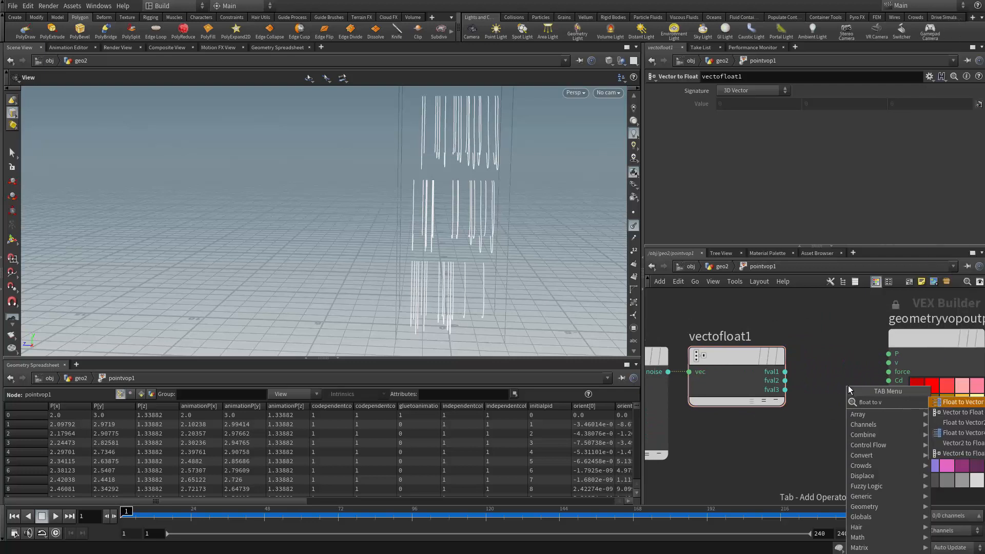
key("Return")
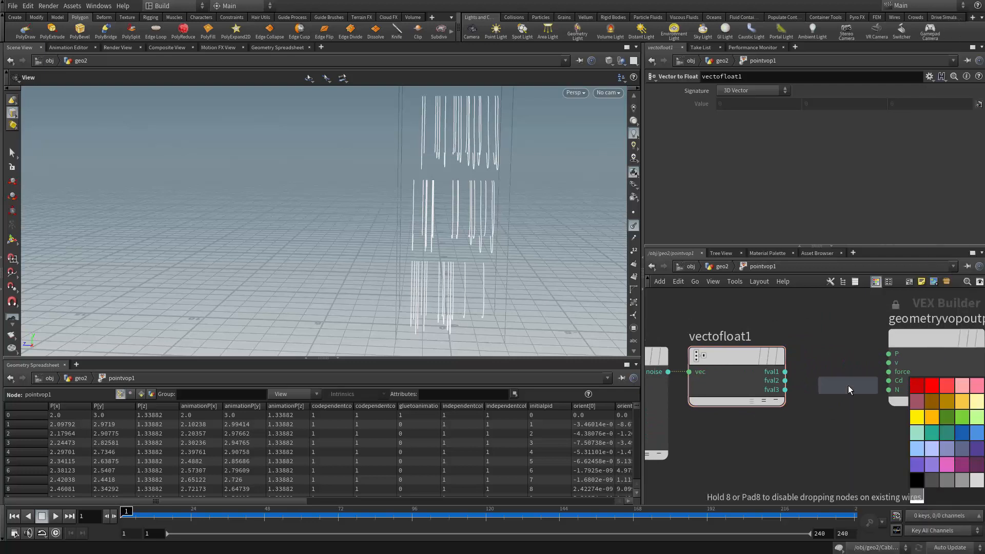
left_click(842, 386)
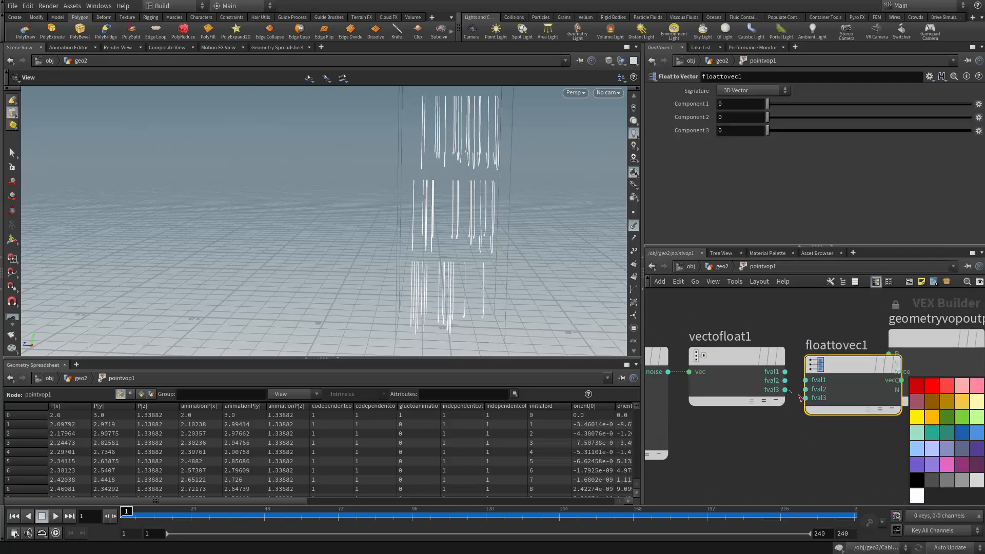
left_click_drag(785, 389, 816, 350)
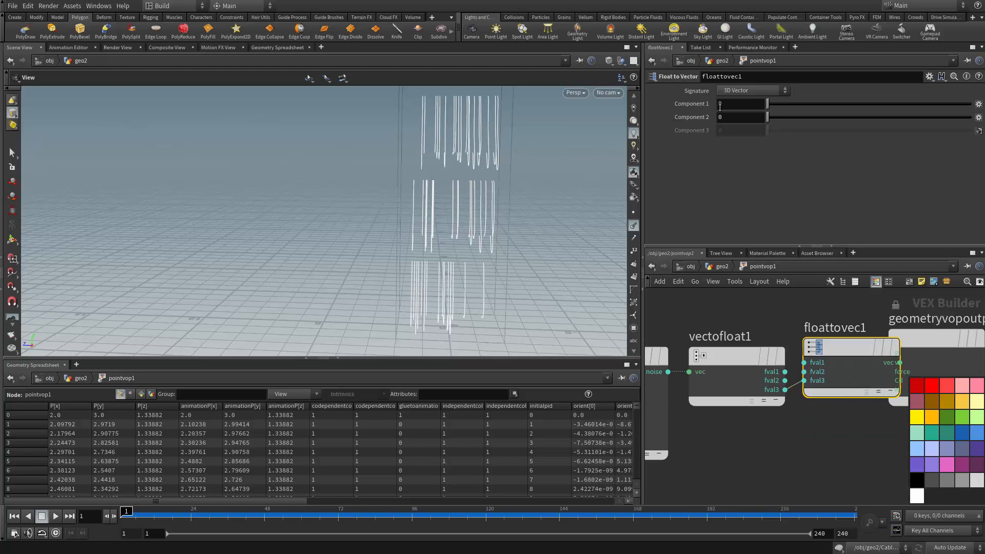
middle_click_drag(847, 324, 741, 314)
left_click_drag(817, 334, 908, 343)
left_click_drag(774, 356, 775, 365)
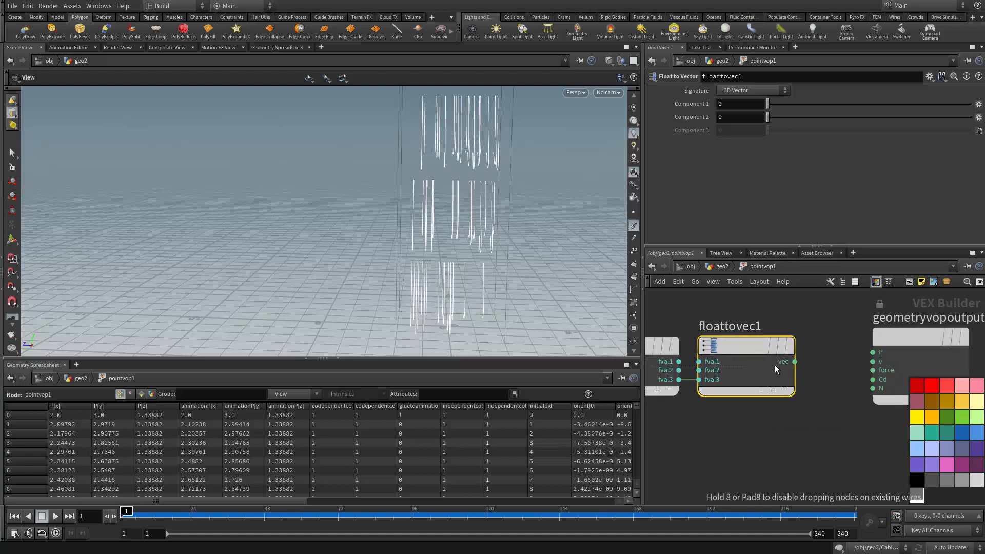
Step: Try connecting floattovec1's vec output to the N input of geometryvopoutput1
left_click(795, 361)
scroll(824, 393, "down", 3)
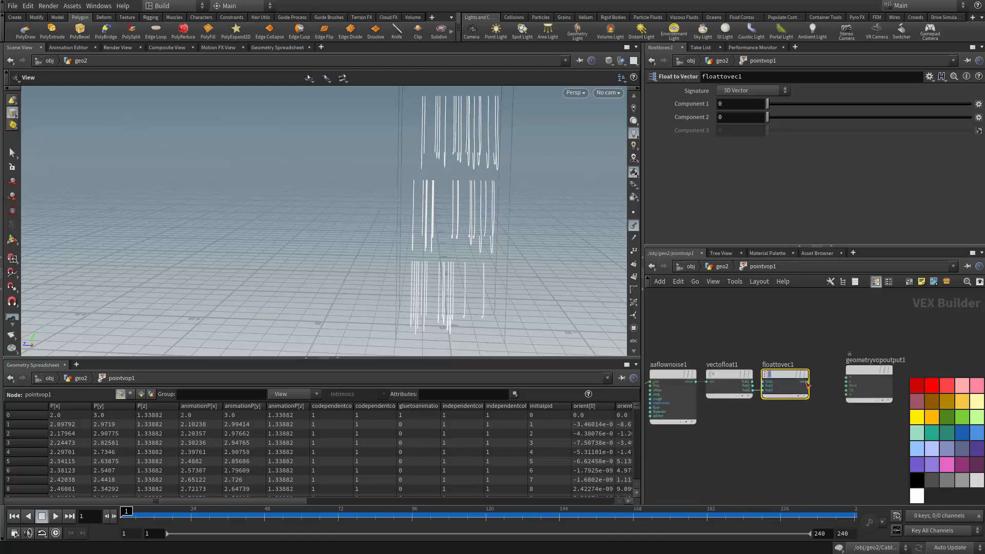
left_click(846, 394)
scroll(811, 413, "up", 5)
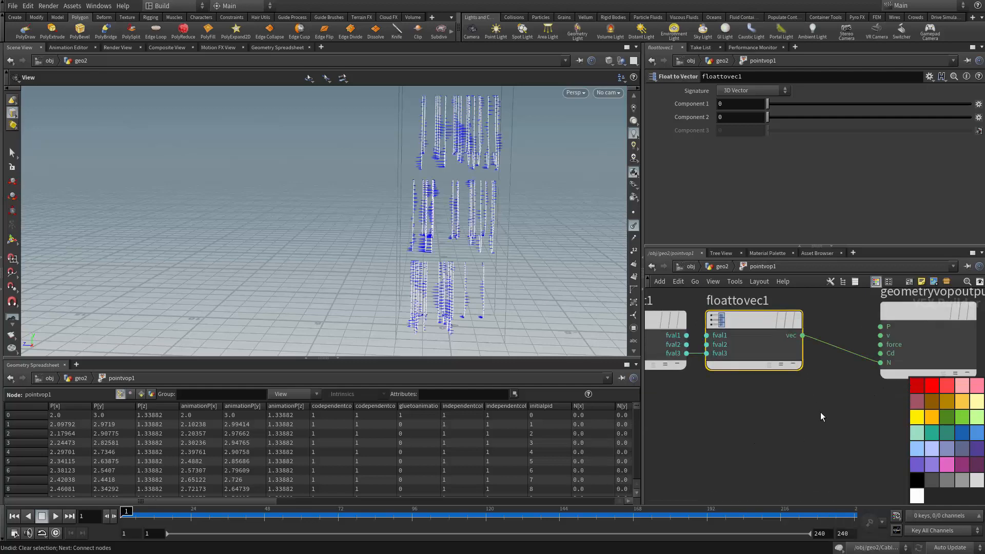
key("ctrl+z")
Step: Add an Add node below floattovec1 and connect the vec output to its first input
key("Tab")
type("add")
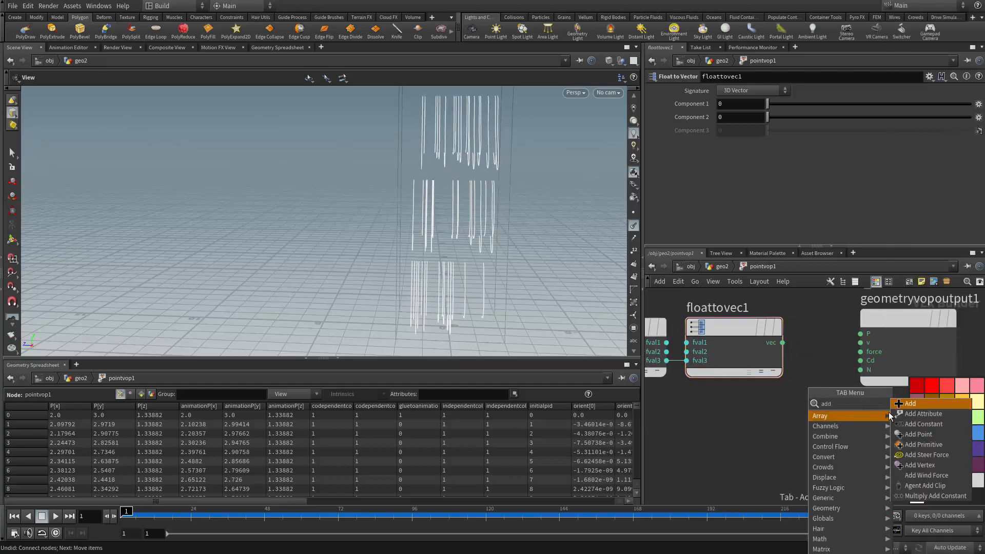
key("Return")
left_click(827, 405)
left_click(795, 408)
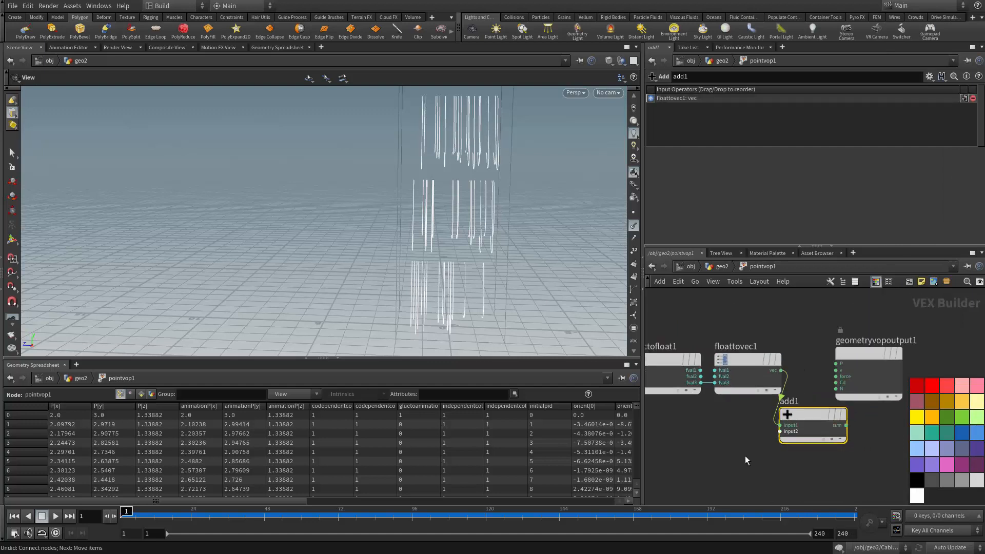
Step: Try connecting the global P to the first input of add1
scroll(718, 421, "down", 3)
middle_click_drag(708, 411, 832, 390)
left_click_drag(660, 462, 644, 507)
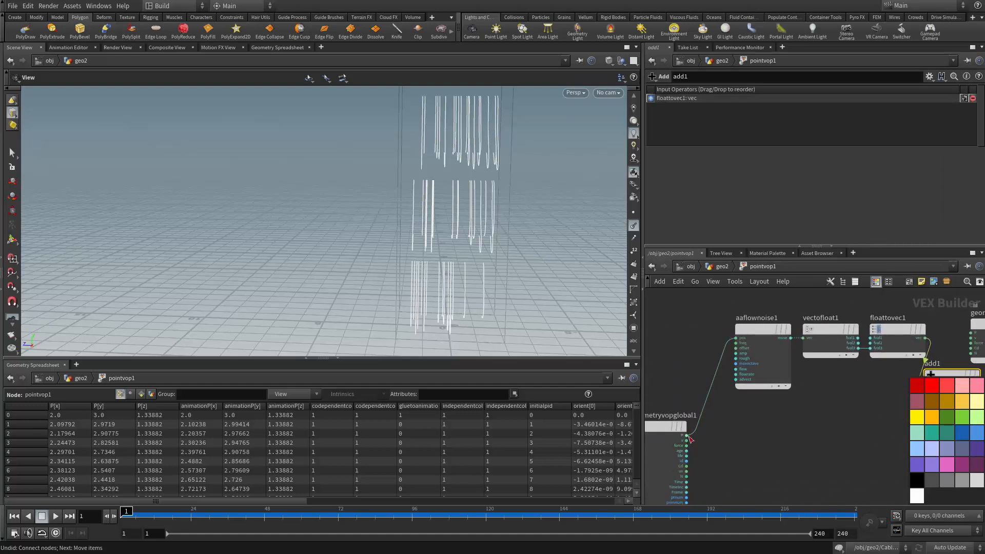
left_click(687, 435)
left_click(925, 385)
middle_click_drag(863, 409, 811, 414)
scroll(844, 410, "up", 2)
Step: Hide the color palette and connect the global P to input2 of add1
key("c")
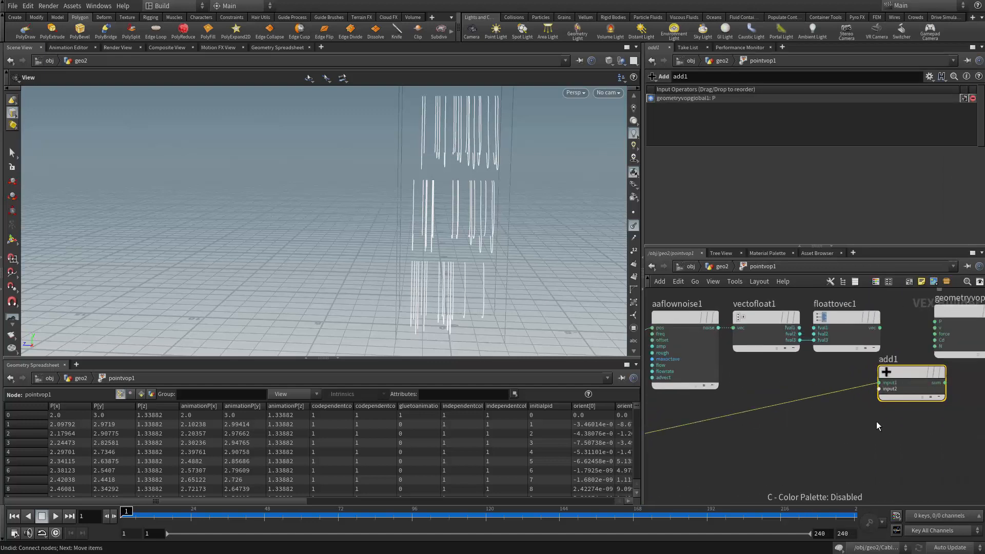
middle_click_drag(876, 421, 899, 415)
scroll(908, 349, "down", 2)
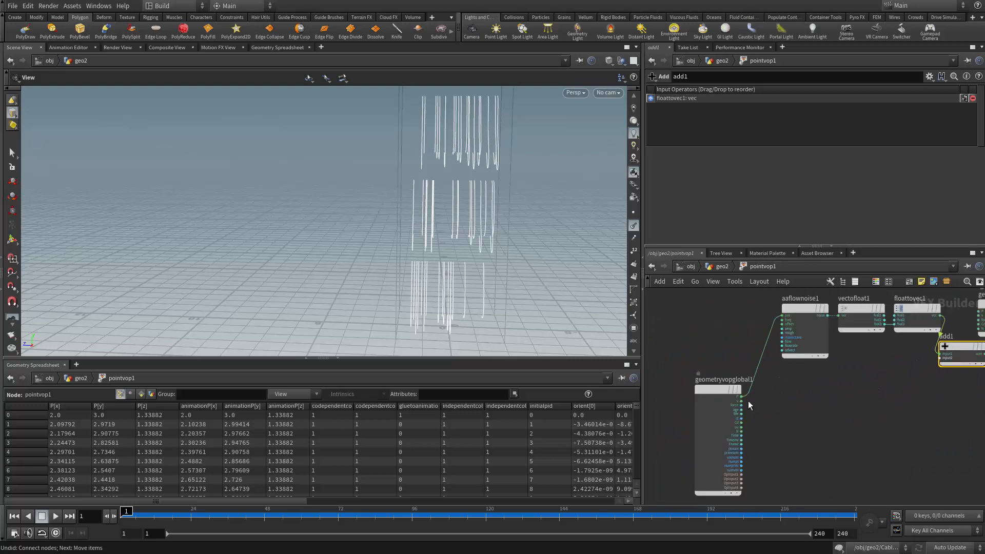
left_click(943, 358)
Step: Connect add1's sum output to the P input of geometryvopoutput1
middle_click_drag(948, 368, 835, 420)
scroll(844, 373, "up", 3)
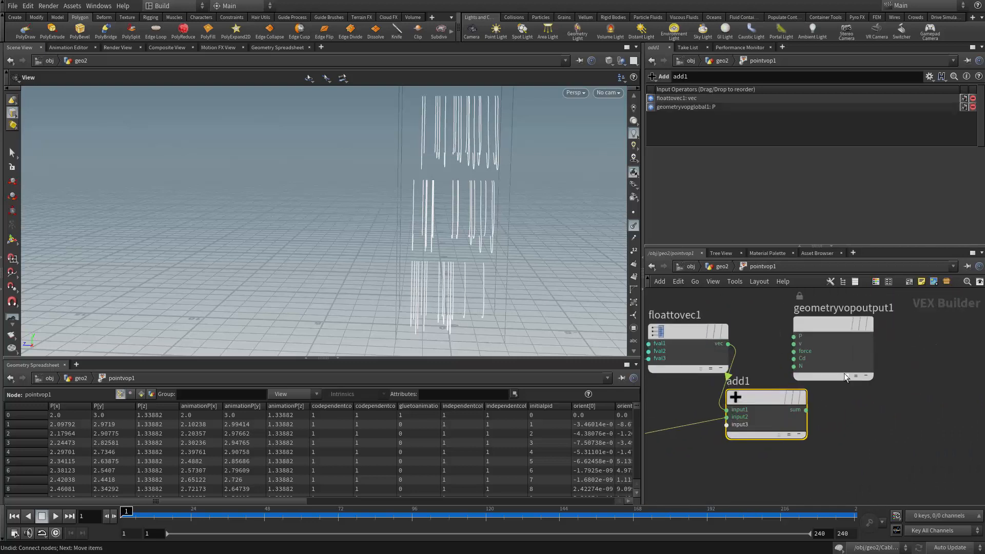
left_click(866, 364)
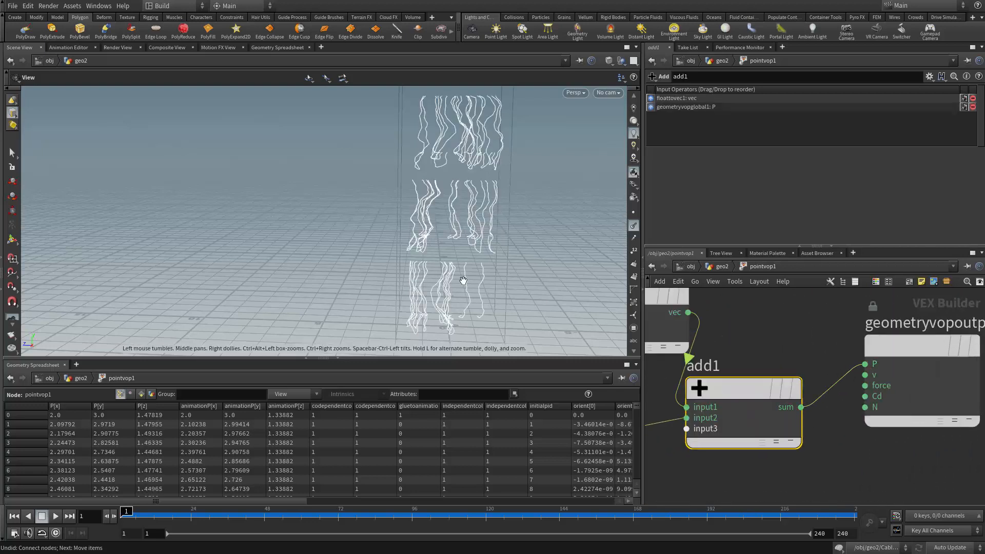
Step: Tidy the VOP network by repositioning geometryvopoutput1 and the group of nodes leading to floattovec1
left_click_drag(424, 264, 461, 329)
left_click_drag(893, 376, 899, 416)
middle_click_drag(759, 390, 955, 356)
scroll(955, 356, "down", 2)
middle_click_drag(793, 334, 886, 415)
scroll(872, 410, "down", 2)
left_click_drag(734, 339, 916, 409)
left_click_drag(910, 398, 860, 391)
middle_click_drag(812, 430, 871, 380)
left_click_drag(732, 445, 685, 445)
middle_click_drag(856, 447, 757, 461)
scroll(811, 434, "up", 1)
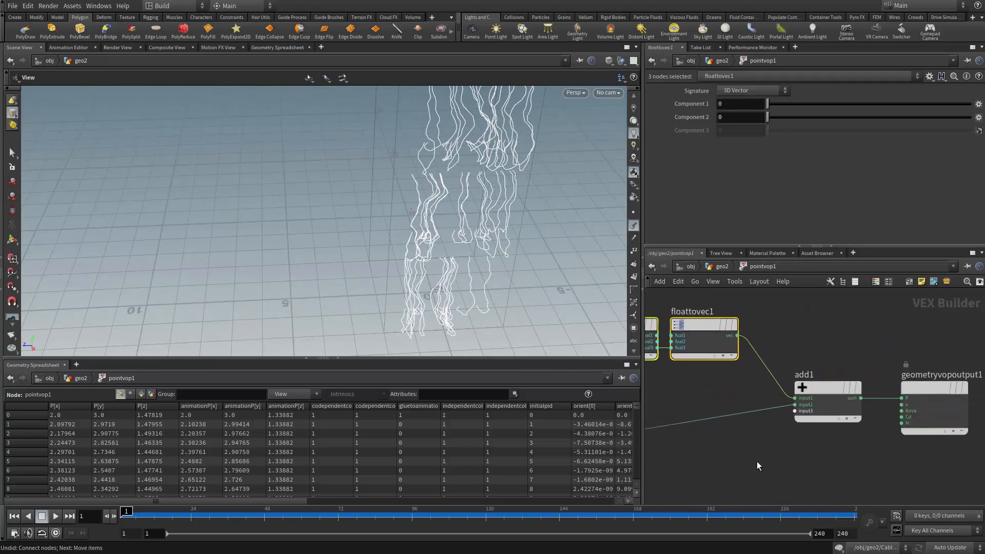
Step: Check the parameters of pointvop1 at the geo2 level and go back inside its network
scroll(836, 442, "up", 1)
left_click(833, 384)
middle_click_drag(803, 373, 788, 373)
left_click(721, 266)
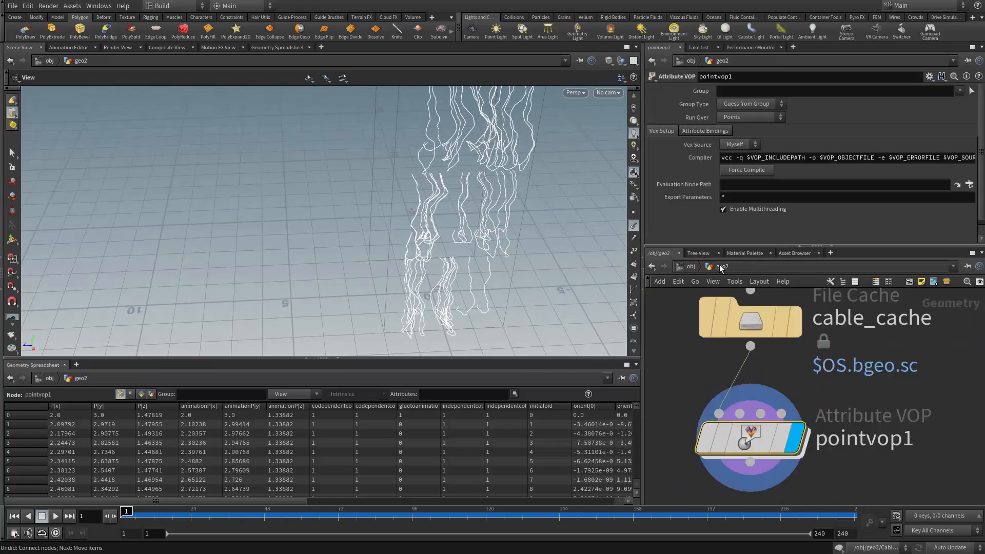
double_click(770, 432)
Step: Promote the 3D Frequency and 3D Offset parameters of aaflownoise1 to the pointvop1 node
middle_click_drag(842, 329, 833, 335)
middle_click_drag(655, 388, 916, 383)
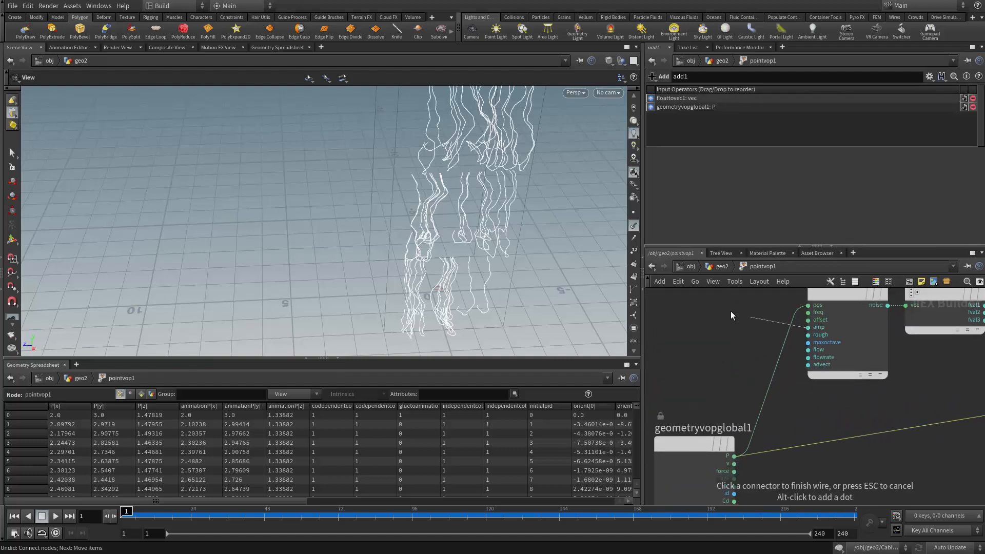
left_click(860, 331)
left_click(972, 128)
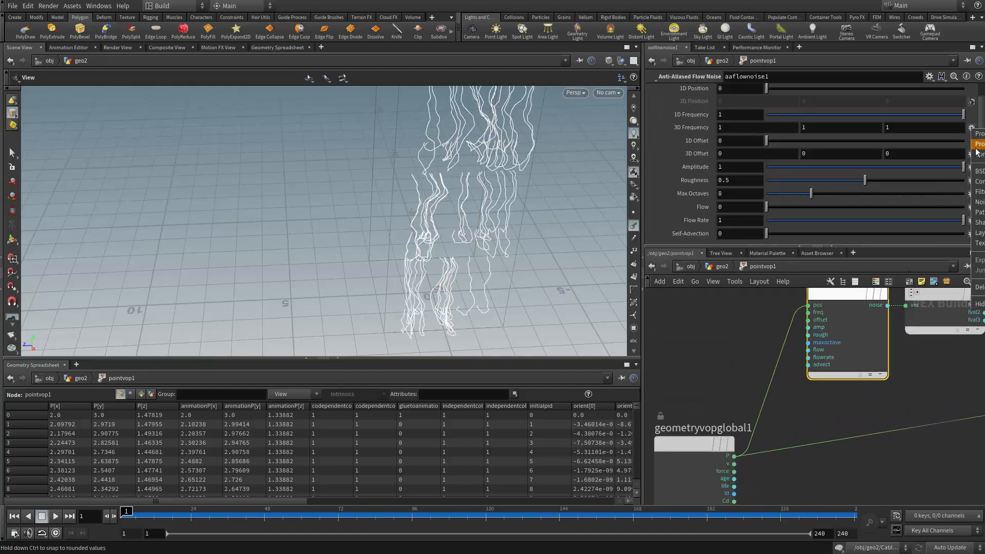
left_click(975, 140)
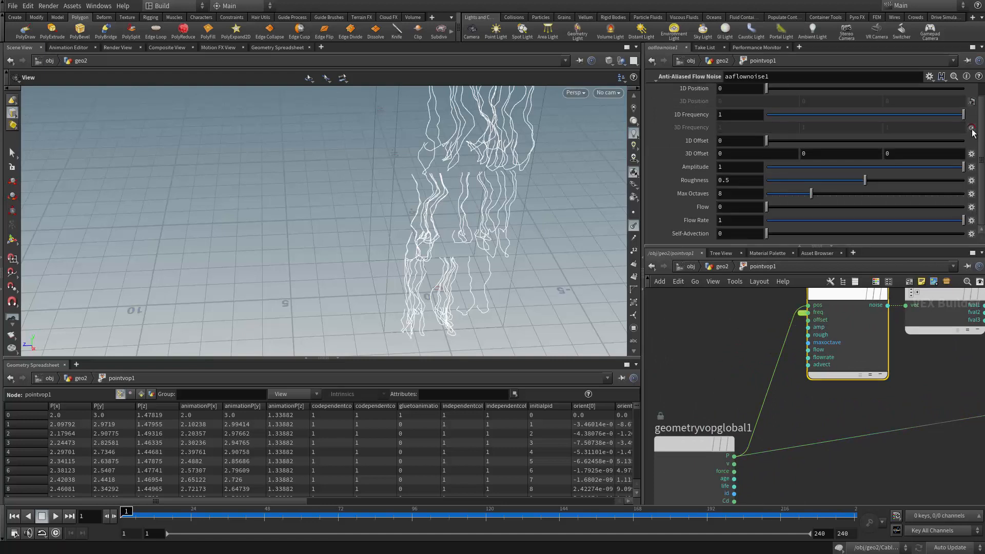
key("ctrl+z")
left_click(972, 128)
left_click(979, 136)
left_click(972, 153)
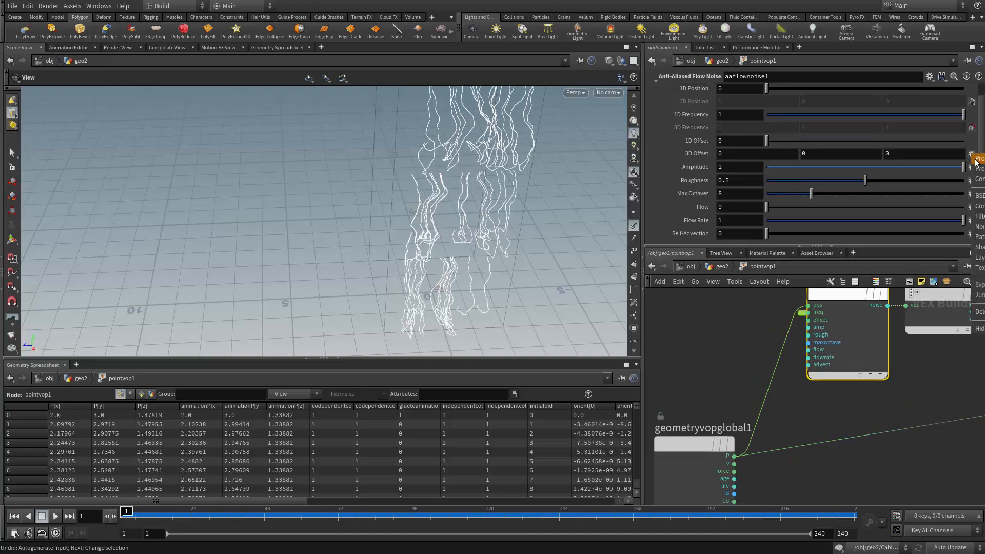
left_click(975, 165)
Step: Promote the noise's Amplitude, Roughness, Max Octaves, Flow, Flow Rate and Self-Advection parameters as well
left_click(972, 180)
left_click(976, 189)
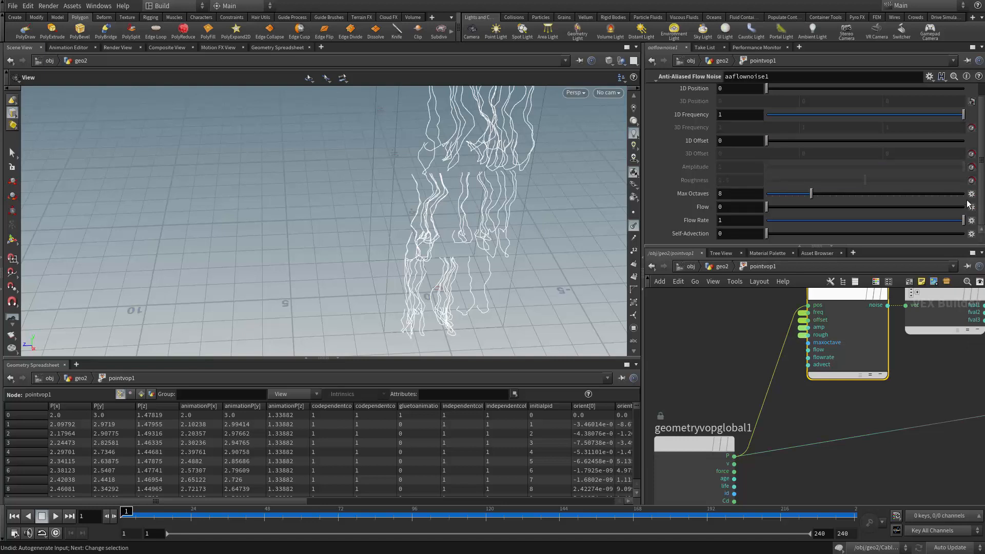
left_click(971, 193)
left_click(976, 202)
left_click(972, 207)
left_click(976, 215)
left_click(972, 220)
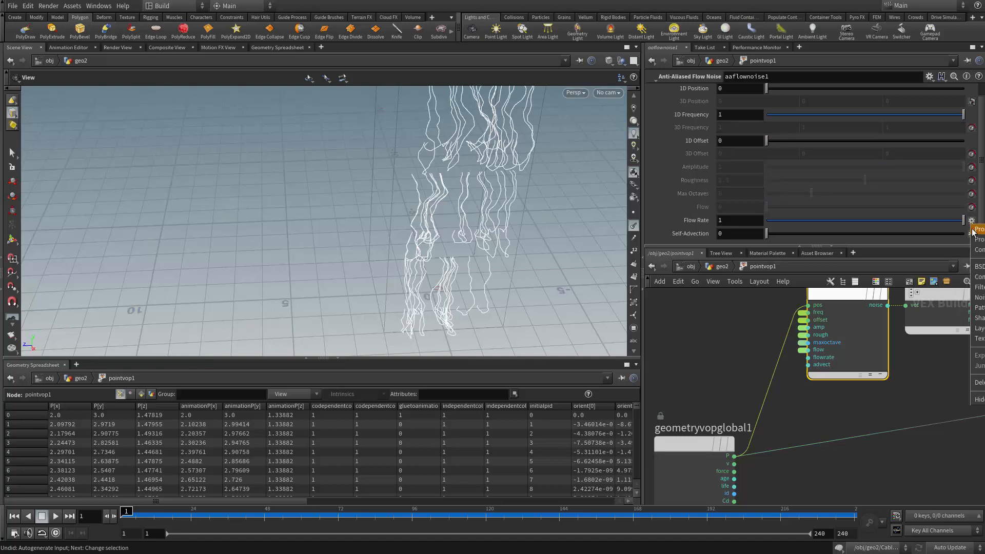
left_click(976, 228)
left_click(971, 233)
left_click(976, 242)
Step: Return to the geo2 level and set the promoted Roughness on pointvop1 to 0
key("u")
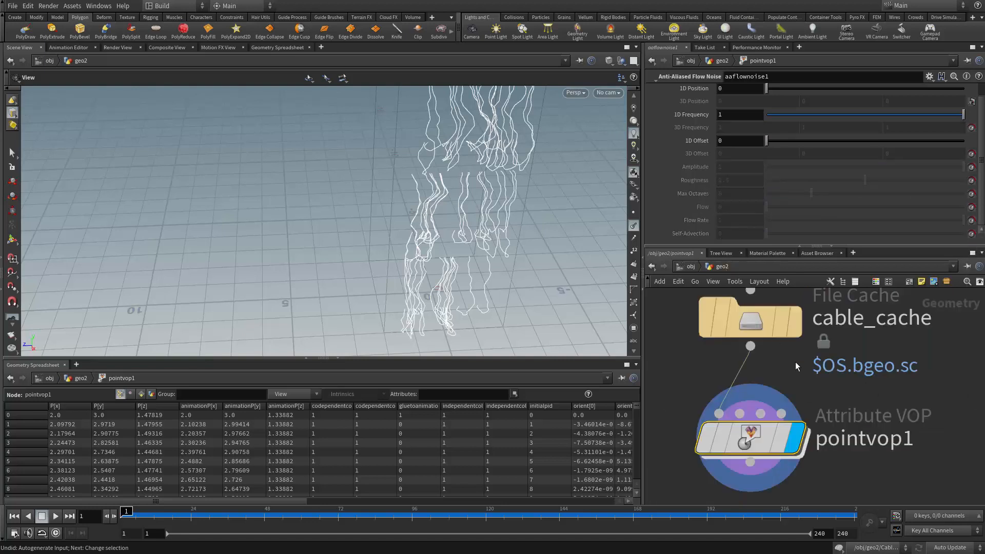
scroll(773, 182, "up", 2)
scroll(773, 184, "down", 1)
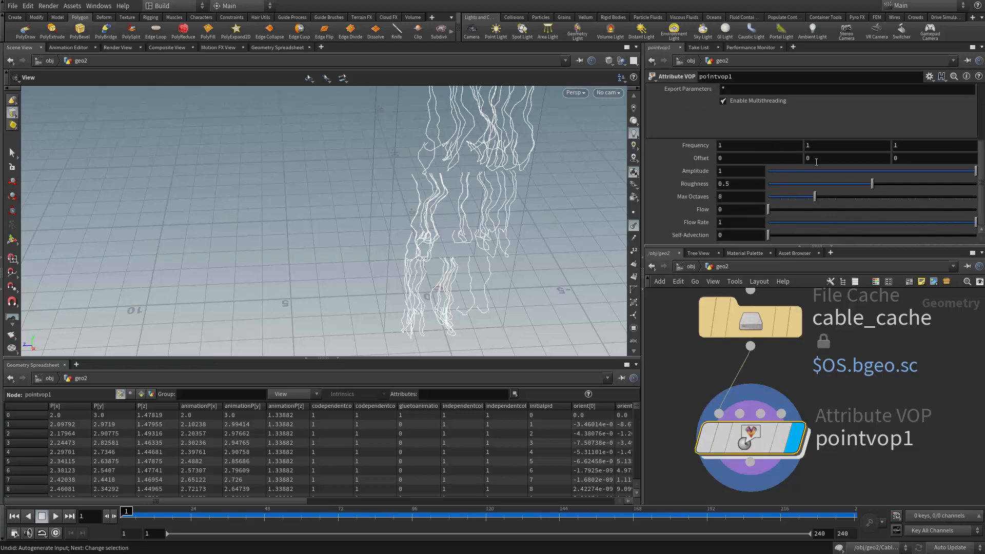
left_click_drag(512, 180, 515, 203)
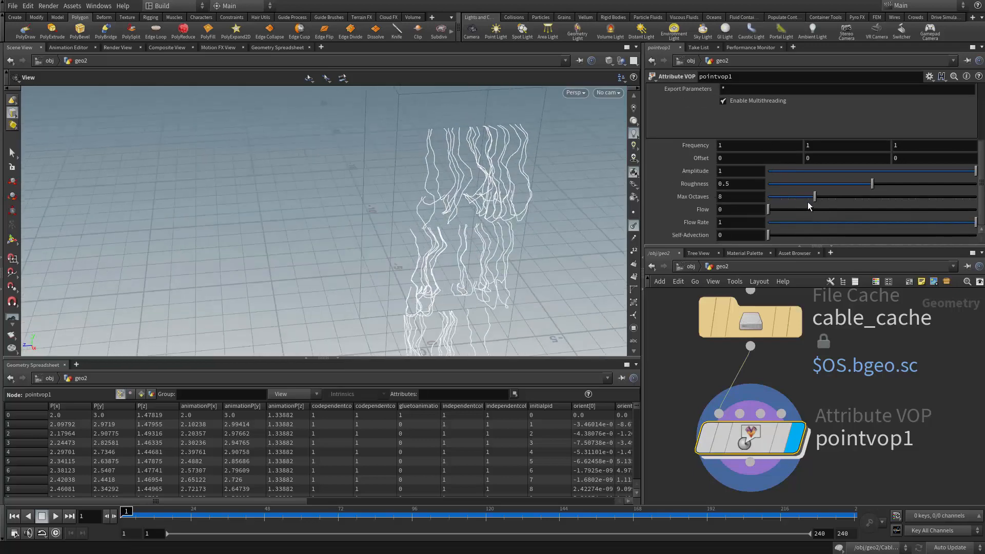
left_click_drag(858, 185, 769, 185)
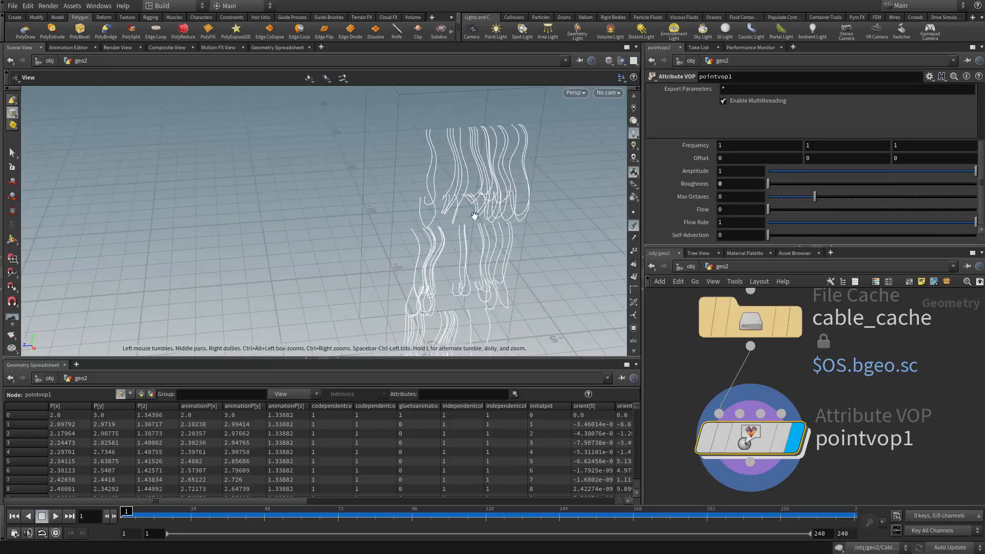
Step: Set the third component of pointvop1's Frequency to 2.21
left_click_drag(471, 213, 369, 174)
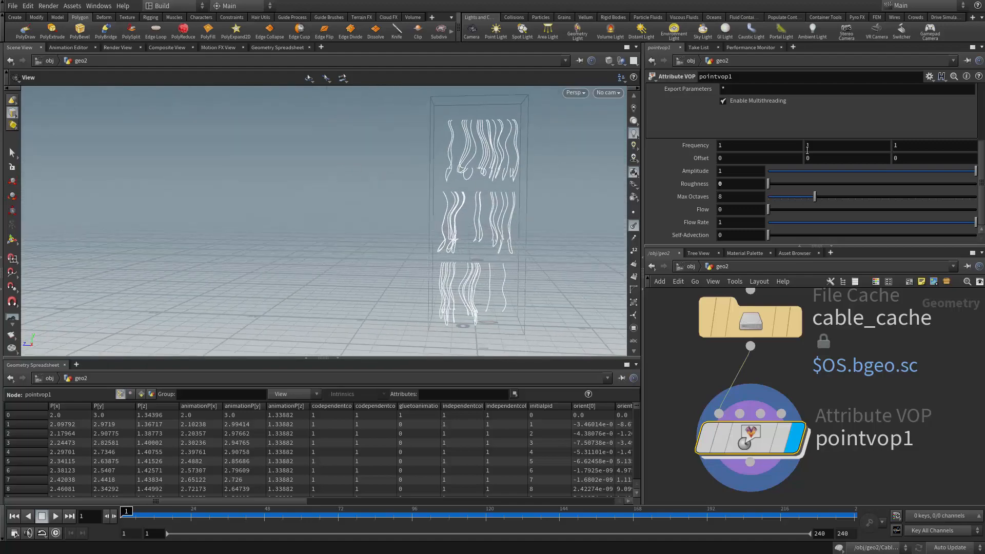
middle_click_drag(922, 144, 858, 142)
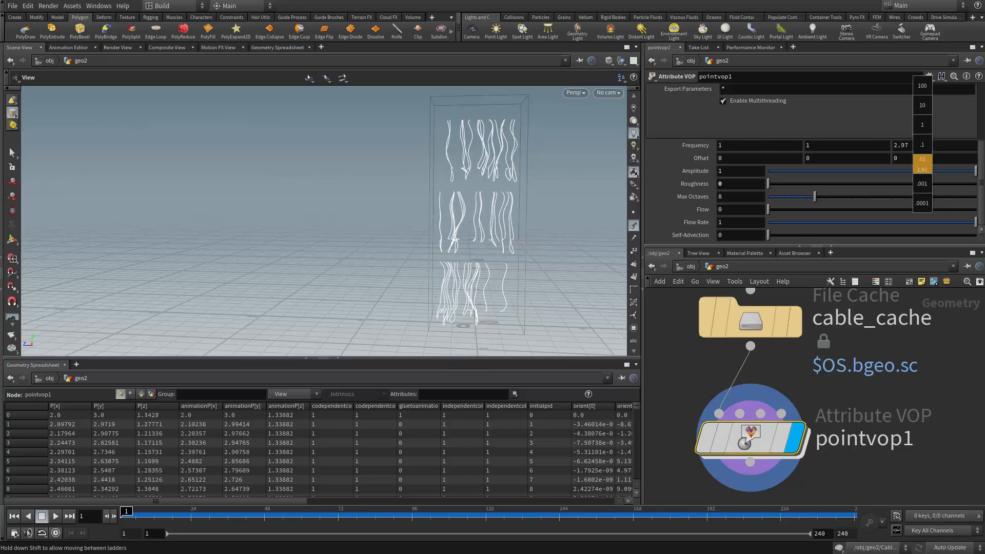
middle_click_drag(923, 159, 788, 162)
left_click_drag(271, 216, 408, 251)
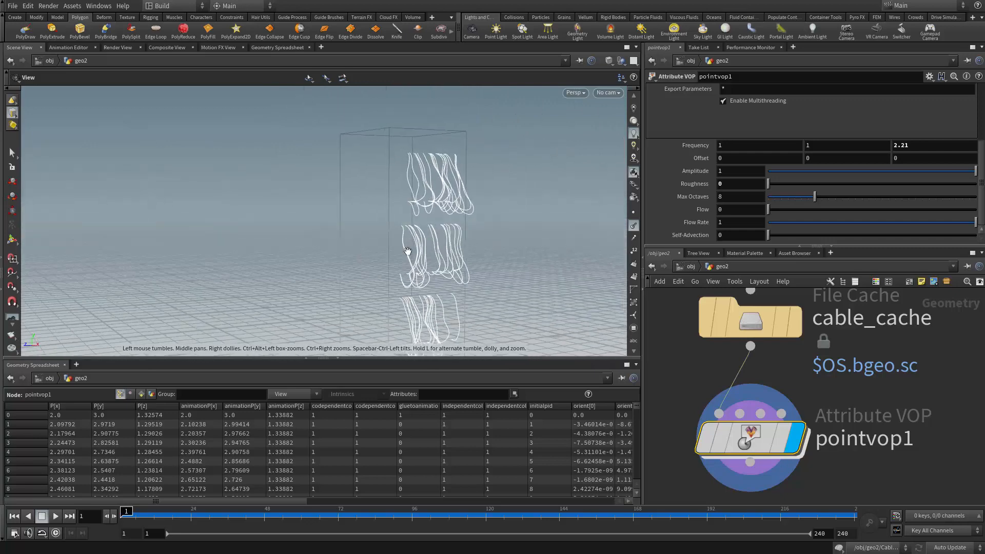
Step: Add a PolyWire node below pointvop1, connect it to pointvop1's output and display its result
middle_click_drag(797, 421, 851, 334)
left_click(741, 411)
key("Tab")
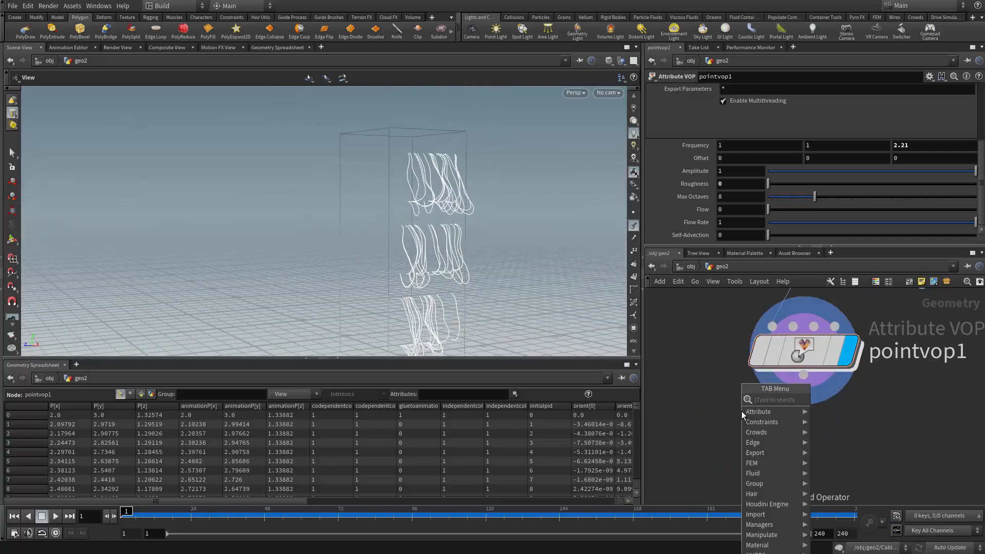
type("polyw")
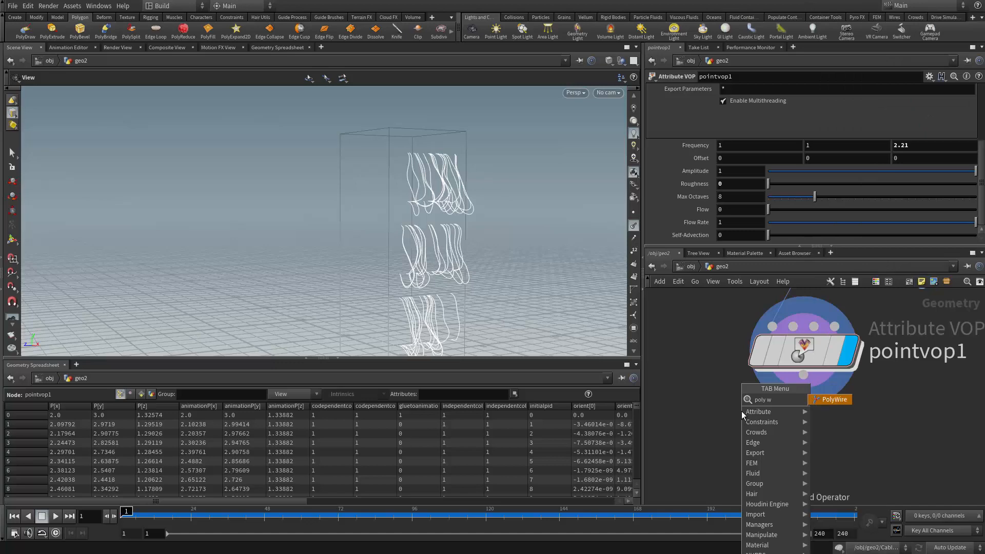
key("Return")
left_click(776, 448)
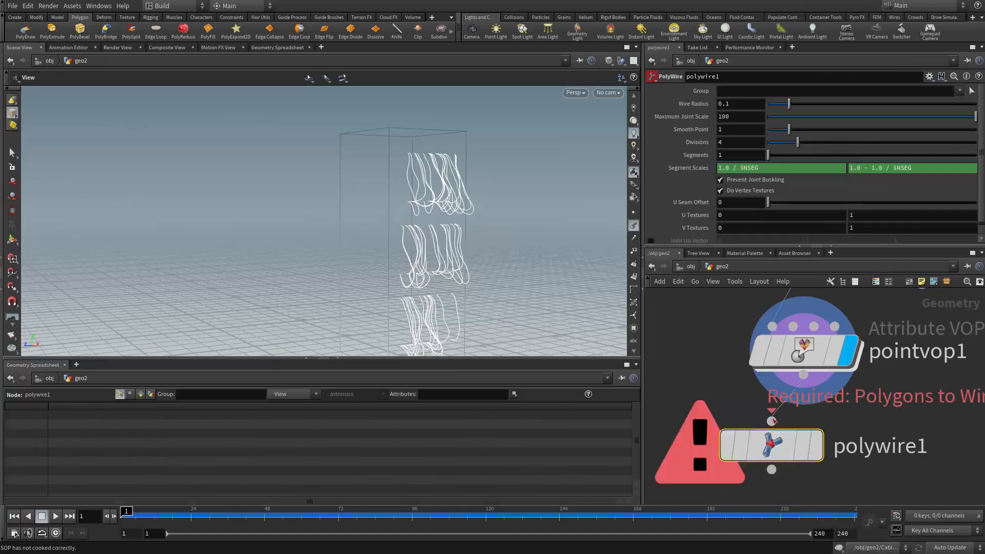
left_click_drag(791, 457, 803, 461)
left_click(833, 452)
Step: Frame the wired cables in the viewport and hide the point normals
key("space+g")
left_click_drag(433, 247, 481, 273)
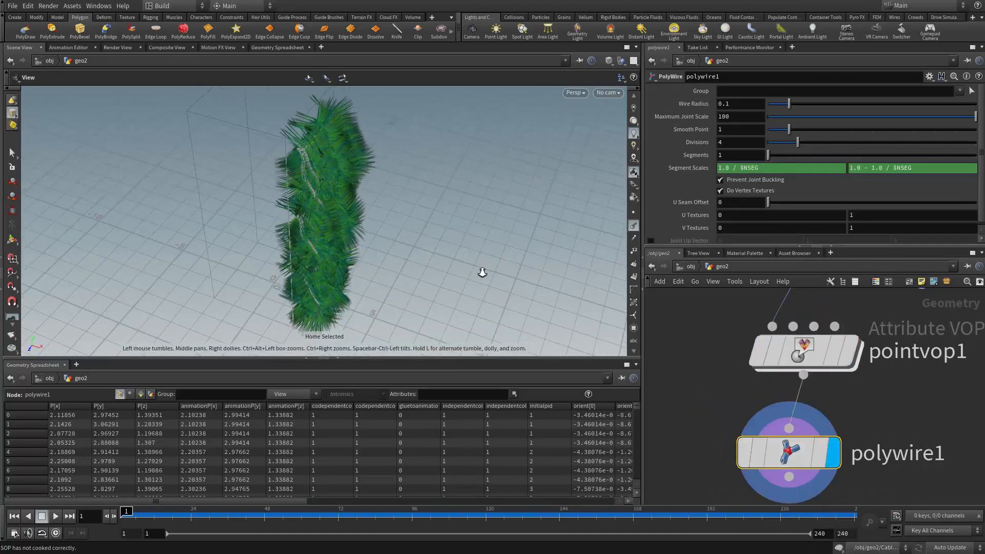
right_click_drag(481, 273, 586, 291)
left_click(636, 229)
left_click_drag(396, 211, 405, 267)
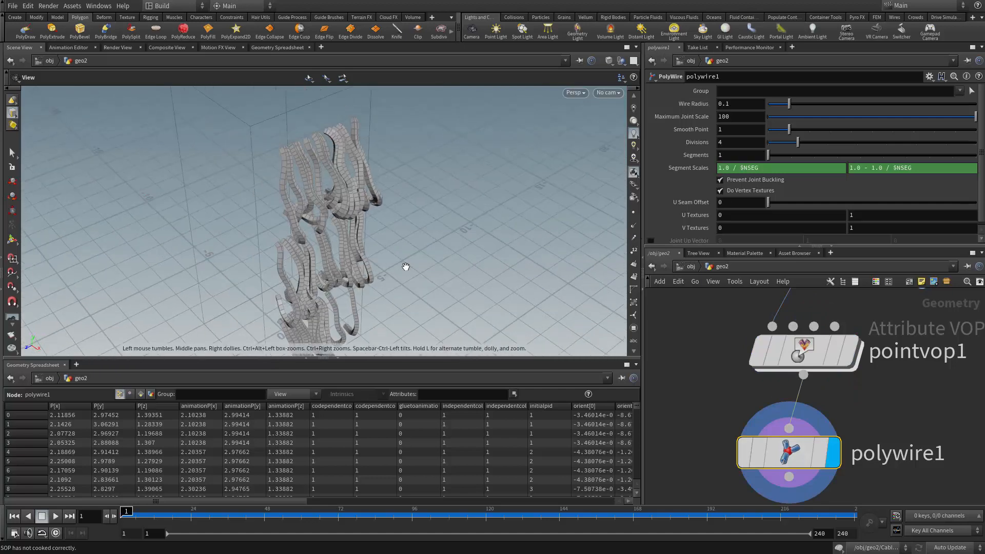
right_click_drag(405, 266, 387, 229)
middle_click_drag(387, 229, 452, 303)
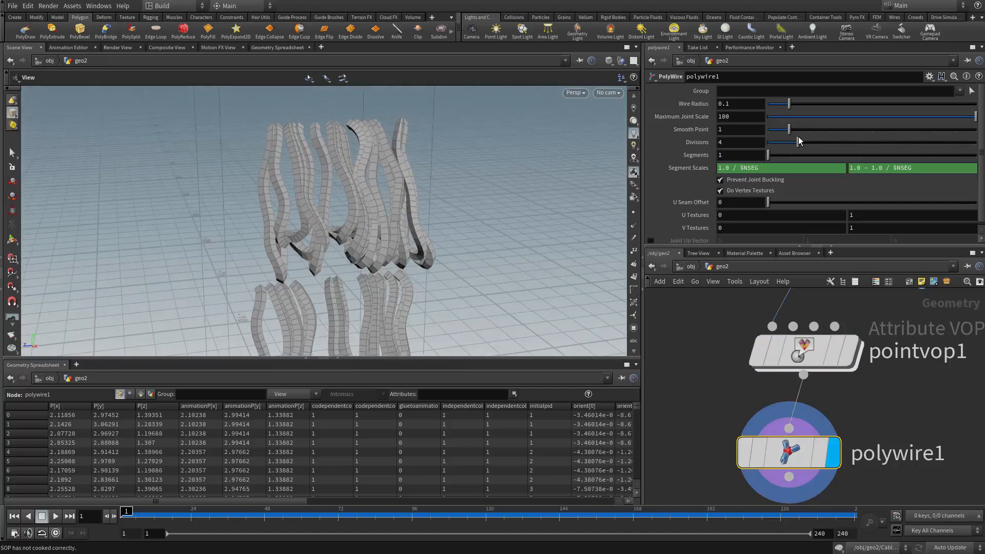
Step: Set polywire1's Divisions to 12 and its Wire Radius to 0.025
left_click_drag(816, 145, 961, 149)
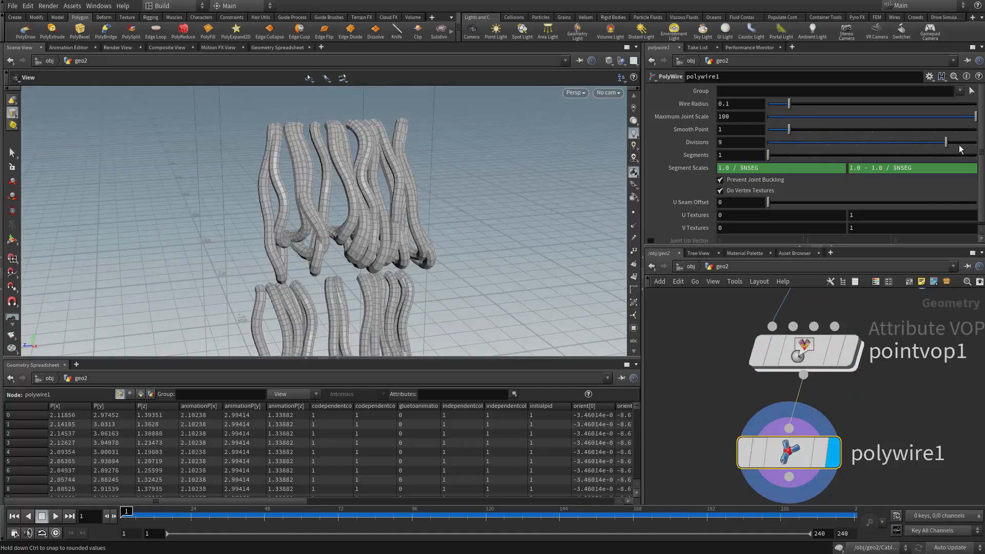
type("12")
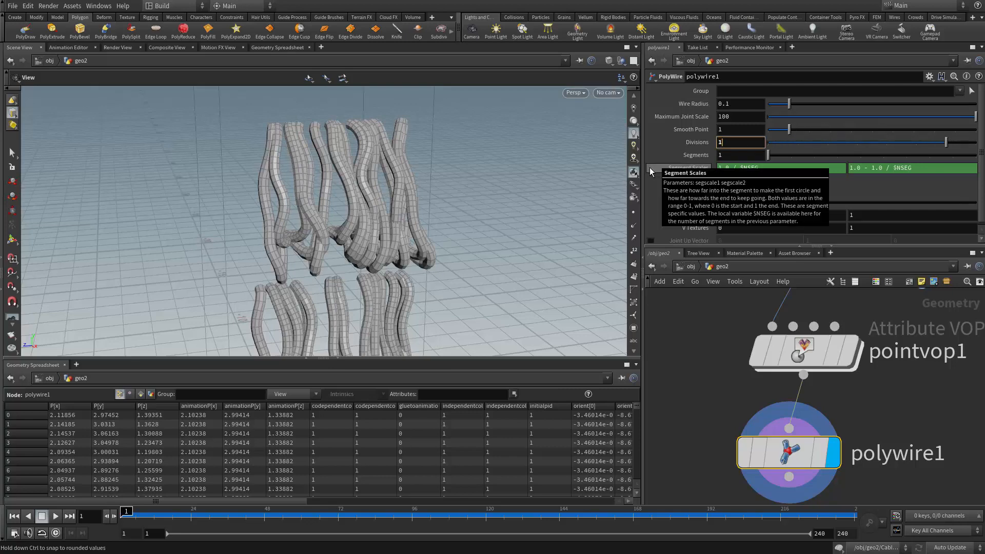
key("Return")
left_click_drag(789, 104, 774, 106)
middle_click_drag(451, 201, 462, 165)
left_click_drag(777, 107, 773, 106)
scroll(285, 210, "down", 5)
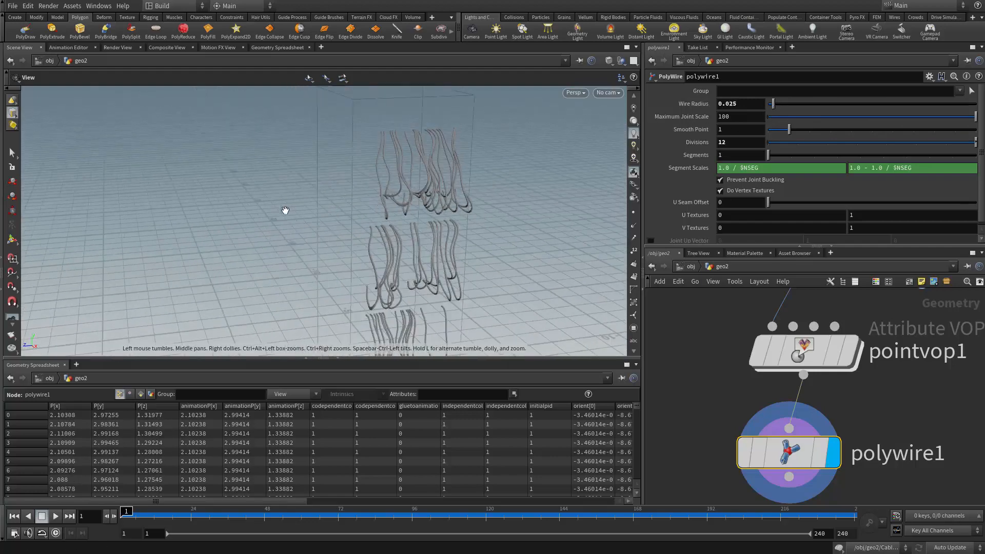
Step: Examine the thickness and shape of the thin cable meshes from several angles
left_click_drag(337, 170, 202, 248)
right_click_drag(202, 248, 298, 196)
middle_click_drag(298, 196, 428, 196)
left_click_drag(428, 196, 447, 229)
middle_click_drag(447, 229, 330, 256)
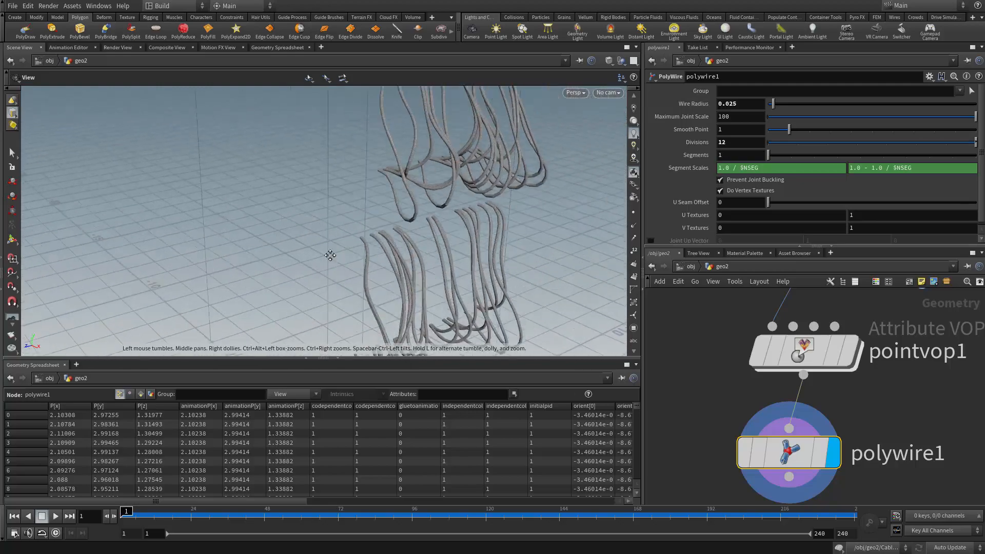
left_click_drag(330, 255, 333, 314)
right_click_drag(333, 313, 413, 215)
middle_click_drag(413, 215, 370, 260)
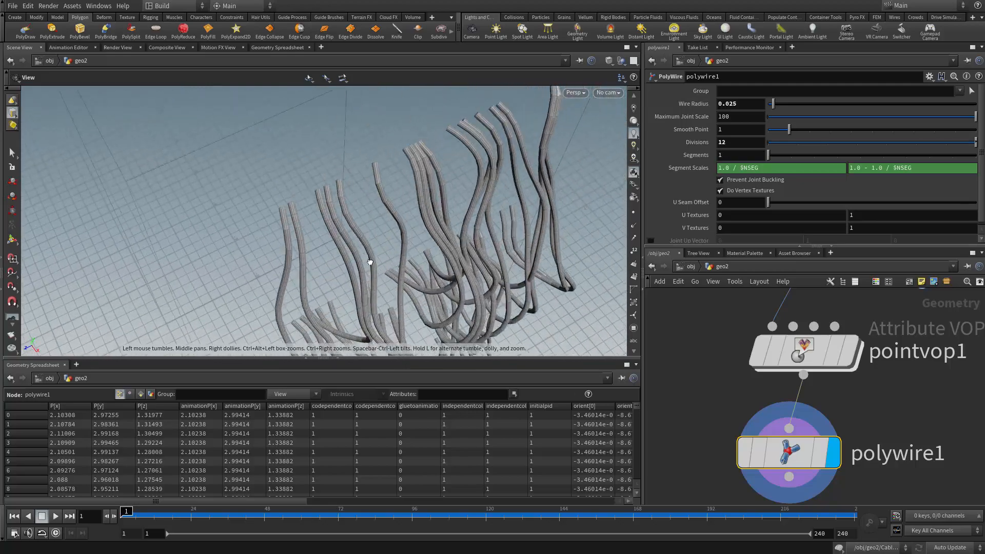
left_click_drag(370, 259, 369, 211)
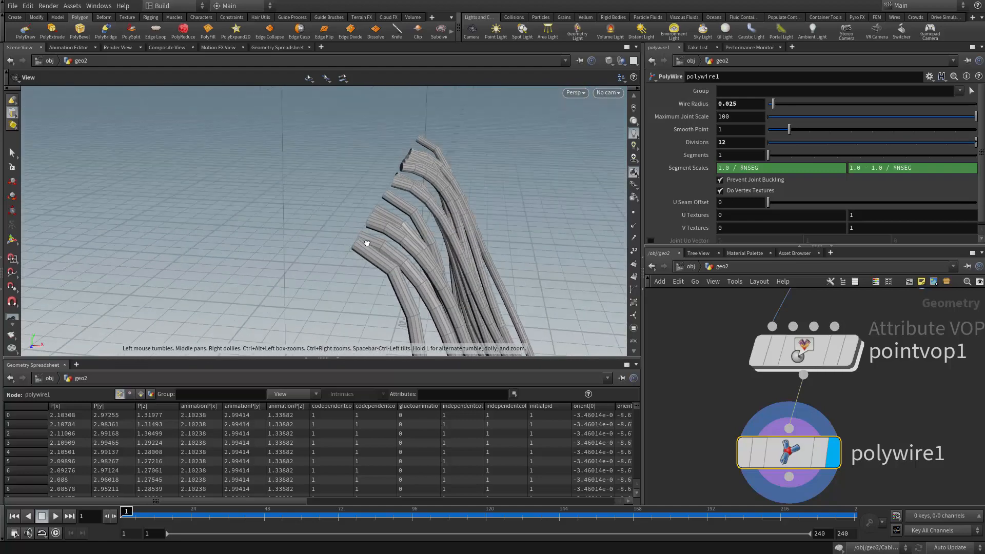
Step: Inspect the upper ends of the cables up close and review the PolyWire parameters
left_click_drag(367, 243, 380, 219)
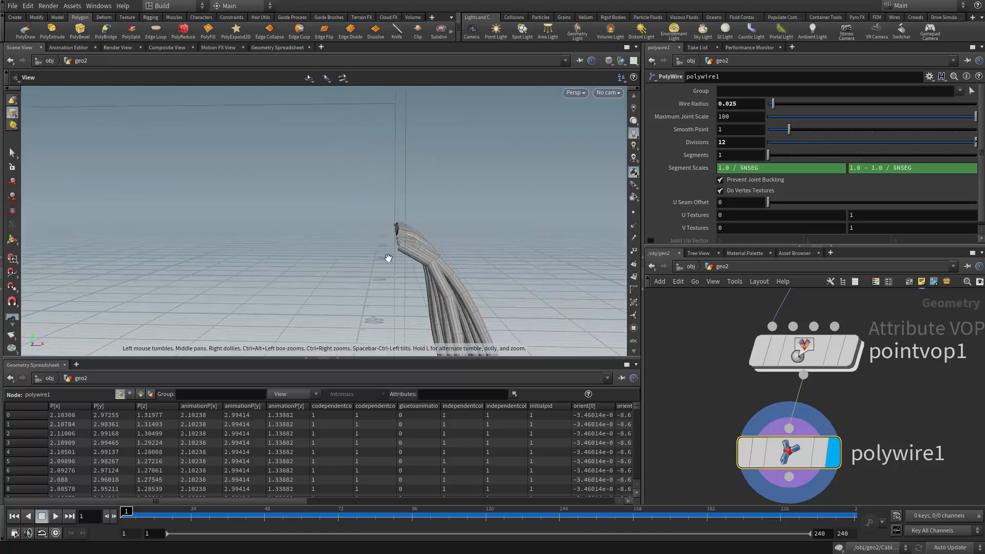
scroll(719, 374, "down", 5)
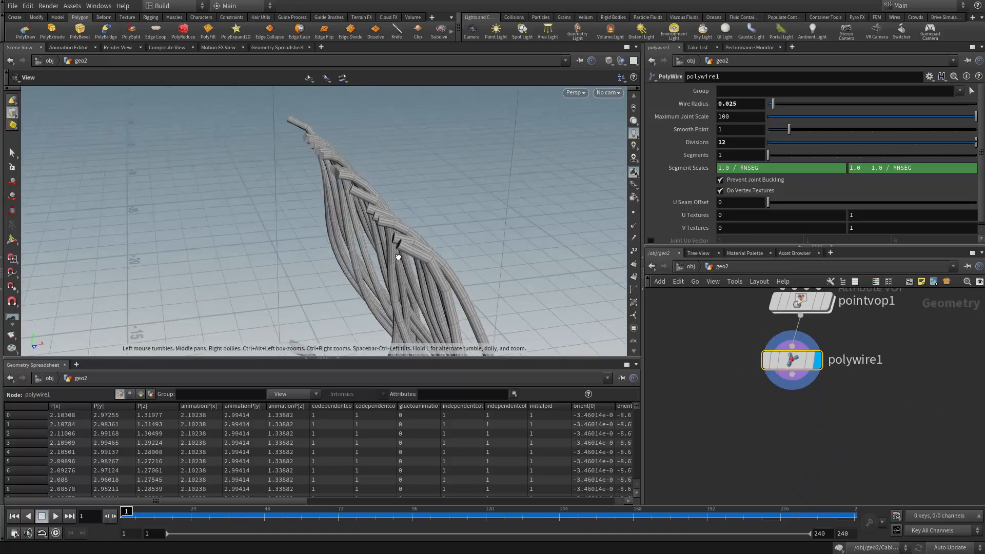
left_click_drag(399, 257, 544, 224)
middle_click_drag(719, 341, 729, 383)
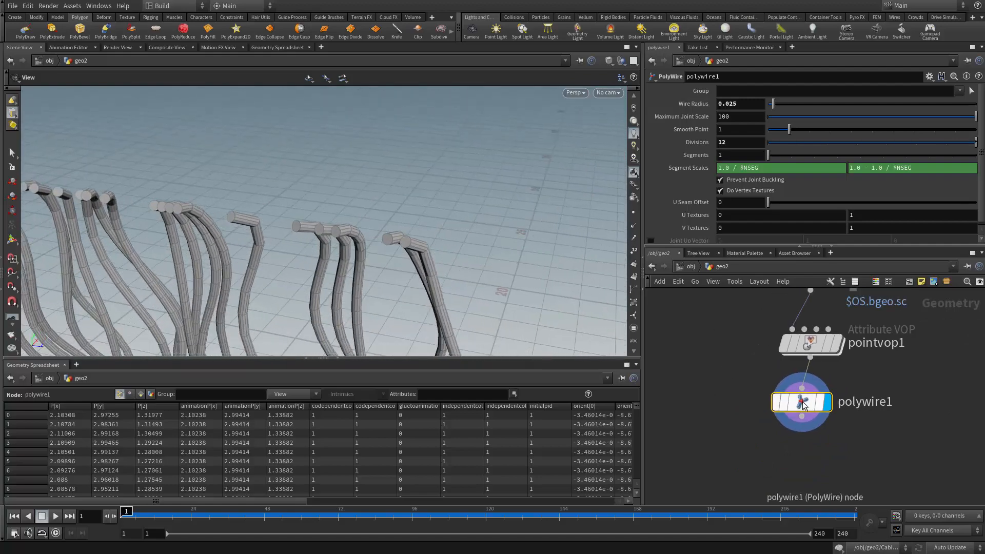
mouse_move(392, 248)
left_mouse_down()
mouse_move(286, 215)
mouse_move(401, 236)
left_mouse_up()
scroll(765, 189, "down", 1)
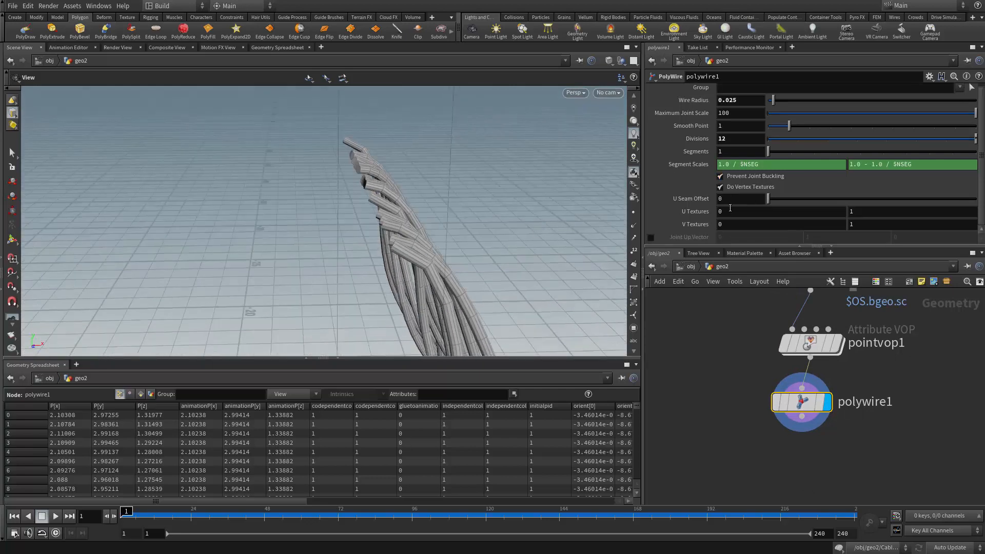
scroll(741, 203, "up", 1)
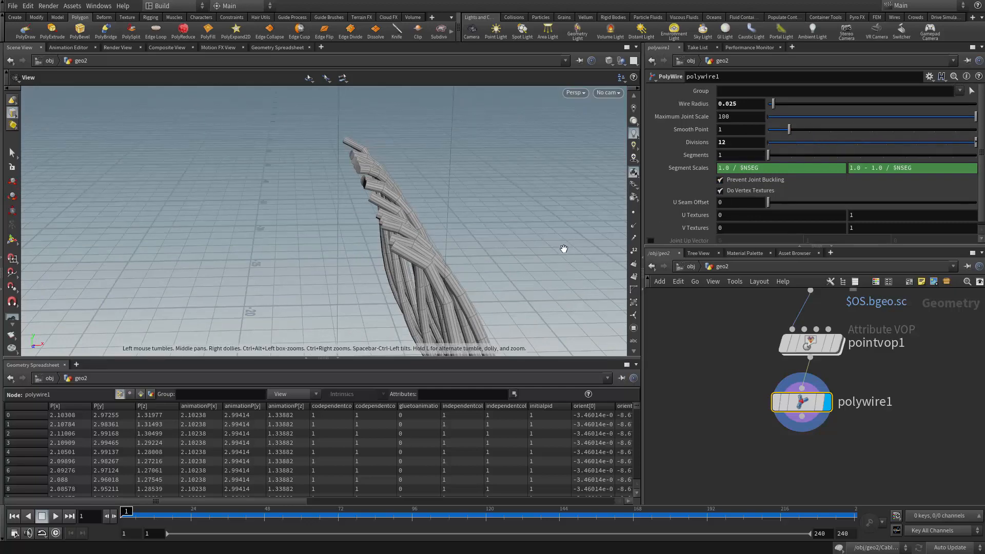
left_click_drag(564, 248, 435, 216)
scroll(703, 364, "down", 2)
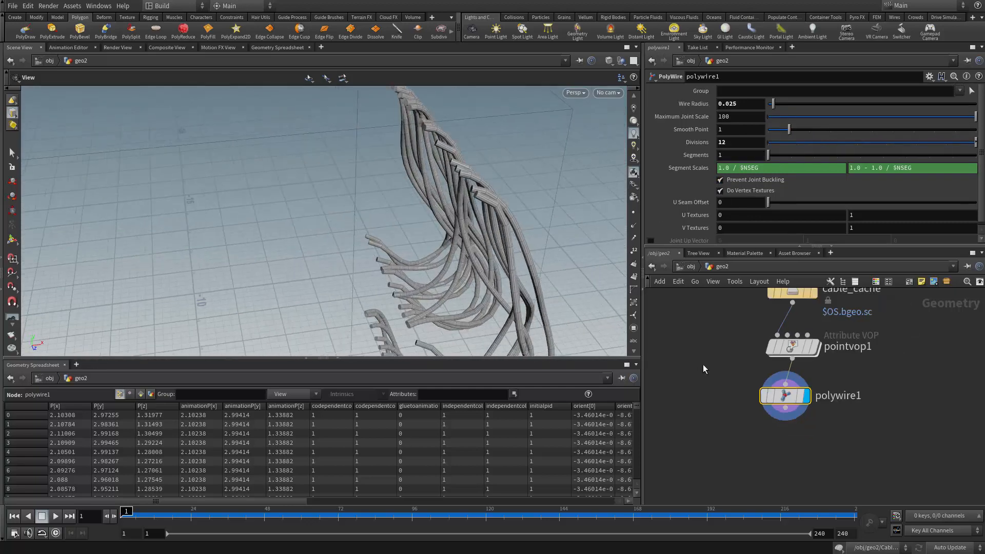
Step: Add a Tube node in an empty area of the geo2 network beside the cable chain
middle_click_drag(712, 340, 802, 317)
key("Tab")
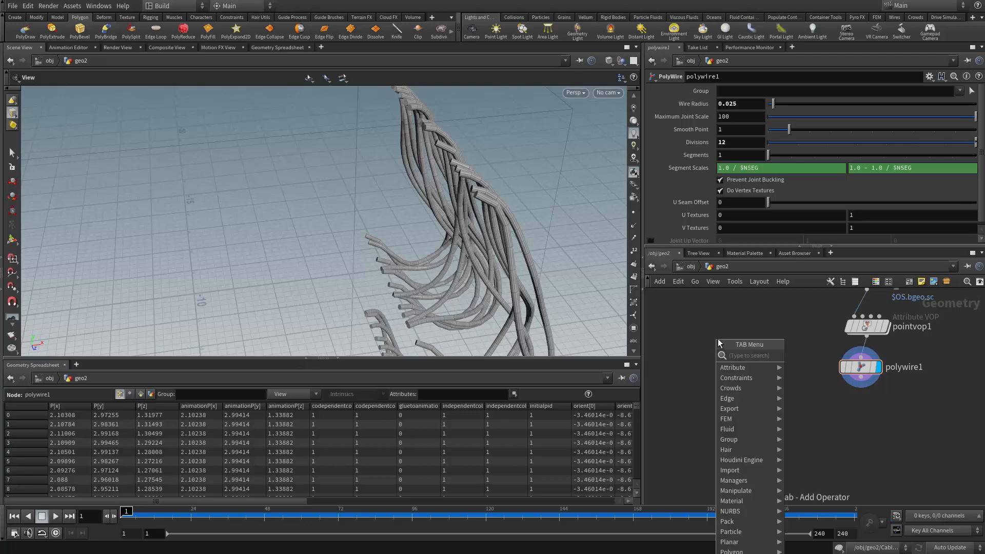
type("g")
key("BackSpace")
type("tub")
key("Return")
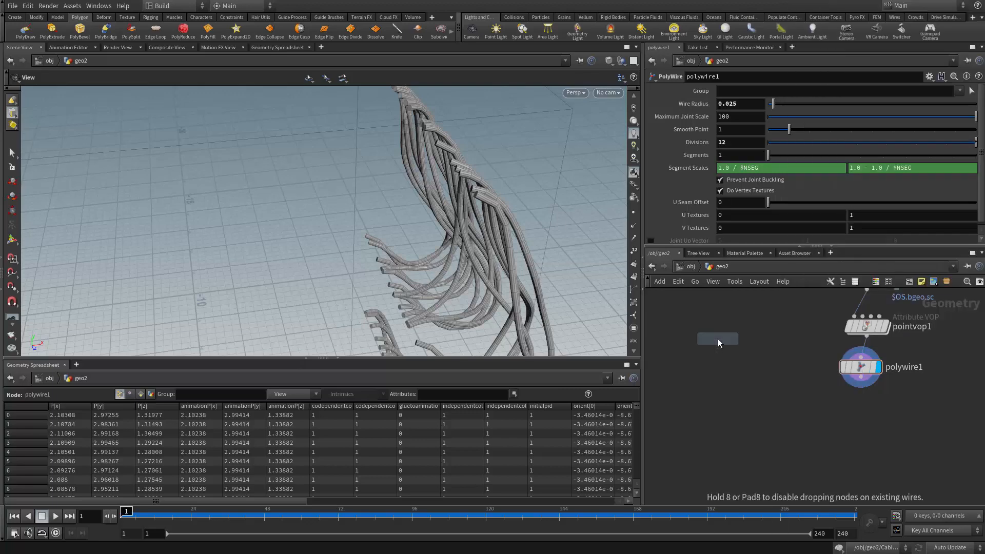
left_click(719, 342)
scroll(718, 343, "up", 3)
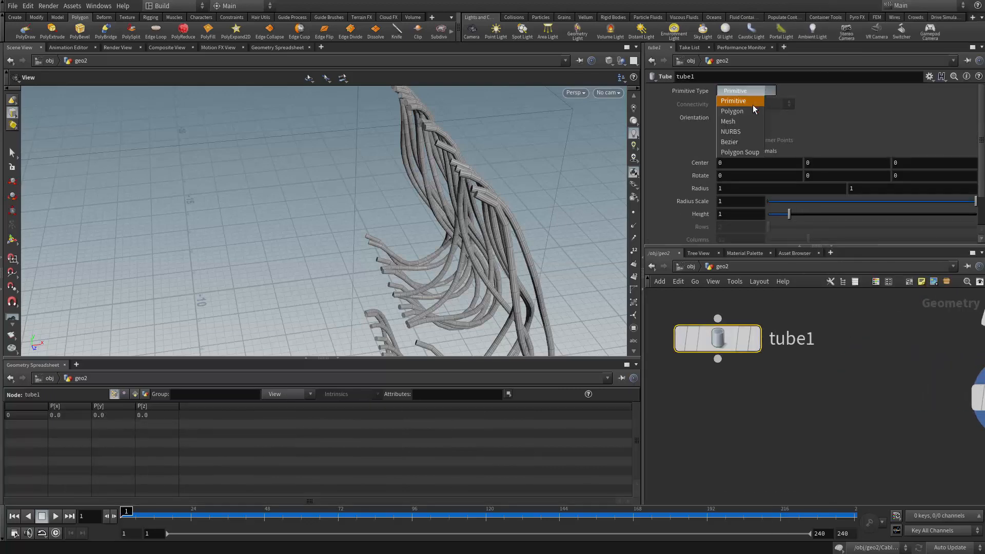
Step: Set the tube's primitive type to Polygon, display it framed in the viewport and enable End Caps
left_click(739, 110)
left_click(753, 347)
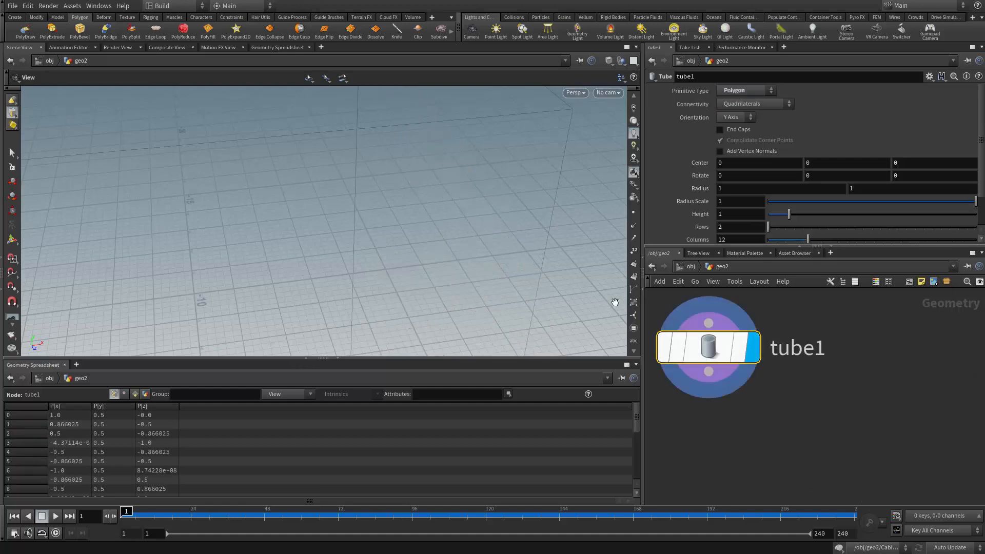
key("space+g")
left_click_drag(482, 279, 413, 272)
left_click(736, 133)
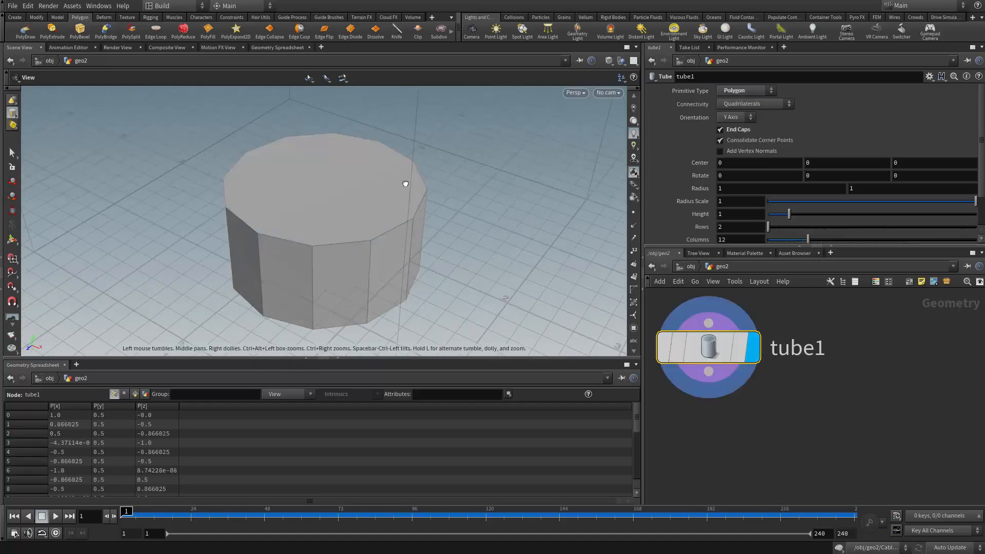
left_click_drag(405, 184, 417, 185)
Step: Select the tube's top cap and PolyExtrude it with an inset of about 0.233
key("s")
left_click(350, 189)
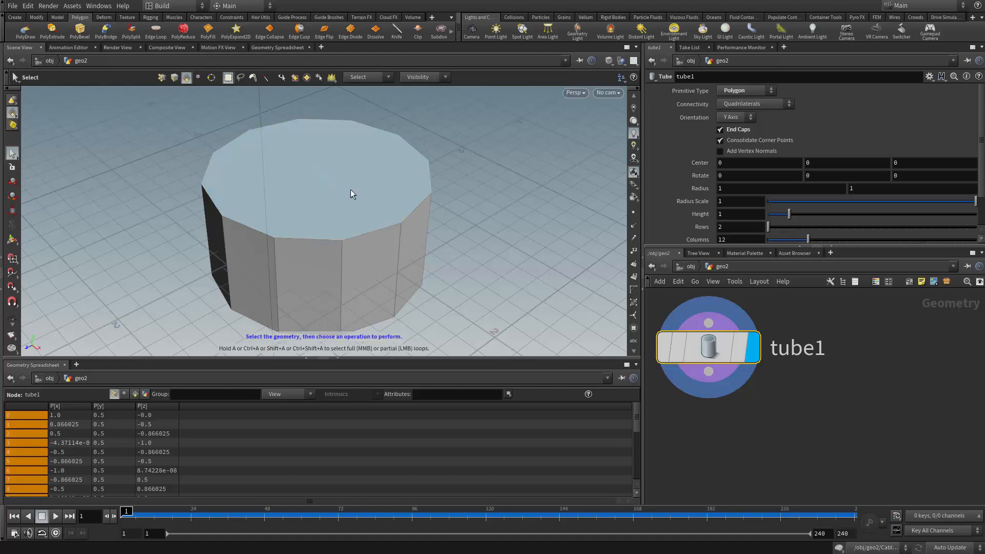
left_click_drag(350, 190, 332, 203, "alt")
scroll(332, 202, "down", 3)
scroll(332, 202, "up", 2)
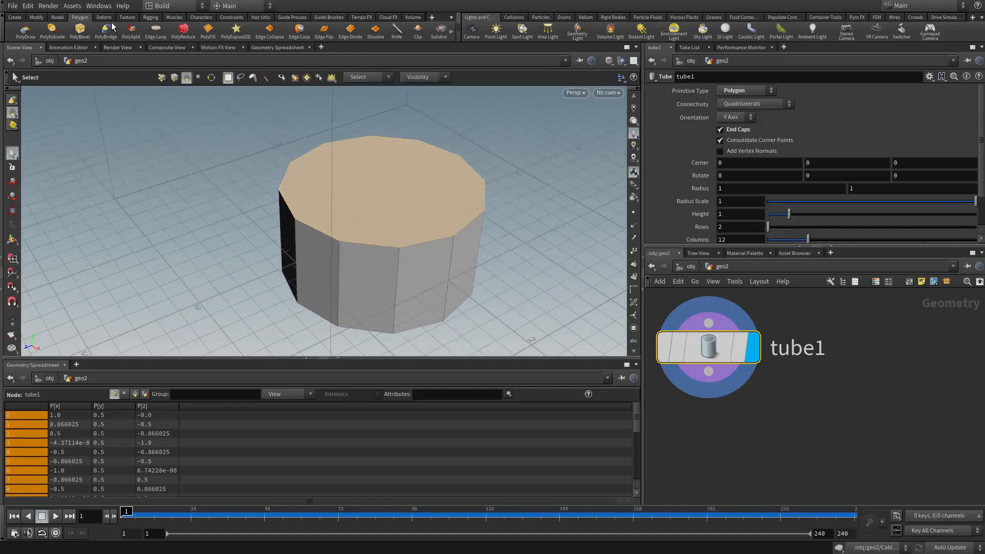
left_click(53, 30)
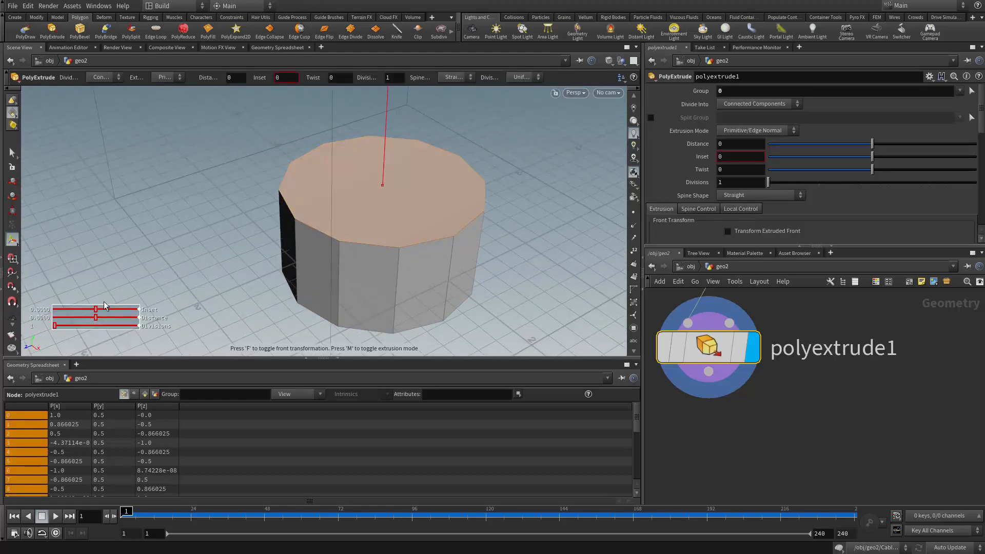
left_click_drag(97, 311, 106, 311)
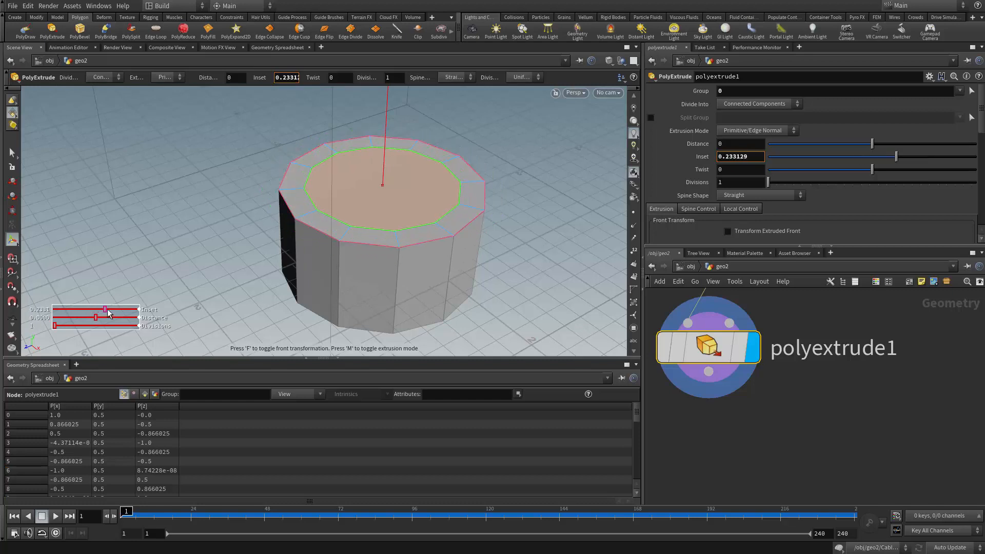
Step: Add another PolyExtrude on the inset cap and raise it by a distance of about 0.589
left_click(52, 30)
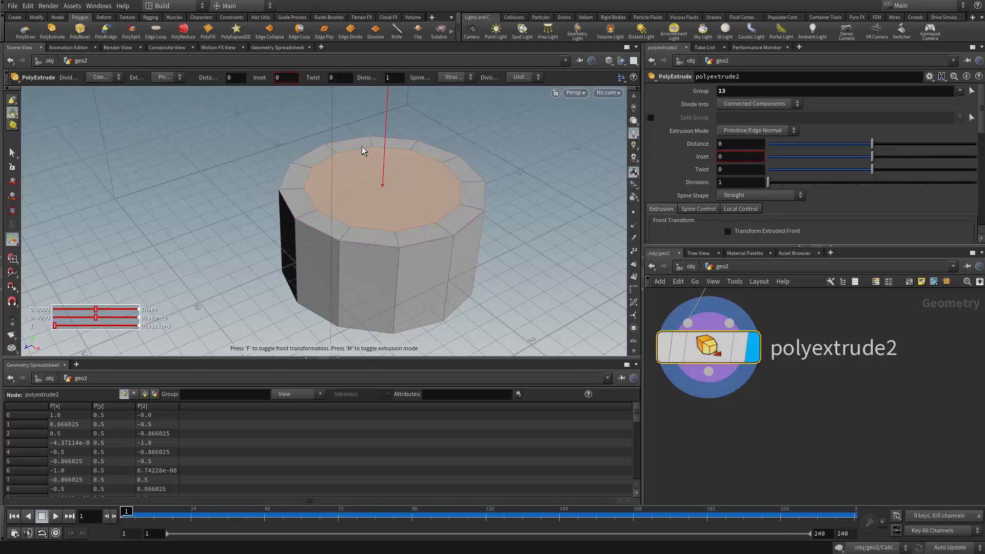
middle_click_drag(372, 163, 372, 189)
left_click_drag(387, 173, 382, 116)
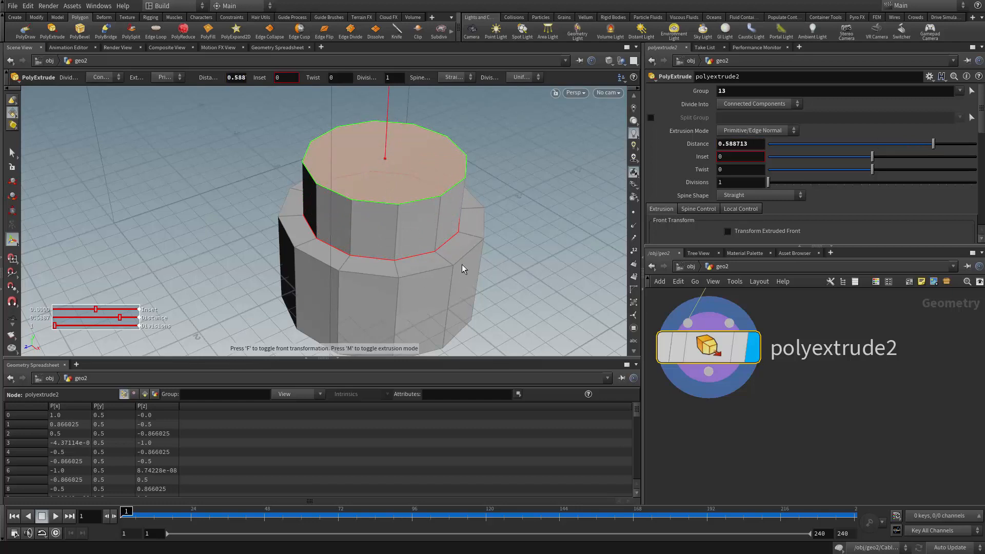
Step: PolyExtrude the raised top face with an inset of about 0.258 and a distance of about 0.147
left_click(49, 32)
mouse_move(96, 310)
left_mouse_down()
mouse_move(107, 305)
mouse_move(104, 319)
left_mouse_up()
key("Escape")
key("Return")
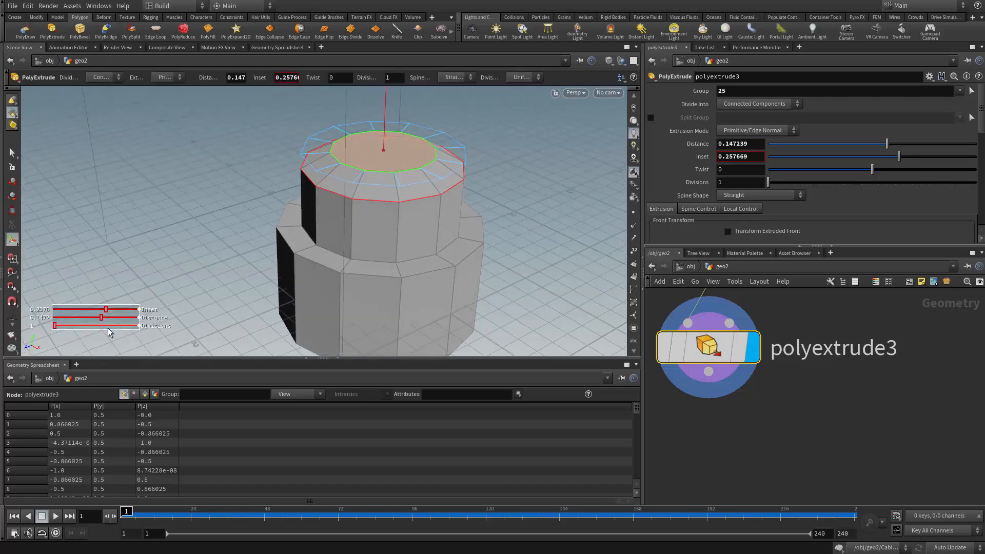
Step: Inset the tapered top face by about 0.123 with PolyExtrude and add a further PolyExtrude on the inner face
left_click(51, 33)
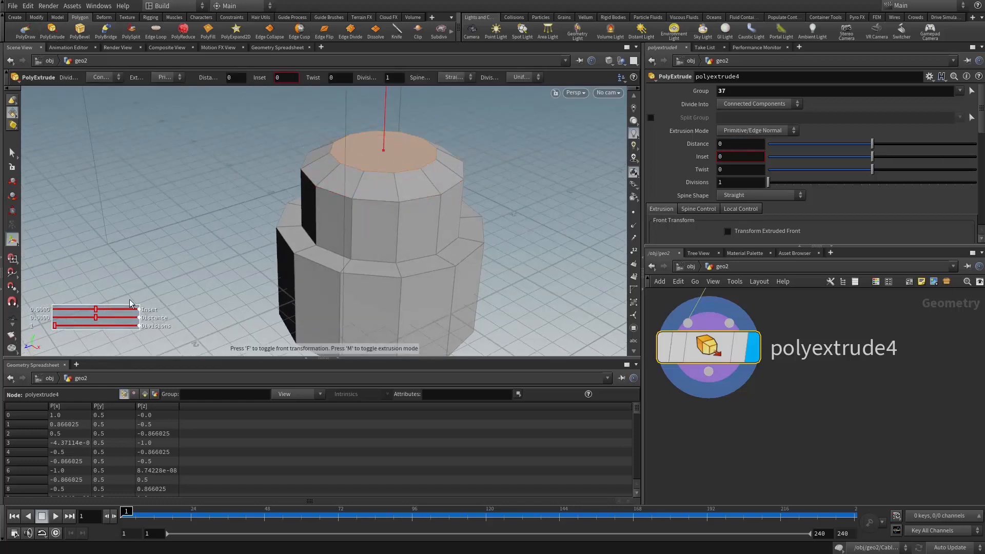
left_click_drag(94, 307, 108, 309)
left_click(56, 35)
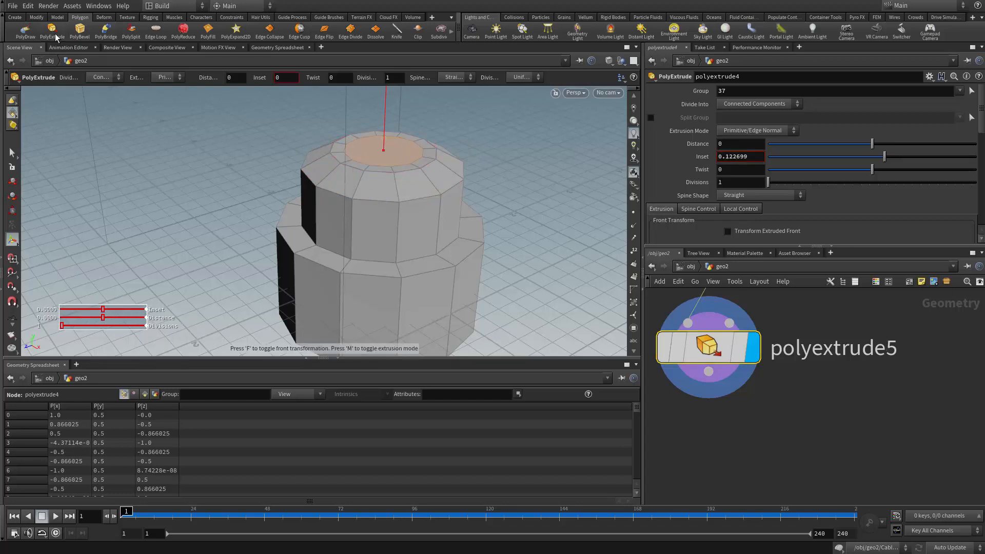
Step: Try sinking the inner face to a distance of about -0.584 and beveling an edge loop with an offset of 0.586
left_click_drag(387, 109, 506, 196)
key("s")
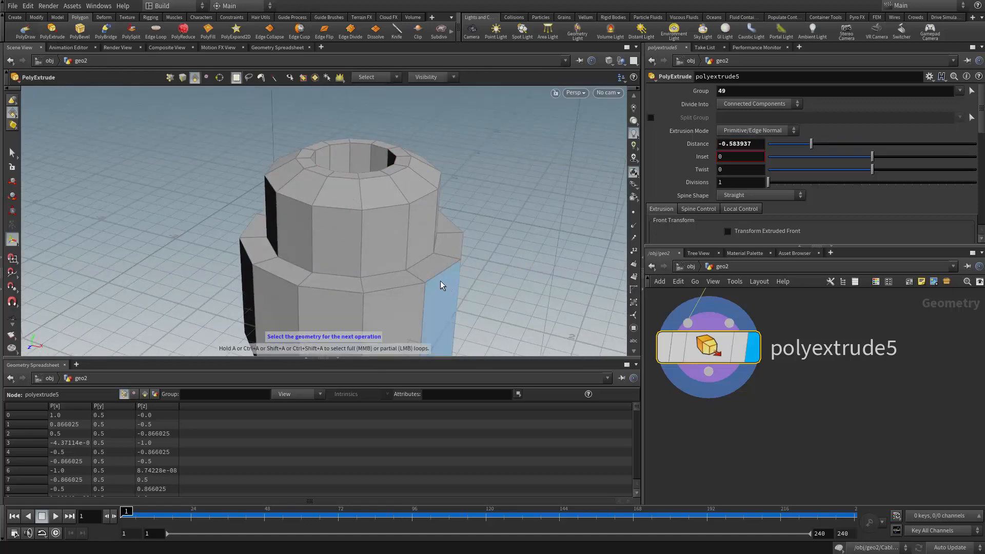
key("s")
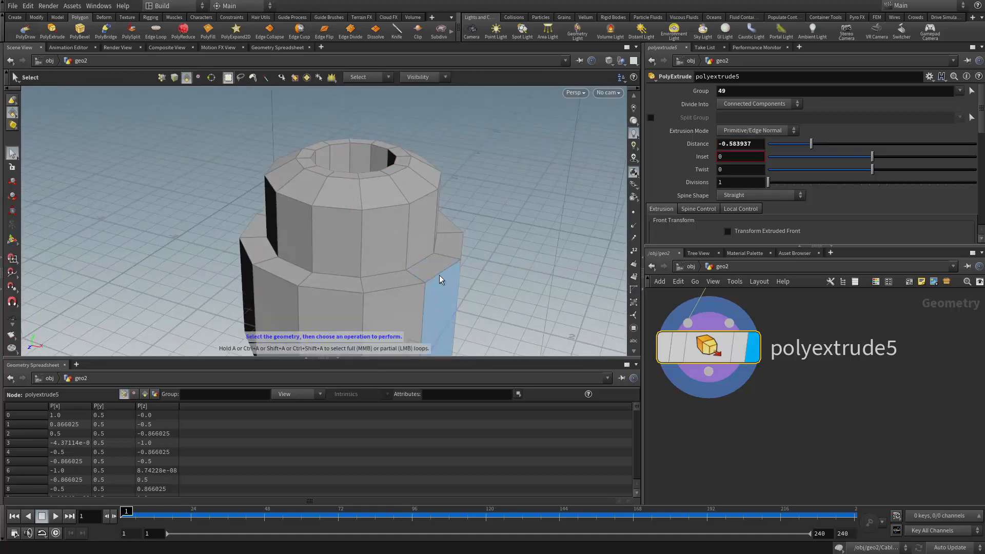
key("2")
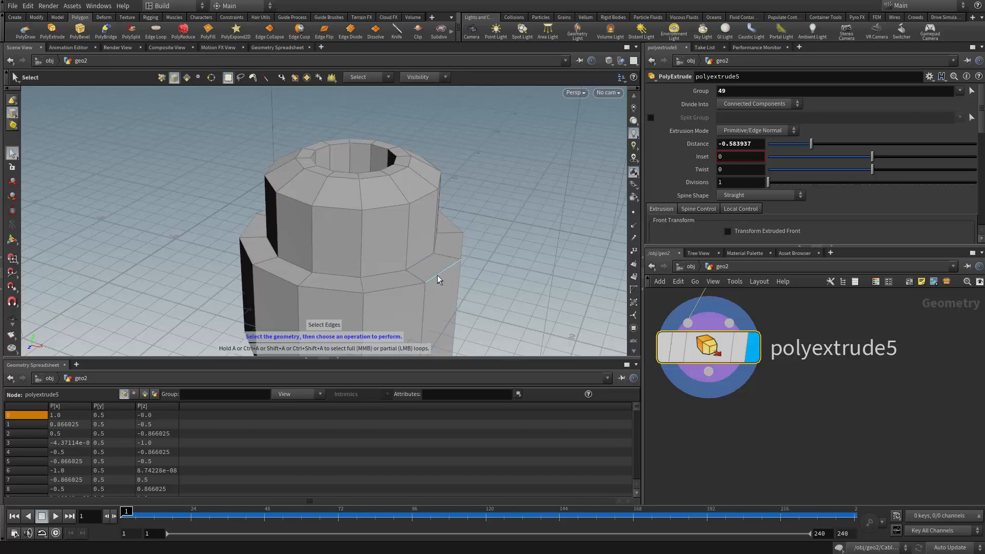
double_click(438, 279)
left_click(80, 31)
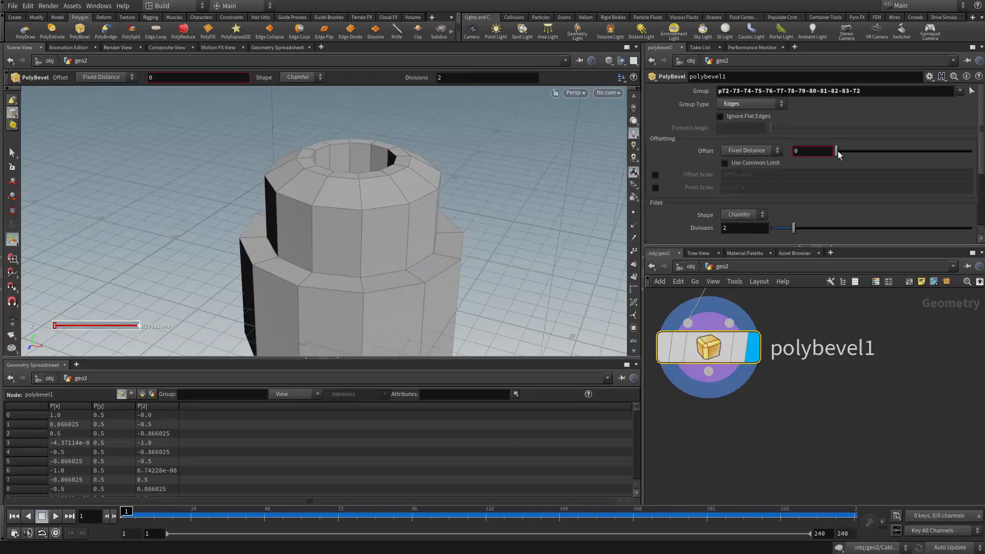
left_click_drag(838, 152, 916, 152)
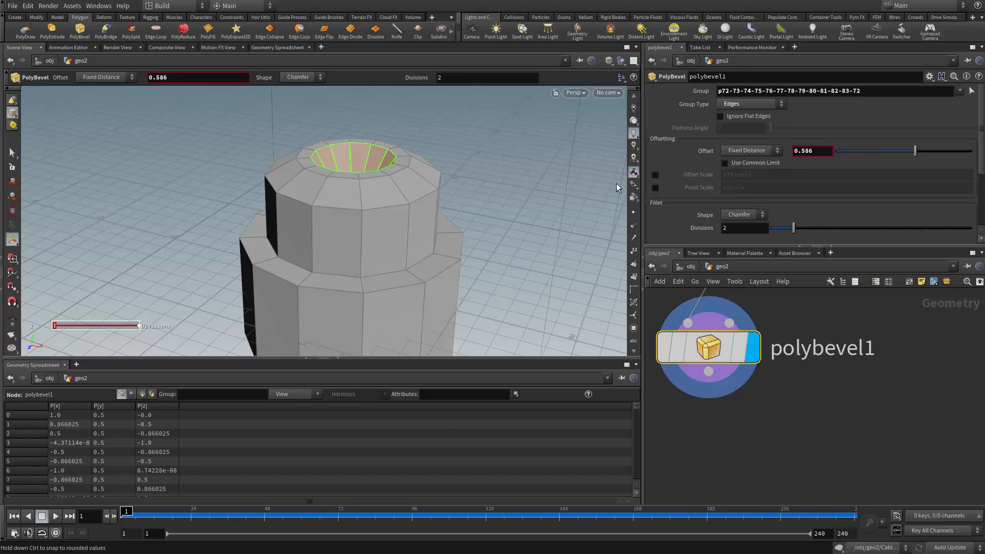
Step: Undo the bevel and the deep hole, and sink the inner top face to a distance of about -0.297
key("ctrl+z")
key("ctrl+z")
key("ctrl+z")
key("ctrl+z")
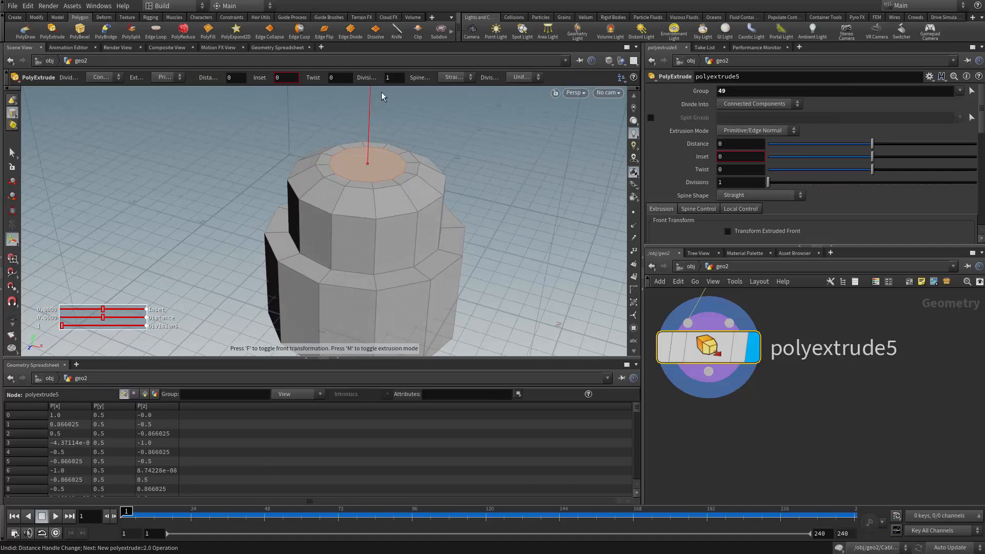
left_click_drag(372, 121, 370, 147)
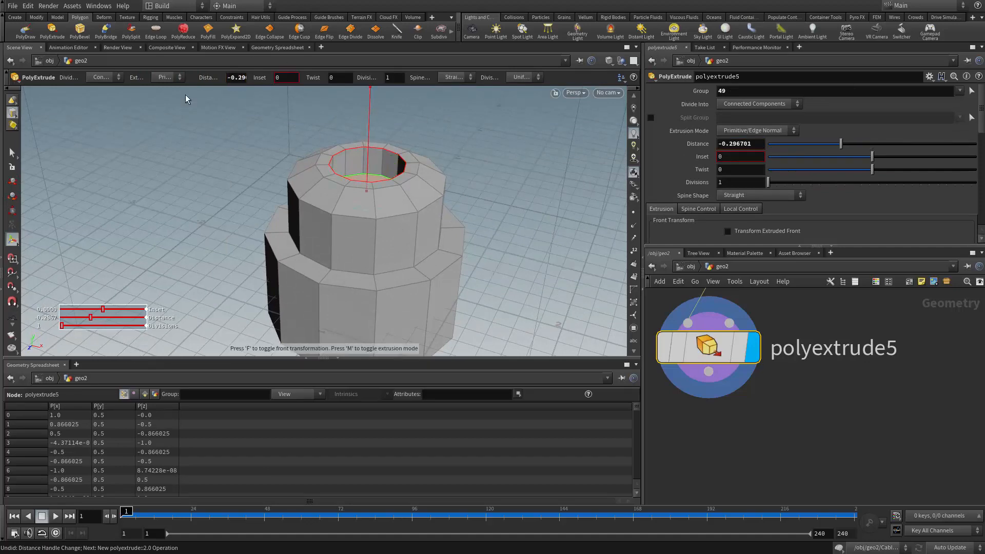
Step: PolyBevel the outer and inner edge loops of the connector's shoulder ledge with an offset of about 0.065
key("s")
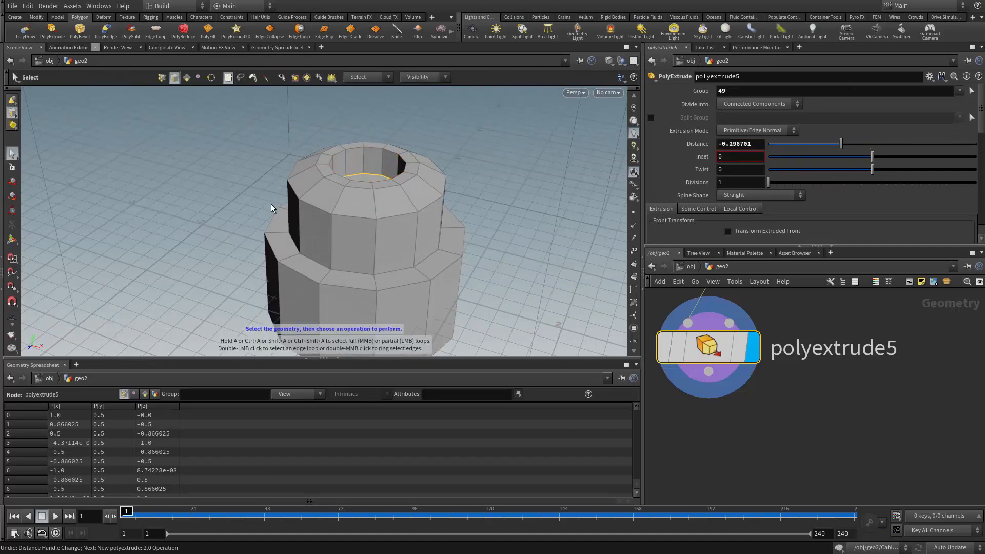
double_click(361, 287)
double_click(348, 270, "shift")
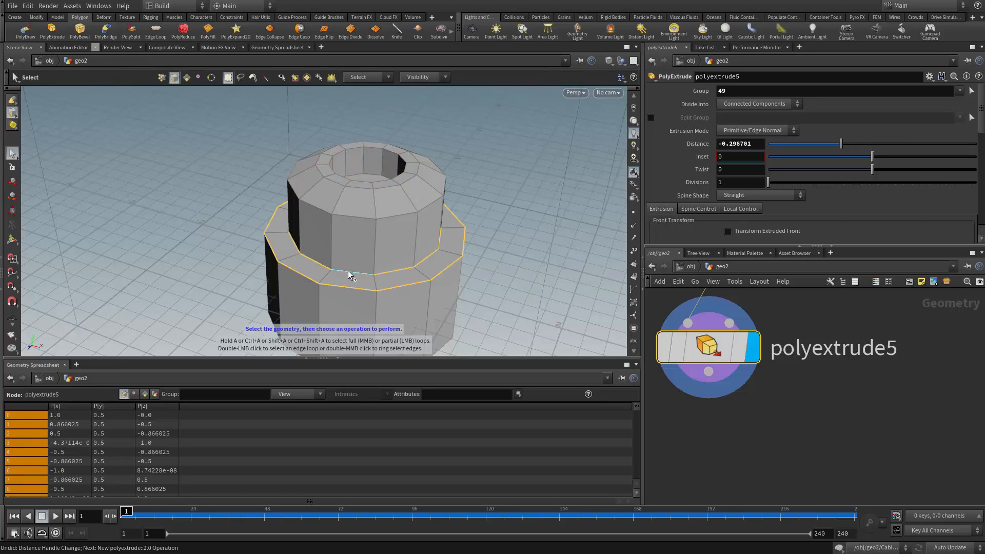
left_click(82, 32)
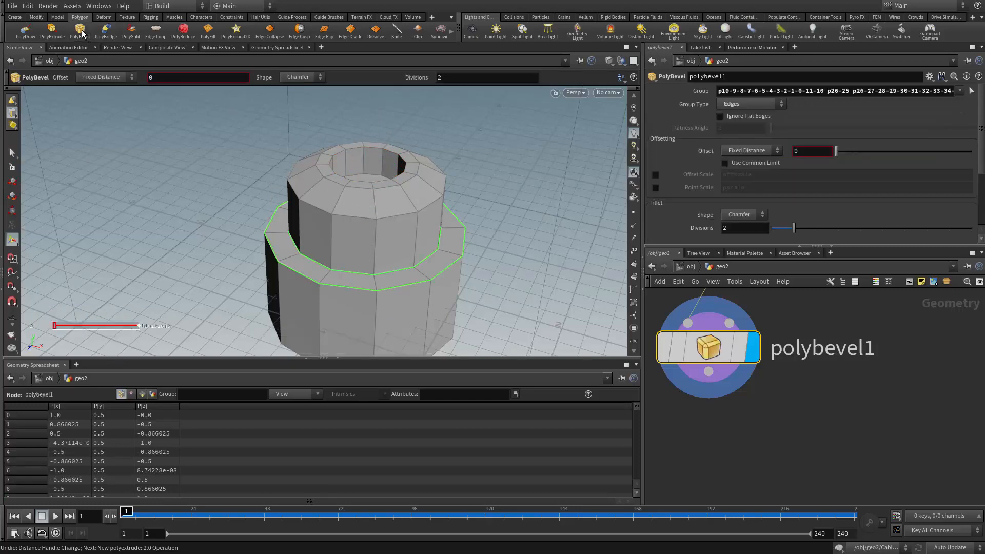
left_click_drag(836, 156, 845, 152)
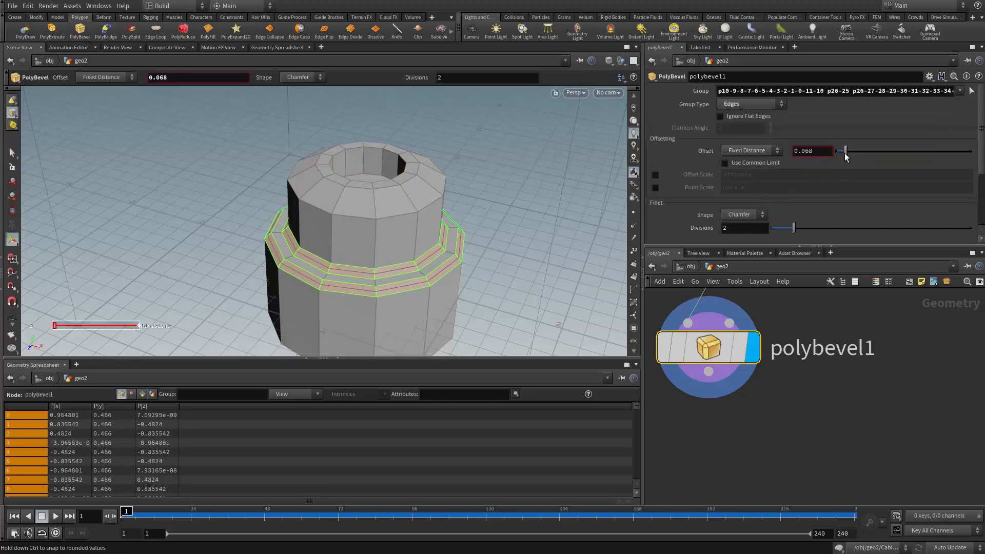
Step: Set the bevel's fillet shape to Round and check the connector model in the viewport
left_click(744, 215)
left_click(734, 265)
key("Escape")
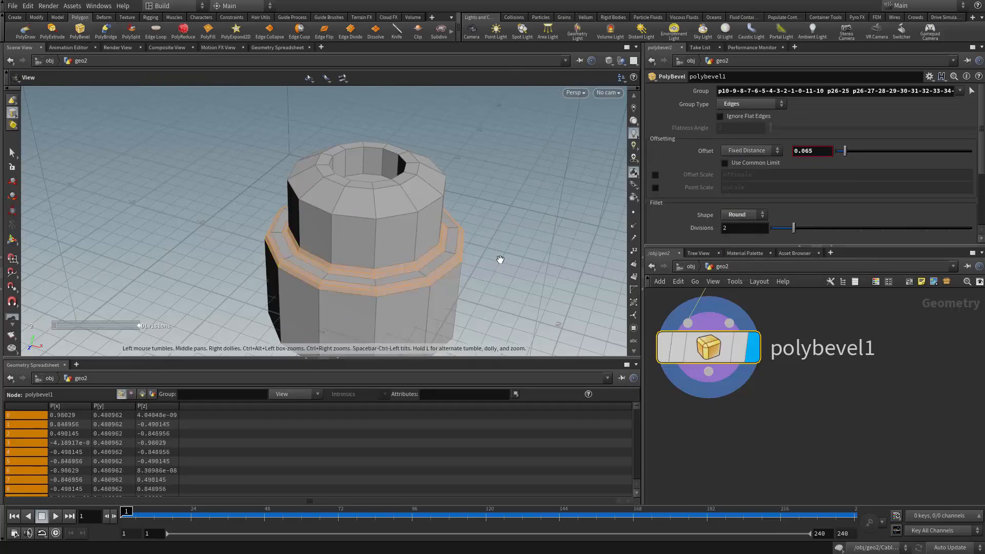
left_click_drag(501, 257, 416, 235)
middle_click_drag(417, 236, 401, 187)
scroll(824, 391, "down", 7)
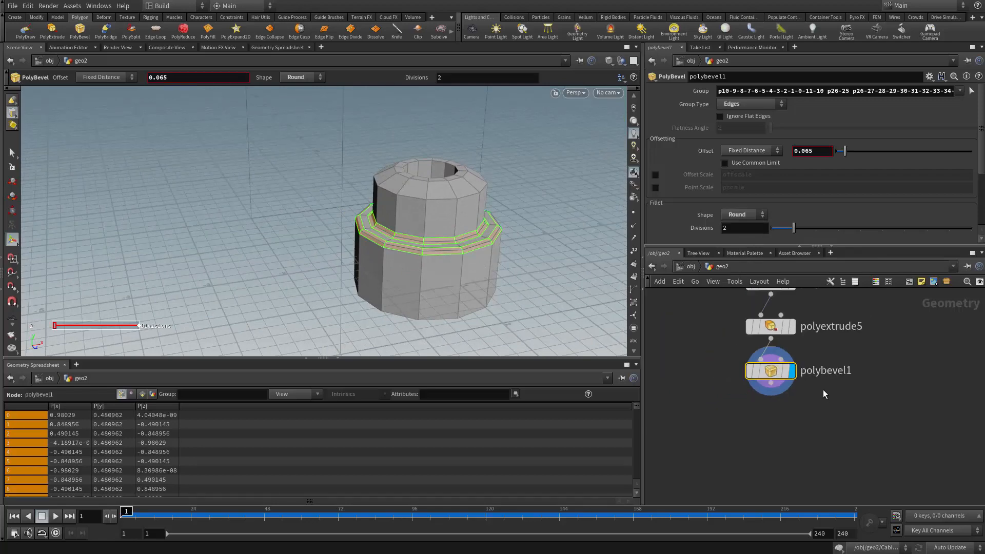
Step: Move the whole connector chain from tube1 to polybevel1 up alongside the cable nodes
middle_click_drag(745, 341, 722, 410)
scroll(722, 410, "down", 1)
scroll(725, 367, "up", 1)
left_click_drag(706, 449, 788, 313)
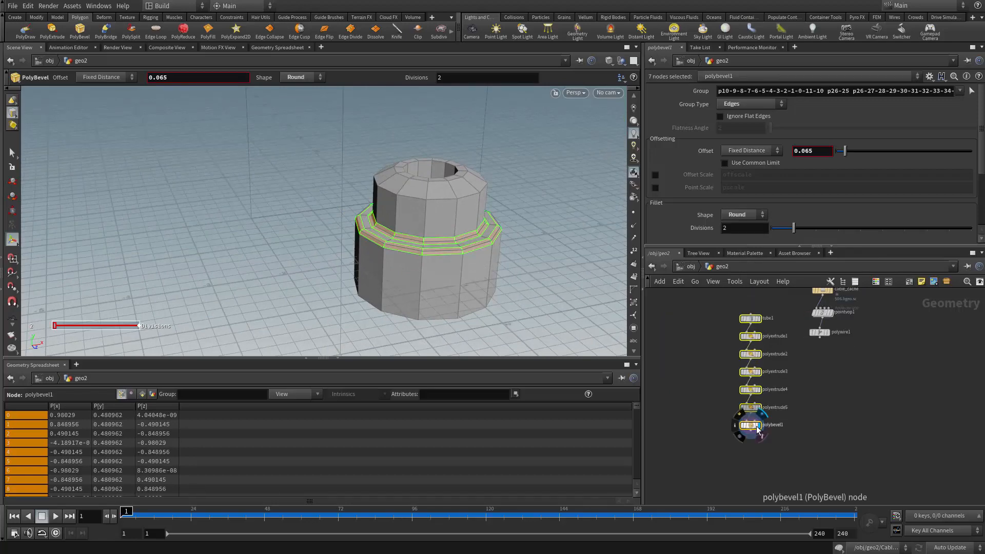
left_click_drag(757, 430, 748, 331)
scroll(765, 340, "up", 3)
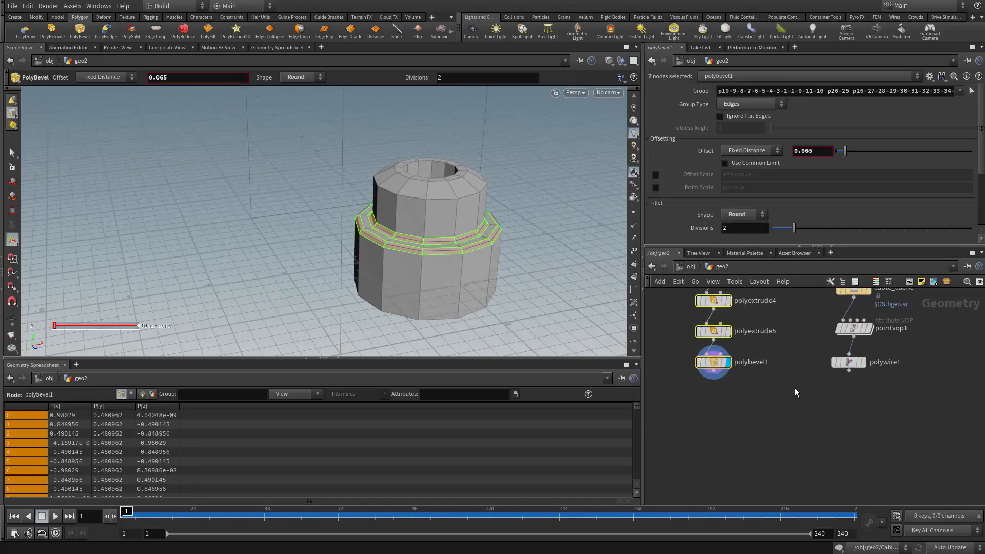
left_click(713, 392)
Step: Display the pointvop1 cable curves and move polywire1 aside to free space below pointvop1
middle_click_drag(794, 356, 777, 431)
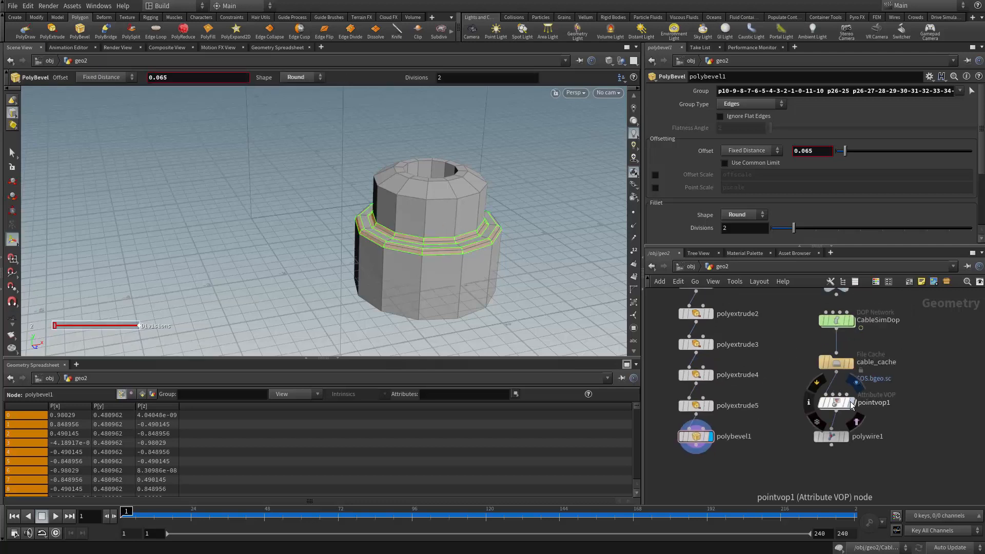
left_click(851, 403)
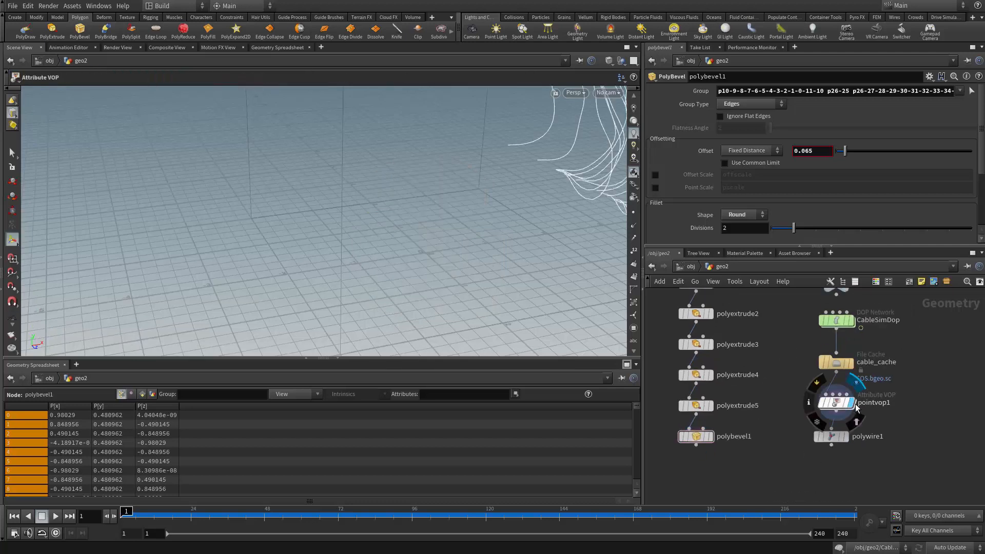
left_click_drag(308, 179, 288, 247, "alt")
left_click_drag(835, 436, 917, 450)
Step: Add a Blast node below pointvop1 and wire pointvop1's output into it as a second branch
key("Tab")
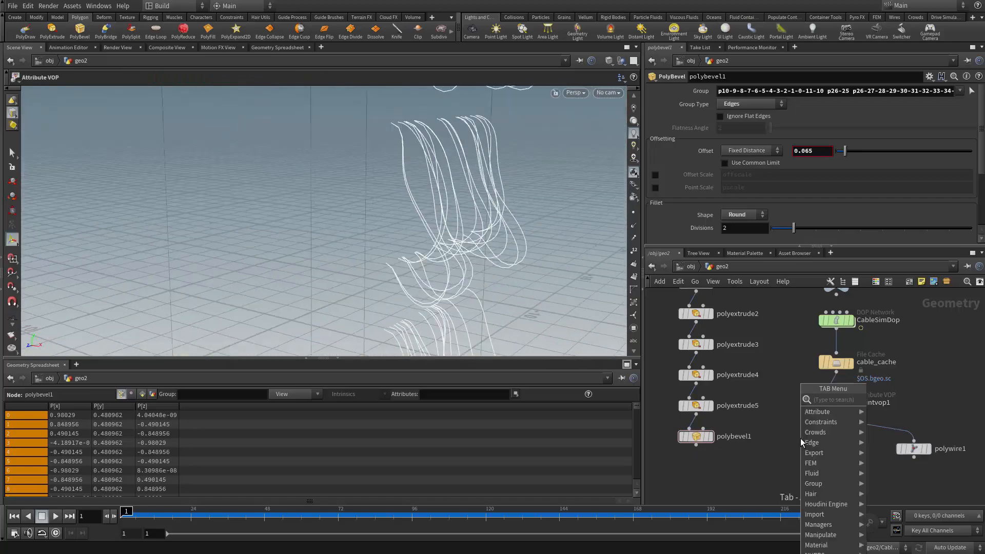
key("Escape")
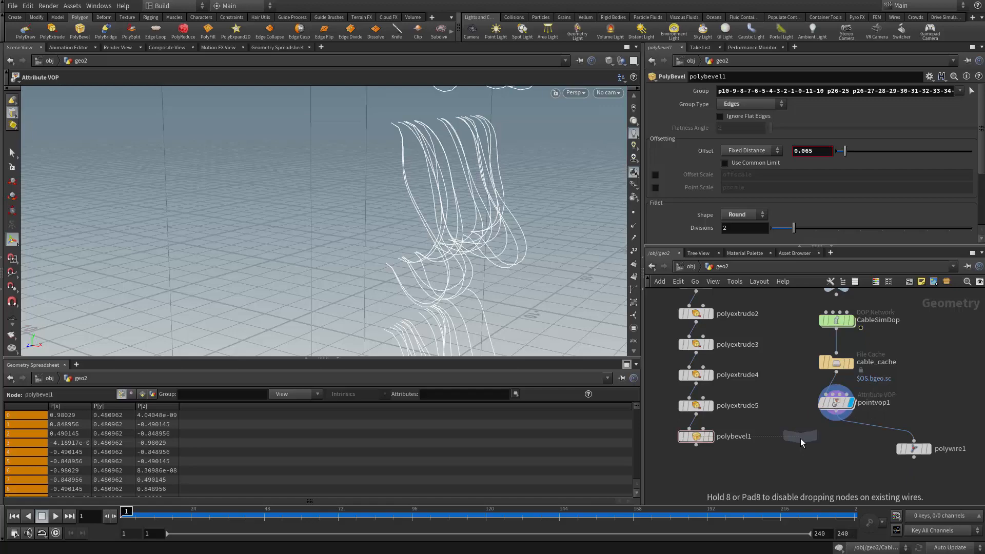
key("Tab")
type("bl")
key("Return")
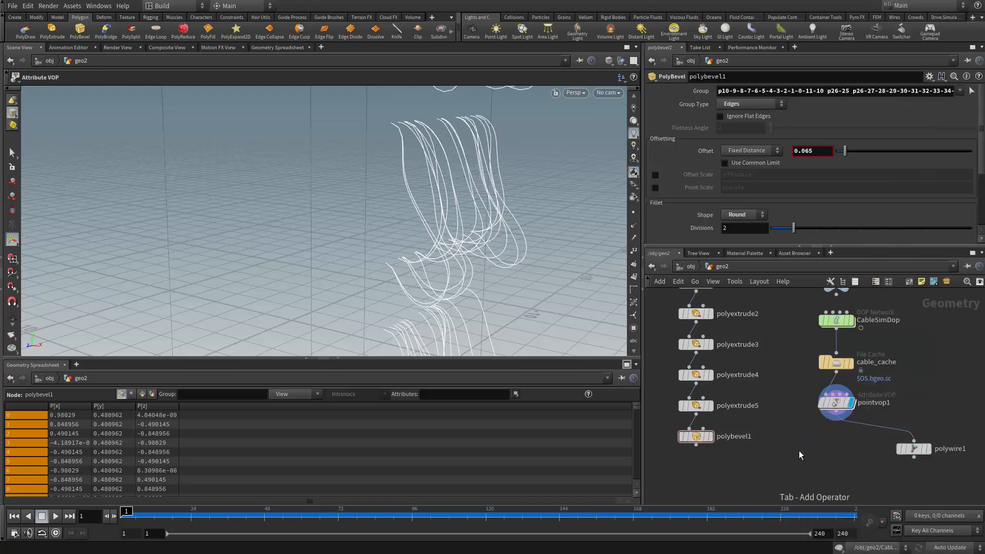
left_click(799, 451)
scroll(799, 451, "up", 3)
left_click_drag(862, 382, 796, 435)
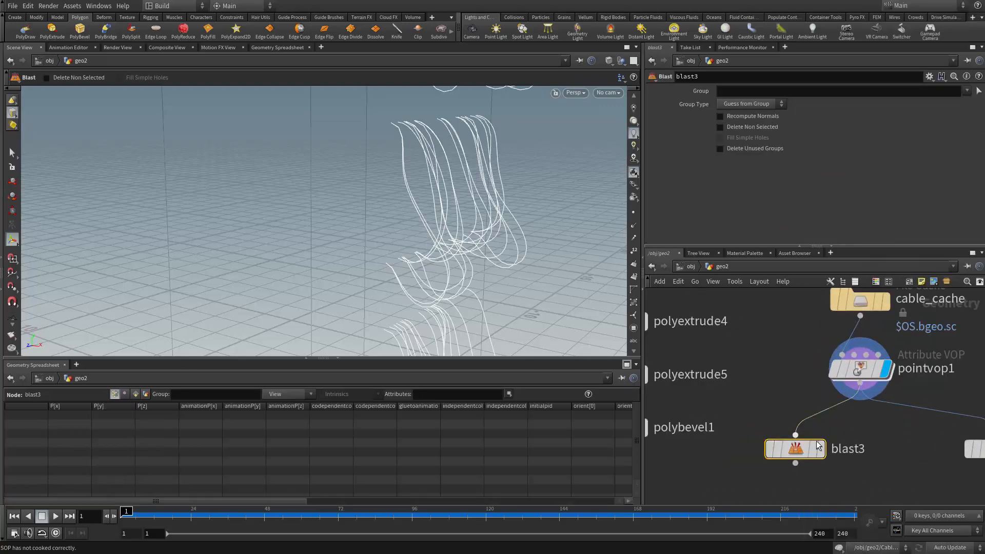
left_click(820, 449)
left_click(753, 91)
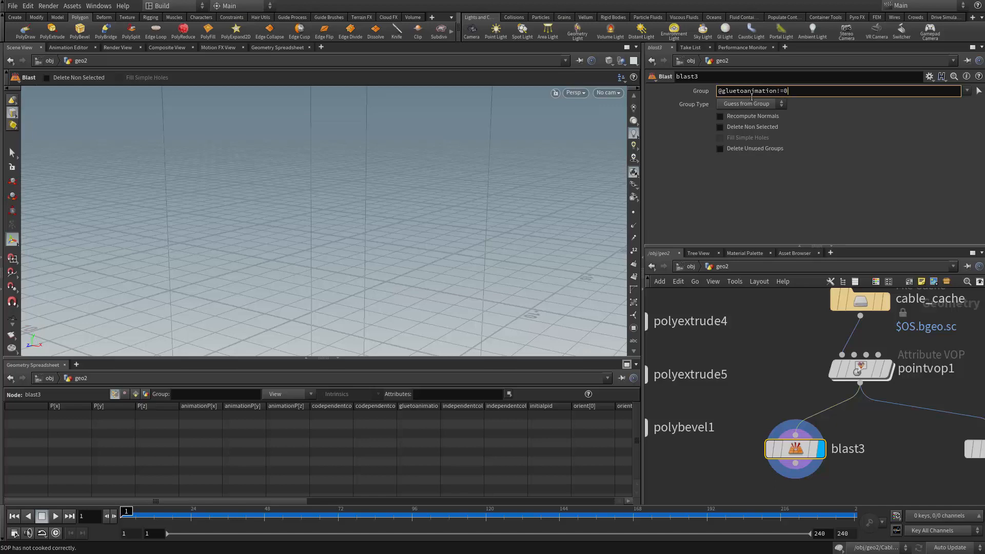
key("Return")
left_click(768, 103)
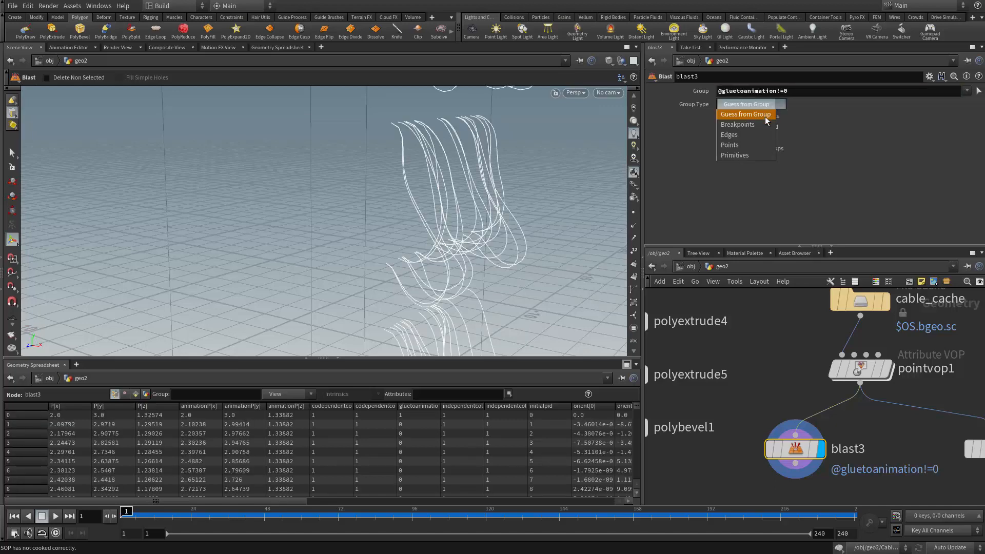
left_click(748, 147)
mouse_move(540, 191)
left_mouse_down("alt")
mouse_move(518, 202)
mouse_move(535, 184)
left_mouse_up("alt")
left_click(777, 91)
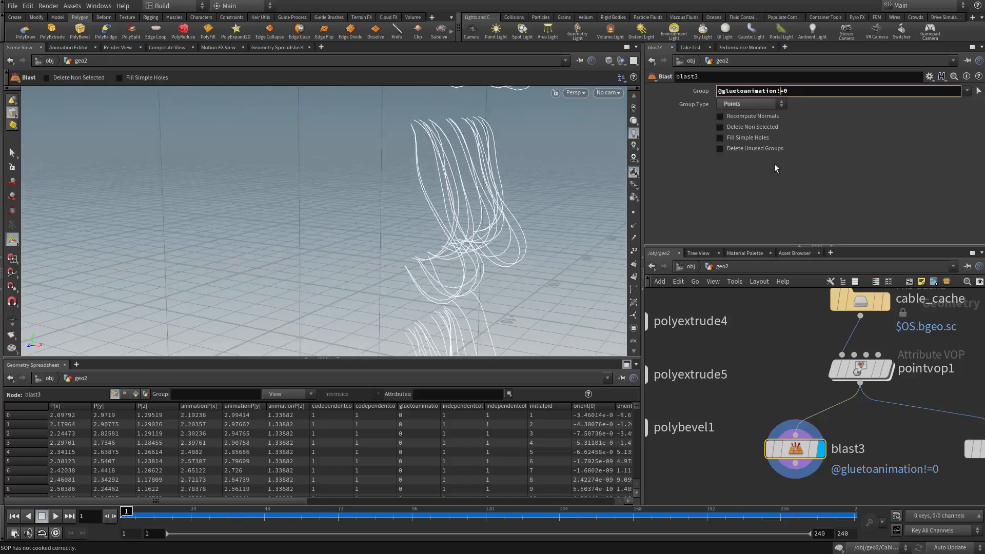
type("0")
key("Return")
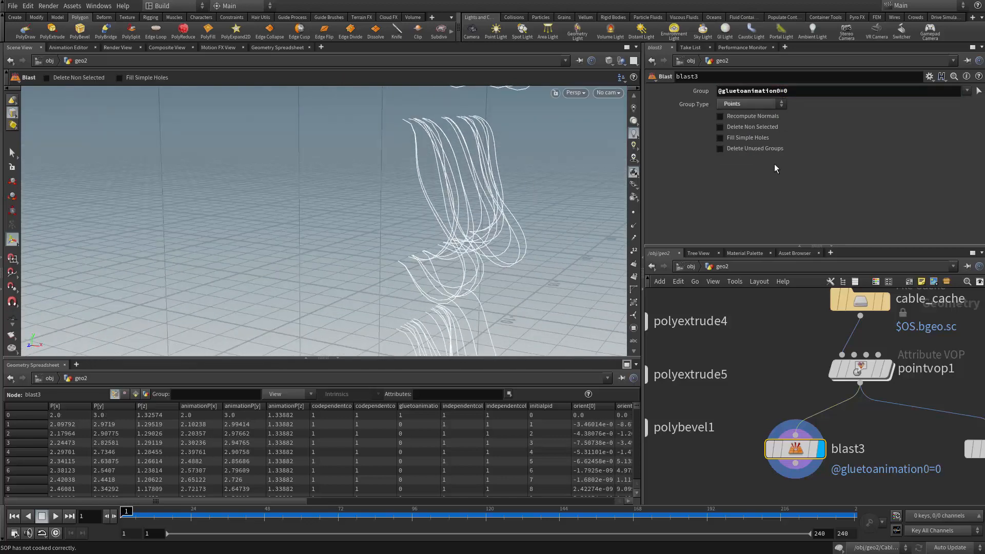
left_click(780, 90)
key("BackSpace")
type("=")
key("Return")
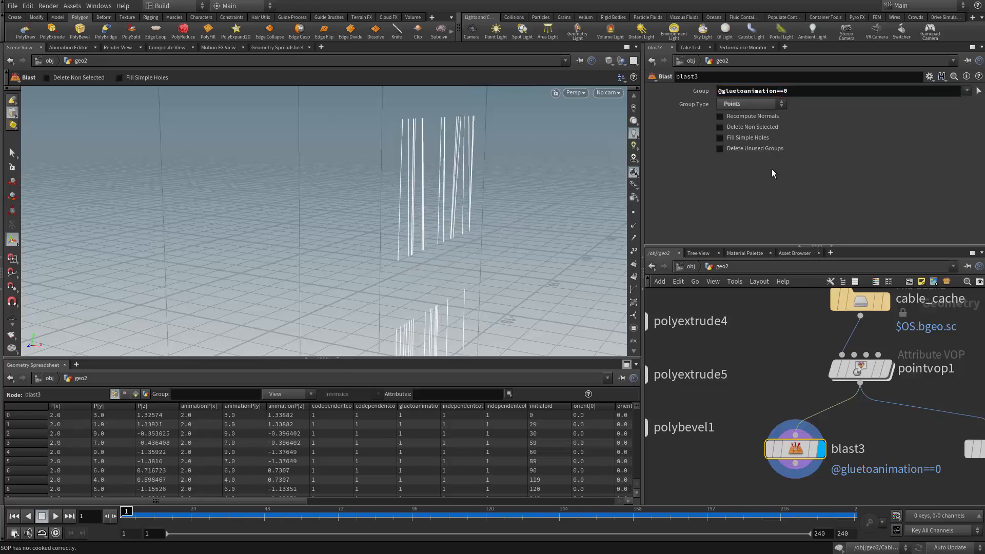
Step: Add a Copy Stamp node below polybevel1 and blast3, with blast3 feeding its template input
key("Escape")
left_click_drag(349, 226, 408, 220)
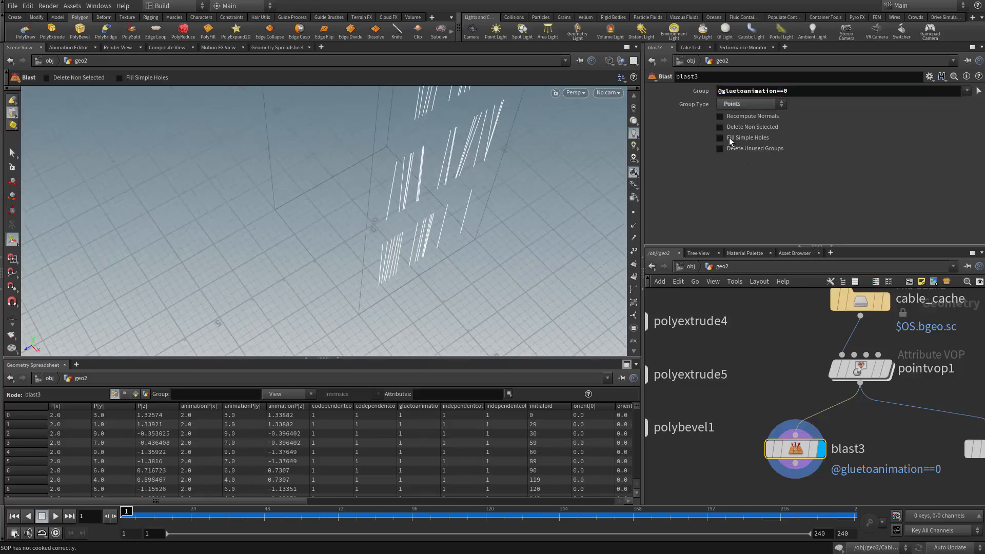
left_click_drag(614, 213, 544, 220)
scroll(725, 408, "down", 5)
key("Tab")
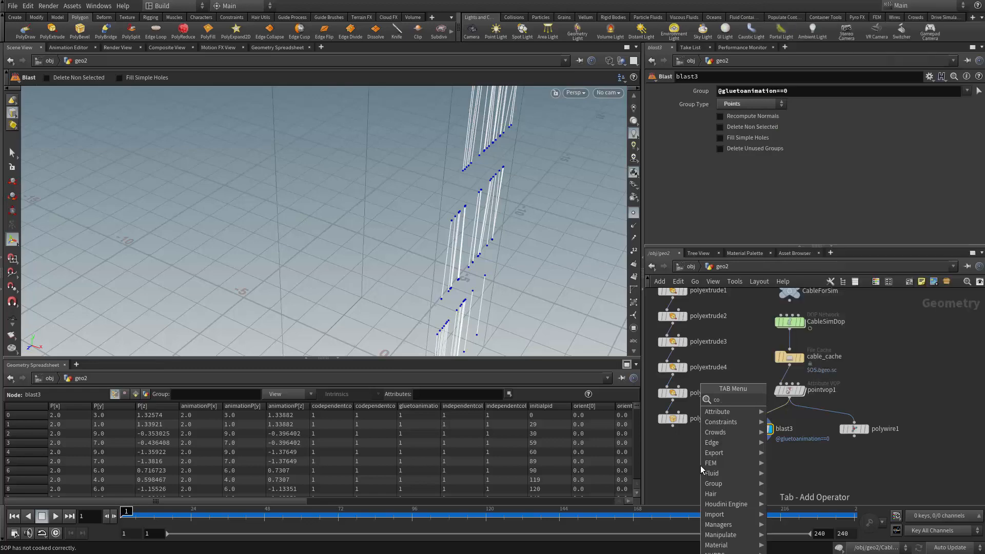
type("copy s")
key("Escape")
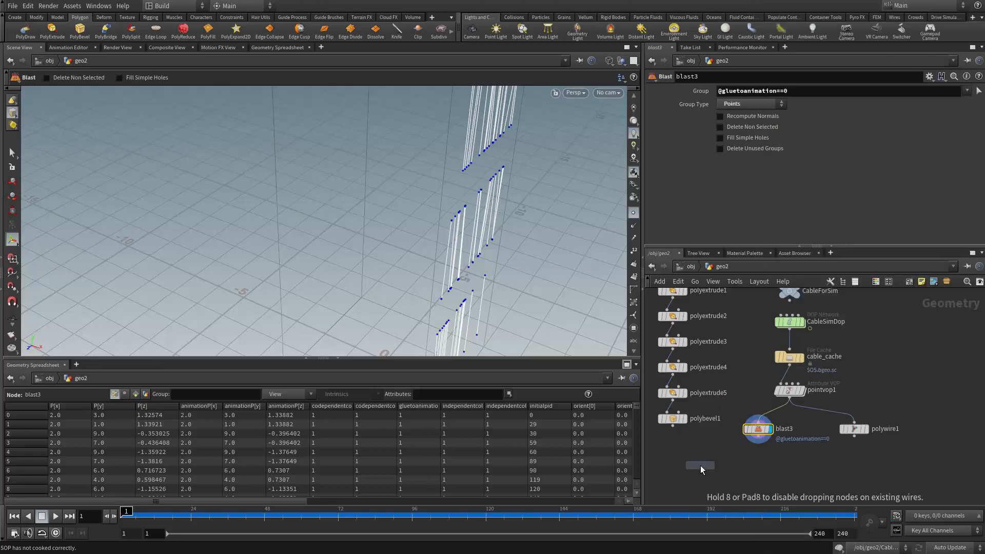
scroll(701, 466, "up", 3)
left_click(722, 468)
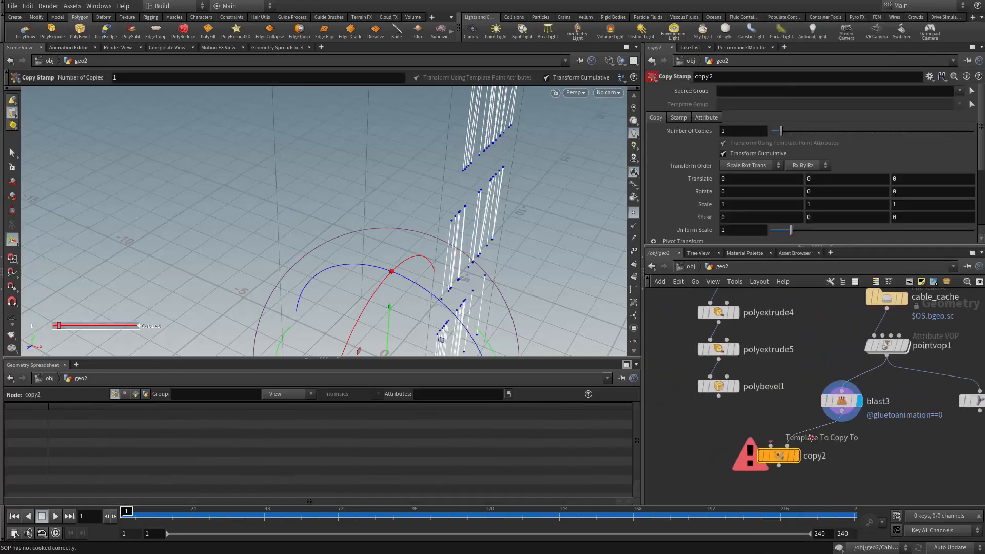
Step: Wire polybevel1 into the Copy Stamp's source input and display the copied connectors
left_click_drag(718, 408, 771, 445)
left_click(794, 455)
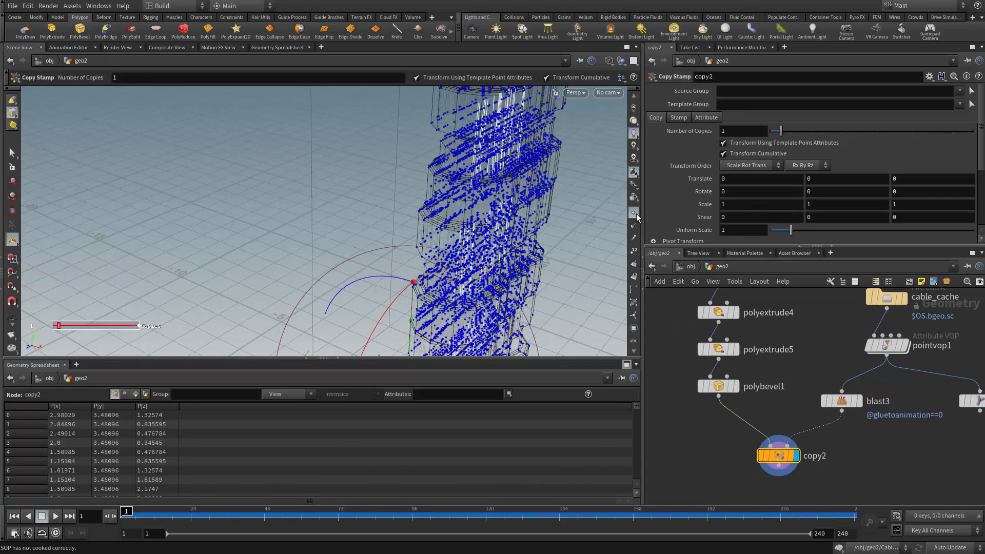
left_click_drag(377, 204, 406, 195)
key("Return")
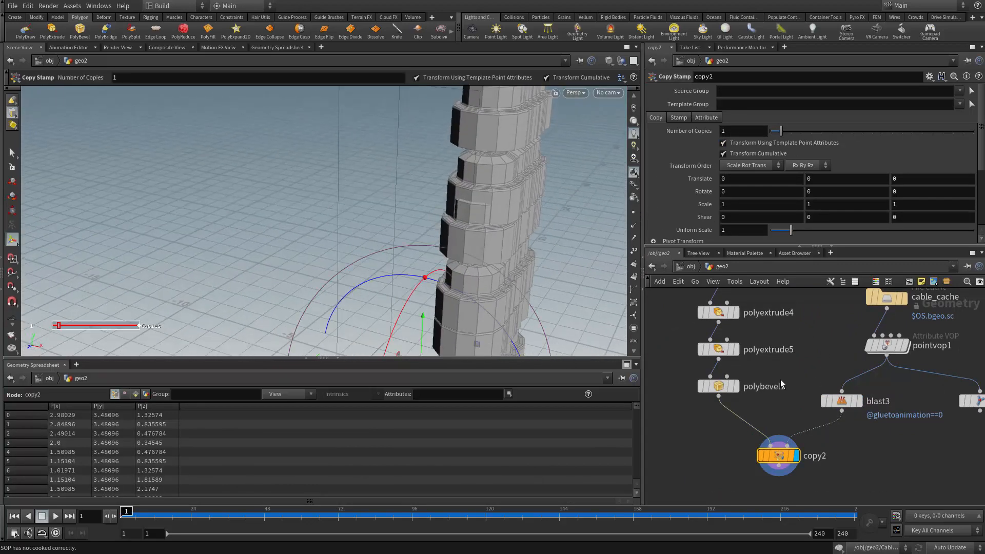
middle_click_drag(812, 327, 848, 481)
middle_click_drag(817, 364, 811, 345)
left_click(754, 337)
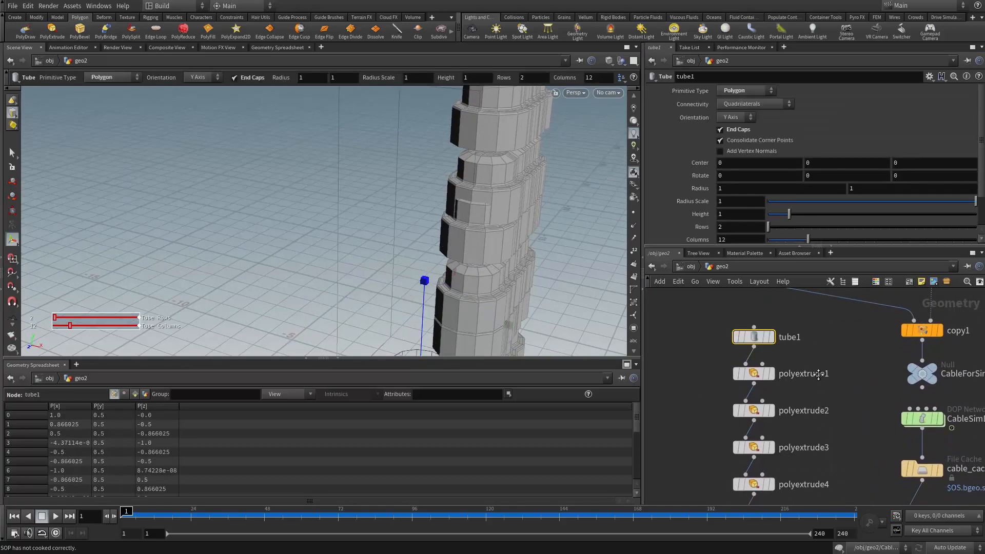
middle_click_drag(798, 510, 813, 373)
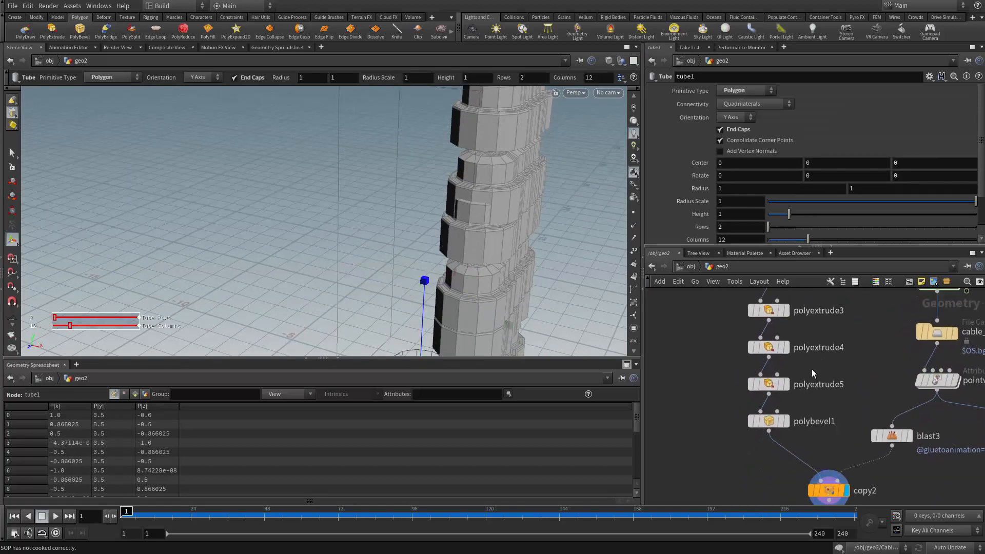
key("Tab")
type("tr")
left_click(858, 409)
left_click(781, 462)
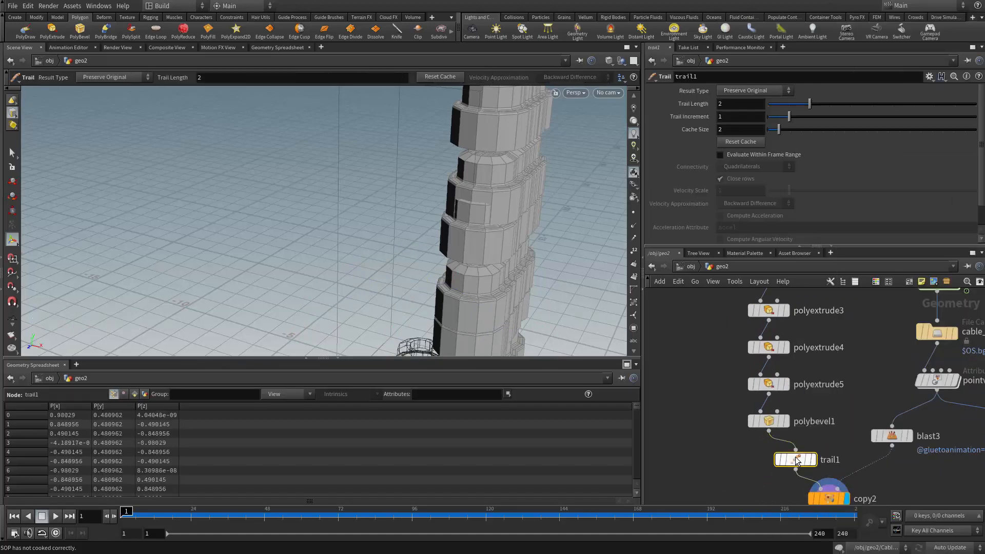
scroll(764, 465, "up", 2)
left_click_drag(764, 466, 765, 466)
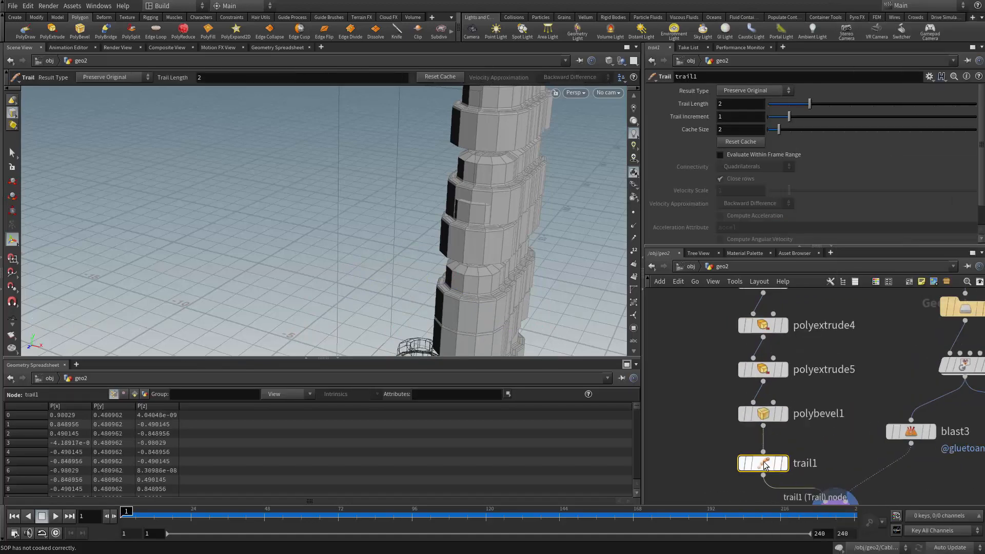
key("ctrl+z")
key("ctrl+z")
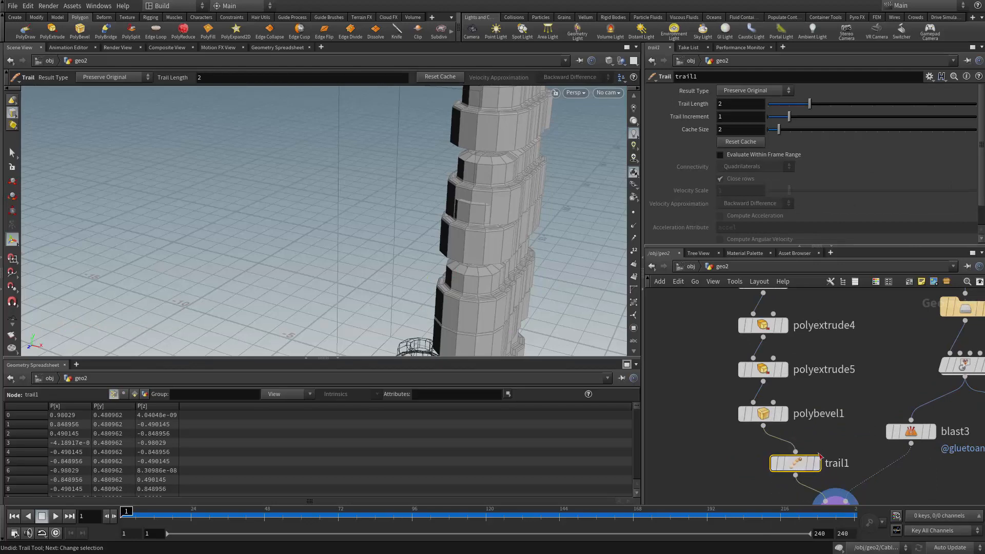
key("ctrl+z")
Step: Insert a Transform node between polybevel1 and copy2 and set its uniform scale to 0.1
key("Tab")
mouse_move(780, 457)
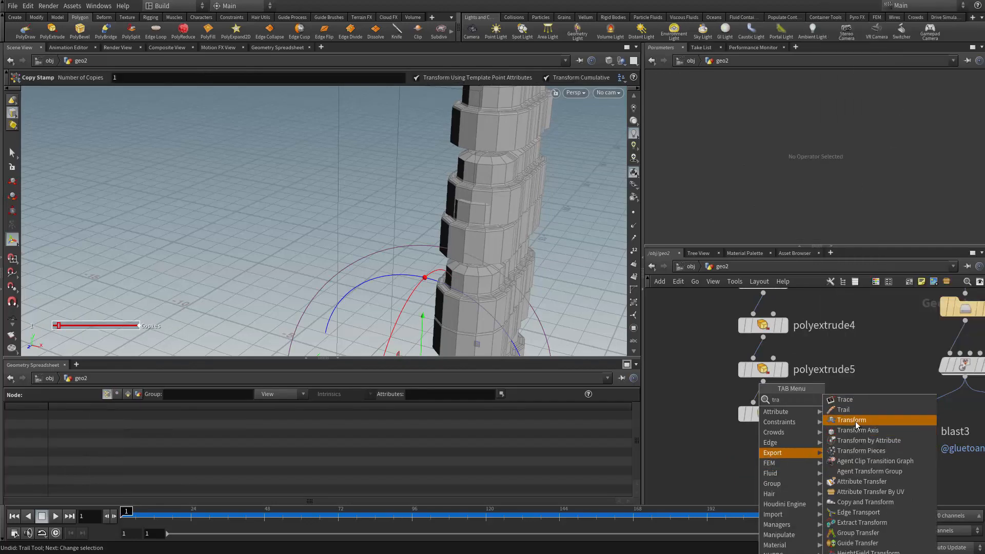
left_click(862, 422)
scroll(769, 467, "up", 1)
scroll(807, 426, "down", 3)
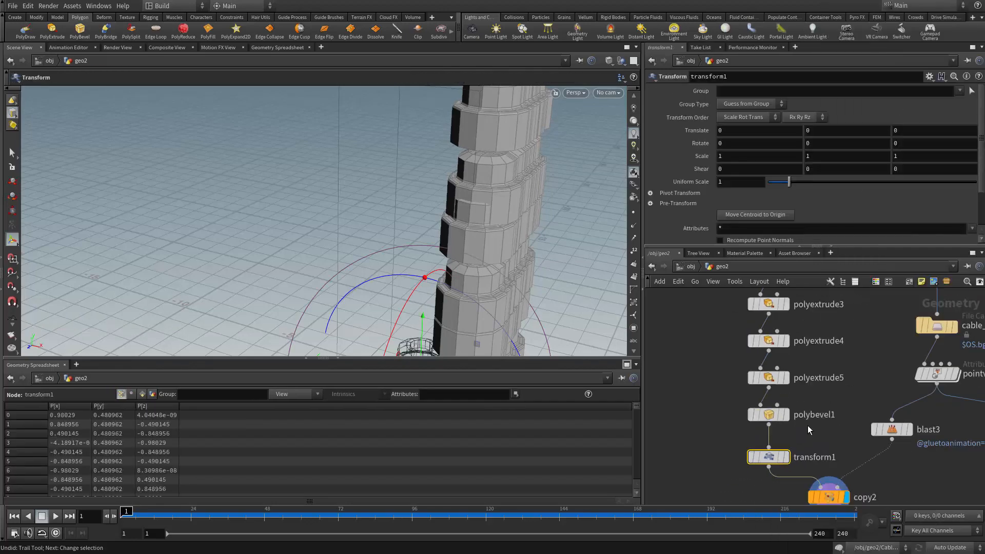
left_click_drag(789, 182, 772, 186)
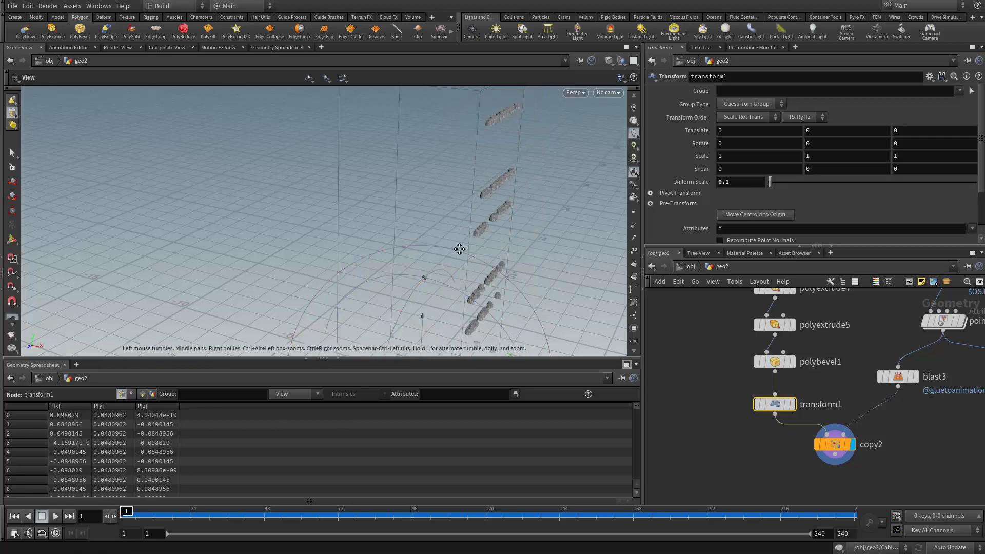
Step: Set transform1's Z rotation to -90 to turn the connector copies at the cable ends
middle_click_drag(465, 278, 451, 249, "alt")
left_click_drag(410, 250, 492, 306)
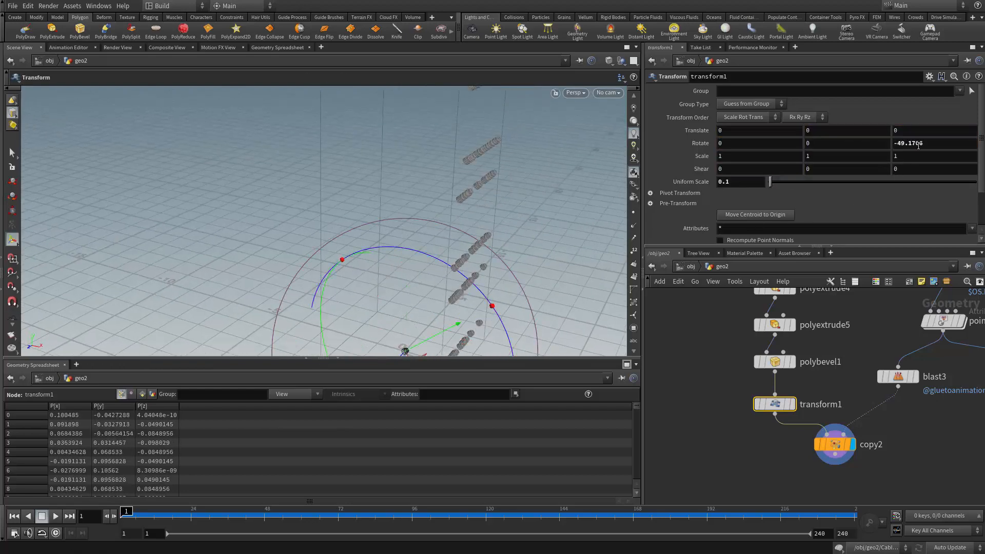
key("Return")
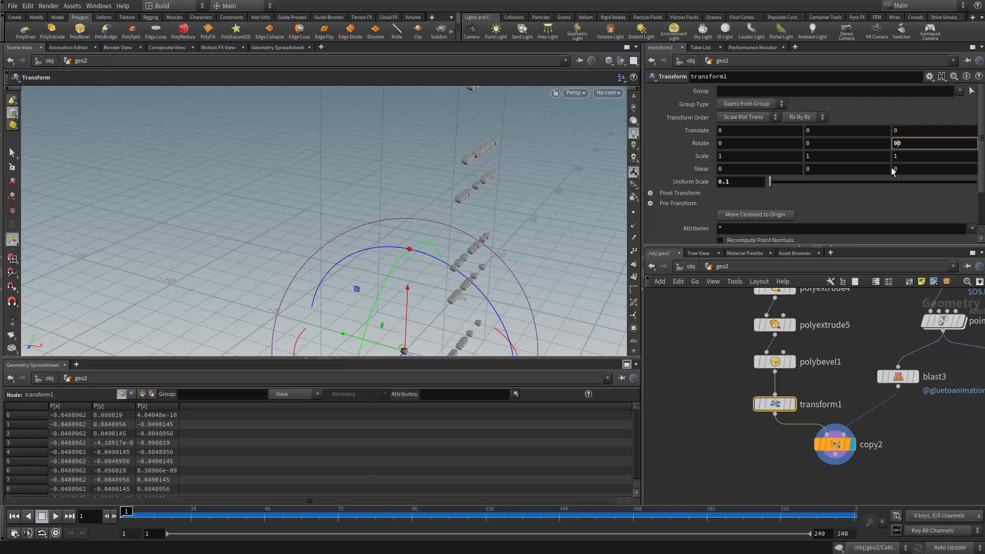
key("Home")
type("-")
key("Return")
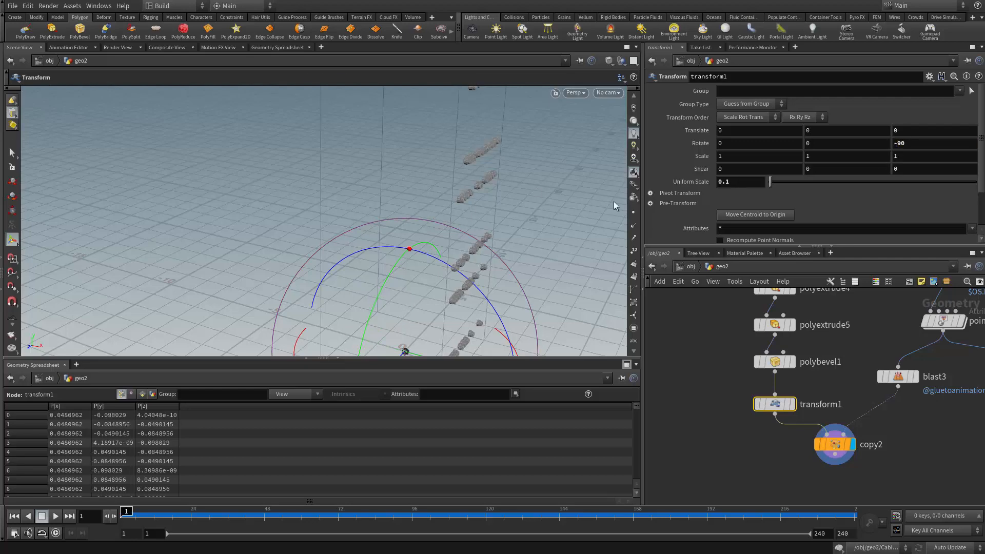
left_click_drag(505, 261, 459, 307, "alt")
Step: Add a Merge node combining copy2 and polywire1, and display it
middle_click_drag(895, 428, 827, 361)
key("Tab")
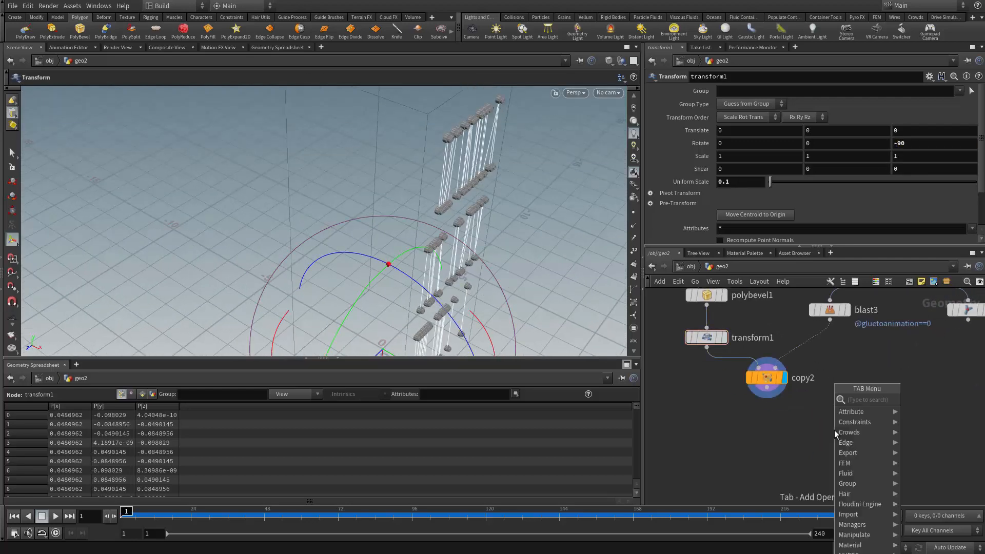
type("merge")
key("Return")
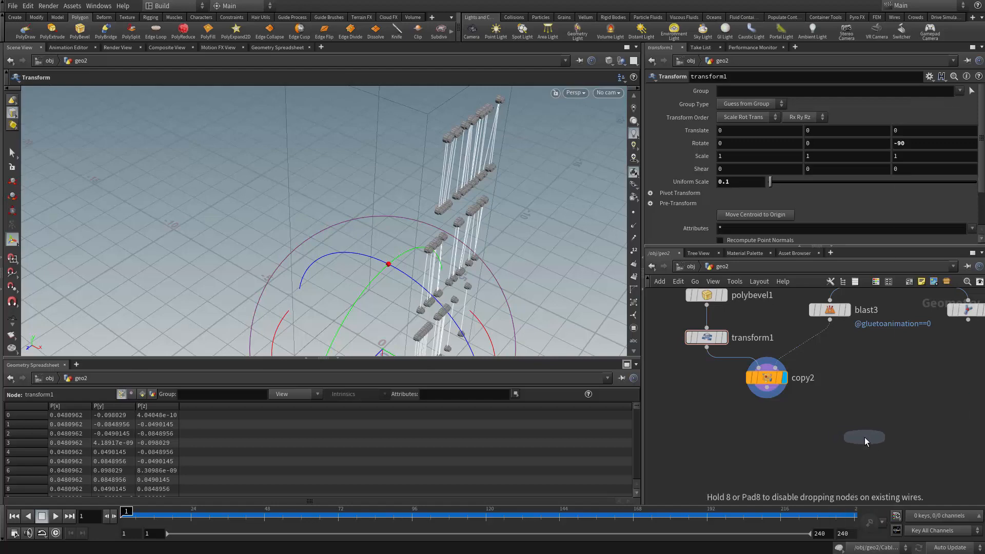
left_click(854, 443)
left_click_drag(766, 398, 854, 445)
left_click_drag(968, 320, 853, 445)
left_click(871, 456)
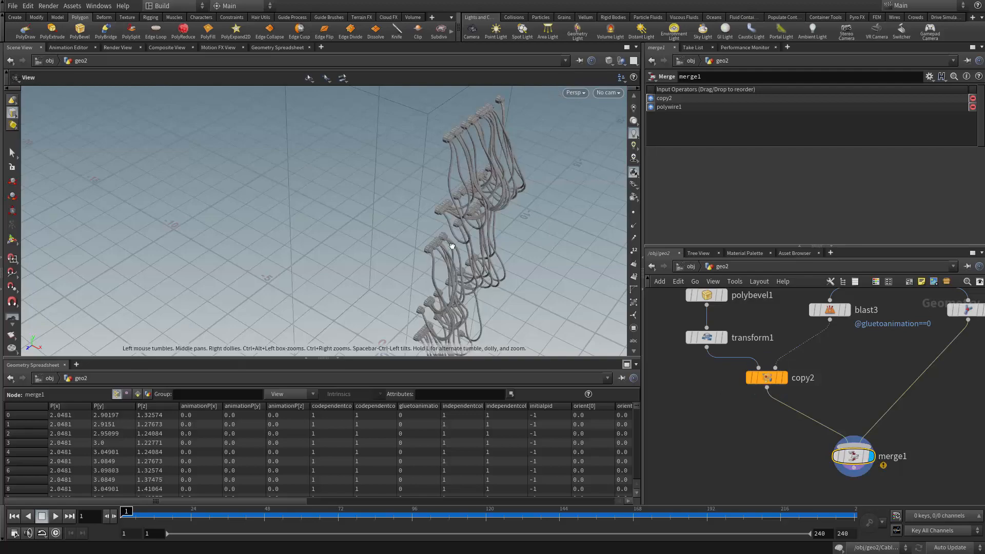
Step: Examine from several angles how the connectors sit on the ends of the merged cables
left_click_drag(531, 328, 543, 267, "alt")
right_click_drag(543, 266, 557, 282, "alt")
left_click_drag(557, 282, 407, 294, "alt")
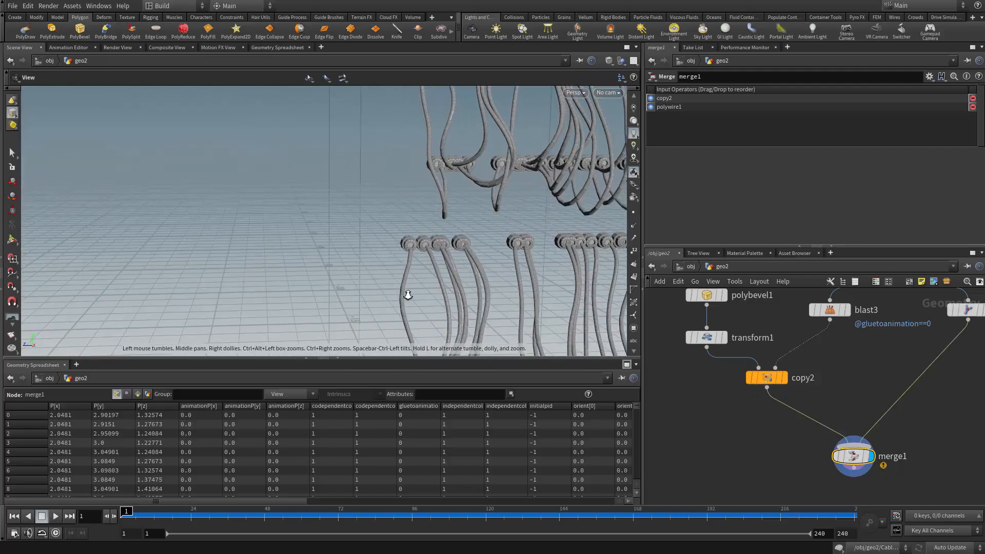
right_click_drag(407, 294, 482, 226, "alt")
middle_click_drag(482, 227, 432, 268, "alt")
left_click_drag(433, 268, 512, 287, "alt")
scroll(851, 308, "down", 3)
middle_click_drag(873, 334, 845, 450)
scroll(846, 450, "up", 3)
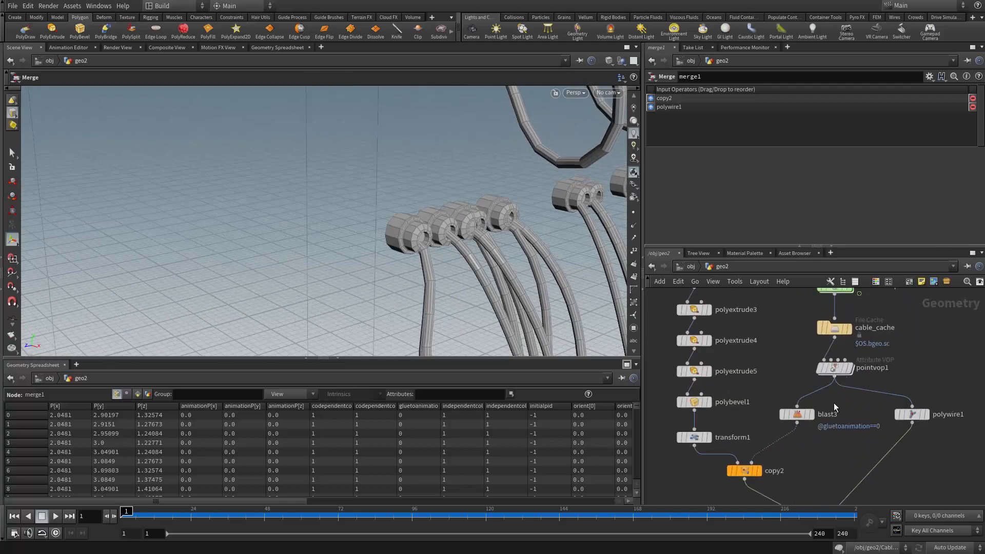
middle_click_drag(833, 403, 861, 389)
left_click_drag(376, 258, 421, 265, "alt")
right_click_drag(421, 264, 506, 279, "alt")
left_click_drag(506, 280, 605, 285, "alt")
right_click(605, 281)
key("s")
key("n")
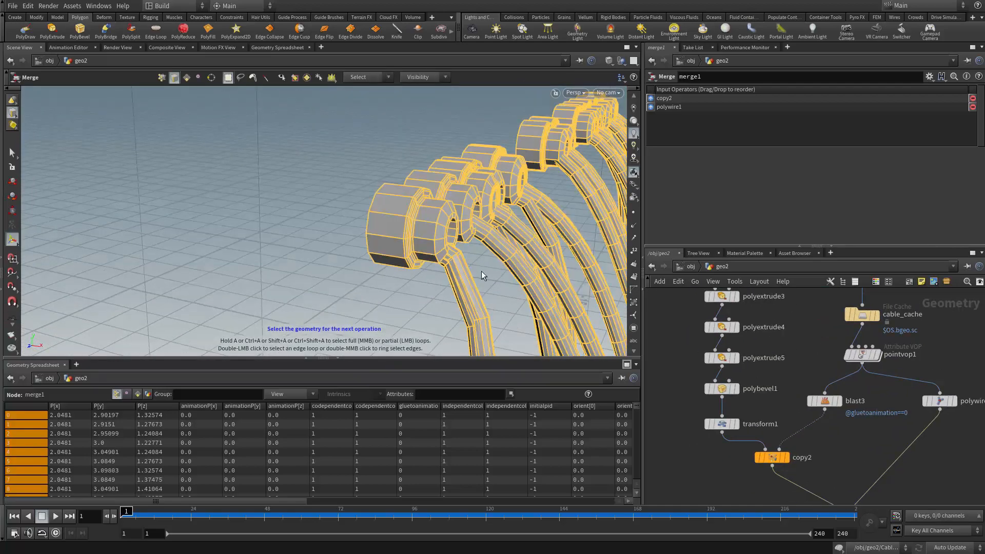
key("shift+n")
key("n")
left_click(501, 293)
Step: Inspect up close where a cable enters its connector's opening, and check the overall cable arrangement
left_click_drag(500, 294, 475, 259, "alt")
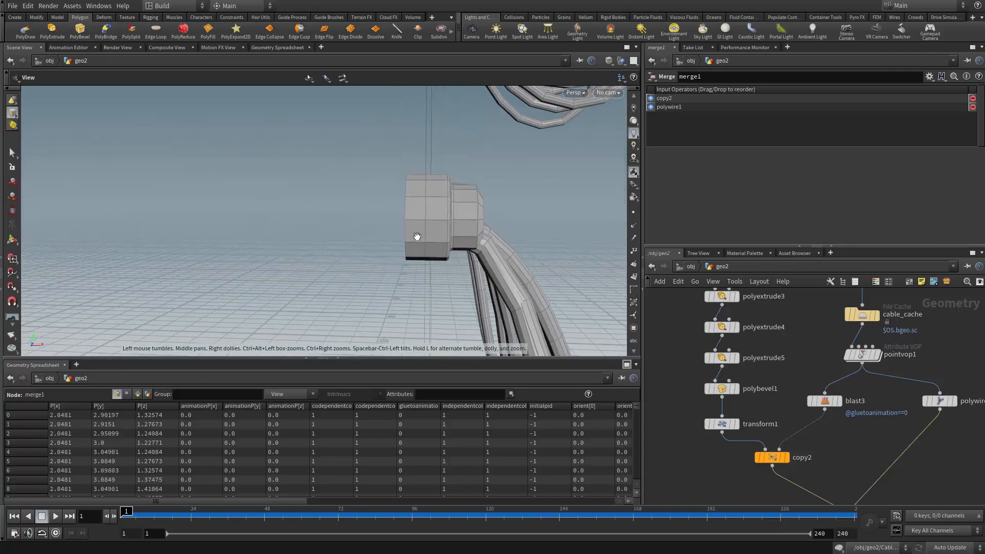
left_click_drag(518, 234, 465, 201, "alt")
scroll(473, 208, "down", 10)
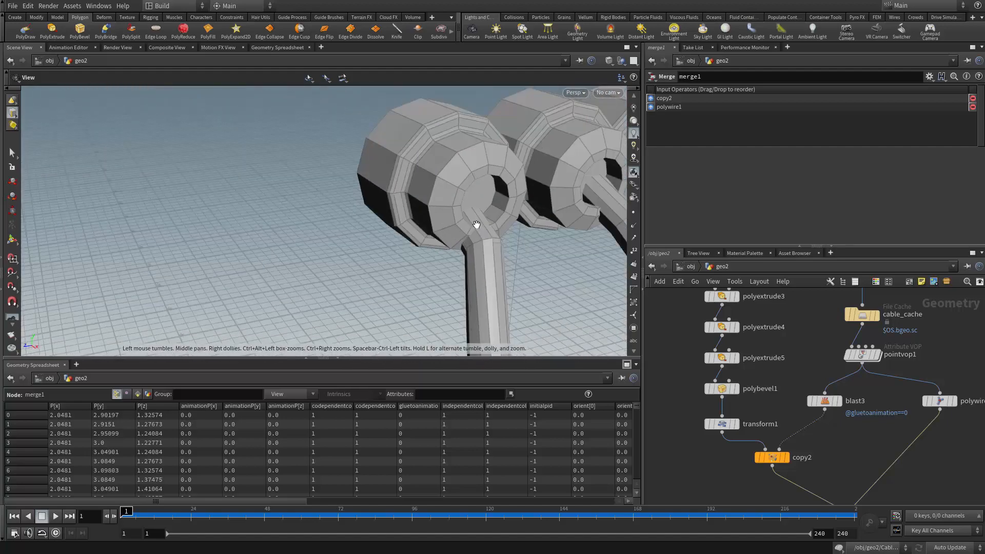
scroll(489, 251, "down", 10)
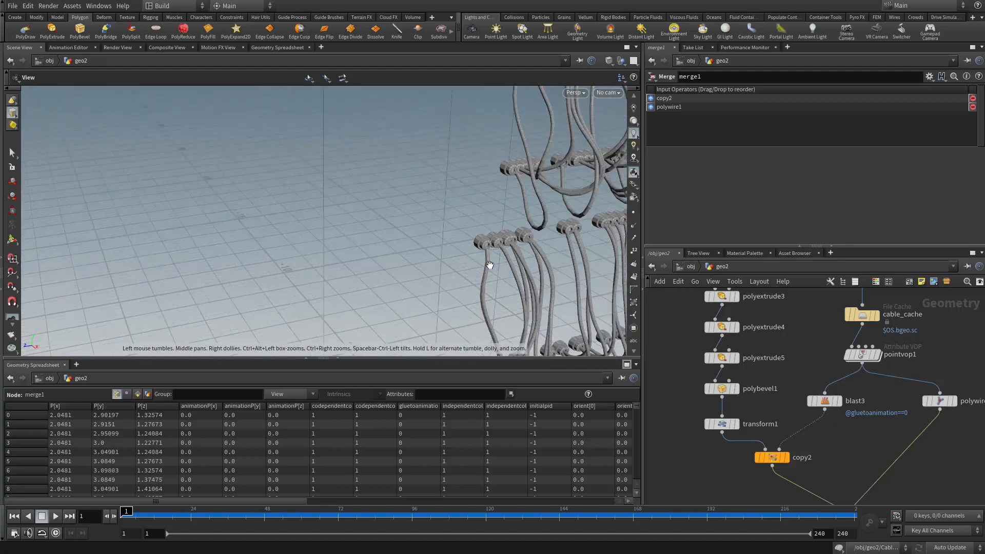
left_click_drag(502, 201, 457, 186, "alt")
scroll(713, 392, "down", 3)
Step: Select and display tube1 at the start of the connector chain
middle_click_drag(687, 399, 731, 414)
scroll(730, 414, "up", 2)
middle_click_drag(789, 335, 779, 392)
scroll(754, 374, "up", 5)
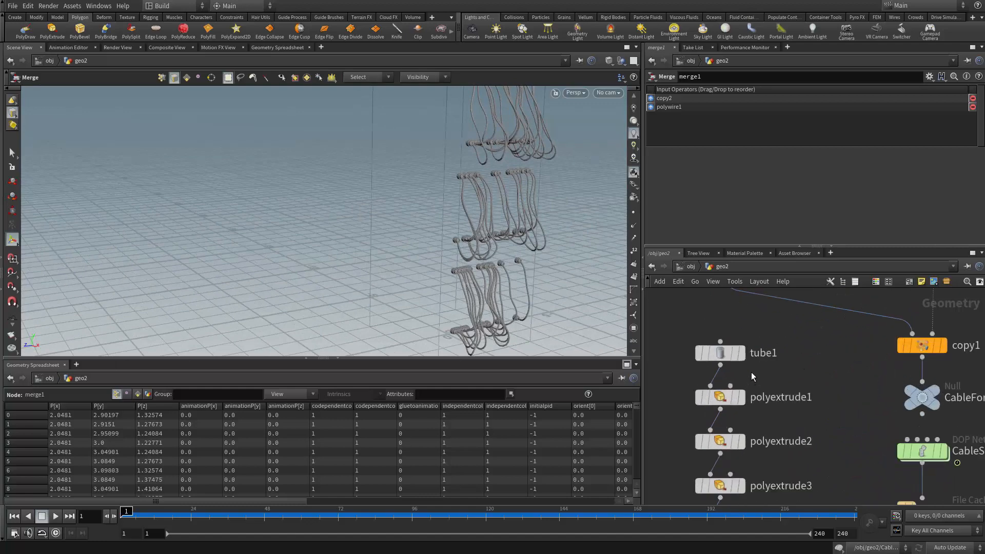
left_click(739, 353)
middle_click_drag(438, 309, 436, 260, "alt")
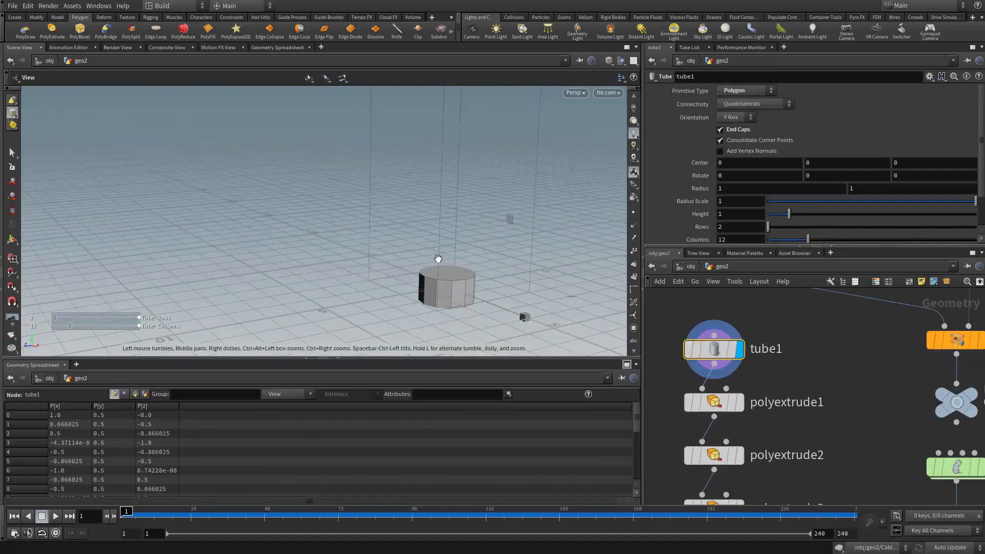
left_click_drag(435, 259, 448, 297, "alt")
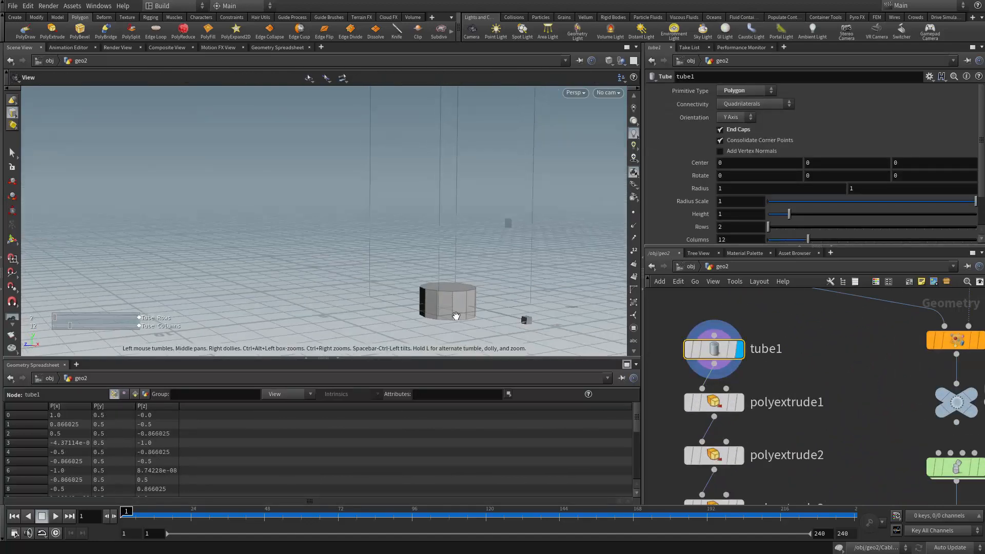
key("Return")
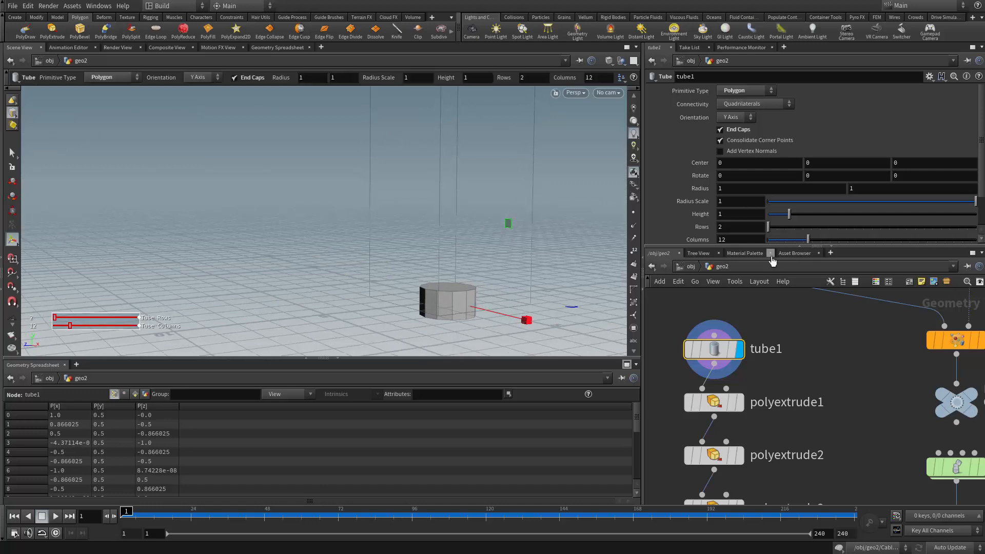
Step: Link tube1's Y center to its own height with a relative reference and halve it, as ch("height")/2
scroll(812, 193, "down", 1)
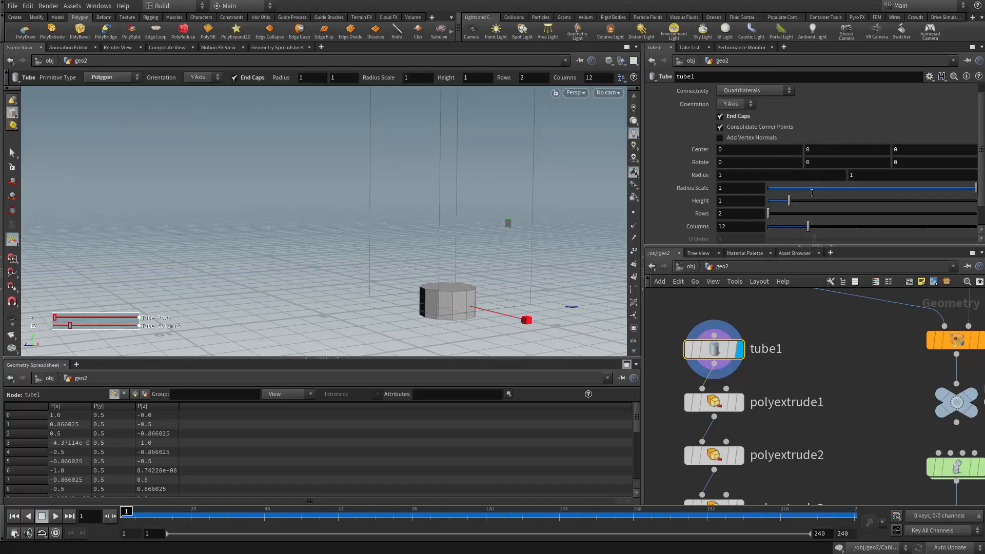
right_click(750, 202)
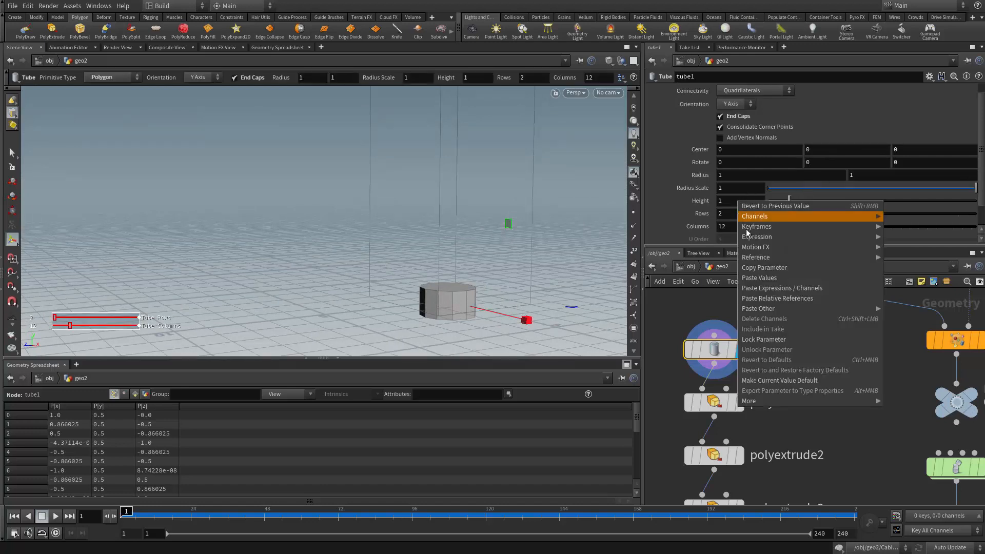
left_click(769, 264)
right_click(822, 152)
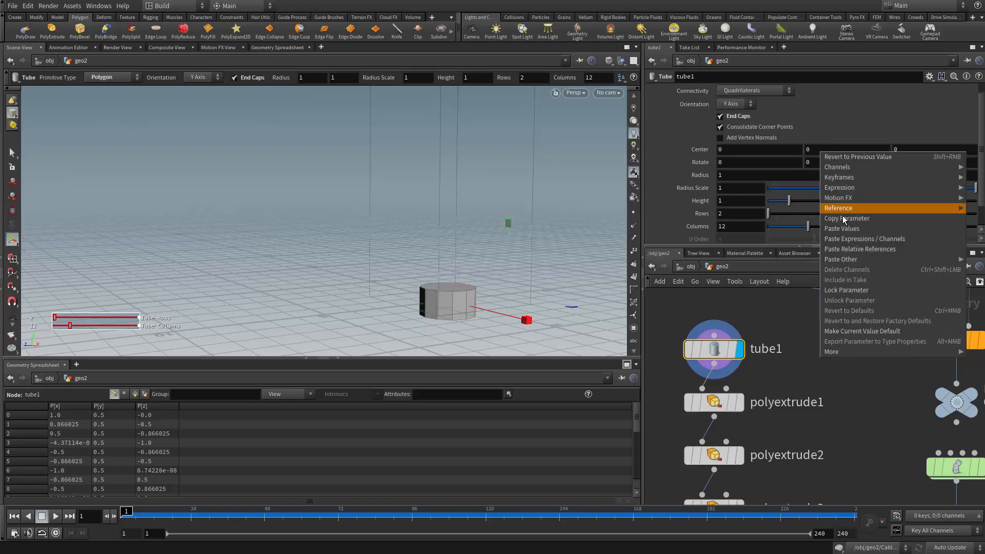
left_click(849, 248)
left_click(857, 148)
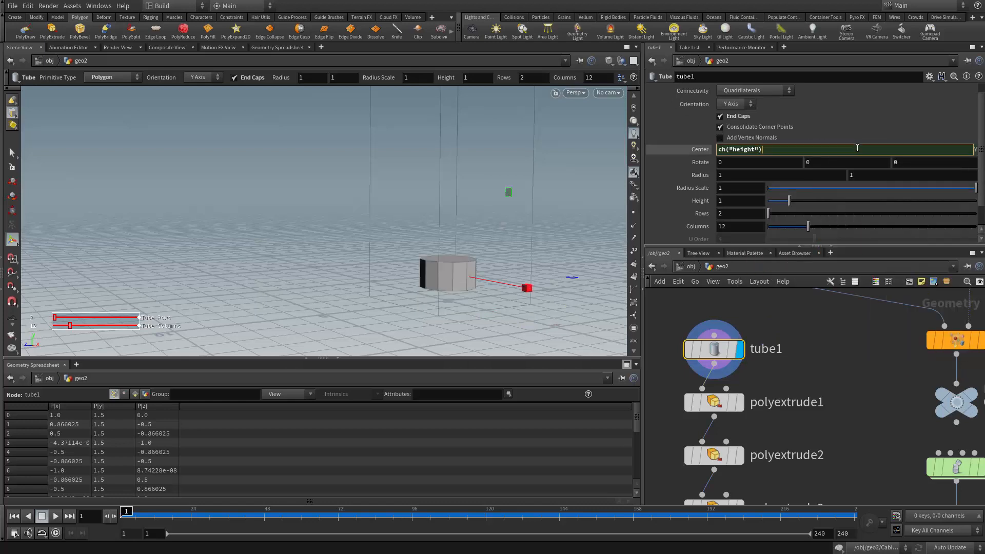
key("Return")
key("Escape")
left_click_drag(550, 282, 494, 204)
Step: Display merge1 and look at the connectors and cable bundles from the side
scroll(826, 455, "down", 4)
middle_click_drag(828, 457, 804, 302)
scroll(843, 441, "up", 1)
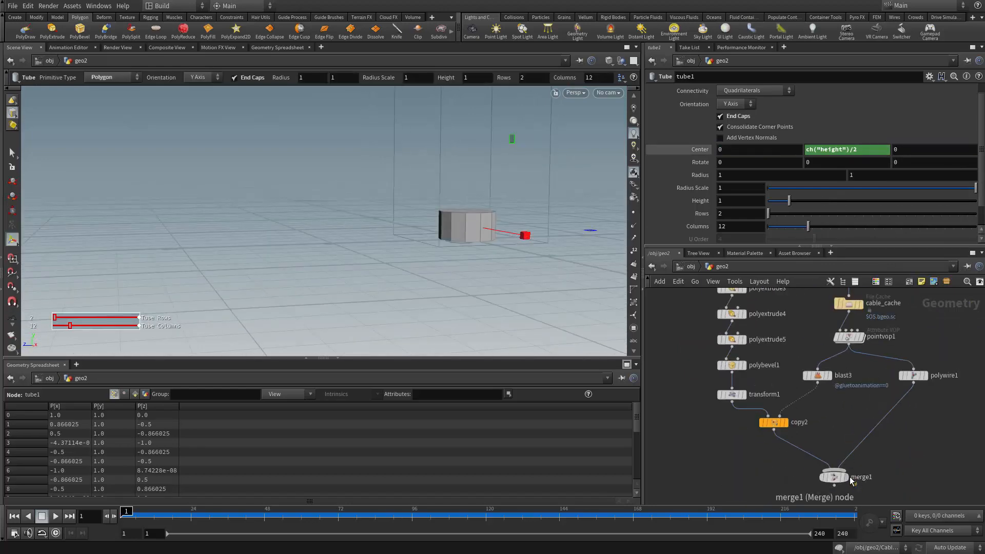
left_click(845, 476)
key("Escape")
left_click_drag(436, 241, 545, 271)
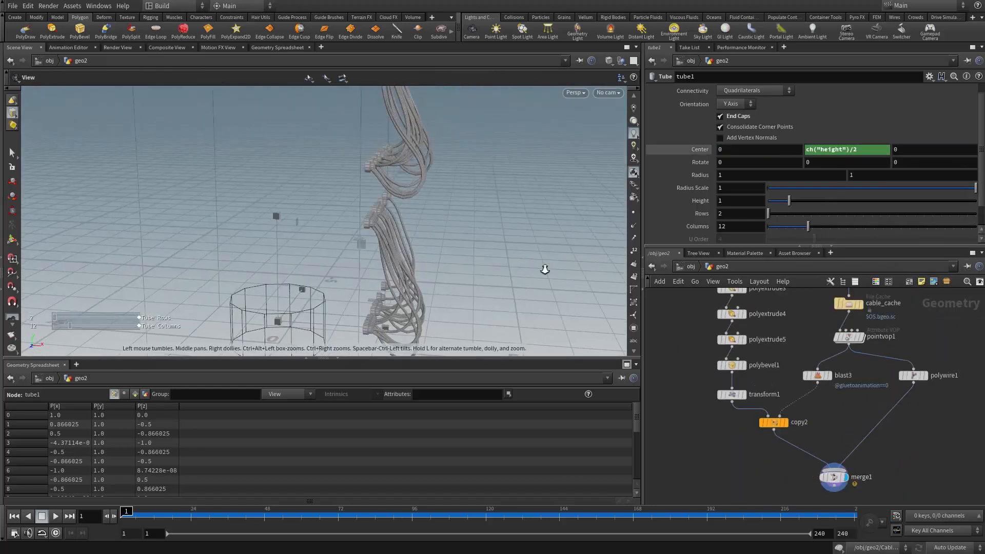
right_click_drag(546, 270, 436, 244)
left_click_drag(436, 244, 469, 262)
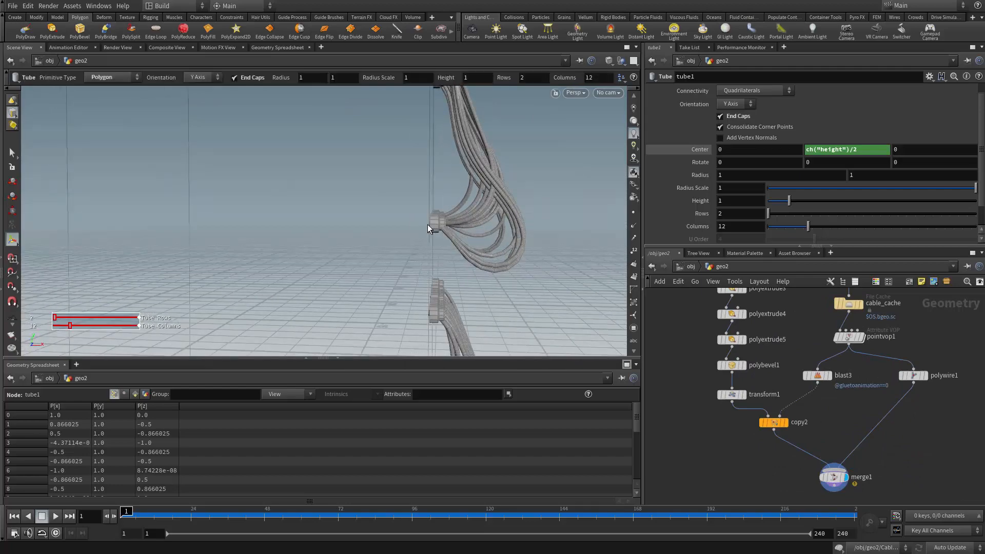
Step: Examine up close from several angles how far the cables reach into the connectors' openings
left_click_drag(428, 225, 593, 292)
right_click_drag(593, 292, 569, 275)
left_click_drag(570, 274, 508, 240)
key("Return")
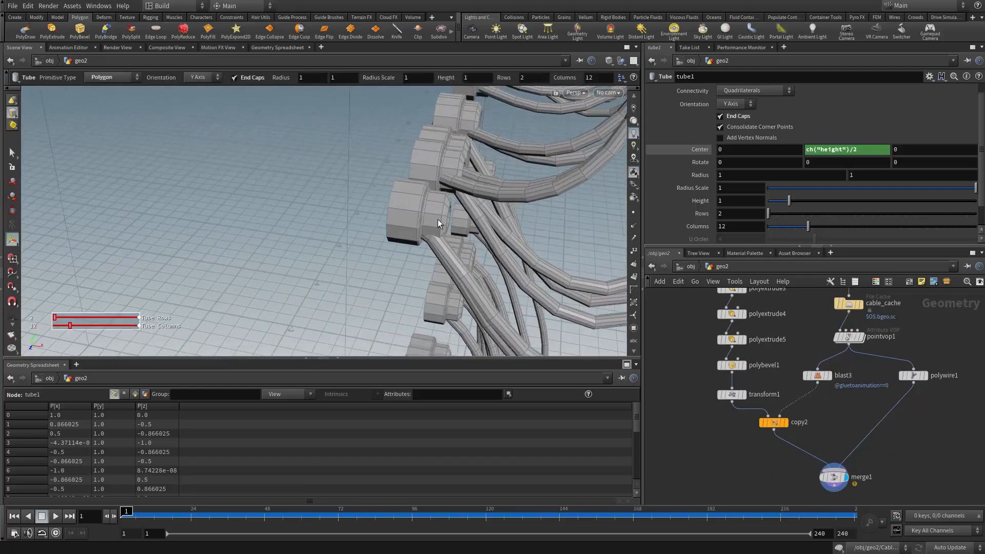
left_click_drag(452, 215, 288, 208)
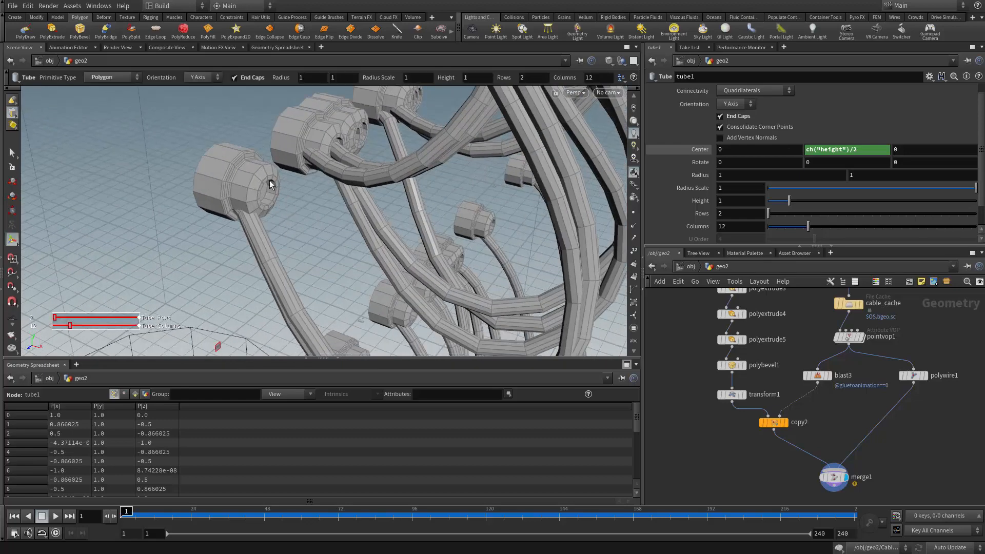
scroll(786, 414, "down", 3)
scroll(761, 460, "up", 4)
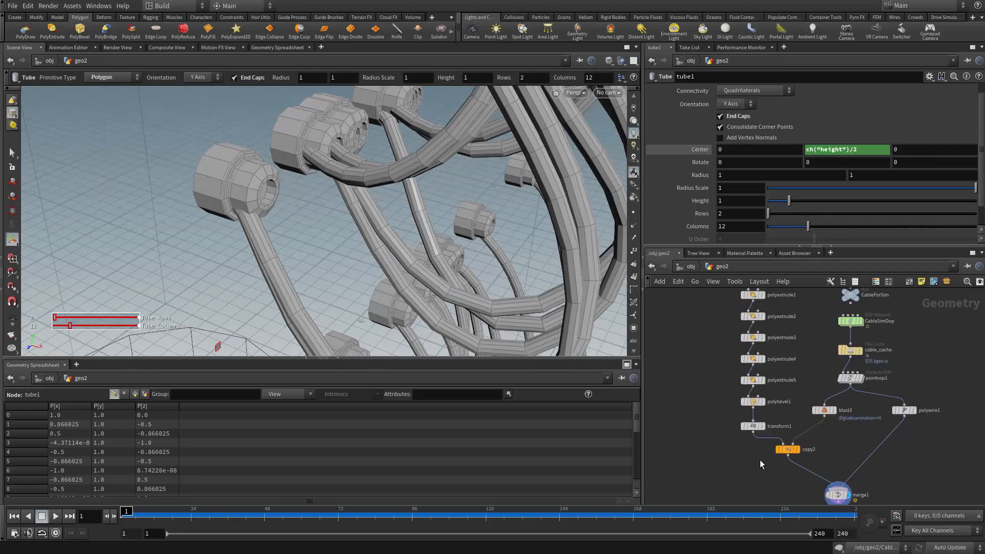
middle_click_drag(847, 453, 829, 421)
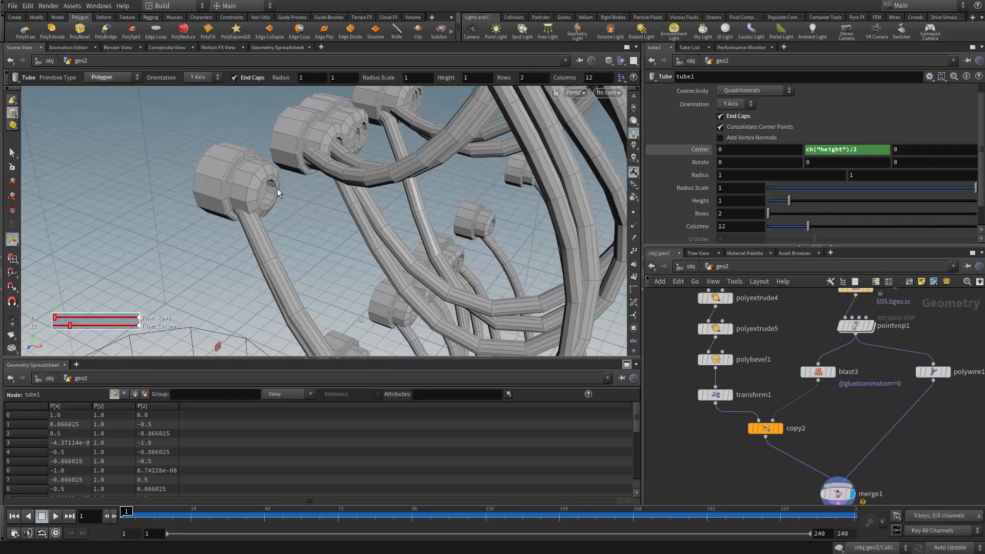
left_click_drag(271, 191, 231, 212)
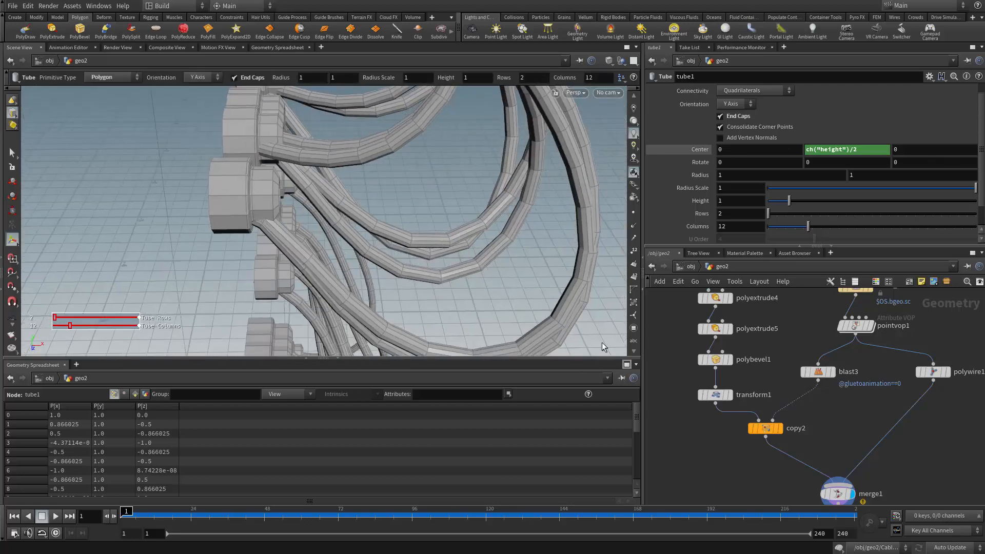
scroll(756, 430, "down", 3)
left_click_drag(422, 220, 448, 242, "alt")
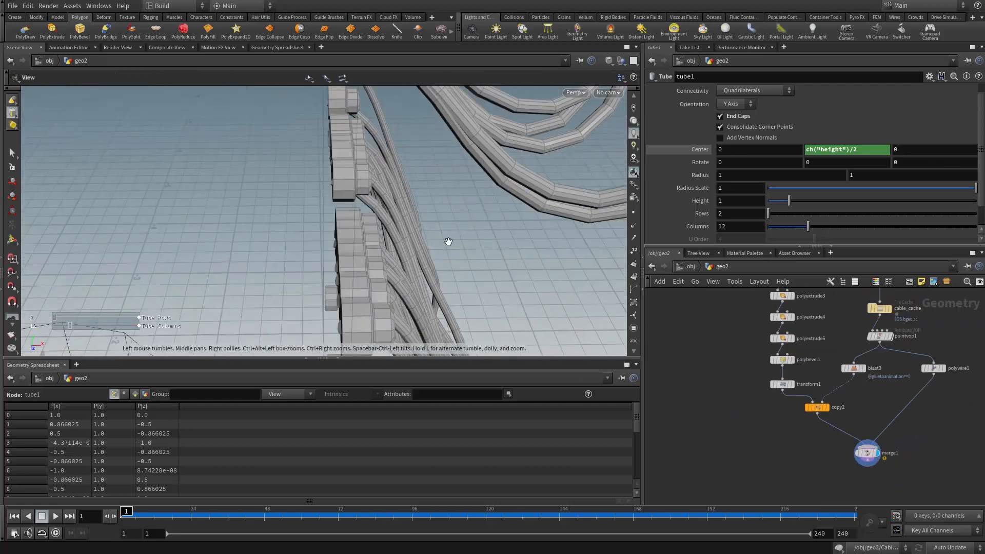
middle_click_drag(449, 241, 467, 216, "alt")
Step: Display transform1 and examine the single connector's position relative to the origin
middle_click_drag(711, 343, 711, 431)
middle_click_drag(800, 470, 814, 392)
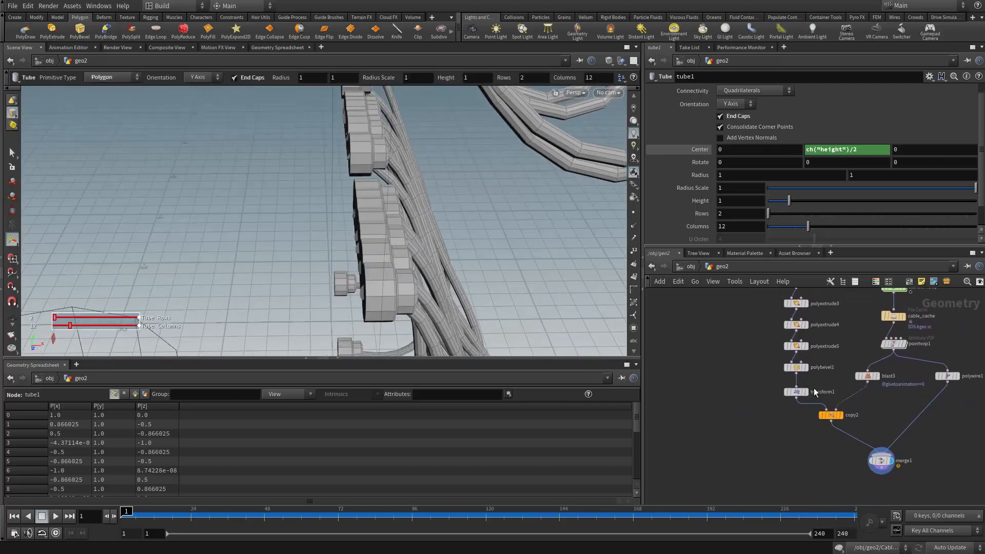
scroll(816, 393, "up", 1)
left_click(805, 392)
key("space+f")
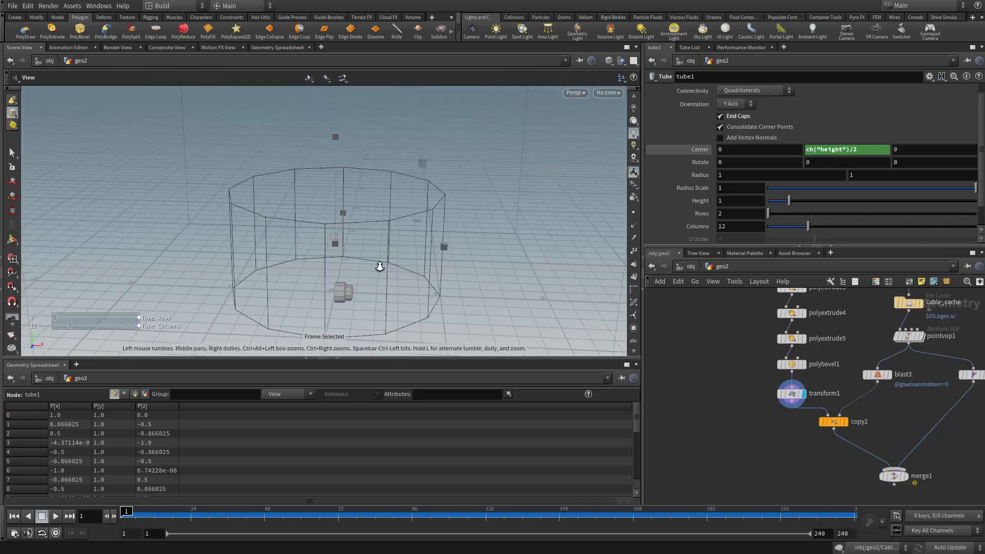
right_click_drag(380, 267, 487, 319)
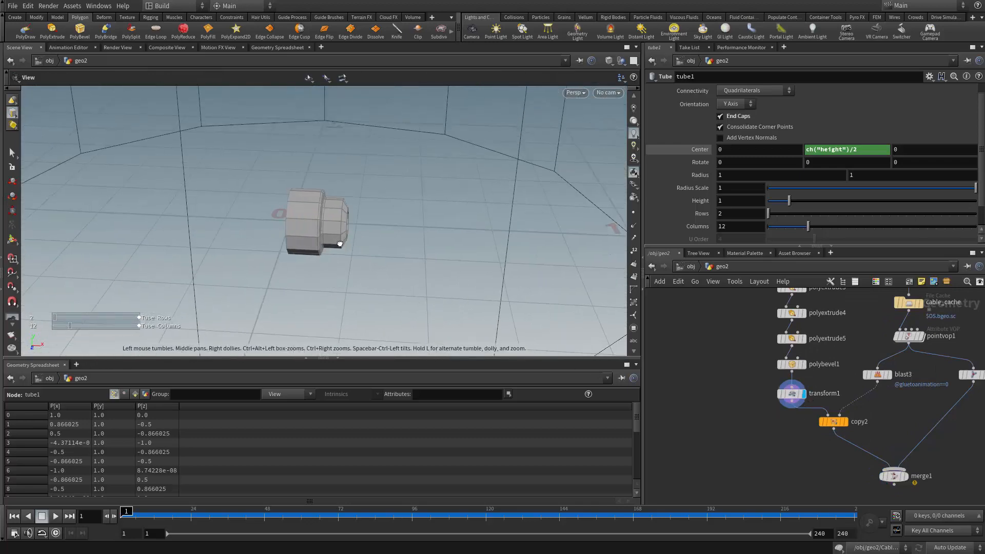
middle_click_drag(339, 243, 297, 199)
key("Return")
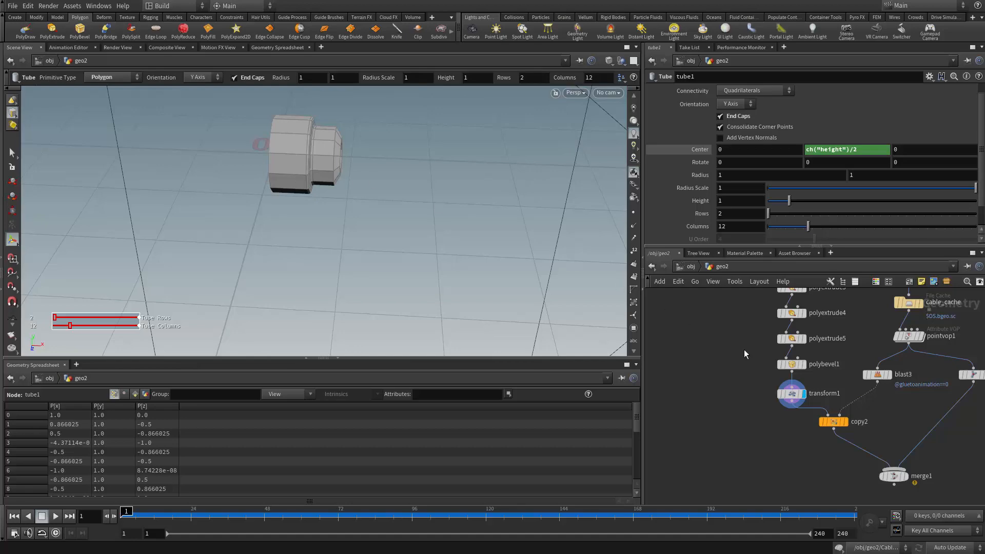
Step: Add an Attribute Wrangle node beside copy2, above merge1
middle_click_drag(794, 440, 730, 460)
scroll(781, 400, "up", 1)
middle_click_drag(710, 425, 721, 384)
key("Tab")
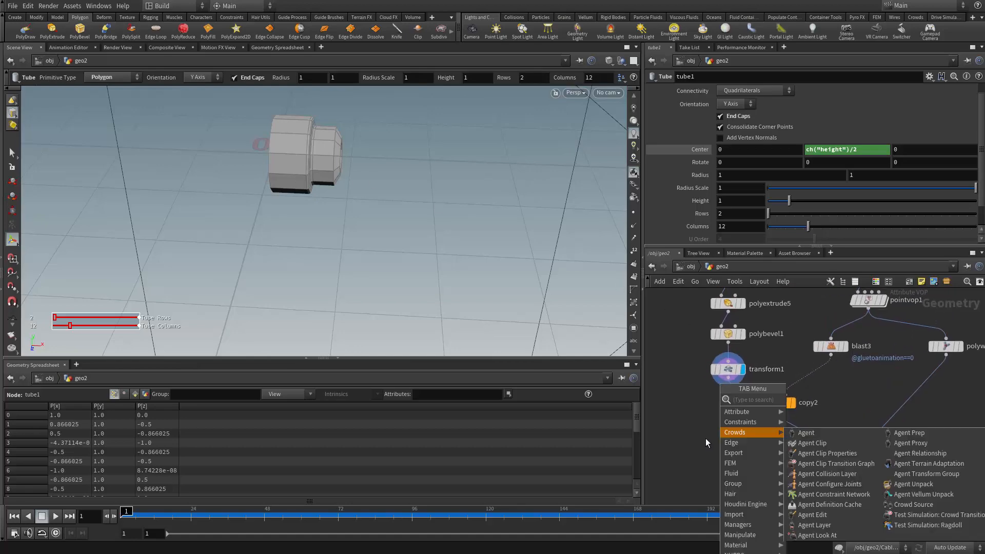
type("a")
left_click(683, 426)
key("Tab")
type("aw")
left_click(823, 404)
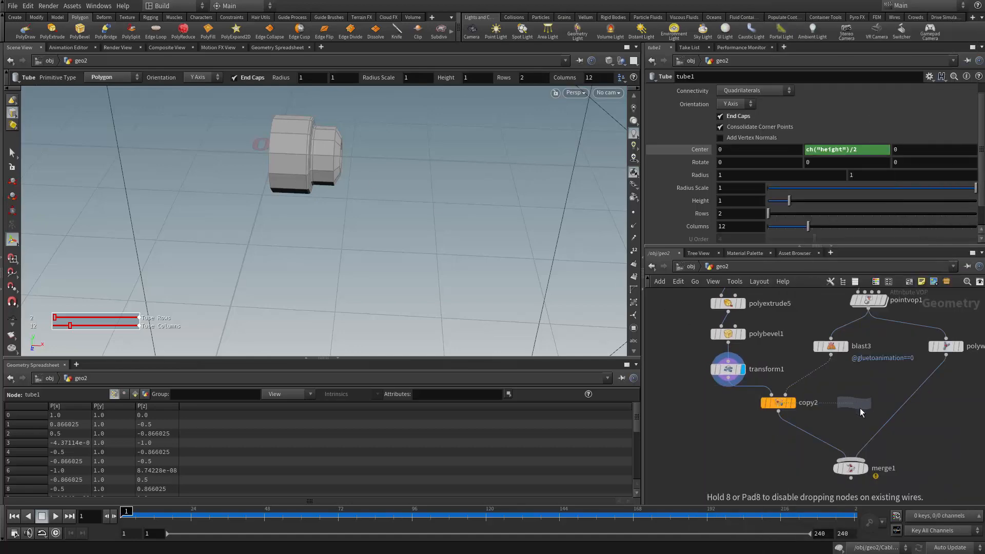
left_click(865, 410)
double_click(864, 409)
left_click(717, 266)
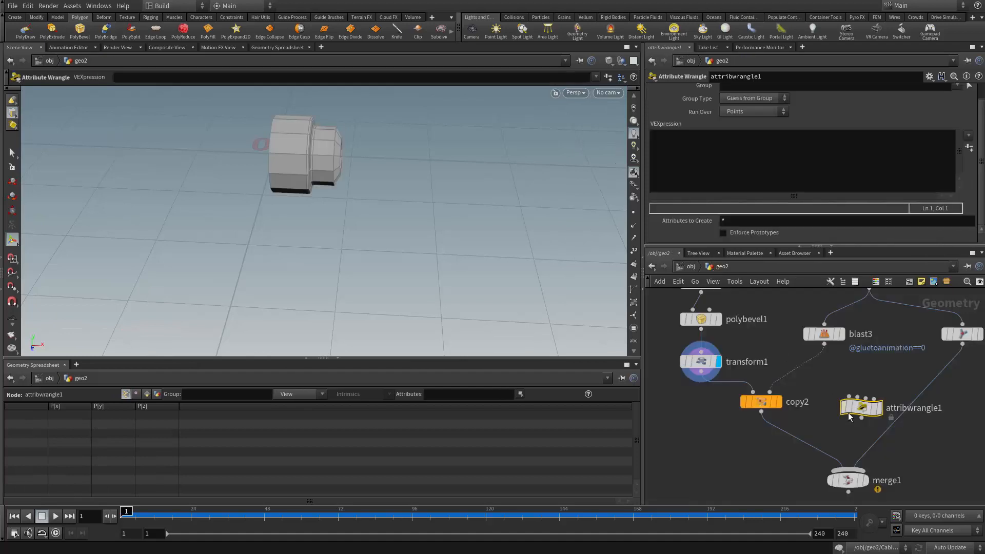
Step: Insert attribwrangle1 between polywire1 and merge1, and connect transform1's output to its second input
left_click_drag(854, 411, 892, 421)
middle_click_drag(775, 377, 755, 384)
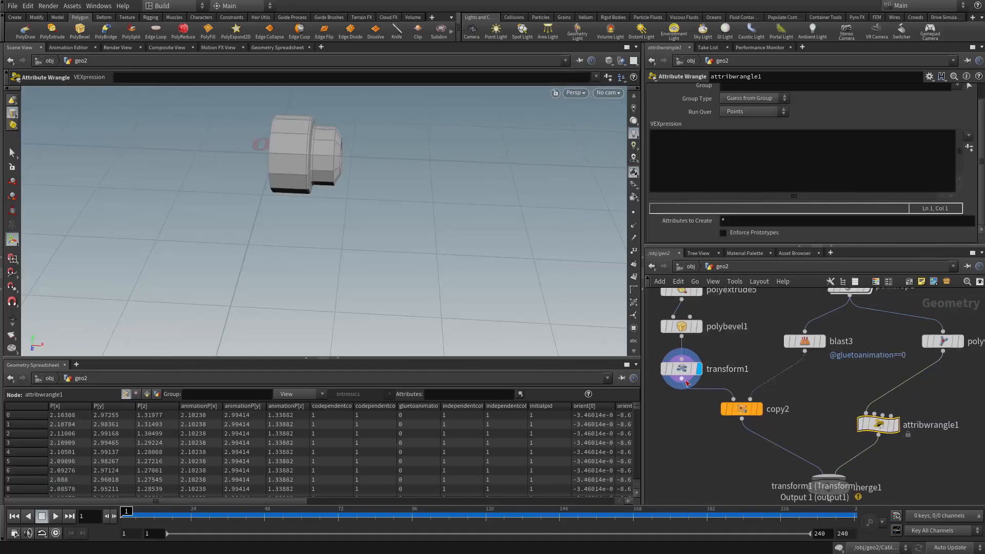
left_click_drag(682, 379, 875, 413)
middle_click_drag(909, 408, 884, 418)
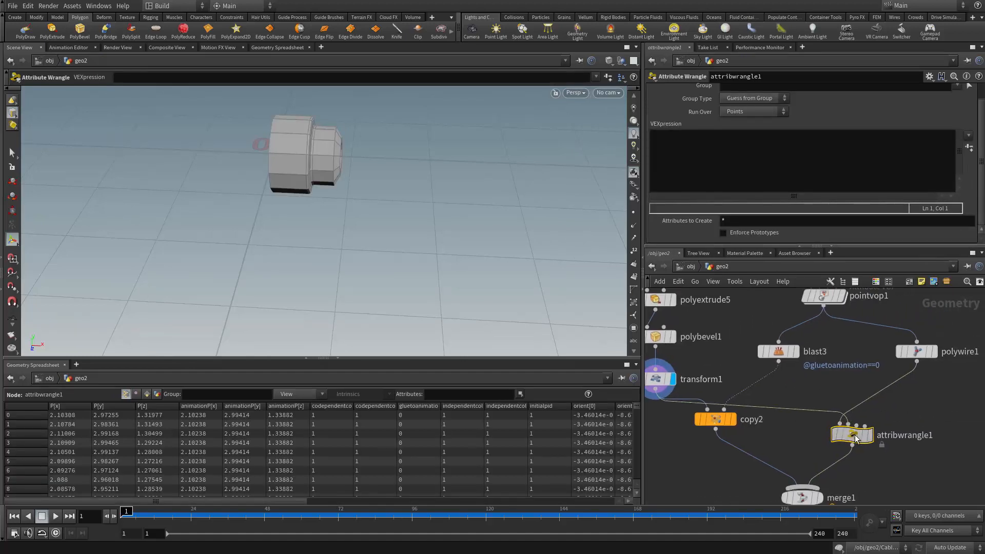
left_click_drag(854, 433, 919, 429)
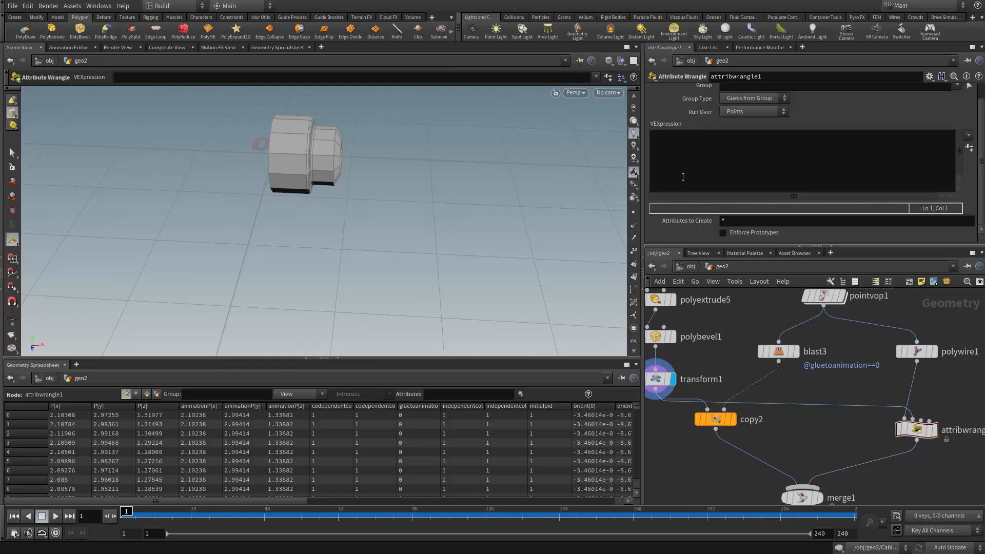
left_click_drag(703, 420, 704, 430)
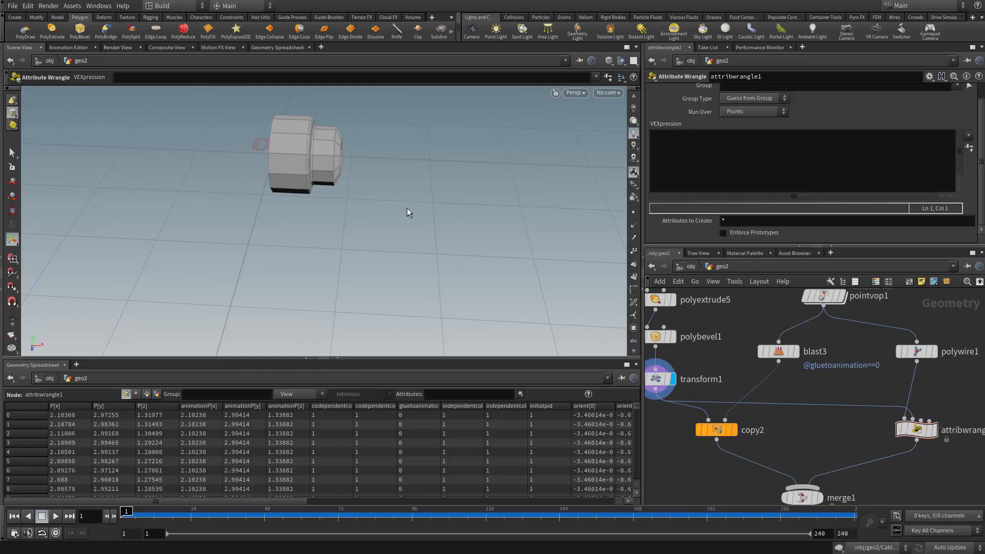
scroll(865, 398, "down", 1)
Step: Declare the connector's extent in attribwrangle1's VEX code: float forwardOffset = getbbox_max(1).x;
left_click(722, 162)
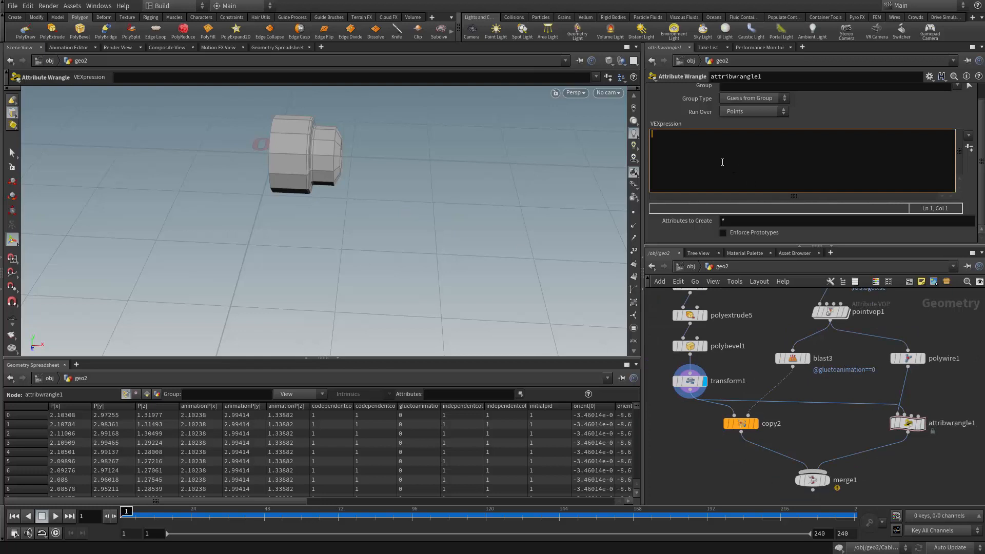
type("floast")
key("BackSpace")
key("BackSpace")
type("t f")
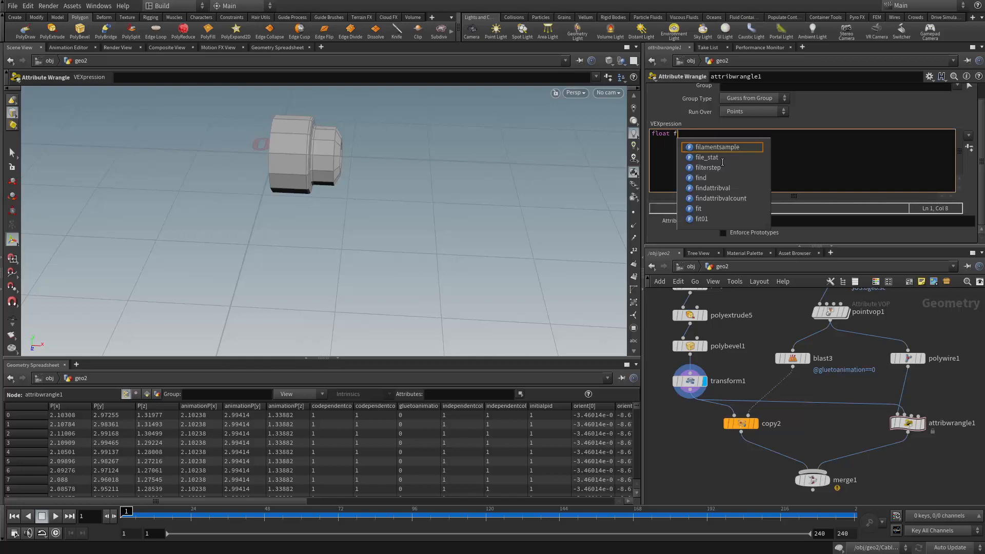
type("orward0")
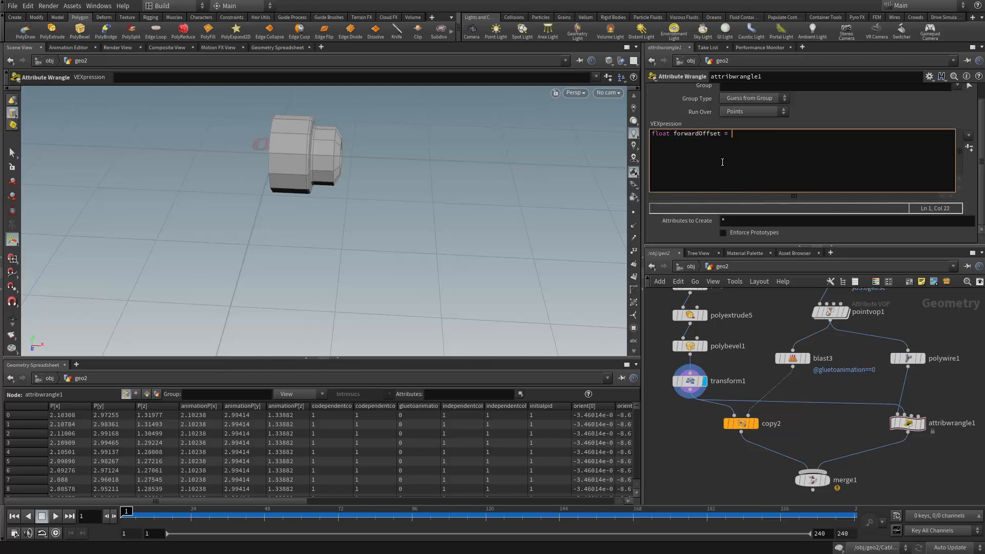
type("ffset = getbbox_center")
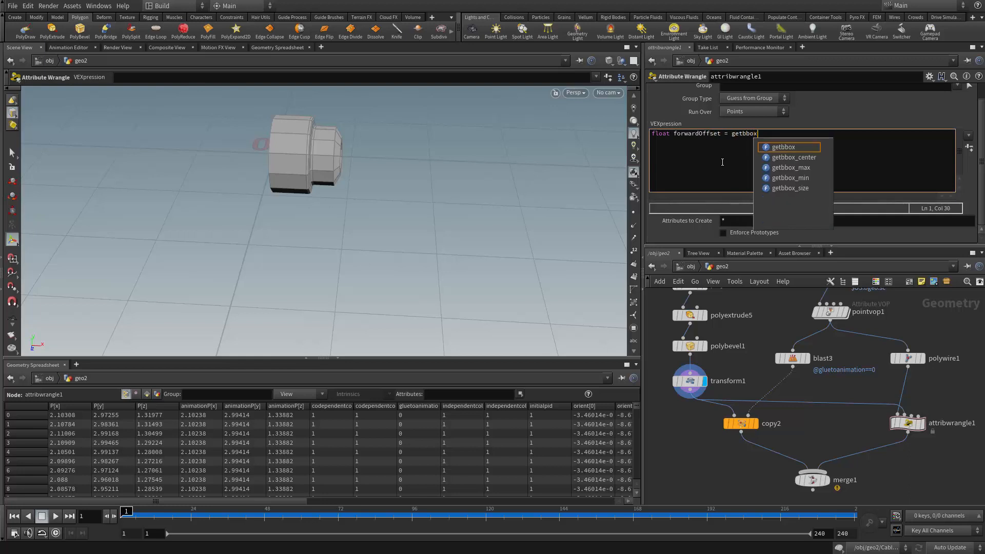
key("BackSpace")
key("BackSpace")
key("BackSpace")
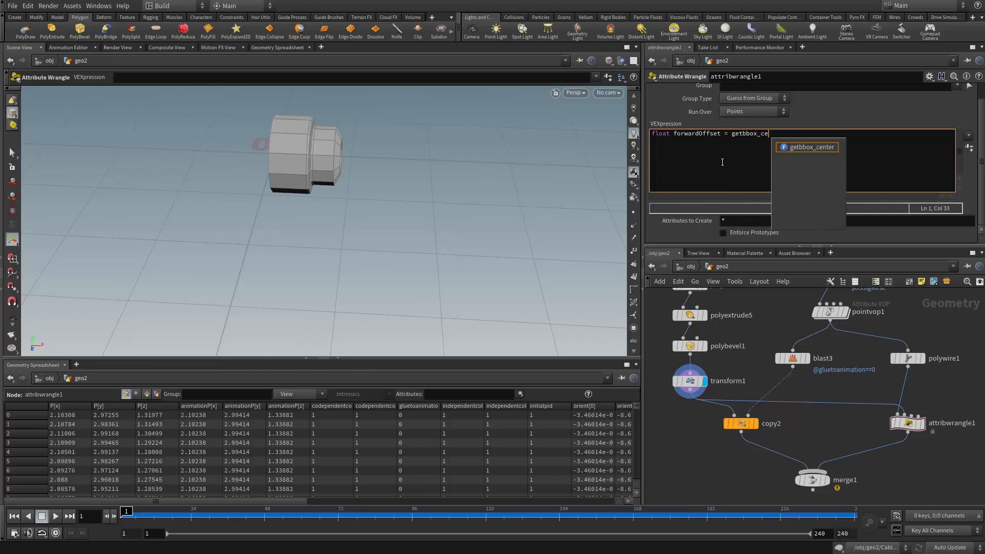
type("max(1).x")
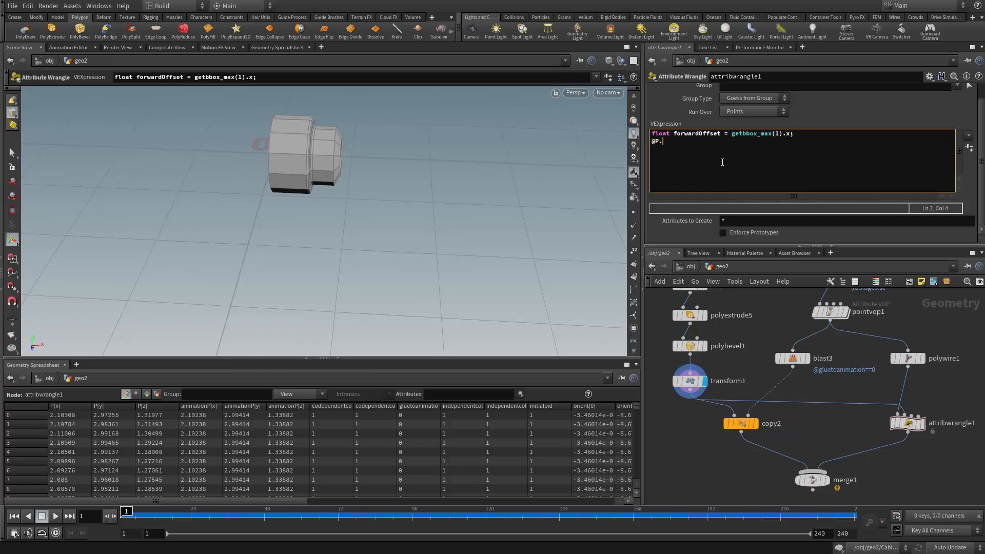
Step: Add the VEX line @P.x+=forwardOffset; to shift the cable points along X, and apply the code
type("+=")
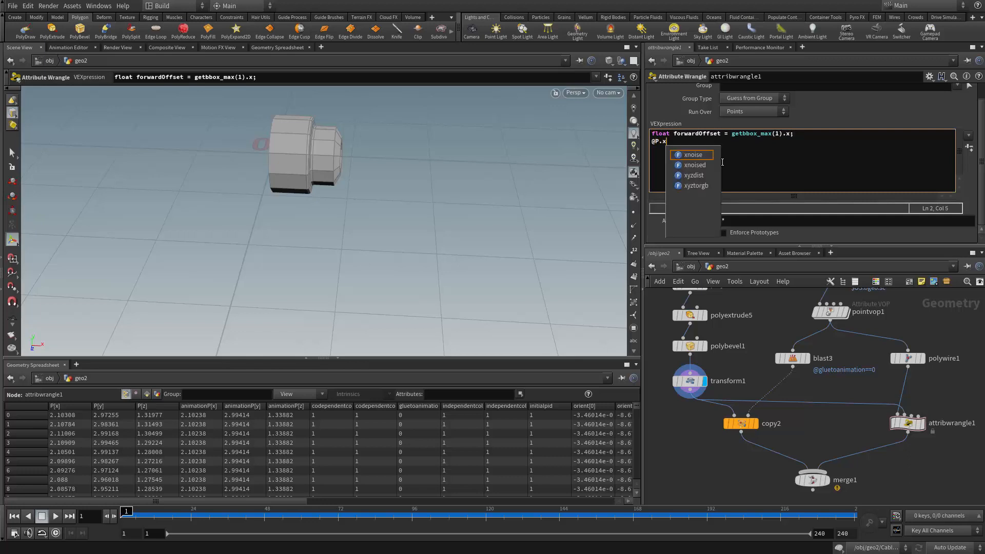
type("fo")
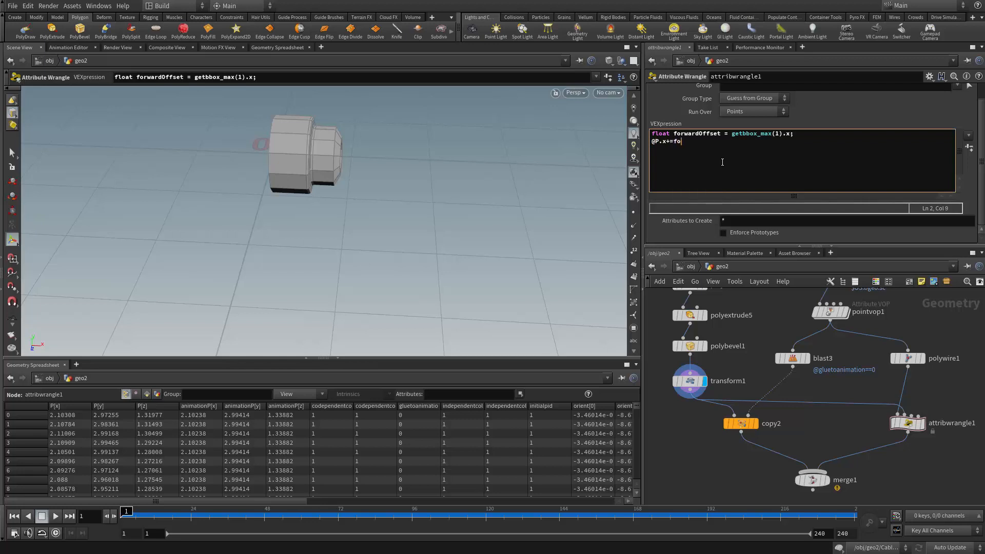
type("rwardOffset;")
key("ctrl+a")
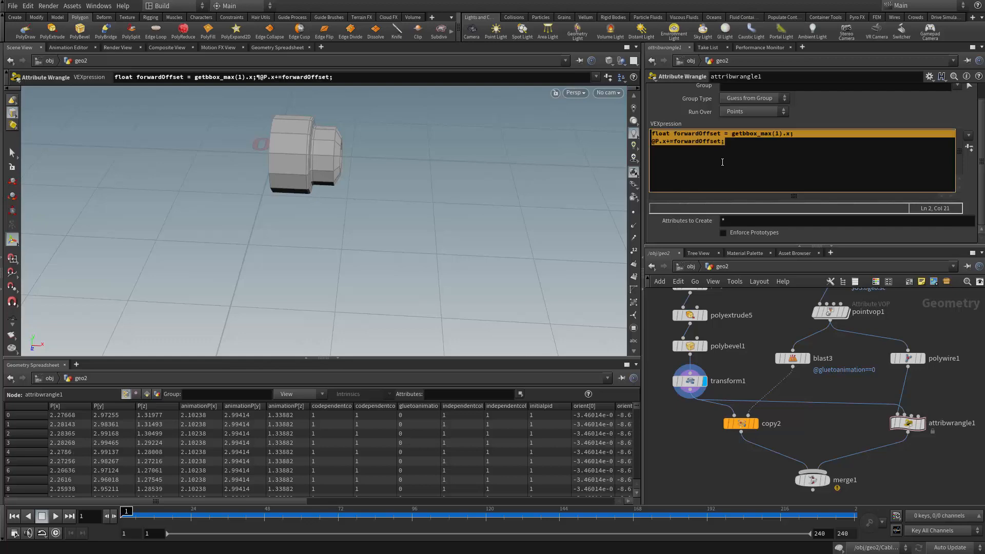
Step: Display attribwrangle1 and view the offset cables from the side
left_click(924, 424)
key("g")
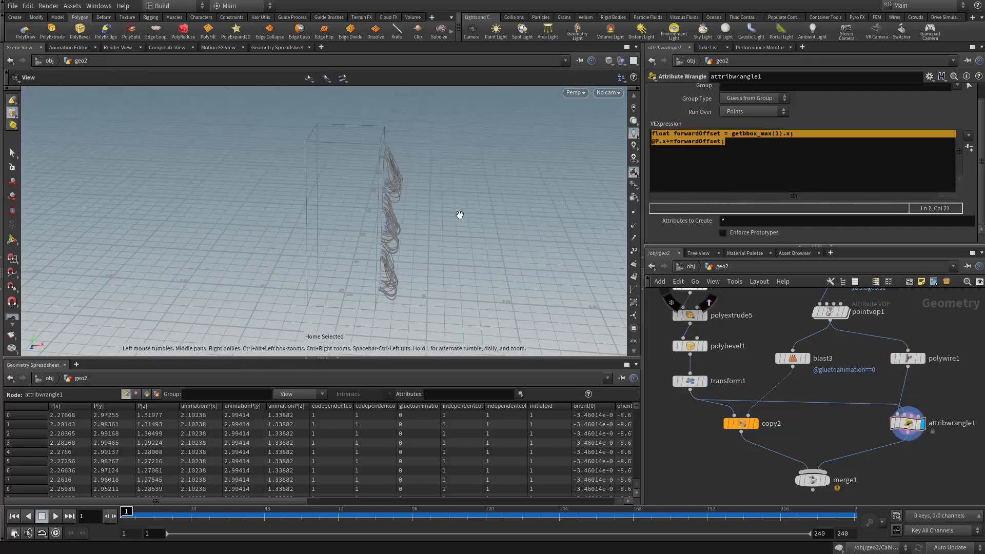
left_click_drag(459, 215, 488, 153)
key("Return")
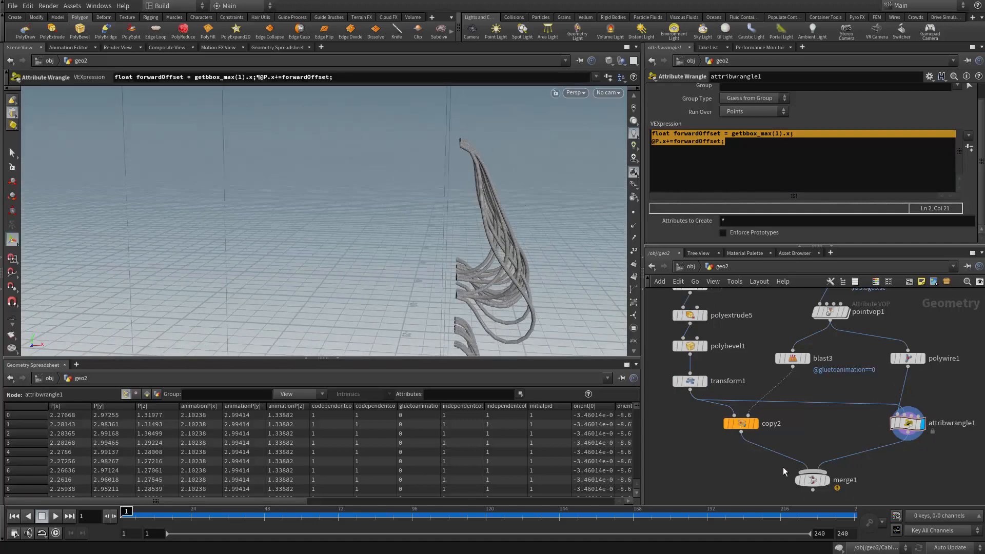
Step: Display merge1 and examine how the cables fit into the connectors from close up
left_click(826, 480)
left_click_drag(390, 220, 420, 272)
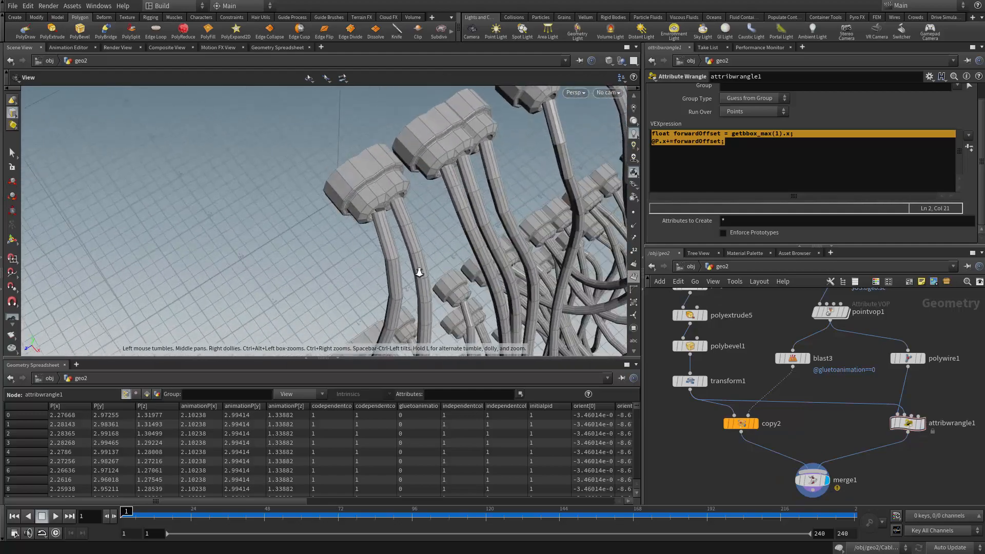
right_click_drag(420, 272, 431, 229)
left_click_drag(431, 229, 452, 186)
key("space")
right_click_drag(375, 200, 330, 193)
scroll(696, 307, "up", 3)
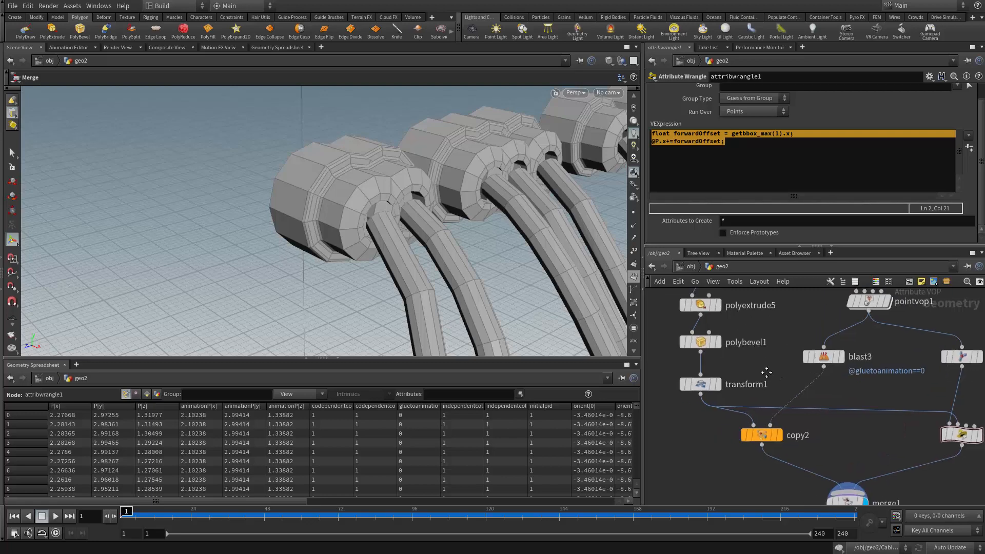
Step: Shrink the connector in transform1, trying uniform scales of 0.05 and 0.03 and settling on 0.06
left_click(708, 385)
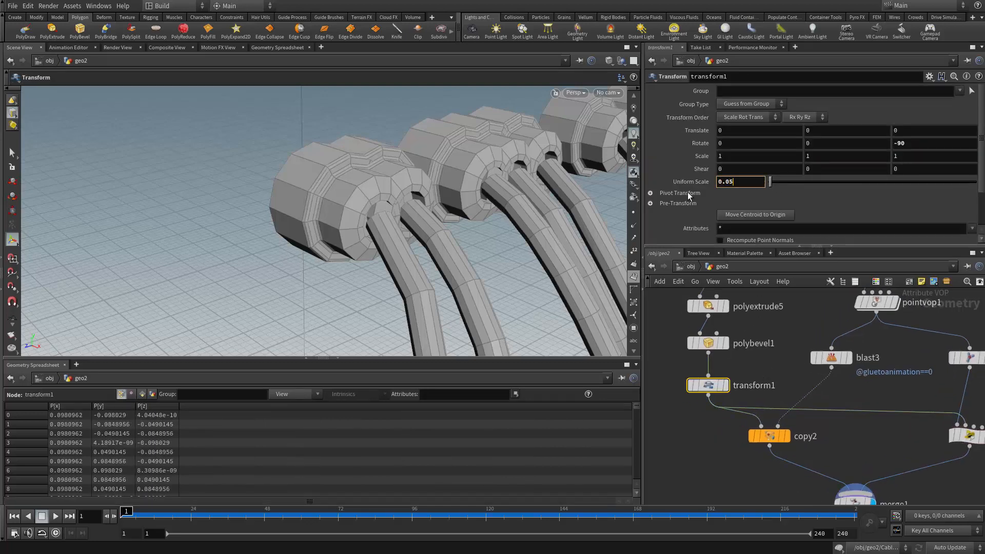
key("Return")
left_click_drag(519, 195, 400, 210)
key("Return")
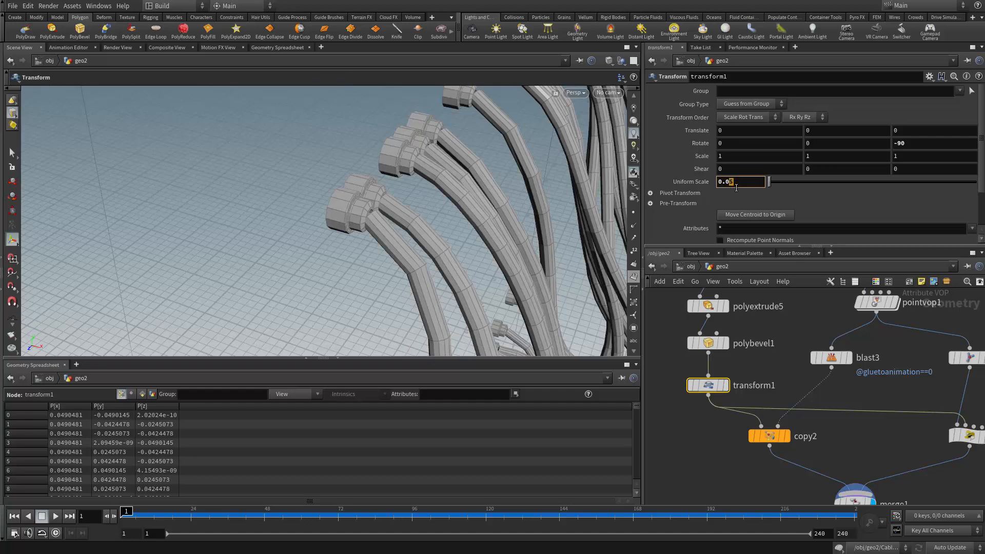
type("3")
key("Return")
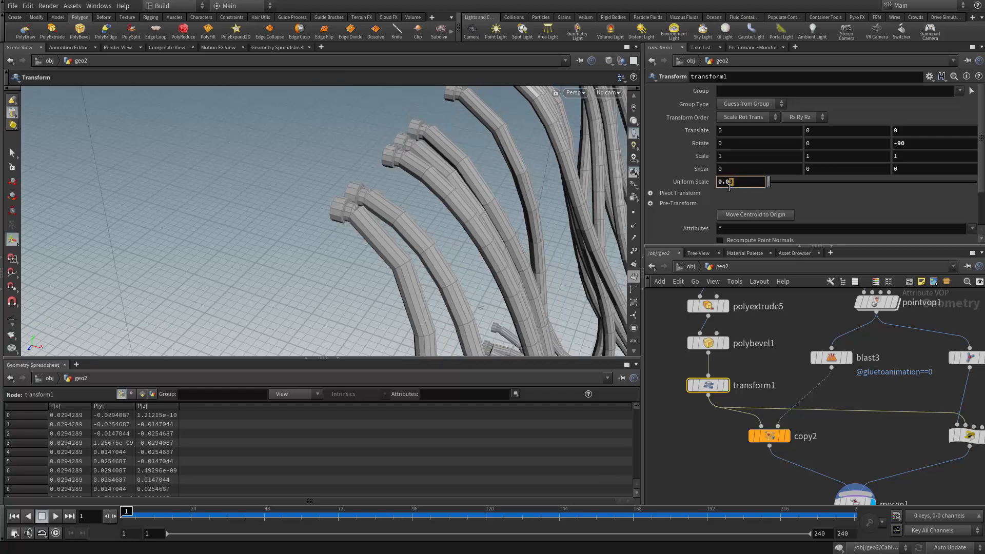
type("6")
key("Return")
Step: Extend attribwrangle1's second VEX line to @P.x+=forwardOffset-ch("offset"); and apply the code
middle_click_drag(916, 410, 808, 371)
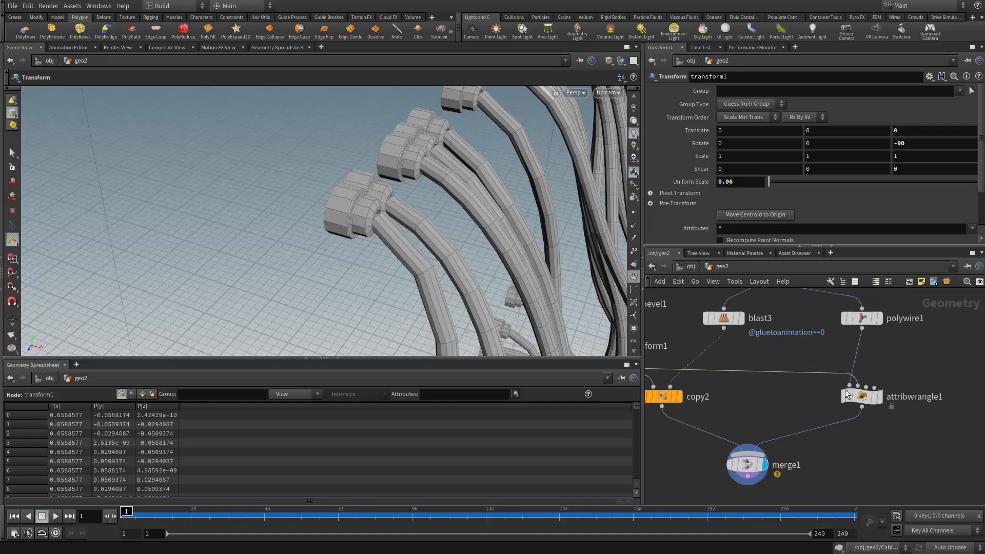
left_click(862, 397)
left_click(751, 148)
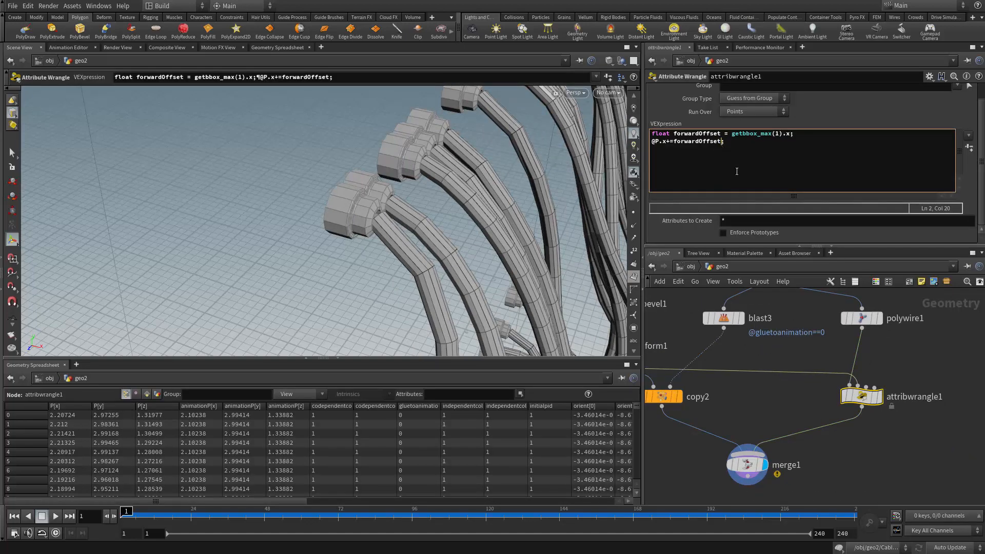
type("-ch(\"offset")
key("ctrl+Return")
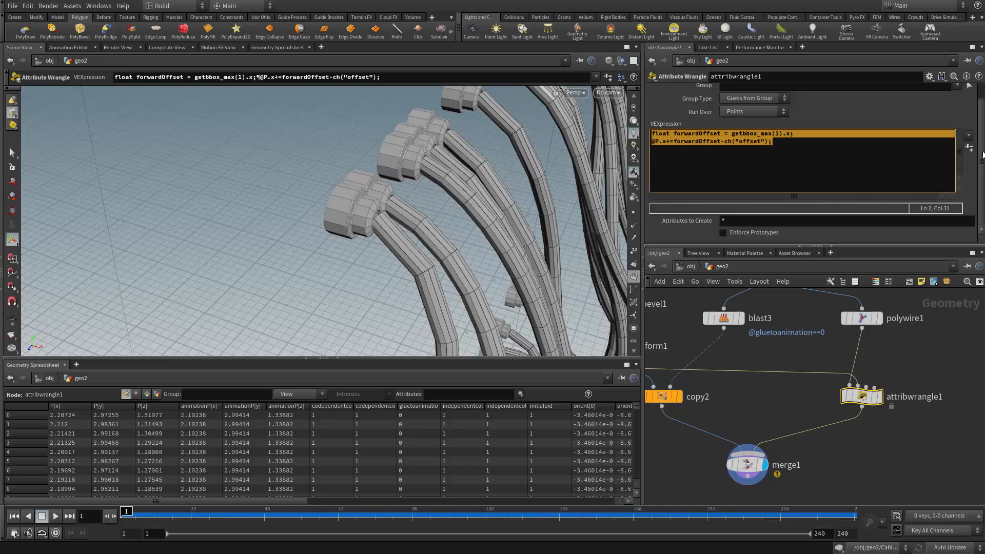
Step: Create the Offset parameter from attribwrangle1's VEX code and set it to 0.017
left_click(967, 149)
left_click_drag(771, 237, 772, 237)
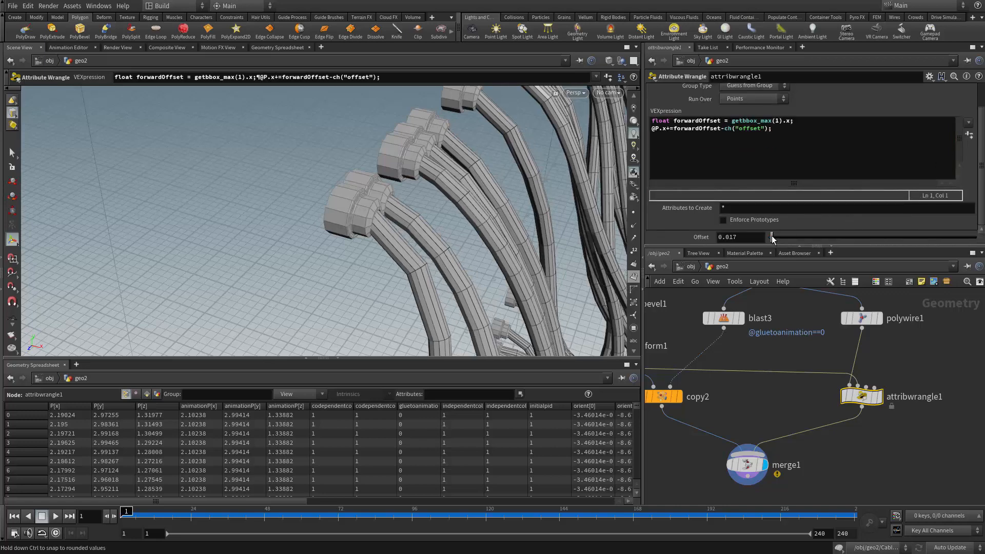
key("Escape")
Step: Set the viewport shading to Flat Shaded so the cables are drawn without wireframe
left_click_drag(411, 272, 241, 218)
right_click_drag(451, 234, 297, 209)
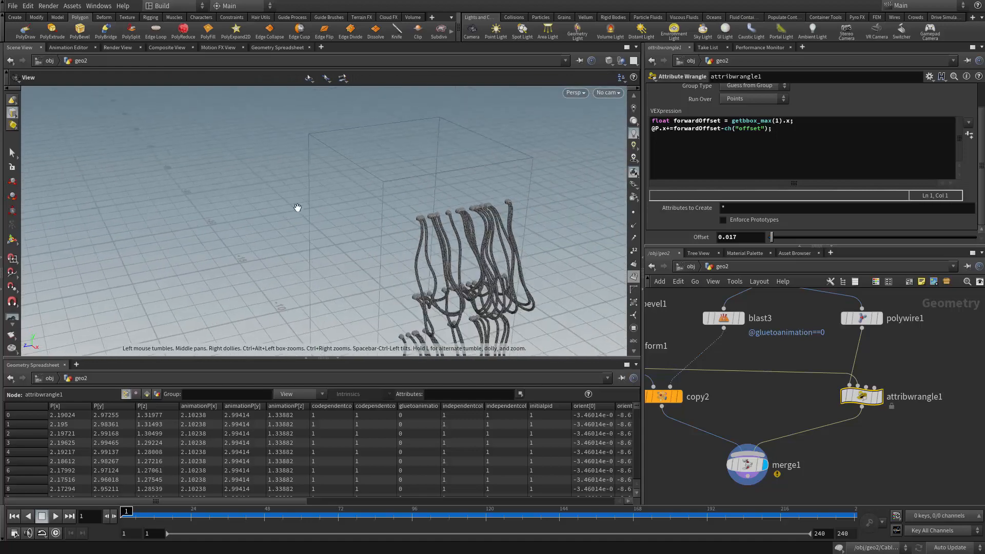
middle_click_drag(324, 224, 354, 129)
middle_click_drag(562, 169, 457, 187)
right_click_drag(457, 187, 534, 141)
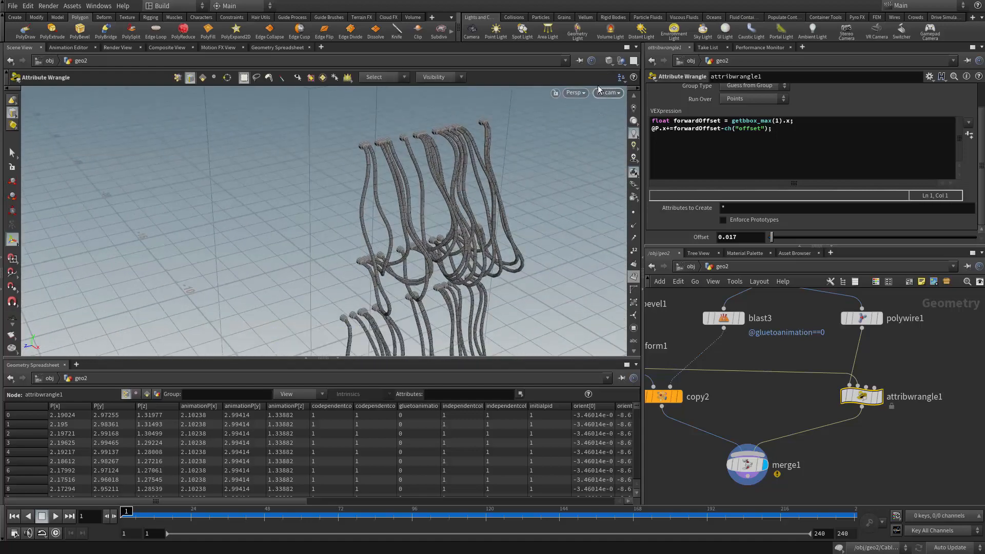
left_click(609, 62)
left_click(638, 150)
key("space")
left_click(609, 60)
left_click(642, 135)
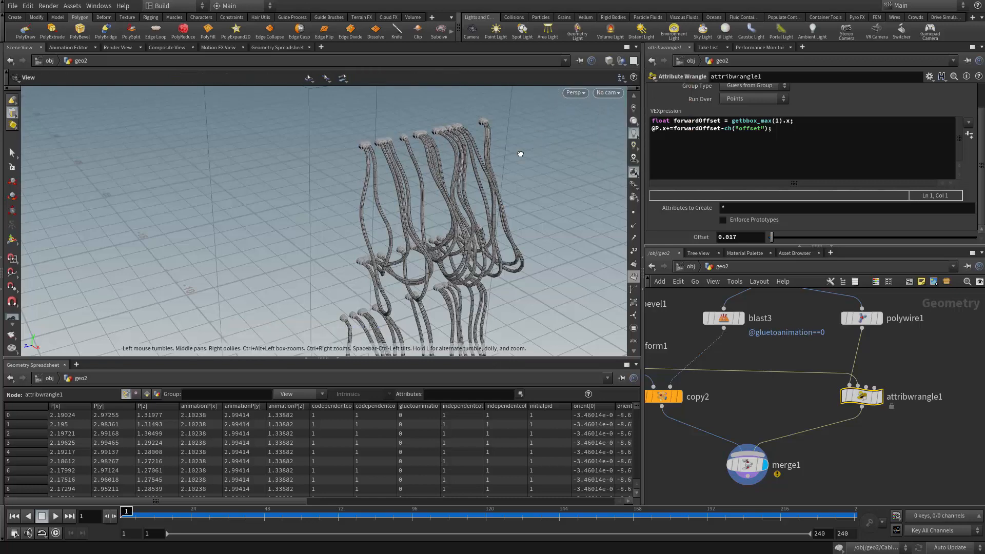
Step: Select merge1 and examine the merged cables and connectors from several angles and distances
left_click(747, 468)
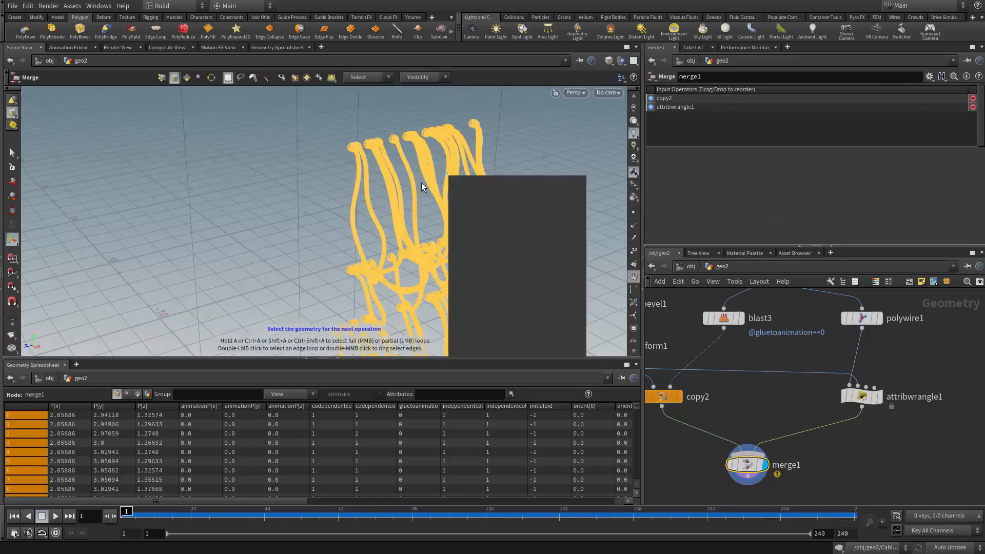
left_click_drag(485, 172, 449, 208)
right_click_drag(449, 208, 291, 164)
left_click_drag(292, 164, 657, 214)
left_click_drag(418, 229, 450, 221)
right_click_drag(450, 220, 651, 305)
left_click_drag(436, 226, 407, 191)
right_click_drag(407, 191, 297, 182)
left_click_drag(298, 182, 390, 253)
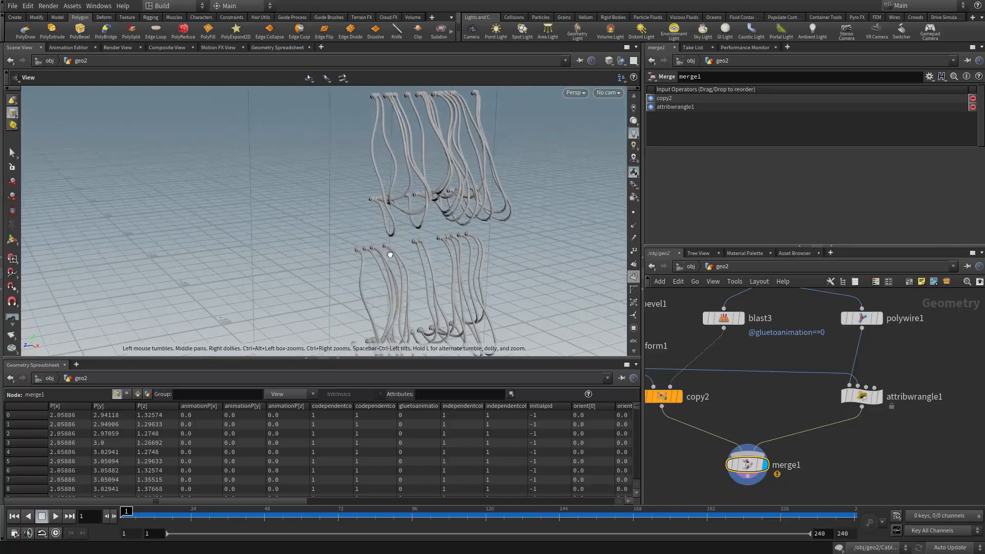
middle_click_drag(390, 253, 408, 185)
mouse_move(408, 185)
left_mouse_down()
mouse_move(431, 202)
mouse_move(422, 198)
left_mouse_up()
Step: Maximize the network editor and bring the whole node graph into view
scroll(740, 385, "down", 3)
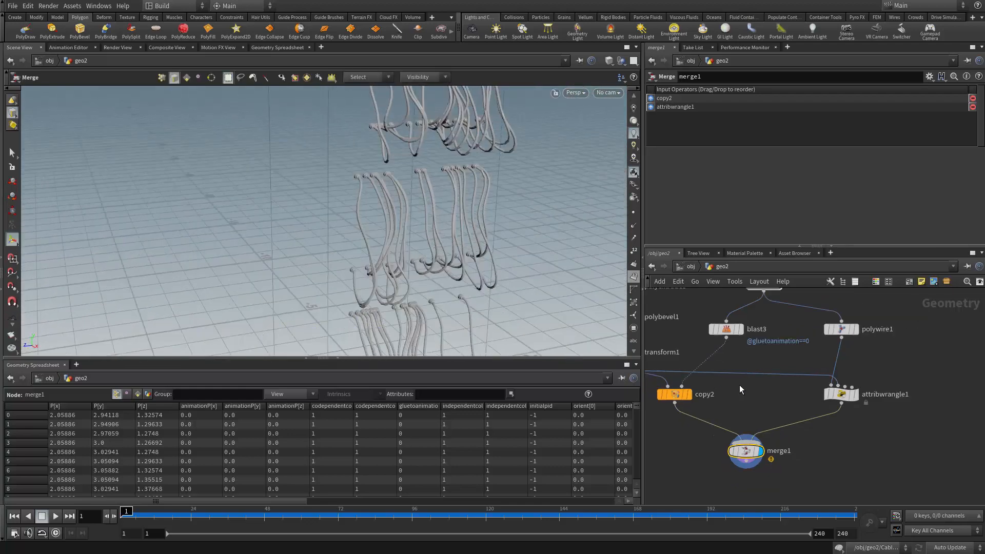
middle_click_drag(740, 385, 774, 449)
scroll(774, 449, "down", 2)
scroll(739, 385, "down", 3)
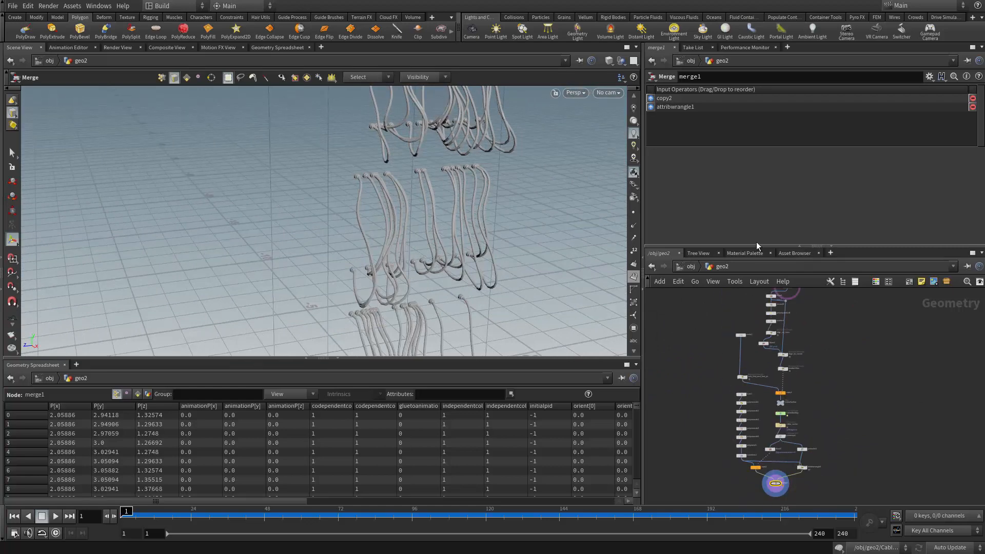
key("ctrl+b")
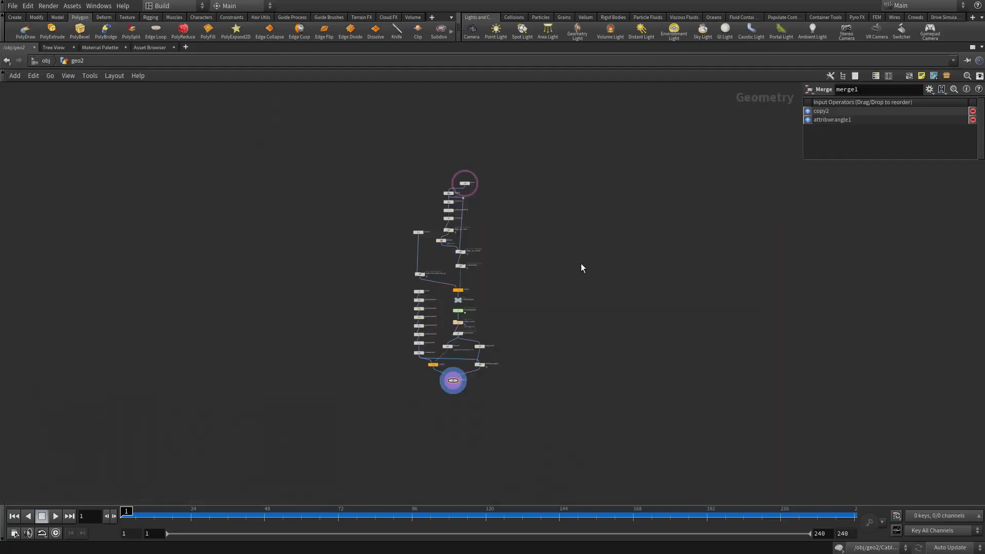
Step: Tidy the upper part of the network, placing align_to_center directly beneath the dot on blast1's wire
scroll(550, 240, "up", 6)
left_click_drag(495, 226, 389, 201)
scroll(503, 257, "down", 3)
middle_click_drag(532, 277, 527, 248)
left_click_drag(483, 263, 540, 264)
middle_click_drag(577, 325, 605, 238)
left_click_drag(500, 404, 567, 404)
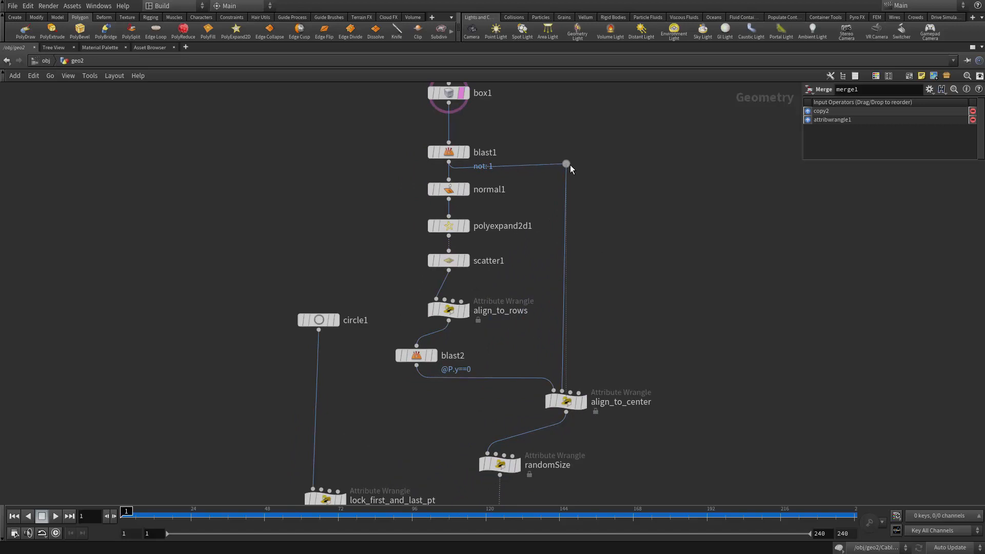
Step: Line up randomSize beneath align_to_center and move circle1 down close above lock_first_and_last_pt
scroll(615, 272, "down", 1)
middle_click_drag(615, 313, 621, 227)
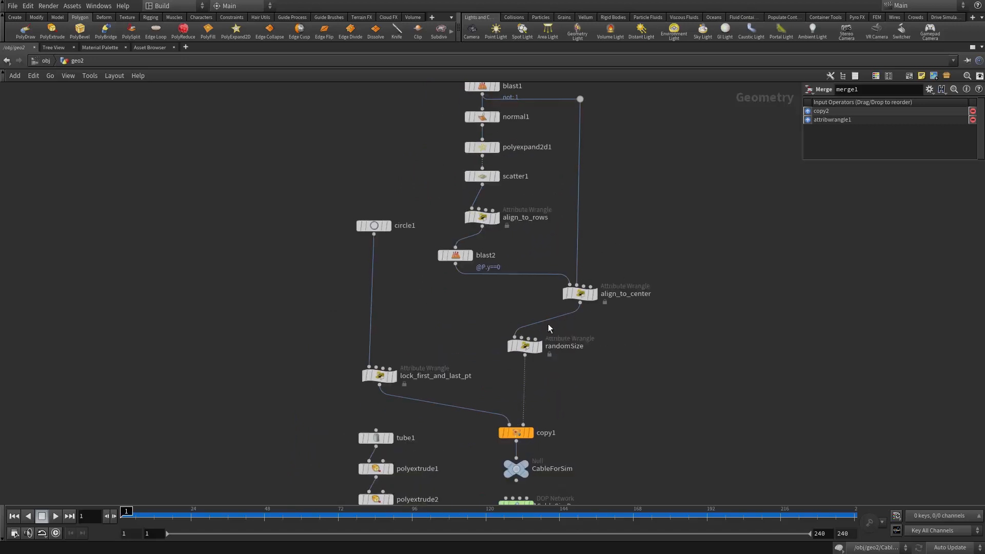
left_click_drag(527, 355, 582, 362)
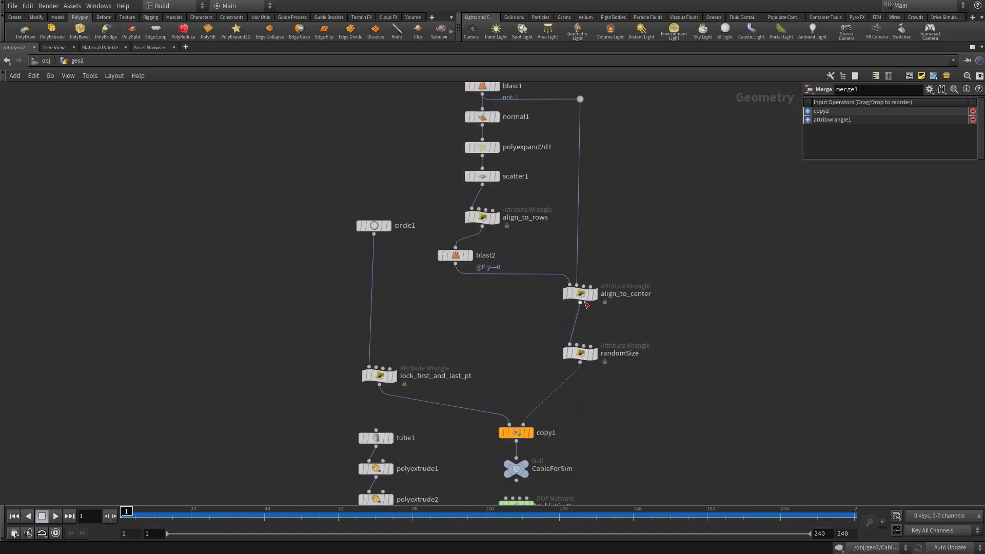
left_click_drag(585, 295, 587, 303)
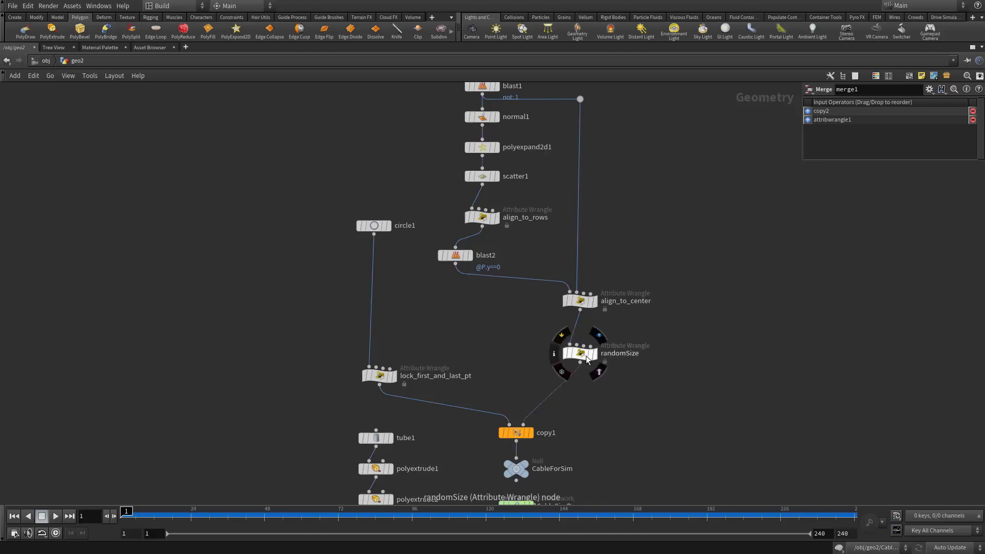
left_click_drag(586, 357, 586, 360)
left_click_drag(374, 226, 376, 333)
Step: Nudge blast3 and polywire1 slightly downward, and restore the multi-pane layout
middle_click_drag(325, 461, 322, 253)
scroll(317, 288, "down", 2)
left_click_drag(439, 366, 439, 369)
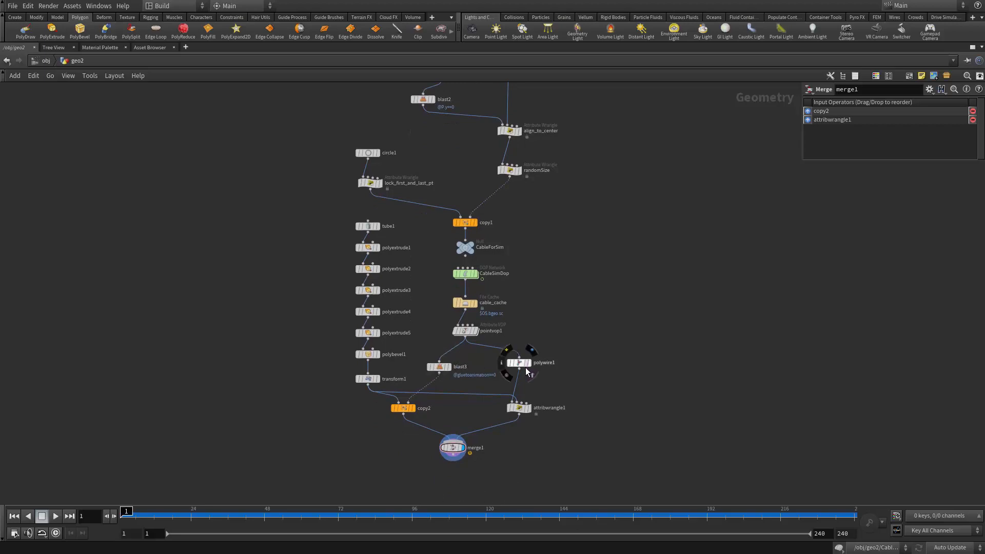
left_click_drag(522, 363, 522, 371)
scroll(603, 330, "down", 3)
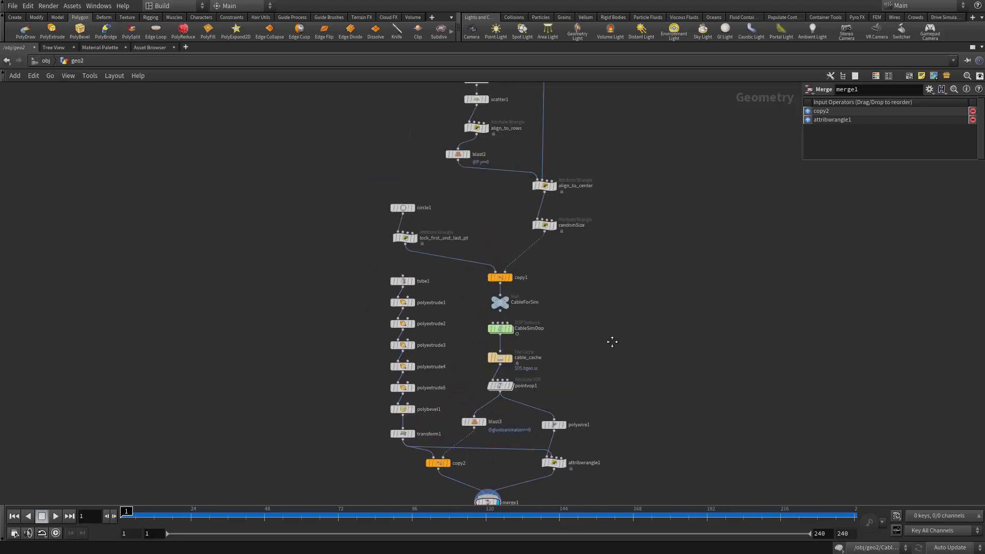
key("ctrl+b")
Step: Add a second Merge node below merge1 in the network
left_click_drag(319, 217, 339, 226)
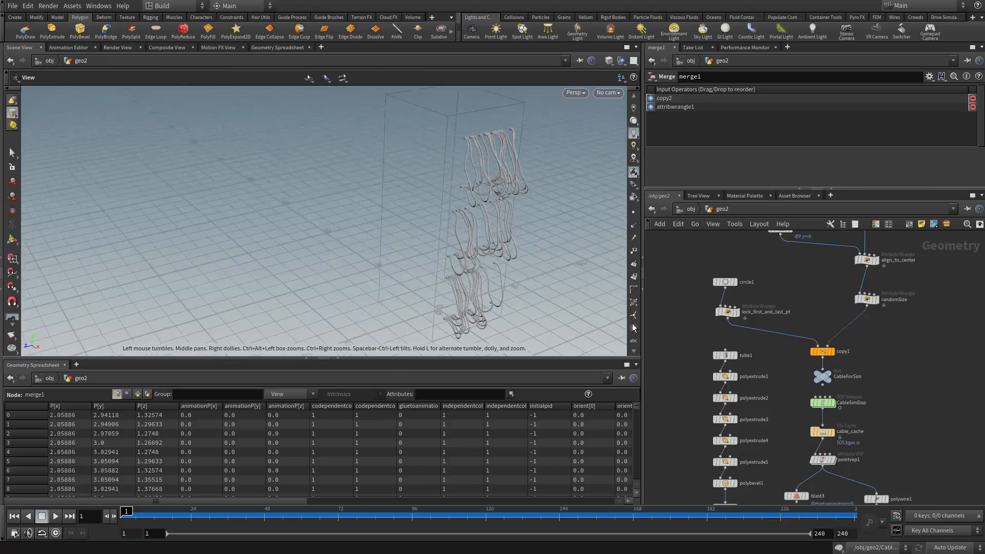
left_click_drag(489, 211, 504, 215)
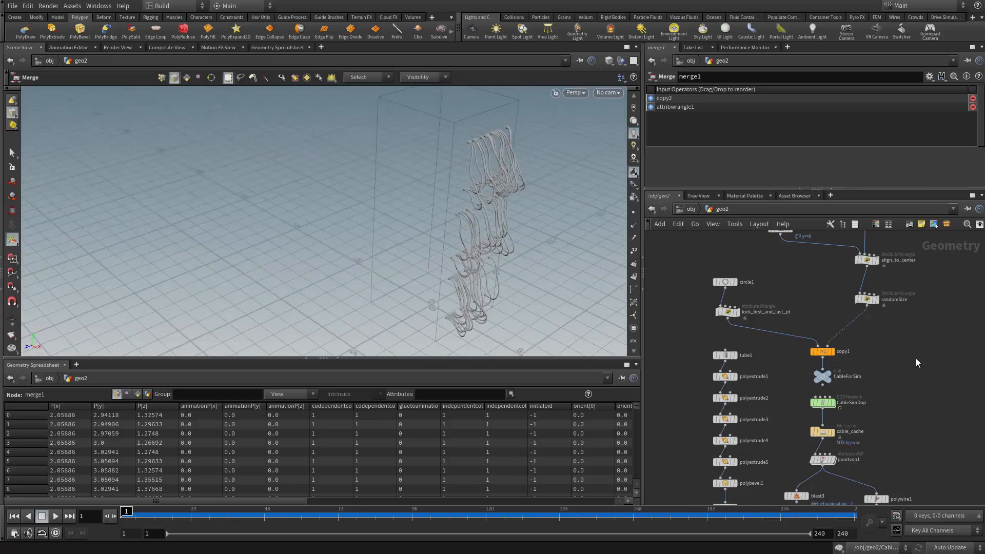
middle_click_drag(916, 359, 800, 296)
scroll(801, 296, "down", 3)
middle_click_drag(836, 371, 860, 341)
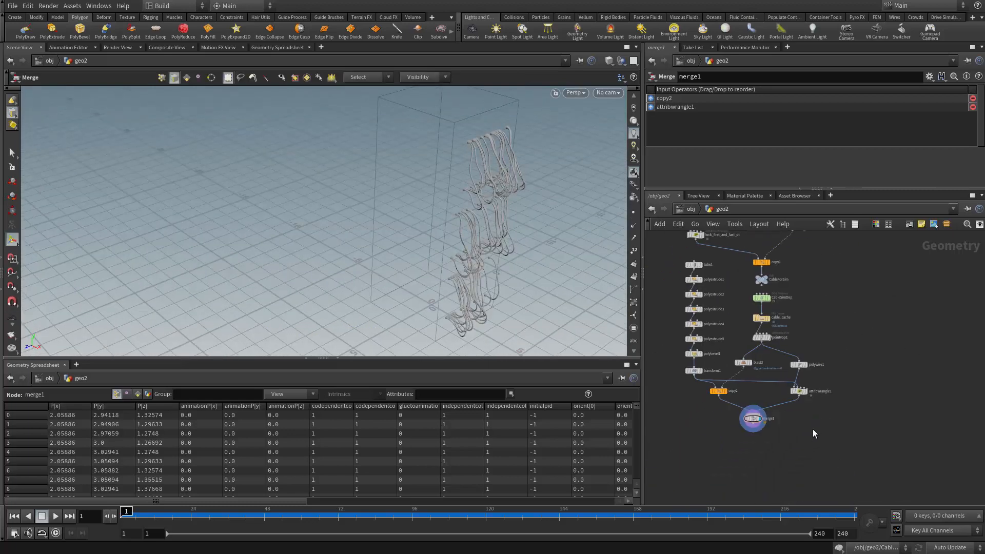
key("Tab")
type("me")
key("Return")
left_click(802, 460)
scroll(786, 443, "up", 1)
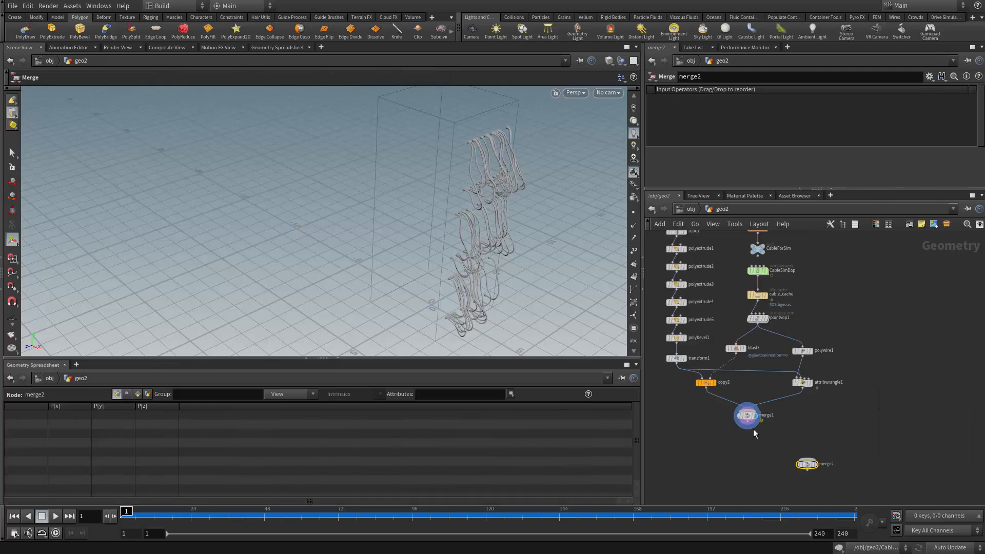
Step: Connect merge1 and box1 into merge2, routing box1's wire through a dot, and display merge2
left_click_drag(793, 461, 806, 460)
scroll(847, 441, "down", 2)
middle_click_drag(854, 302, 827, 310)
scroll(826, 394, "down", 1)
scroll(826, 435, "up", 2)
middle_click_drag(826, 435, 823, 416)
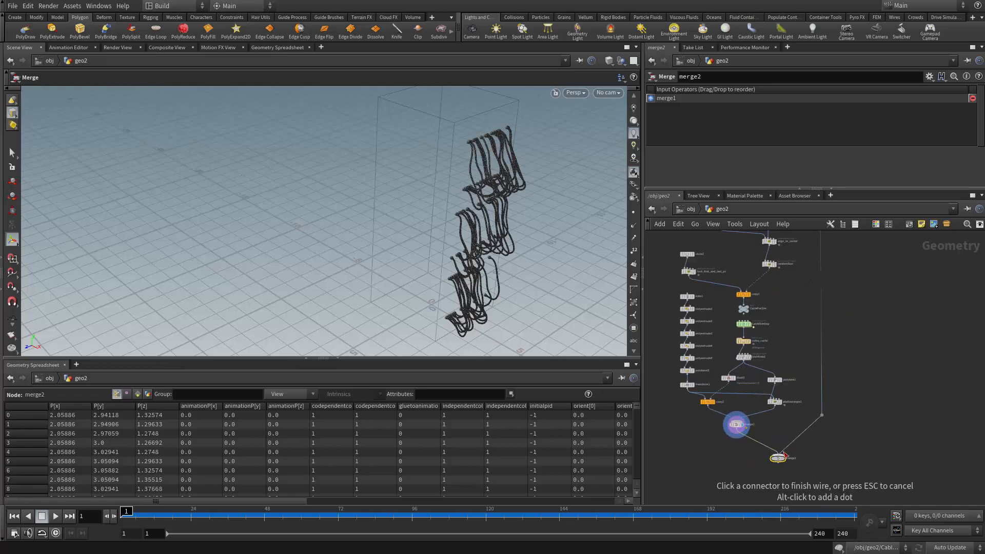
scroll(785, 456, "up", 3)
left_click(766, 451)
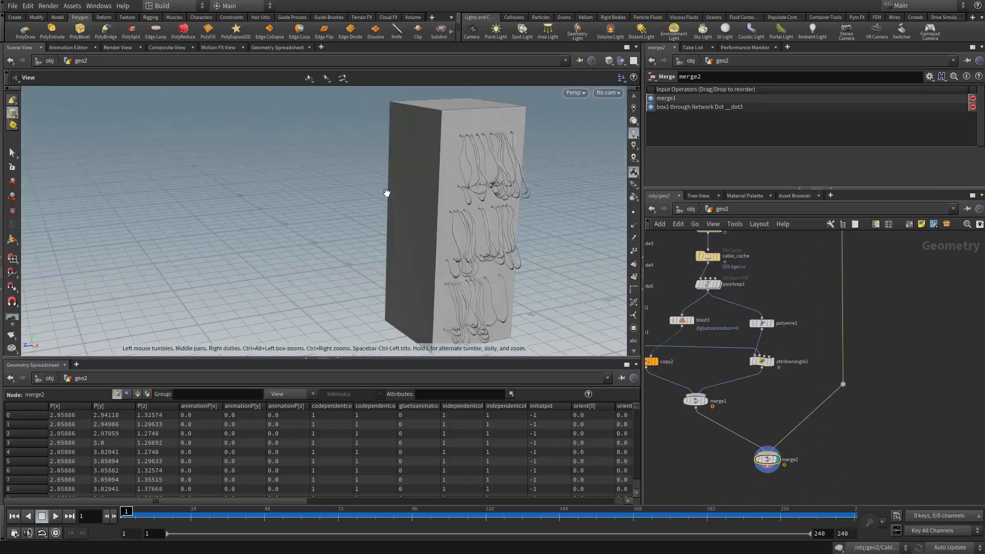
Step: Examine from several angles how the cables and connectors sit against the box's face
left_click_drag(387, 193, 407, 271)
right_click_drag(407, 270, 506, 189)
left_click_drag(506, 189, 422, 226)
right_click_drag(422, 227, 483, 178)
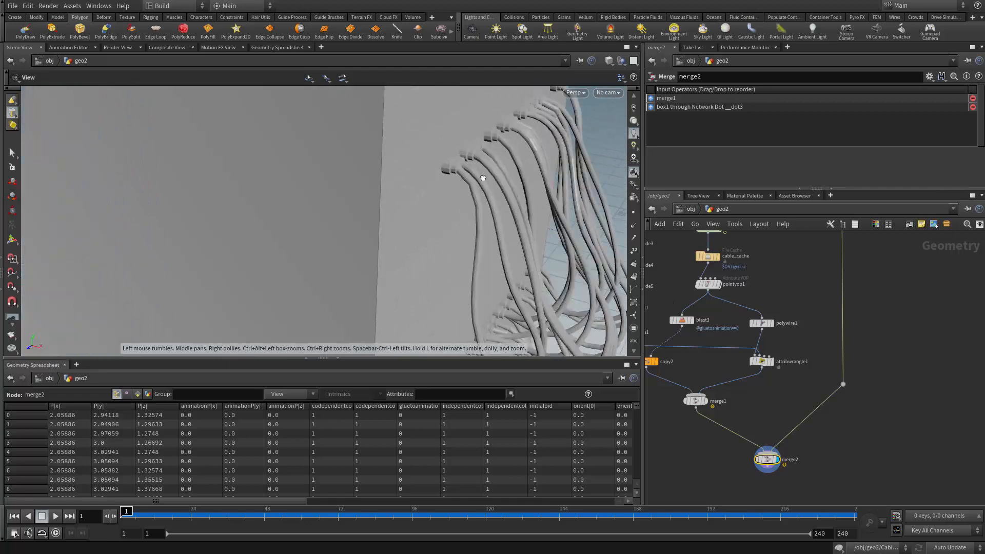
left_click_drag(483, 178, 436, 197)
mouse_move(436, 197)
right_mouse_down()
mouse_move(464, 179)
mouse_move(442, 204)
right_mouse_up()
left_click_drag(442, 205, 457, 202)
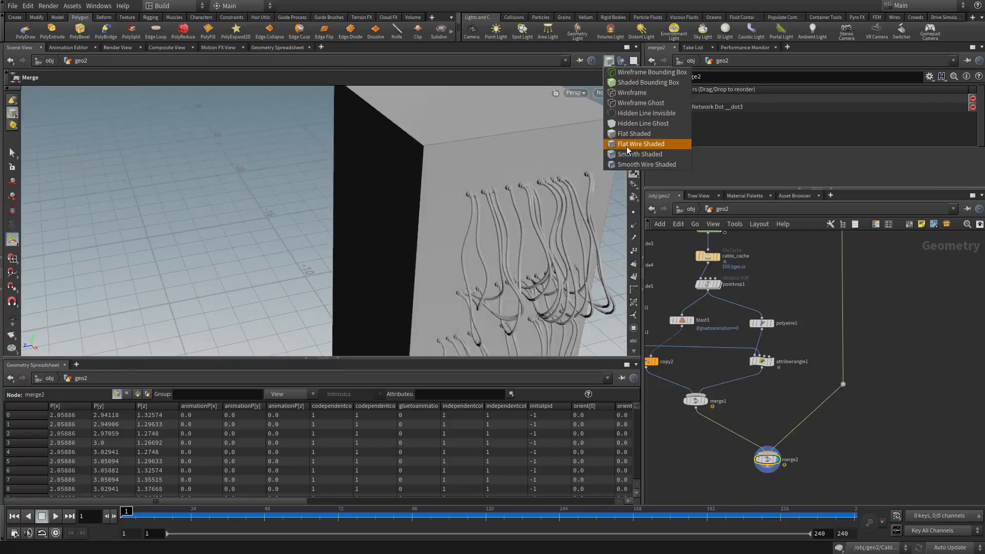
Step: Set the viewport shading to Smooth Shaded and inspect the box with its cables up close and as a whole
left_click(633, 158)
left_click_drag(521, 183, 515, 190)
right_click_drag(514, 189, 464, 236)
mouse_move(464, 235)
left_mouse_down()
mouse_move(502, 260)
mouse_move(555, 241)
left_mouse_up()
right_click_drag(555, 241, 595, 272)
left_click_drag(436, 241, 391, 237)
right_click_drag(392, 237, 563, 249)
left_click_drag(534, 234, 532, 170)
right_click_drag(532, 169, 270, 168)
right_click_drag(487, 184, 361, 191)
left_click_drag(361, 191, 376, 212)
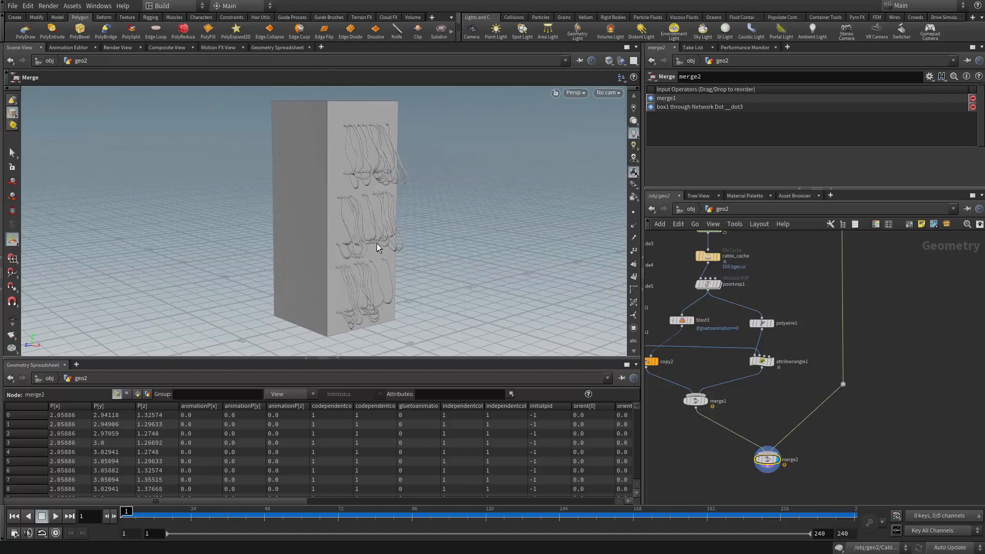